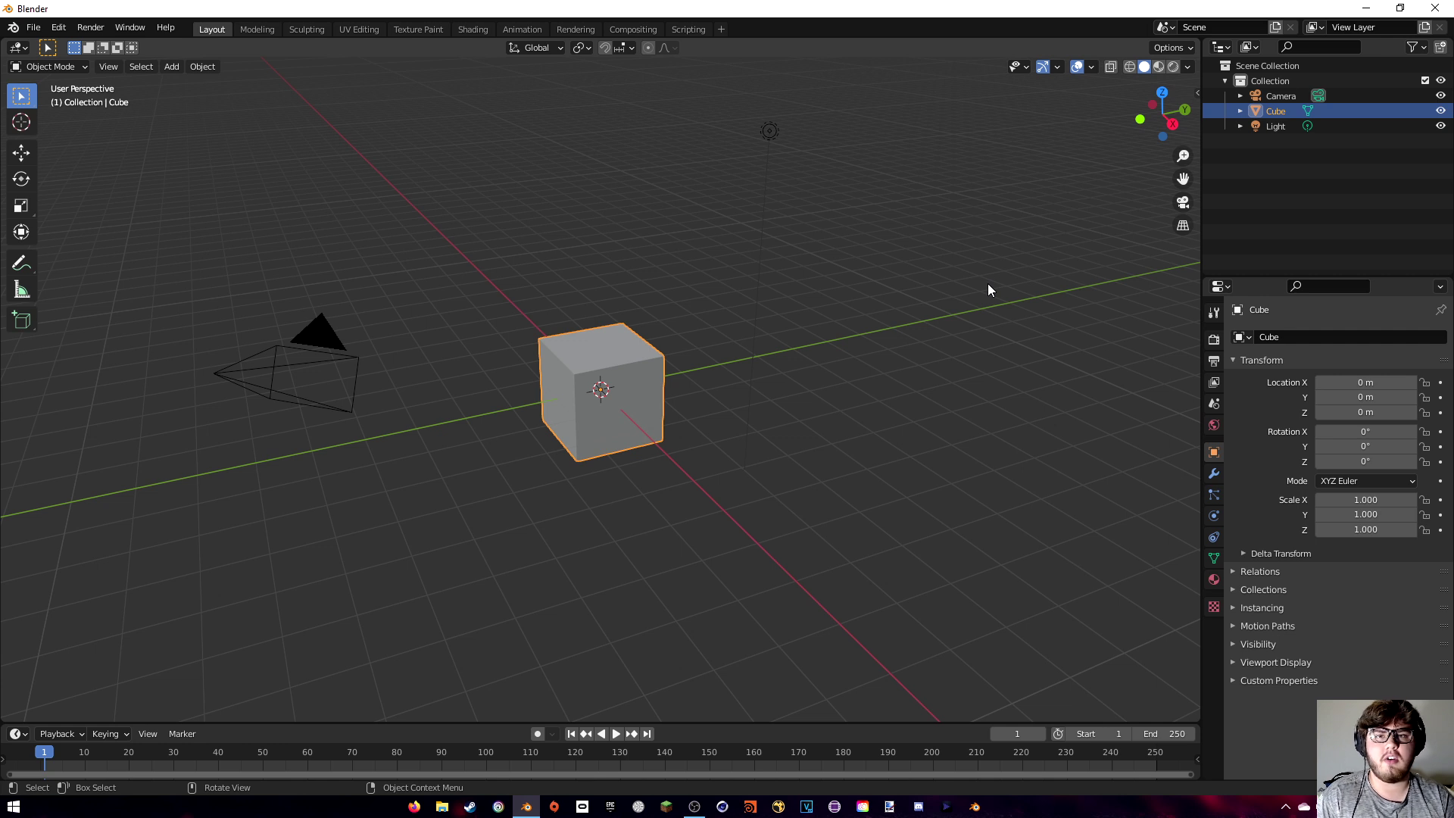
Add a Motion Tracking workspace from the VFX presets.
left_click(719, 30)
mouse_move(697, 104)
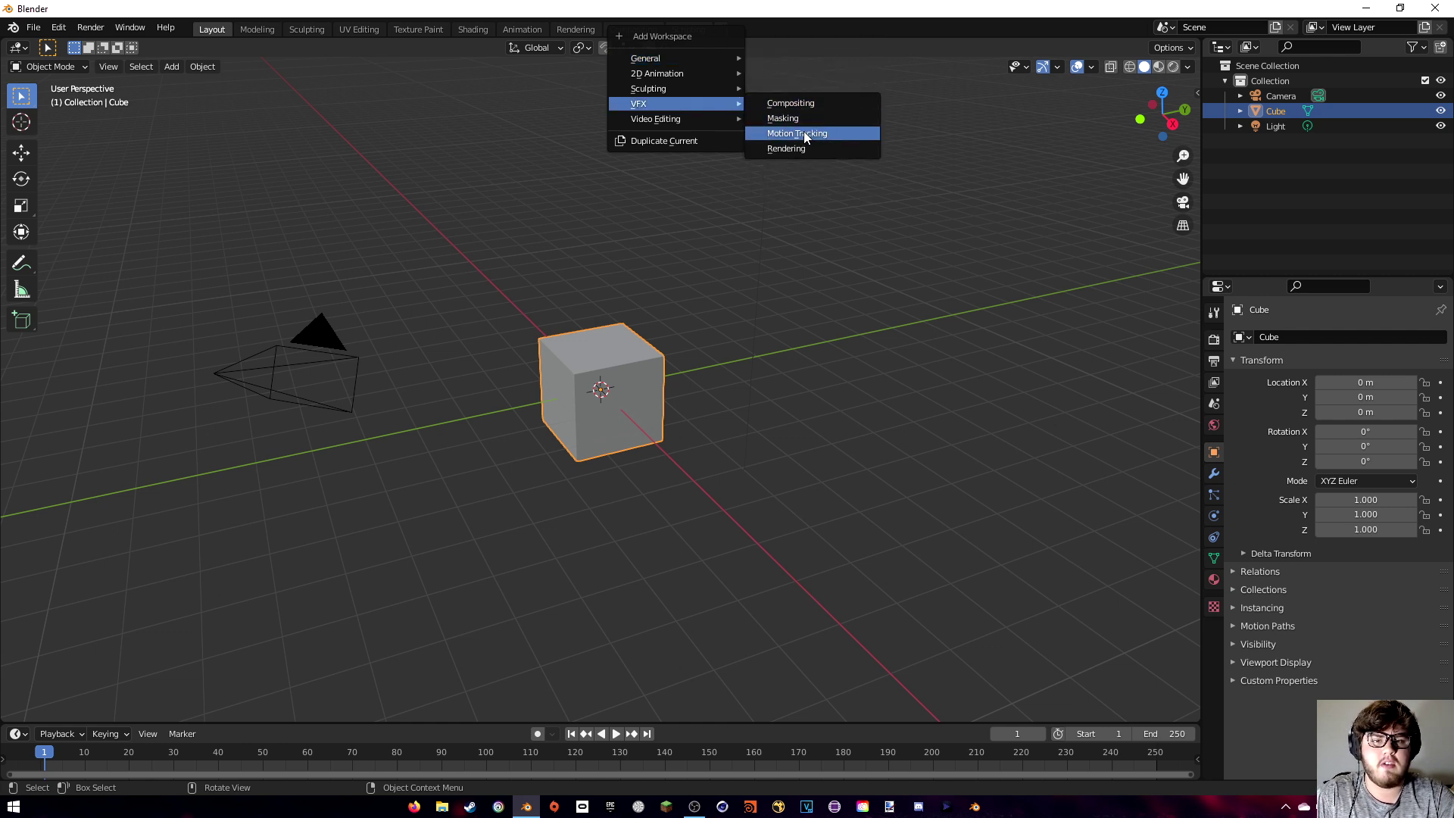
left_click(803, 134)
Open Greenscreen_footage.mp4 from the Greenscreen folder as the movie clip.
left_click(615, 271)
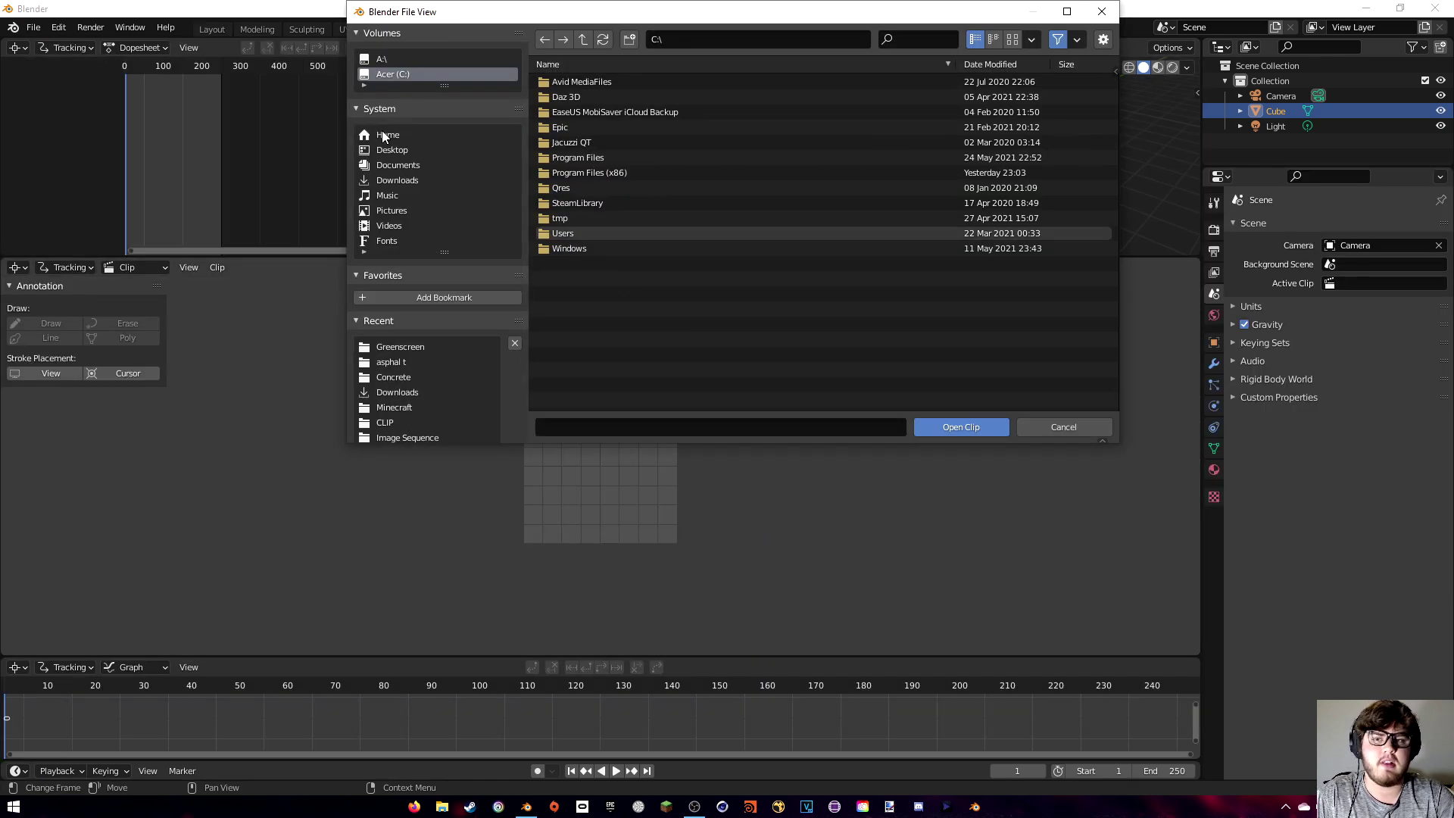
left_click(400, 346)
left_click(602, 173)
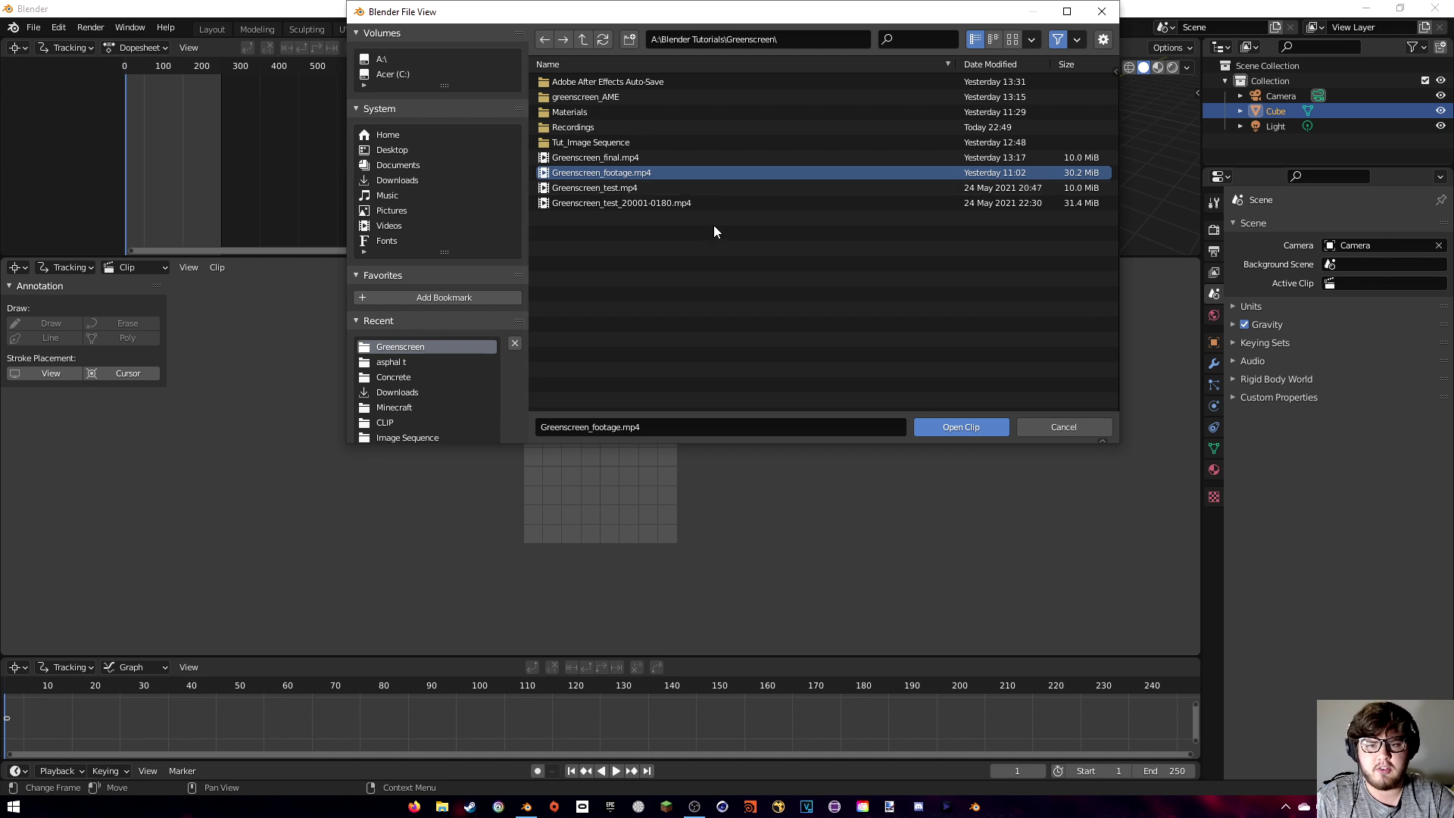
left_click(980, 424)
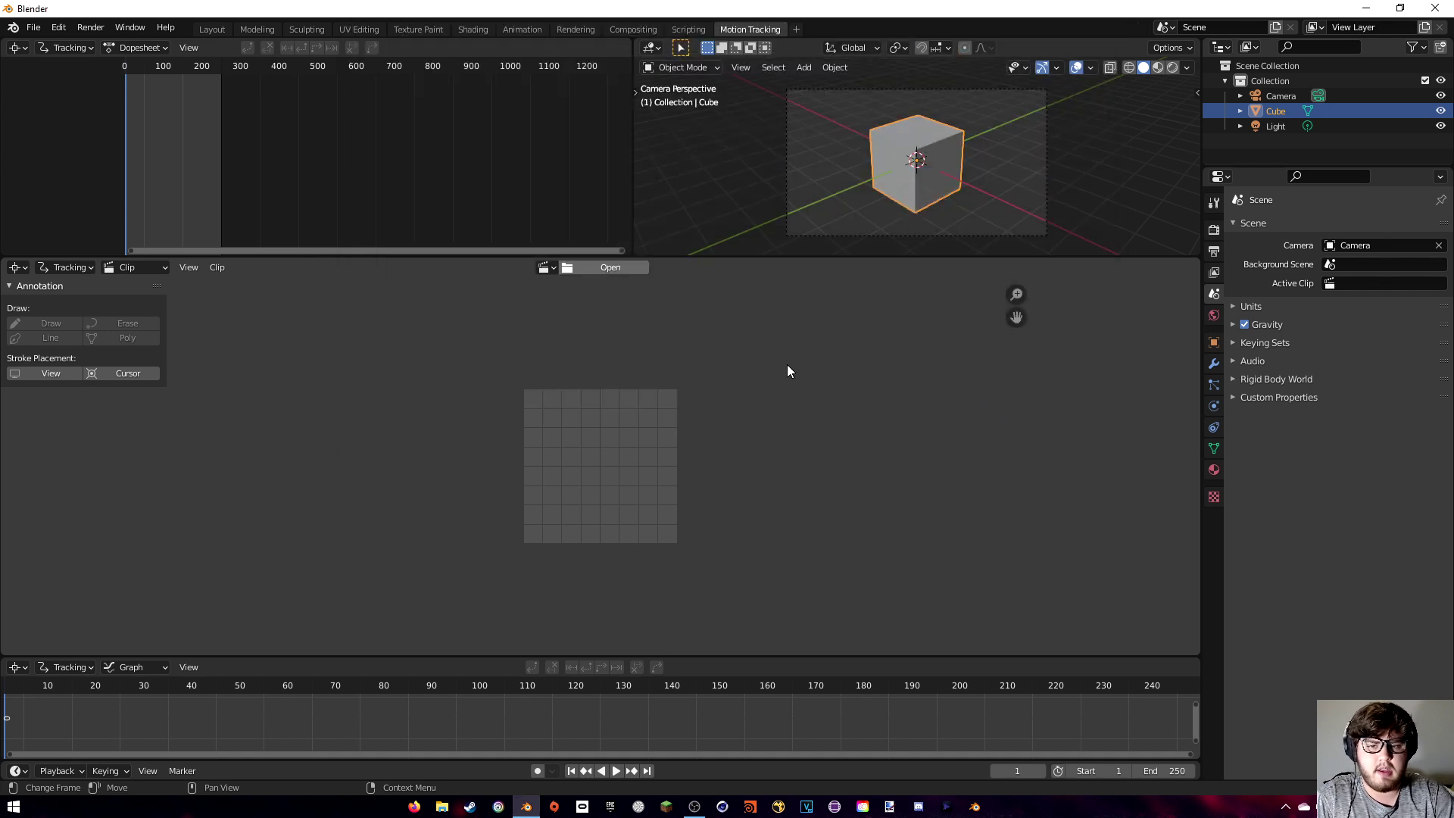
Set the scene's color management view transform to Standard.
left_click(1214, 229)
left_click(1260, 603)
left_click(1338, 647)
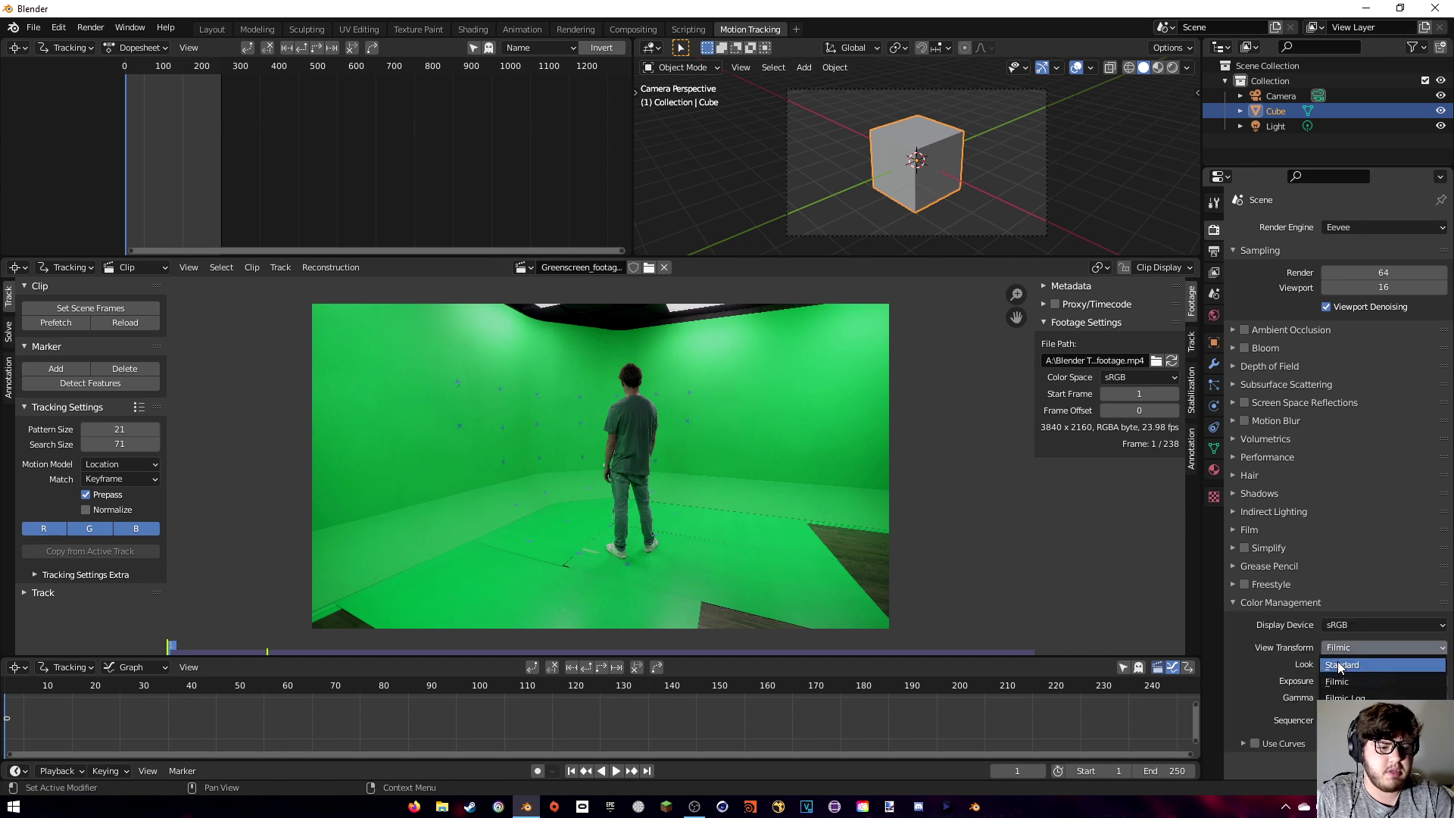
left_click(1340, 665)
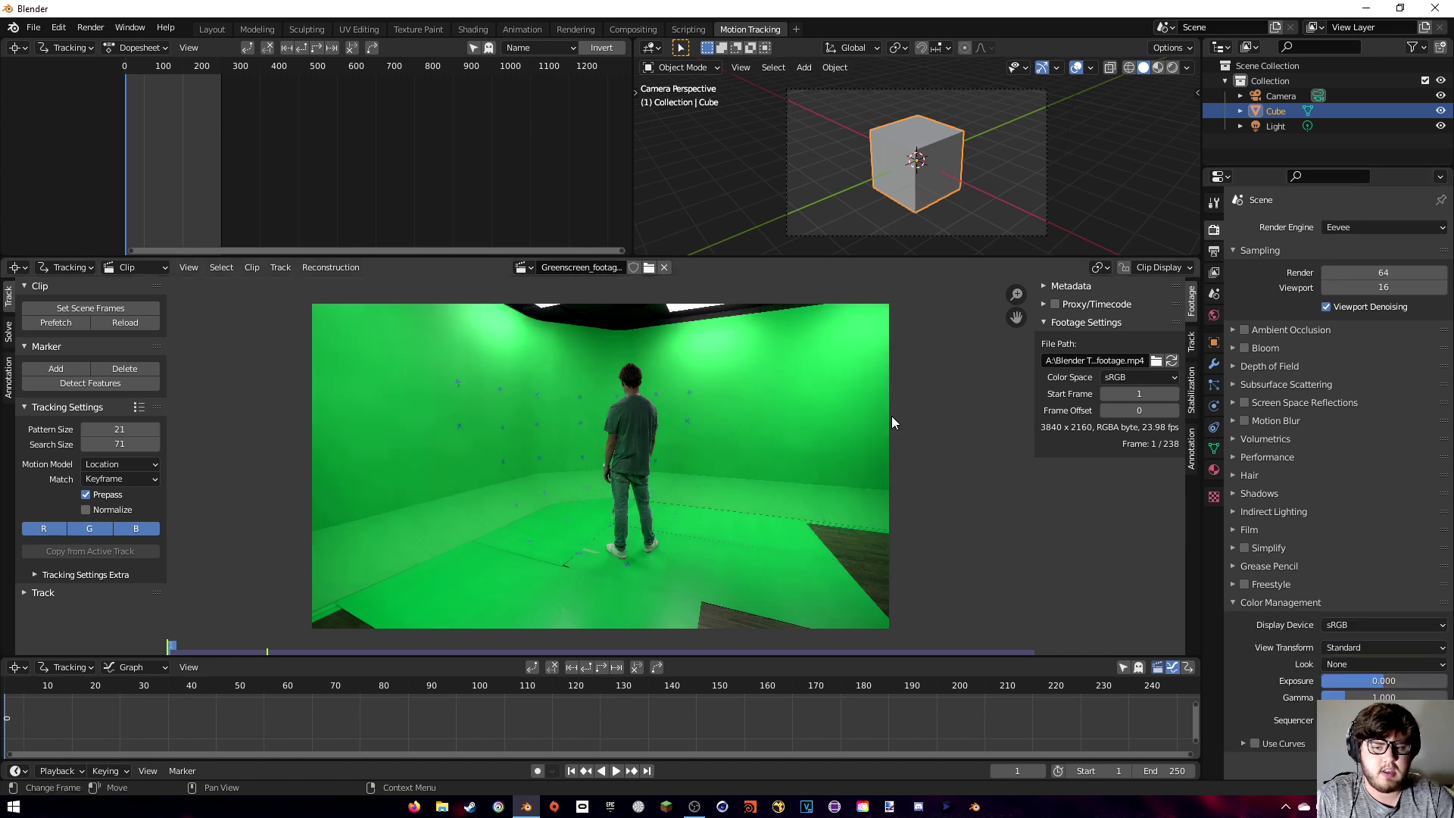
Match the scene's frame range to the clip and prefetch its frames.
left_click(86, 309)
left_click(67, 324)
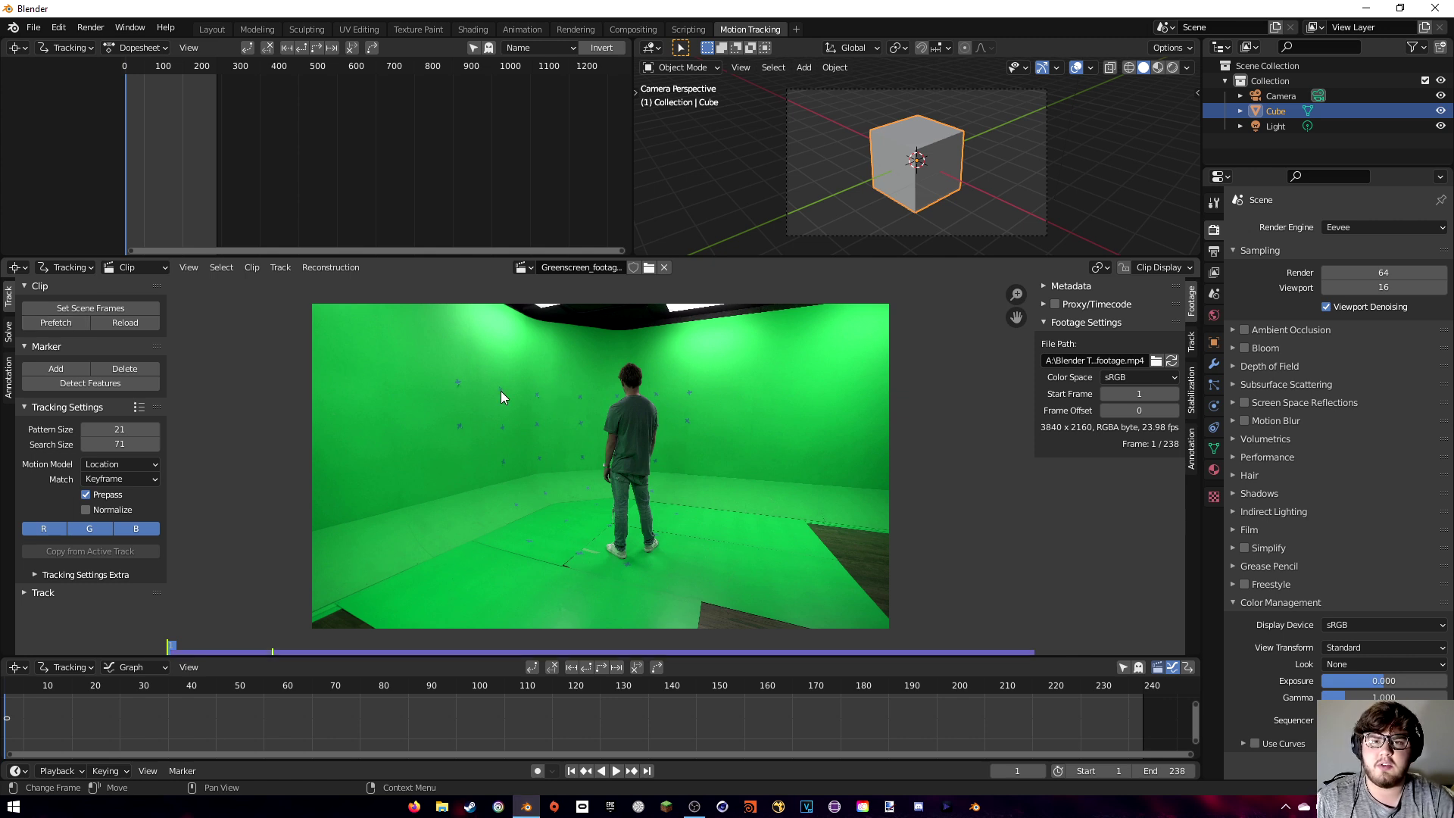
scroll(500, 378, "up", 1)
Set the tracking match to Previous frame, enable Normalize, and show the extra tracking settings.
left_click(135, 478)
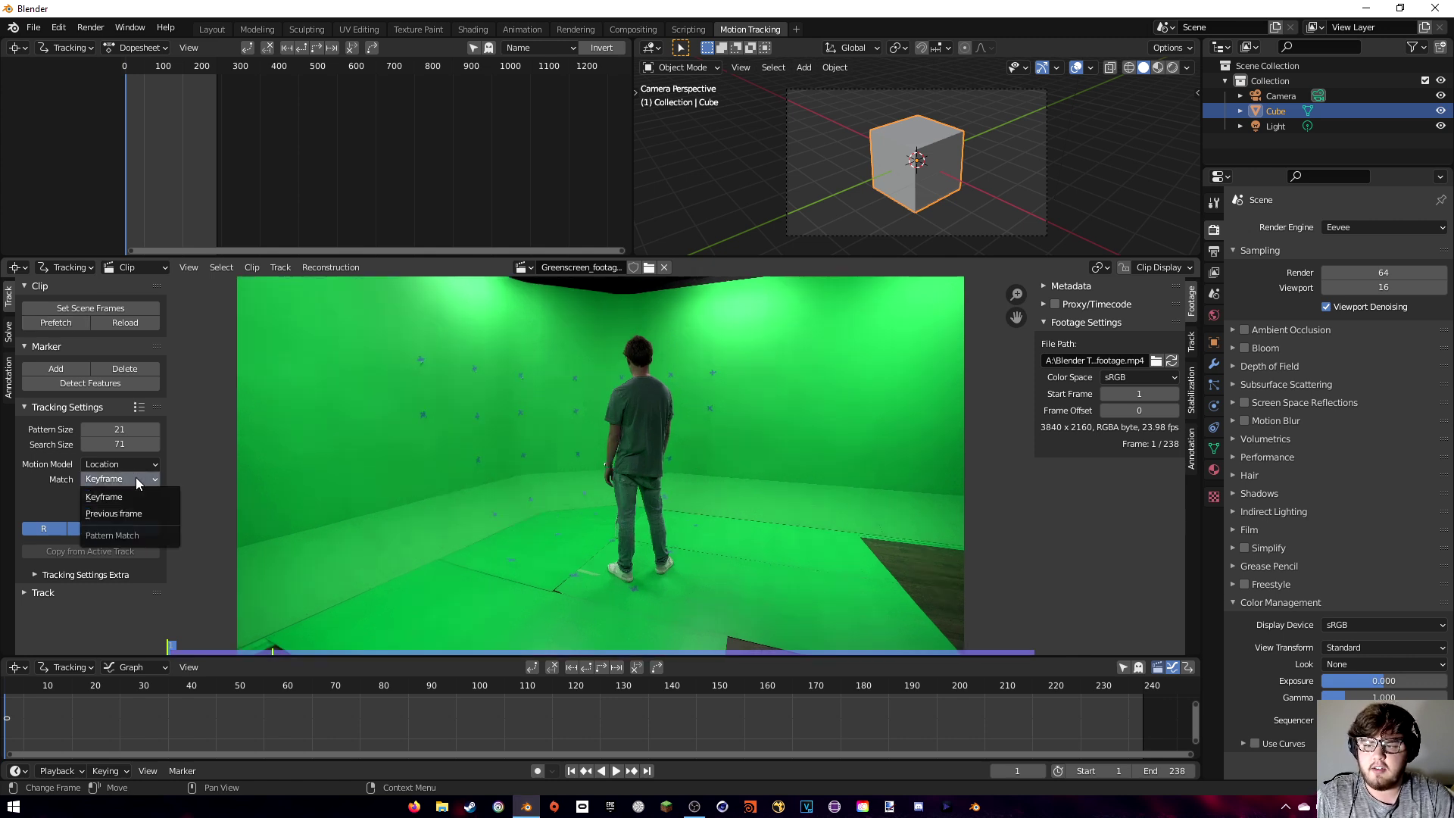
left_click(121, 513)
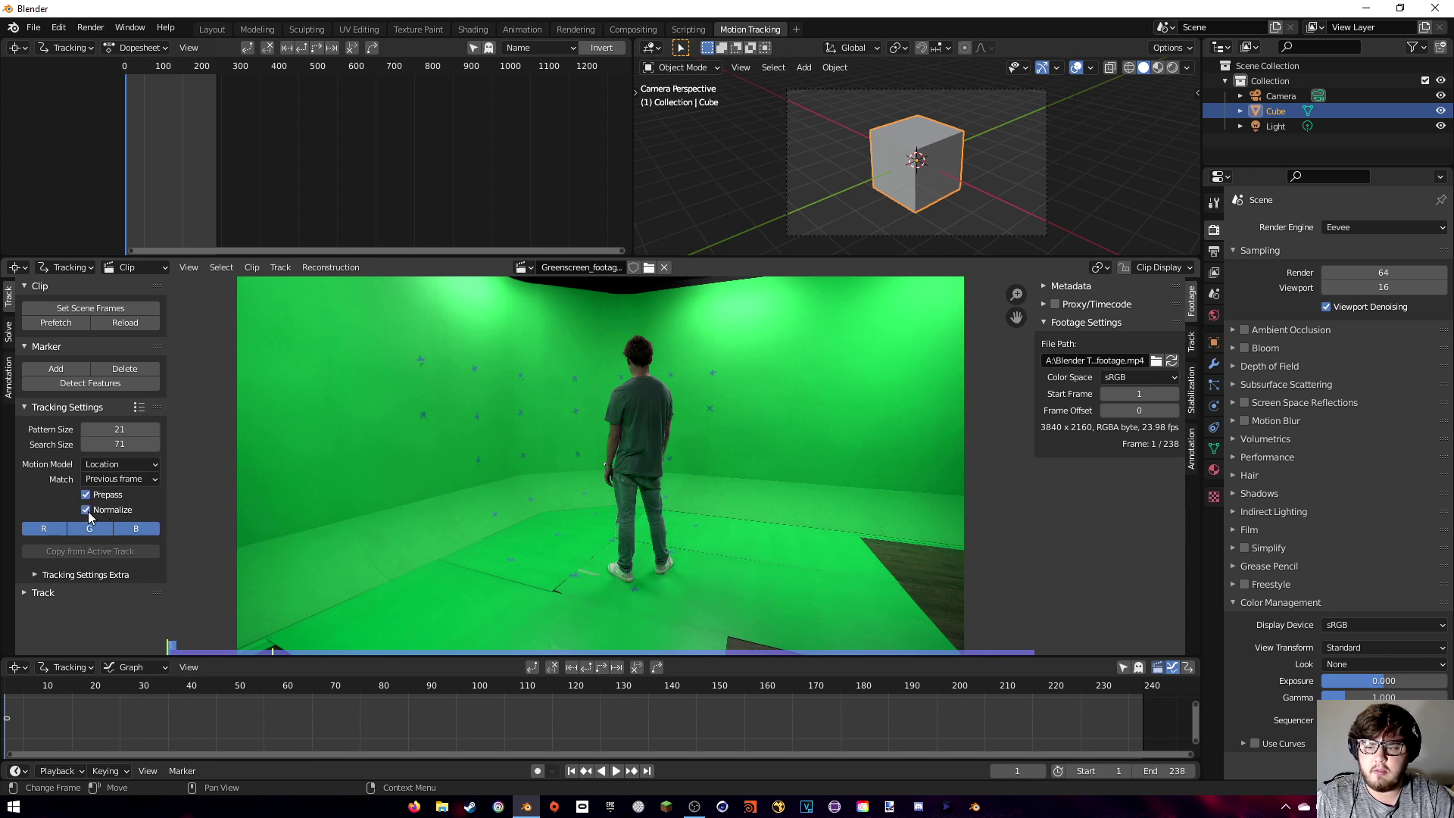
left_click(56, 574)
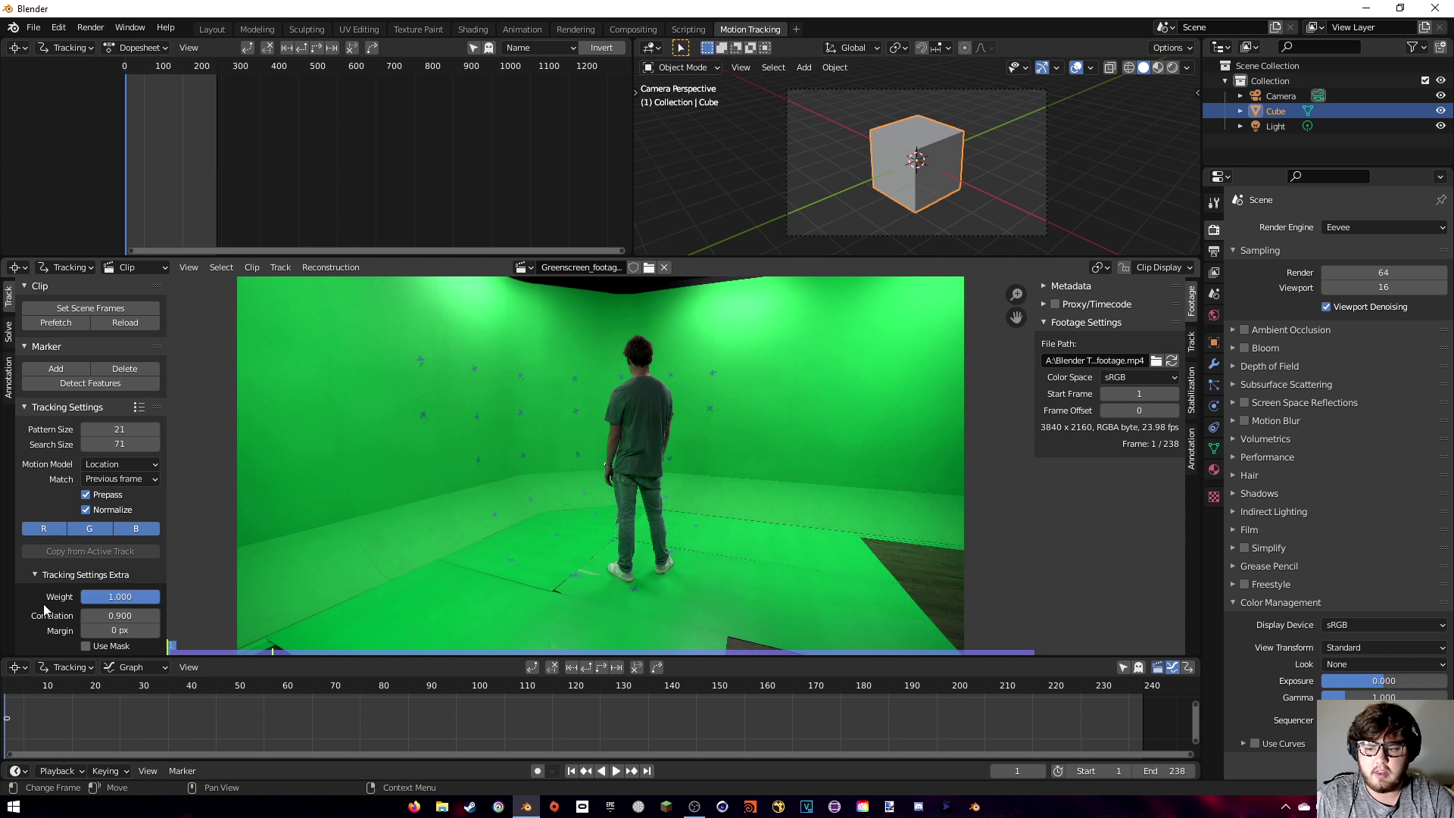
Place a trial marker on the second cross of the wall's upper row and display the marker search area.
scroll(512, 526, "up", 1)
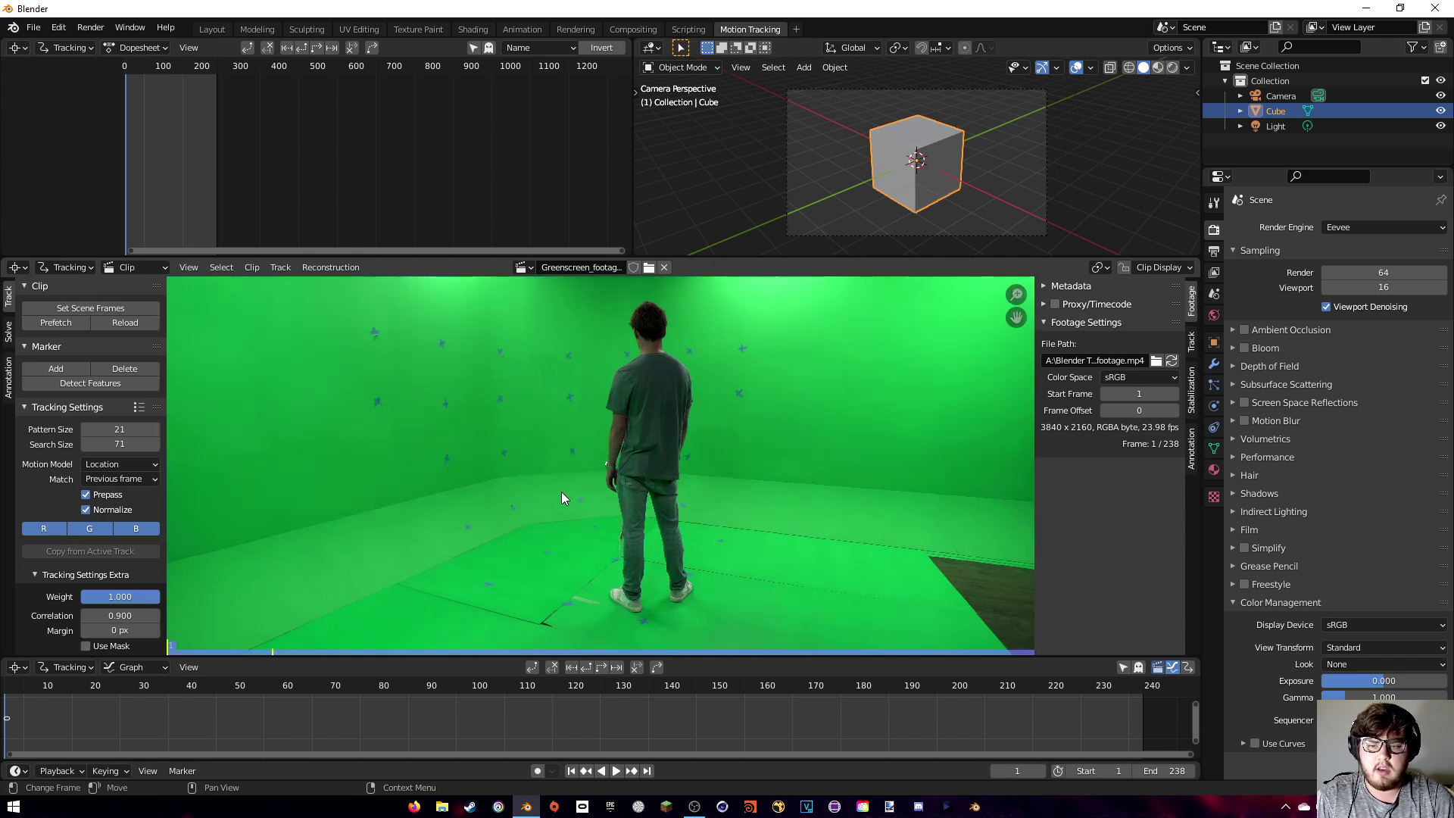
scroll(521, 493, "up", 1)
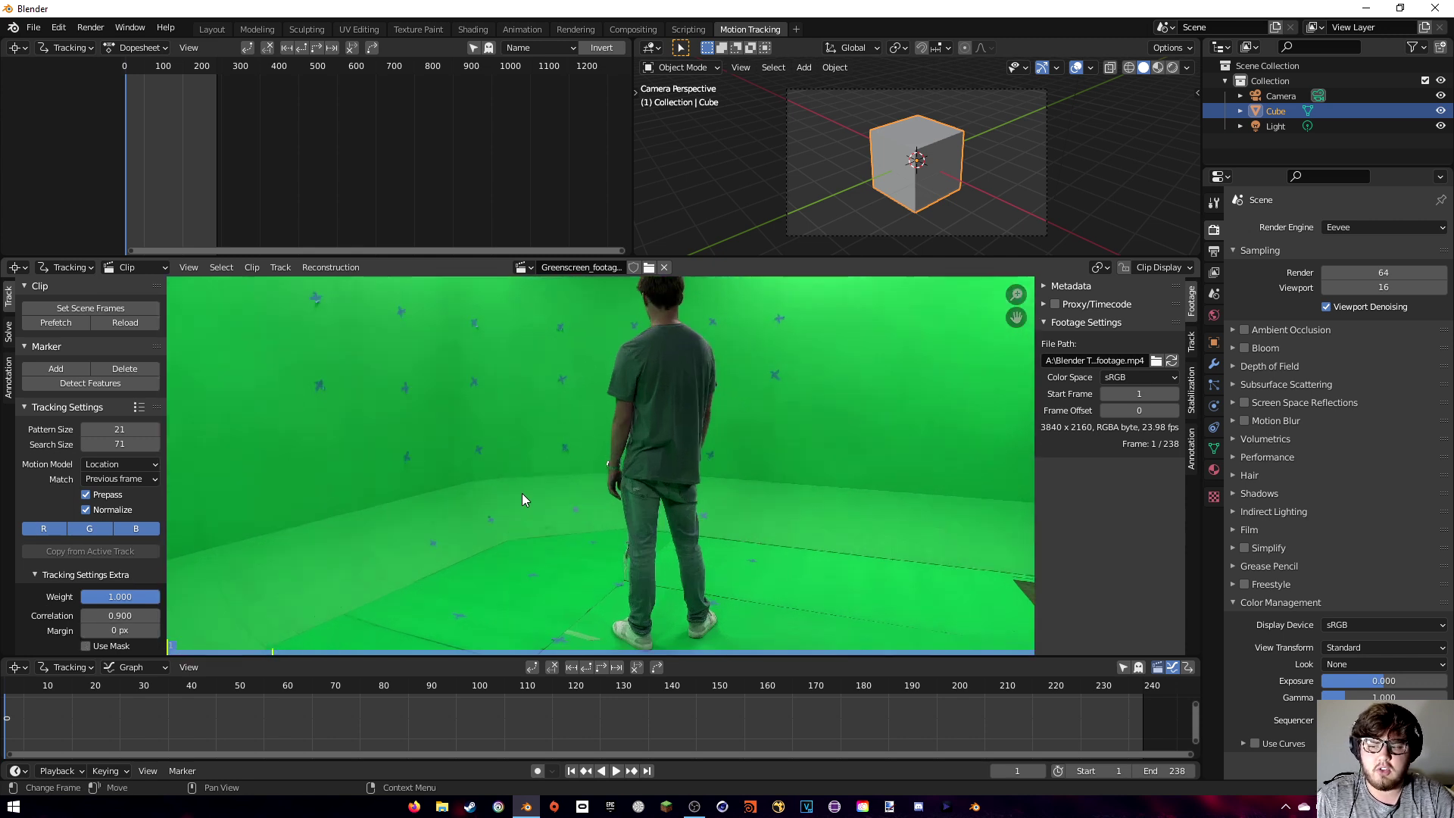
scroll(500, 424, "up", 2)
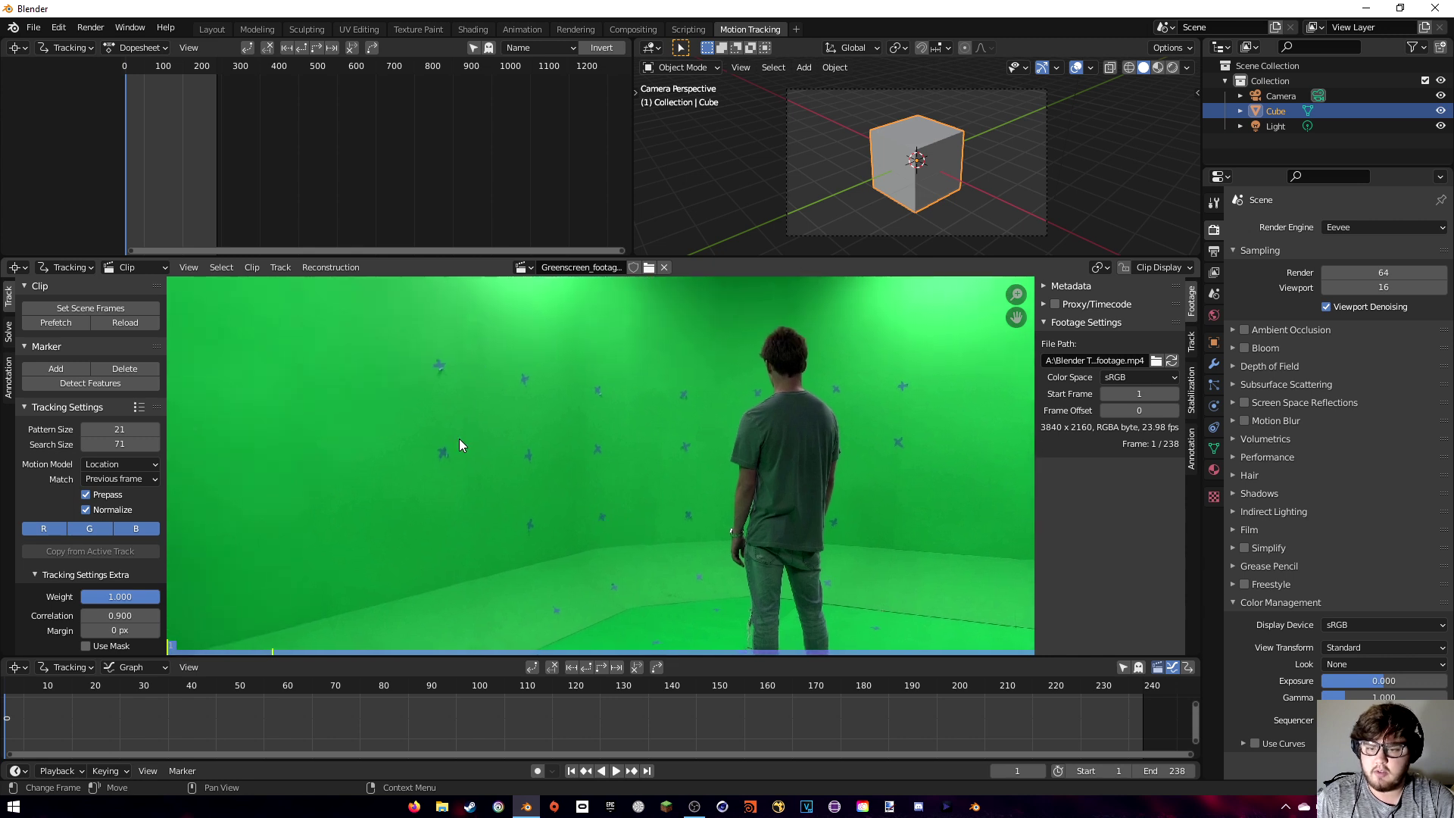
left_click(524, 378, "ctrl")
scroll(565, 412, "up", 2)
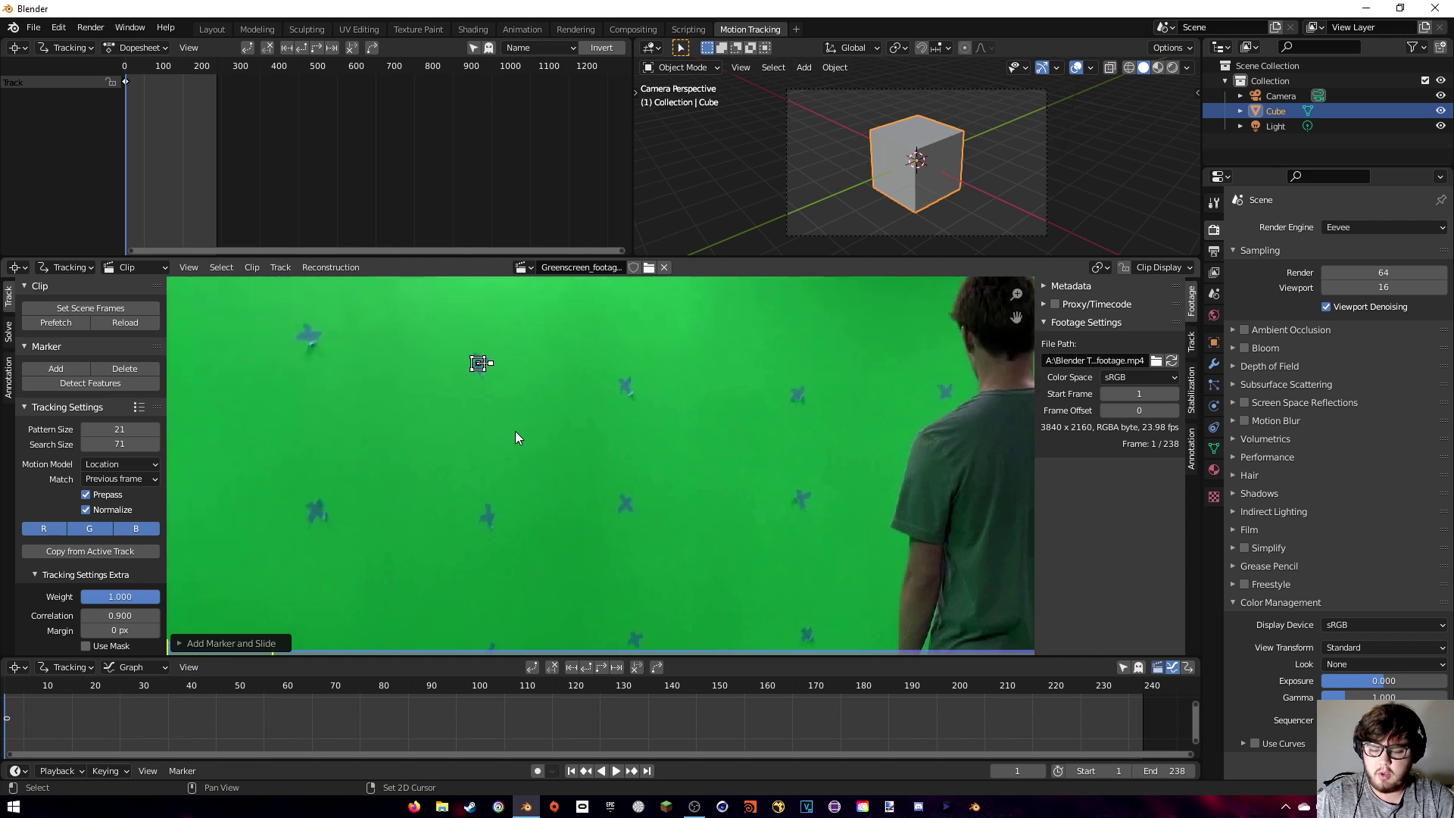
key("alt+s")
middle_click_drag(481, 390, 533, 426)
scroll(529, 435, "up", 2)
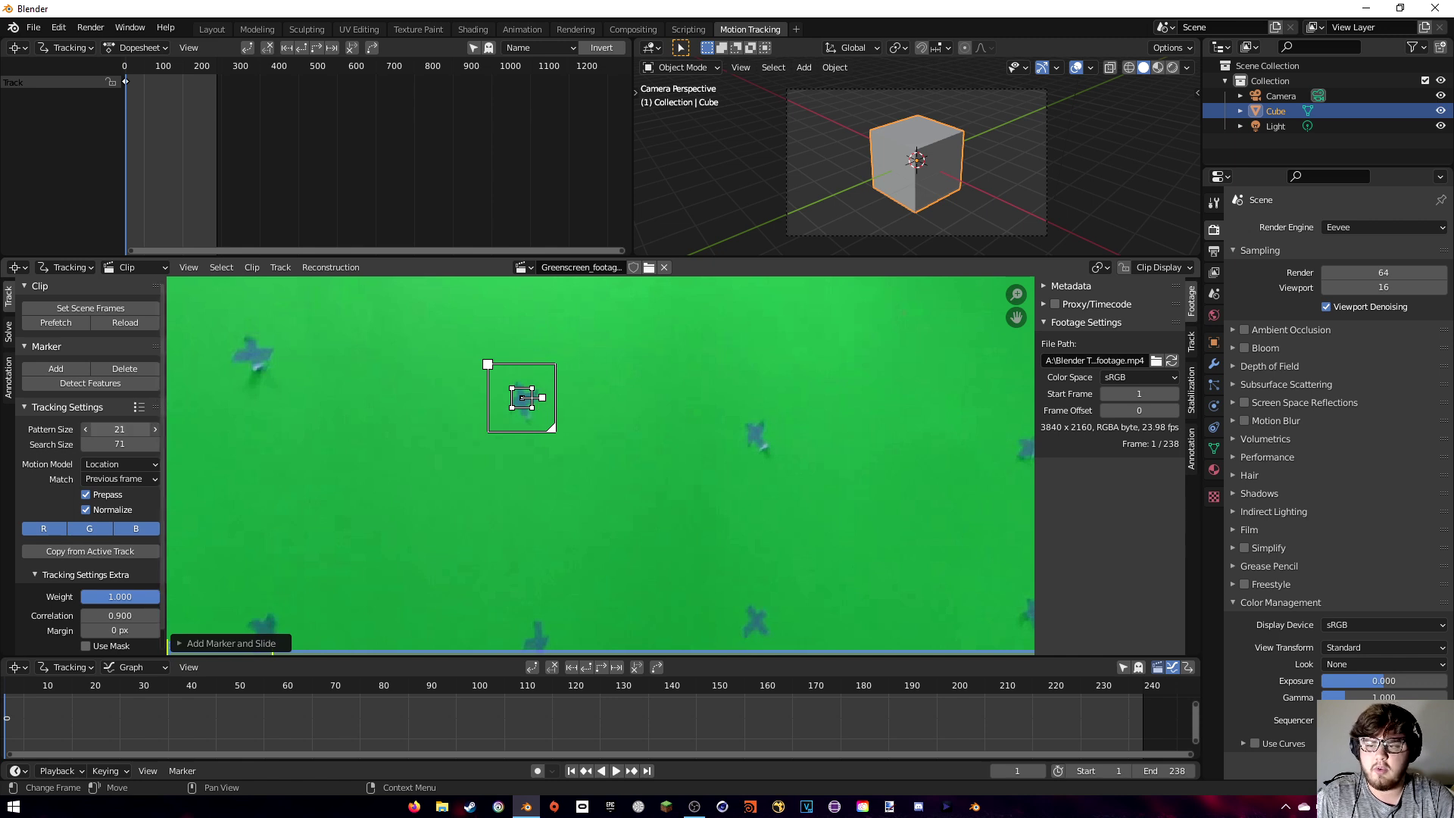
Set the default pattern size to 44 and search size to 122, trying a marker on the neighbouring cross and undoing it.
left_click_drag(119, 429, 160, 444)
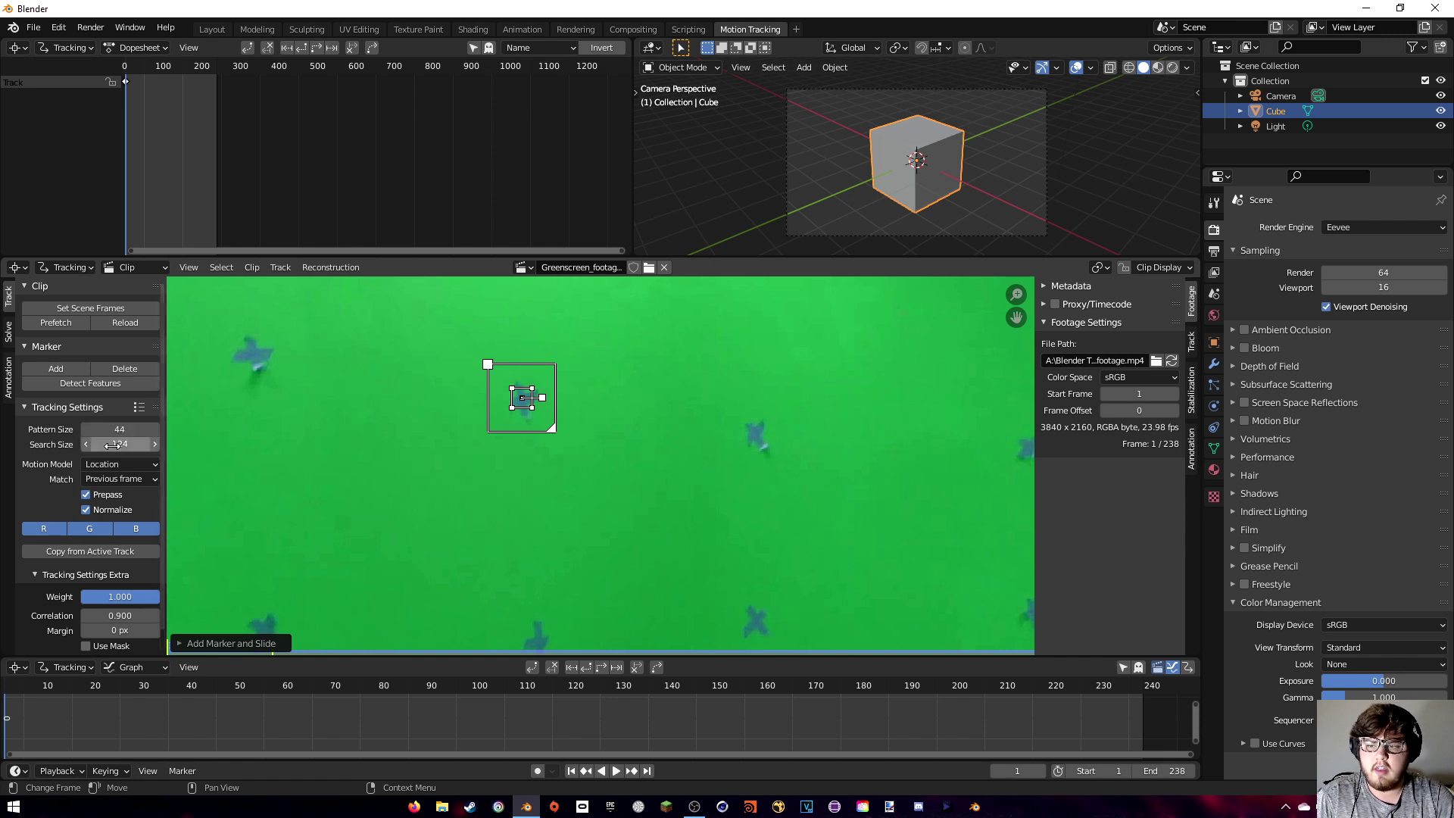
left_click_drag(756, 434, 784, 455, "ctrl")
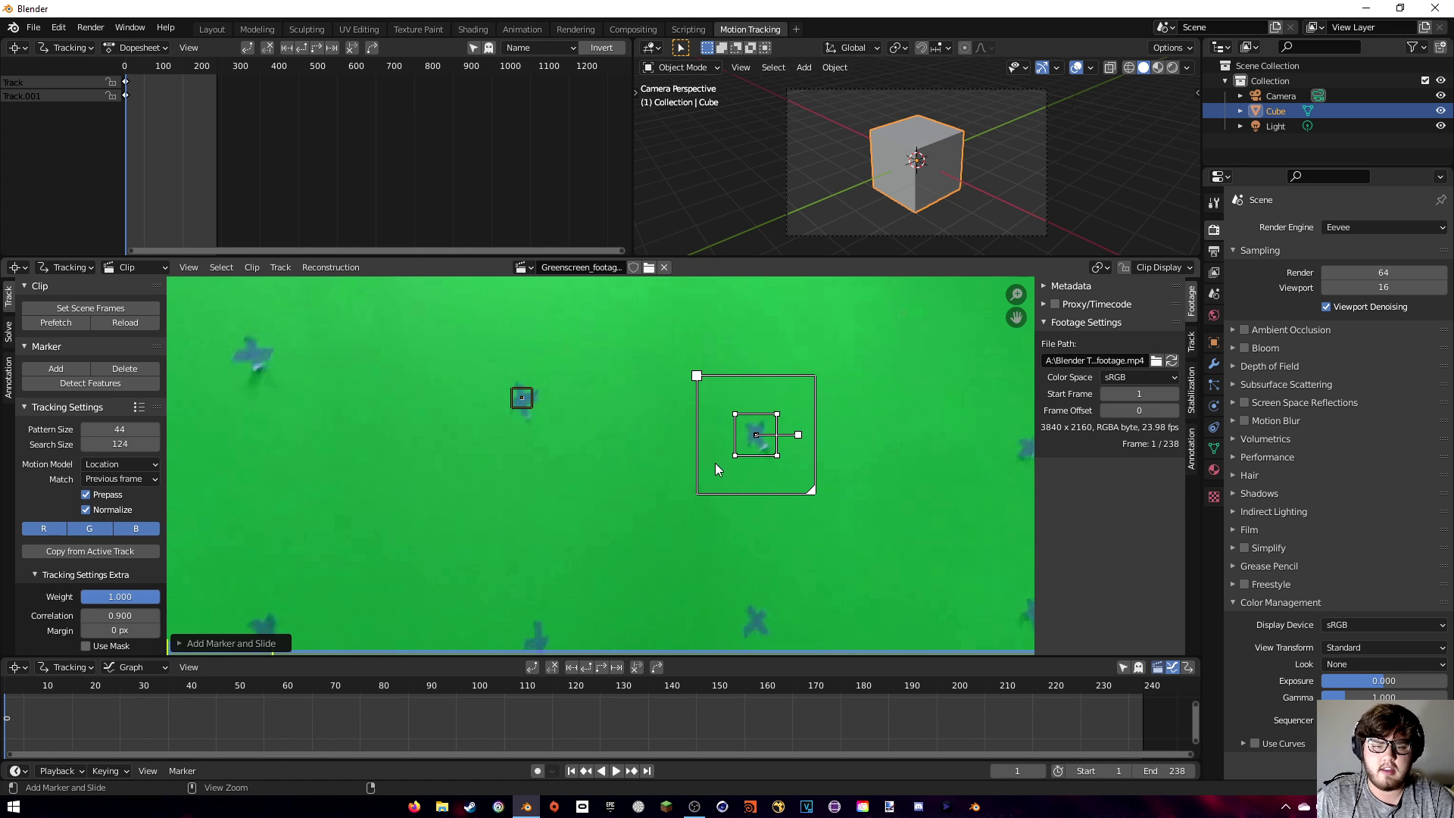
key("ctrl+z")
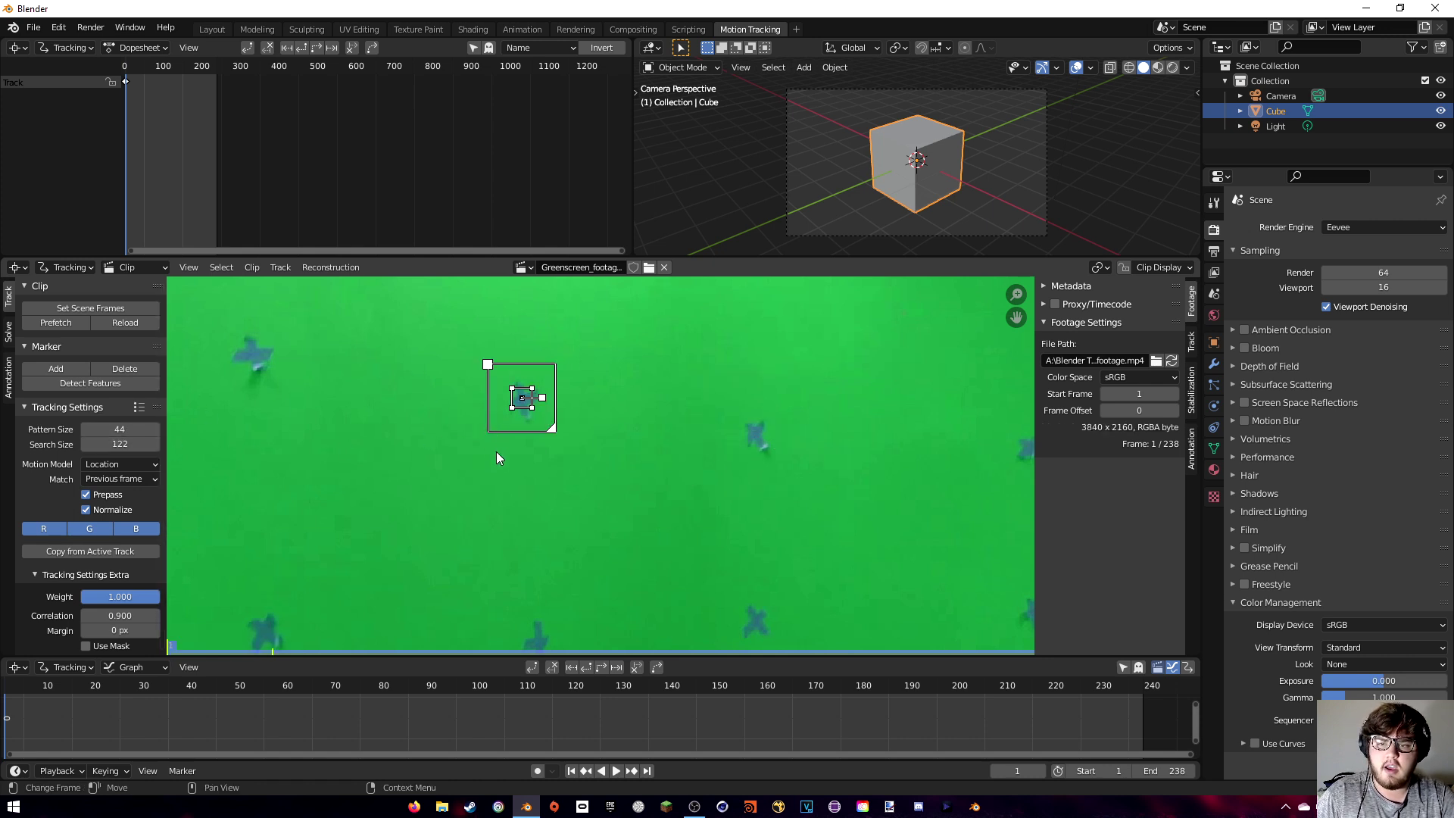
Delete the small trial marker on the wall's upper row.
key("x")
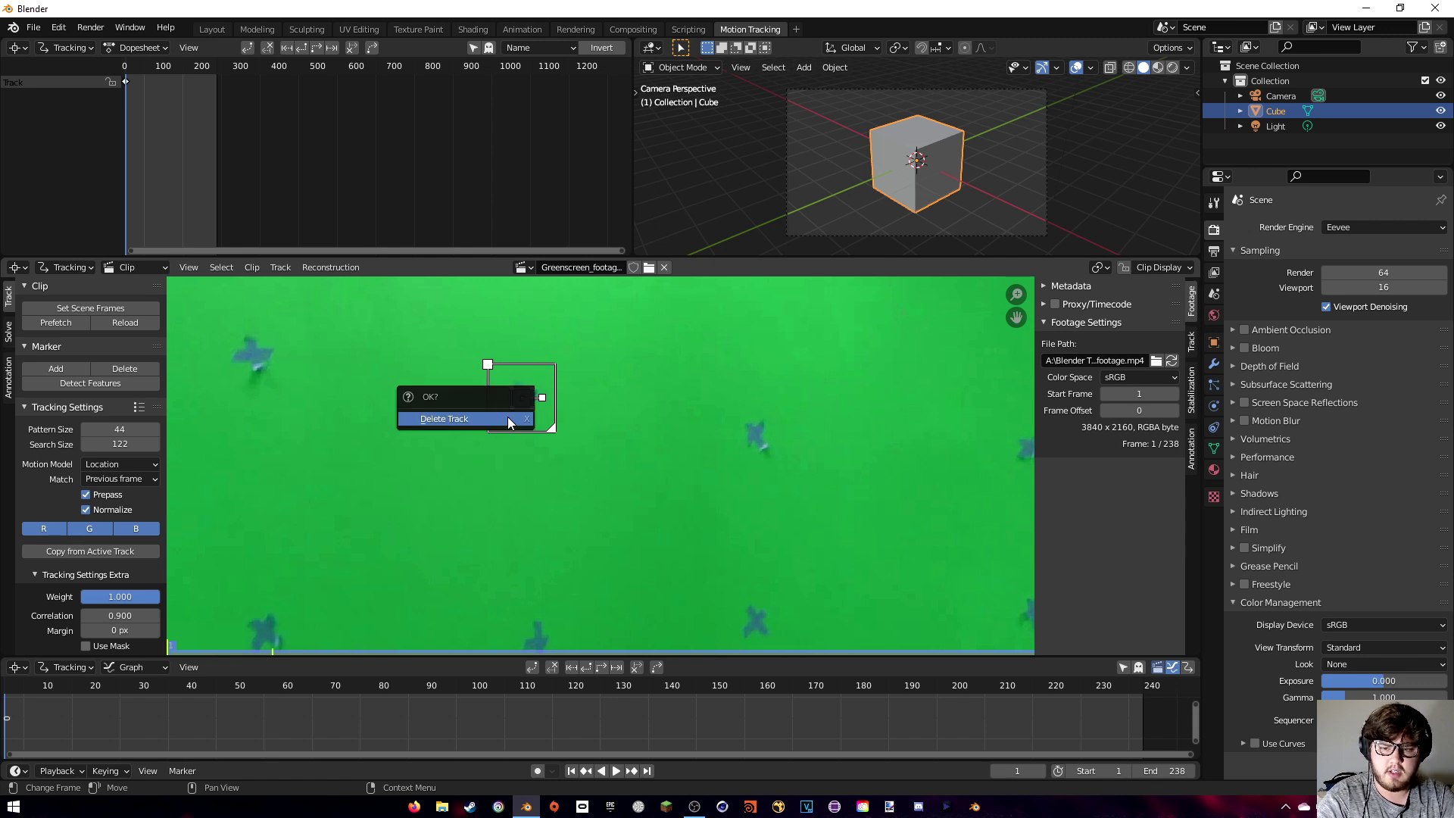
left_click(507, 417)
Place tracking markers on the first three crosses of the wall's second row at frame 1.
scroll(508, 416, "down", 8)
scroll(625, 503, "up", 4)
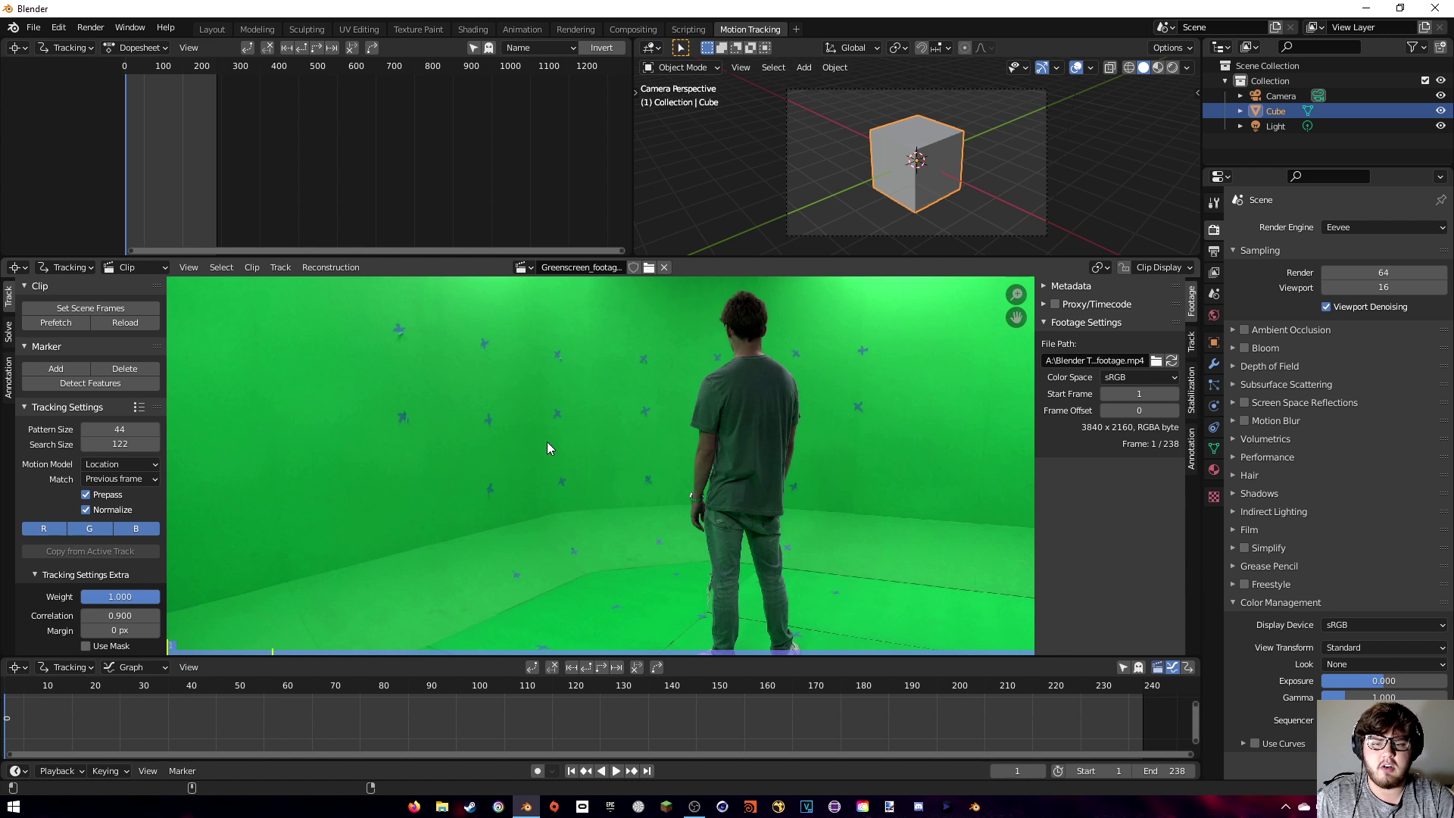
scroll(546, 442, "up", 1)
middle_click_drag(358, 402, 510, 482)
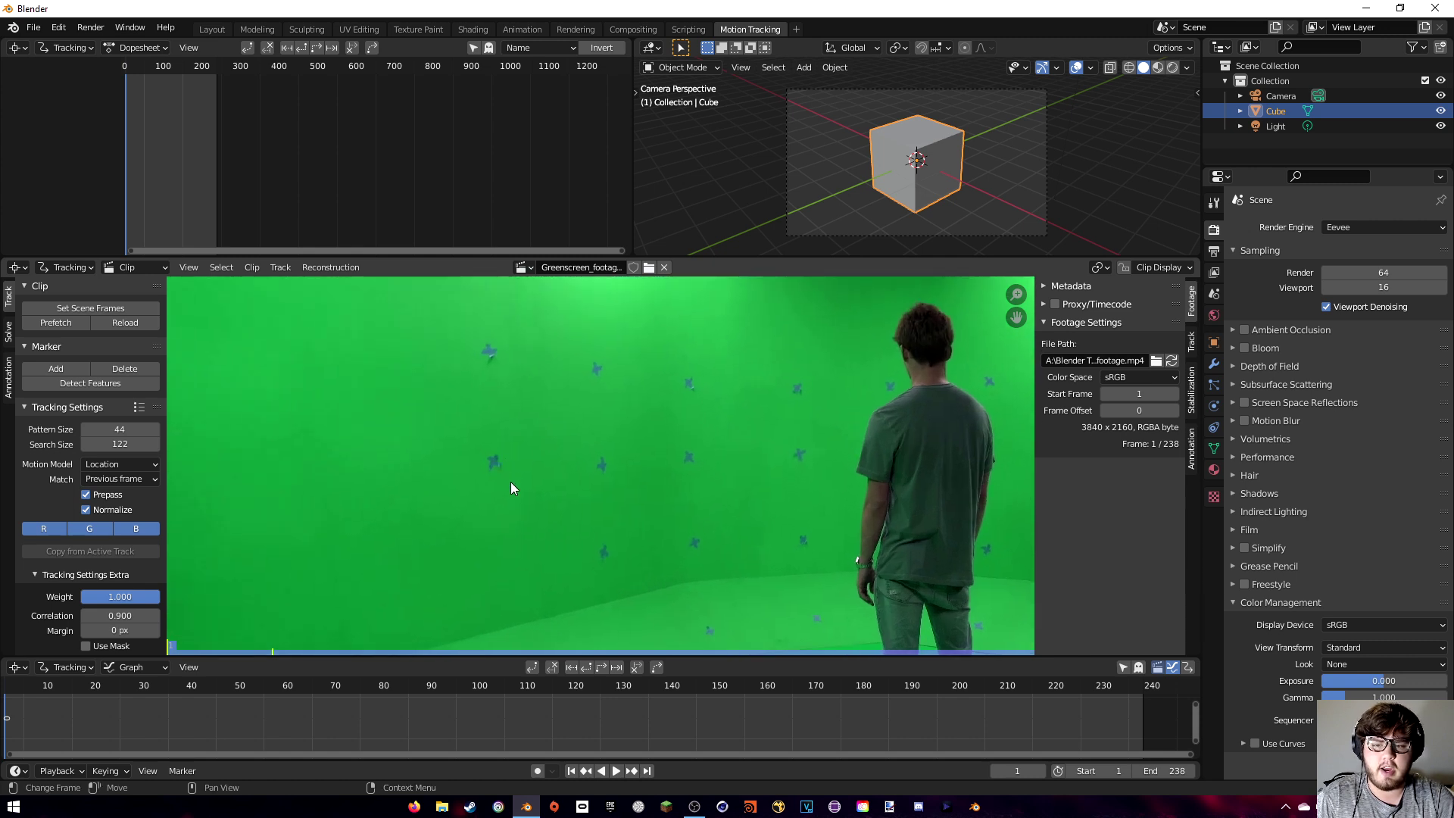
scroll(496, 483, "up", 2)
left_click(456, 446, "ctrl")
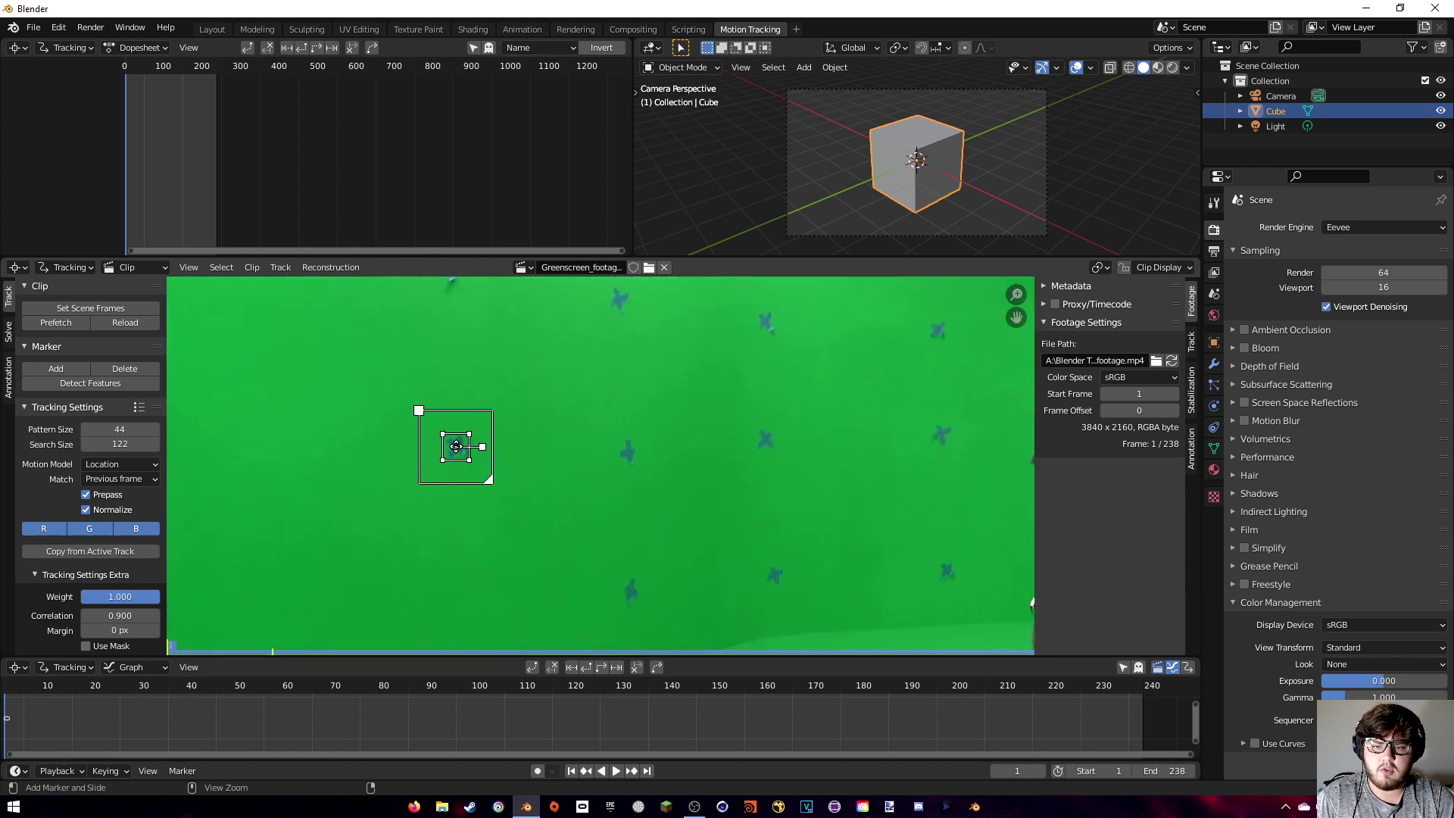
left_click(627, 452, "ctrl")
left_click(766, 436, "ctrl")
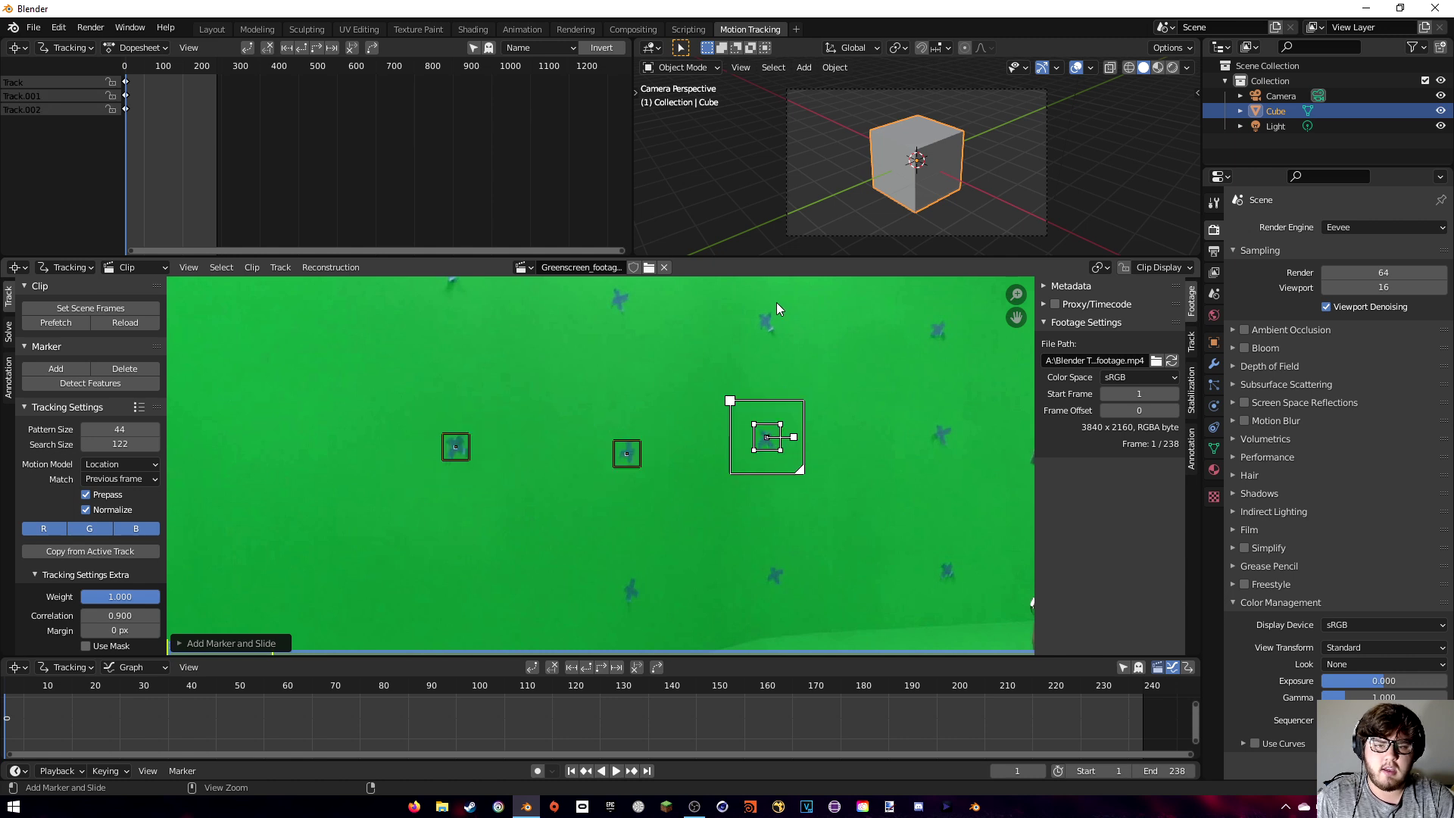
Place markers on the four upper-row crosses before the person and on the fourth cross of the second row.
left_click(766, 324, "ctrl")
left_click(619, 300, "ctrl")
middle_click_drag(553, 315, 570, 385)
left_click(468, 340, "ctrl")
mouse_move(909, 405)
middle_mouse_down()
mouse_move(609, 359)
mouse_move(640, 306)
mouse_move(671, 291)
middle_mouse_up()
left_click(656, 353, "ctrl")
left_click(671, 396, "ctrl")
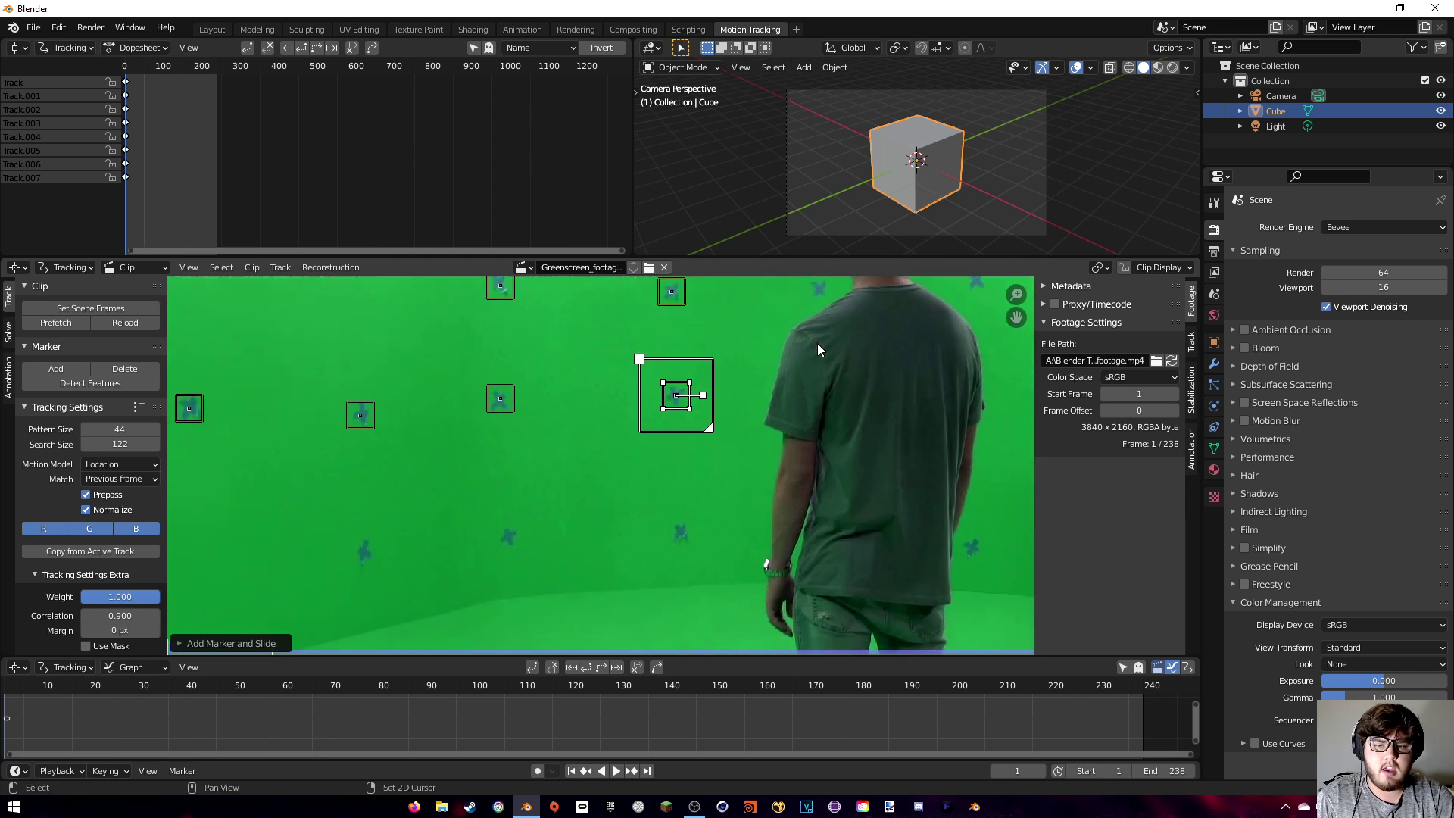
Place markers on the remaining visible wall crosses, in the third row and on the person's other side.
middle_click_drag(816, 343, 781, 410)
middle_click_drag(811, 465, 810, 365)
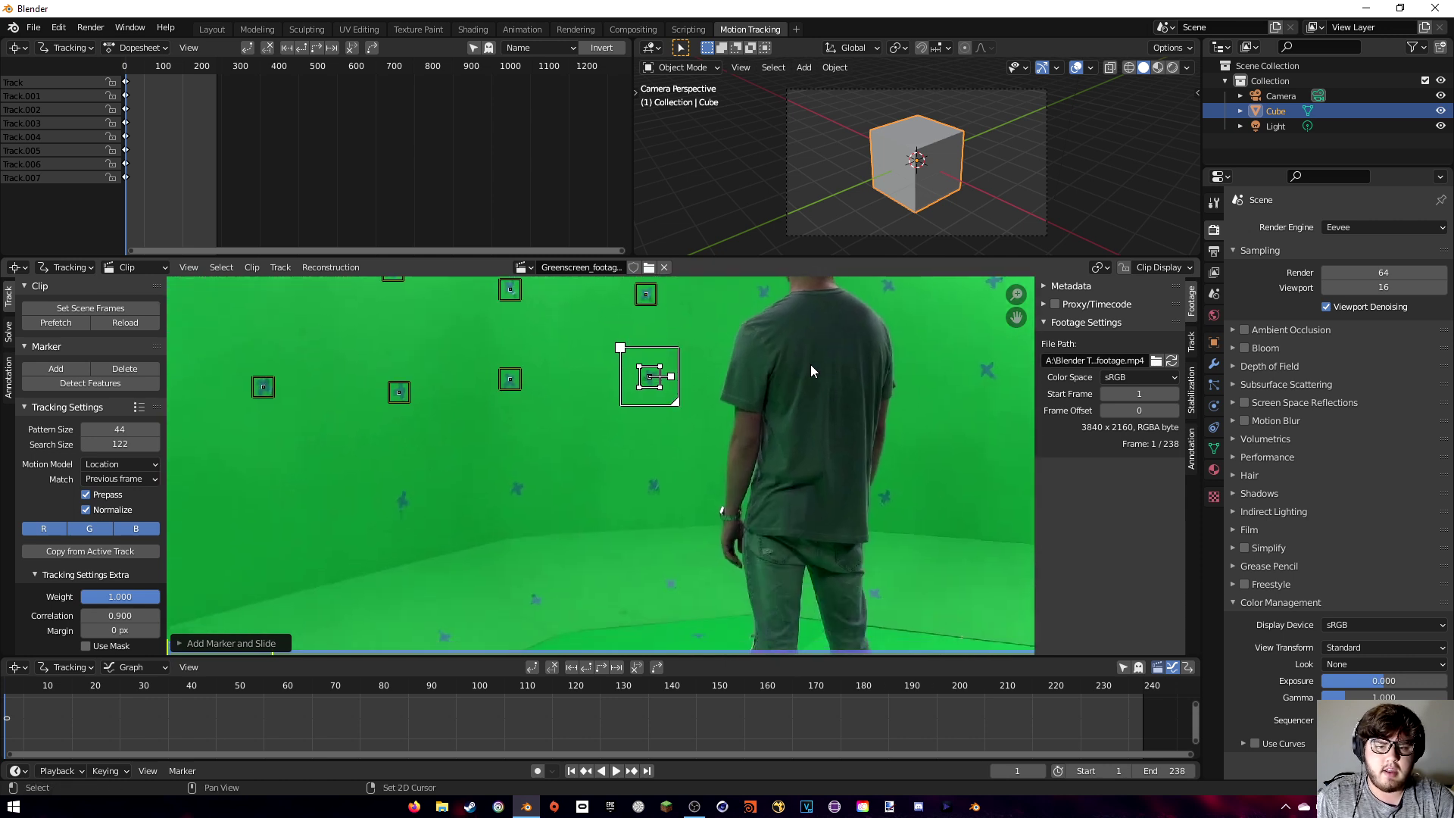
middle_click_drag(730, 449, 810, 409)
left_click(734, 445, "ctrl")
Place markers on the lower crosses at the wall's base and on the floor around the person's feet.
left_click(753, 543, "ctrl")
middle_click_drag(775, 555, 787, 464)
left_click(790, 506, "ctrl")
left_click(693, 554, "ctrl")
middle_click_drag(693, 555, 766, 420)
left_click(650, 483, "ctrl")
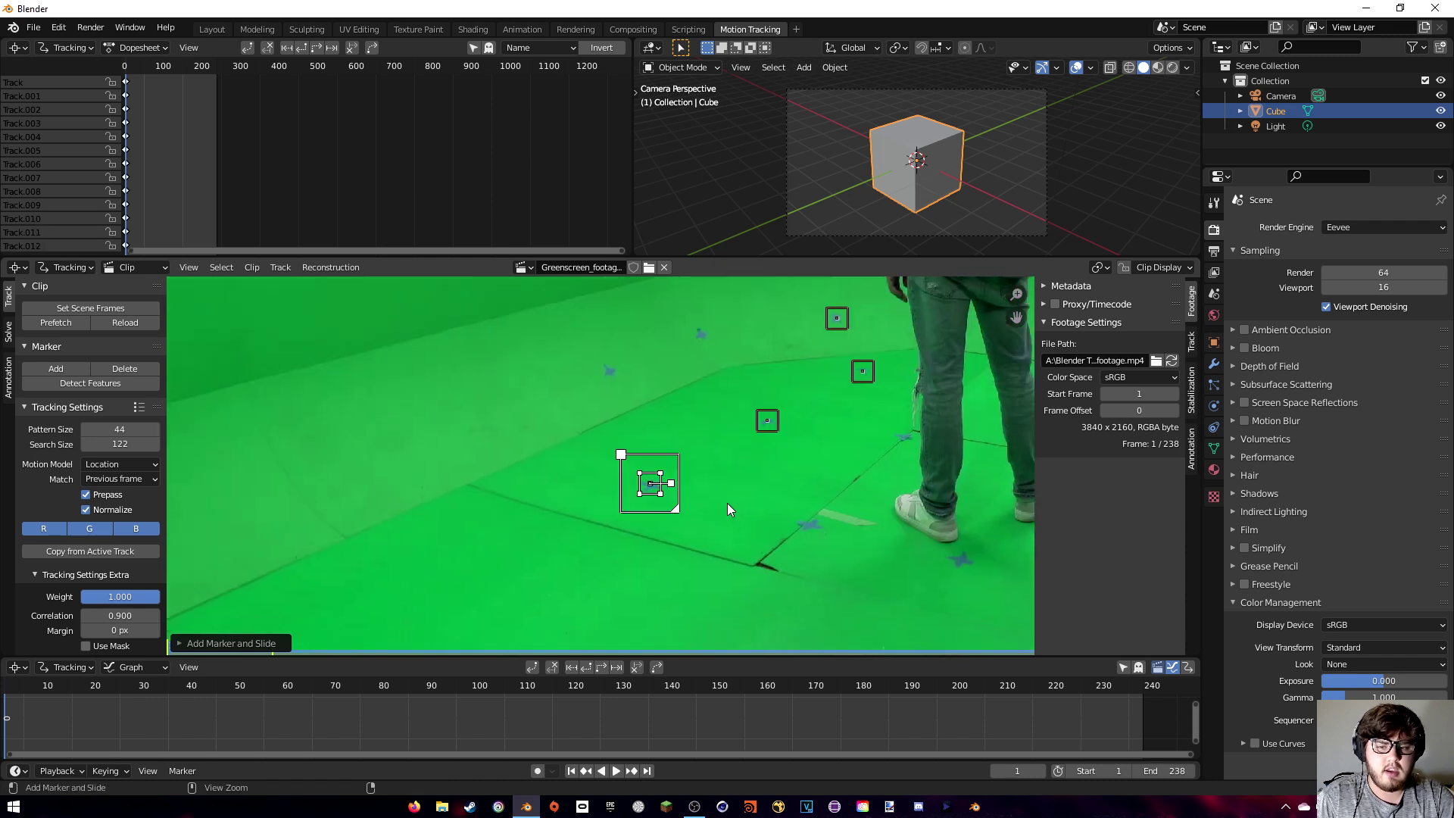
left_click(808, 527, "ctrl")
middle_click_drag(871, 543, 725, 529)
left_click(815, 548, "ctrl")
Select all markers and track them forward through the clip.
key("Home")
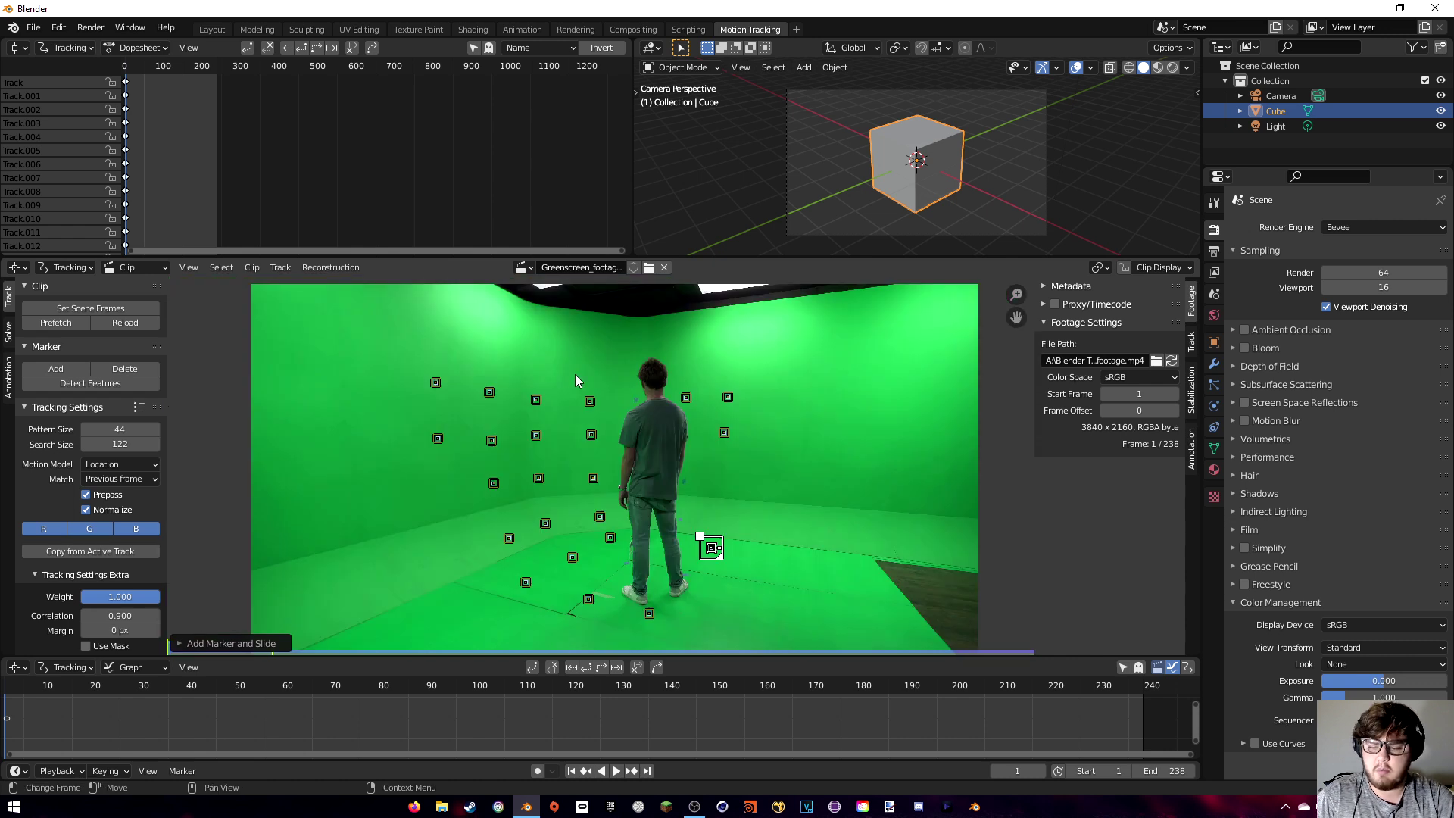
key("a")
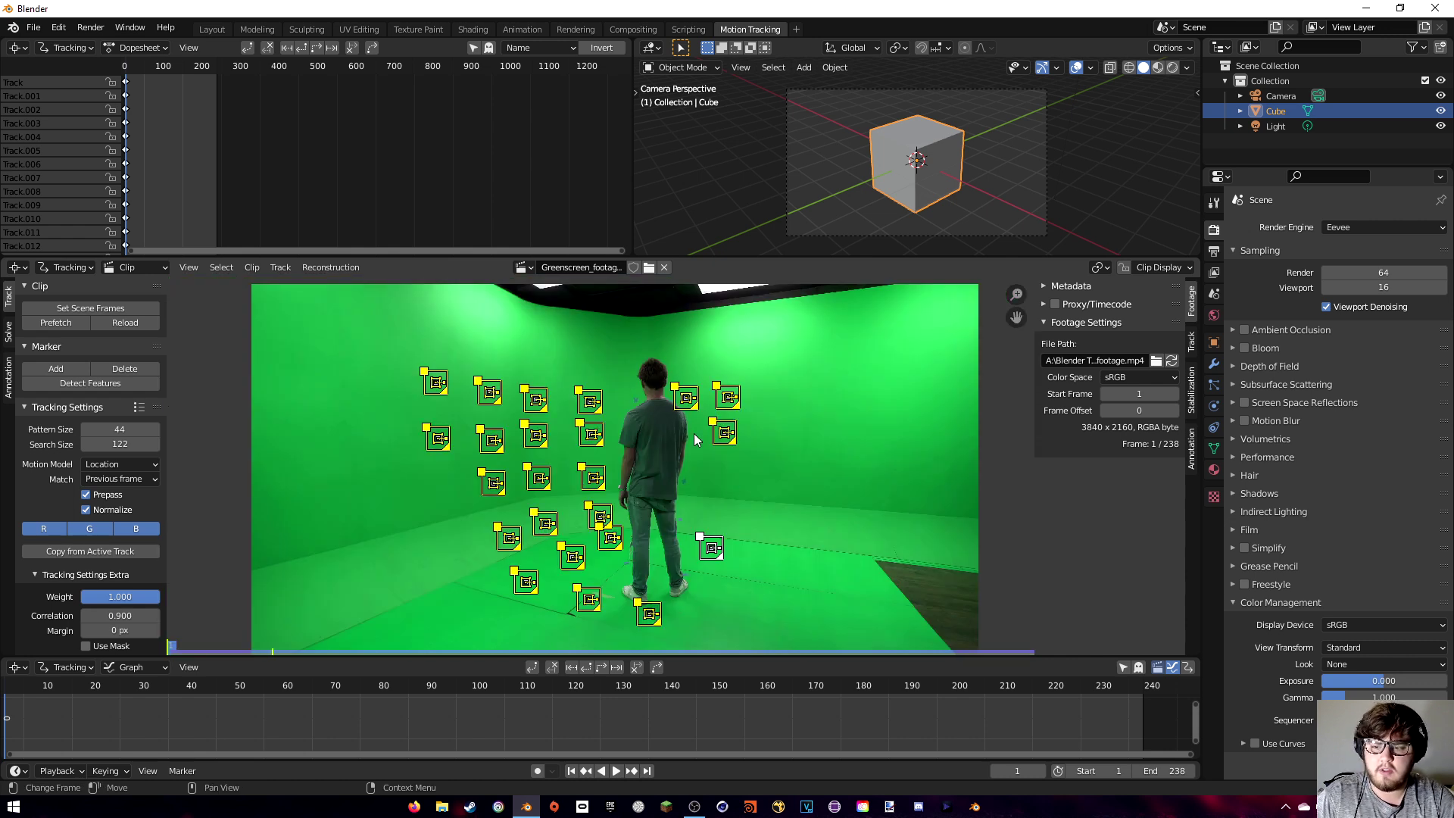
key("ctrl+t")
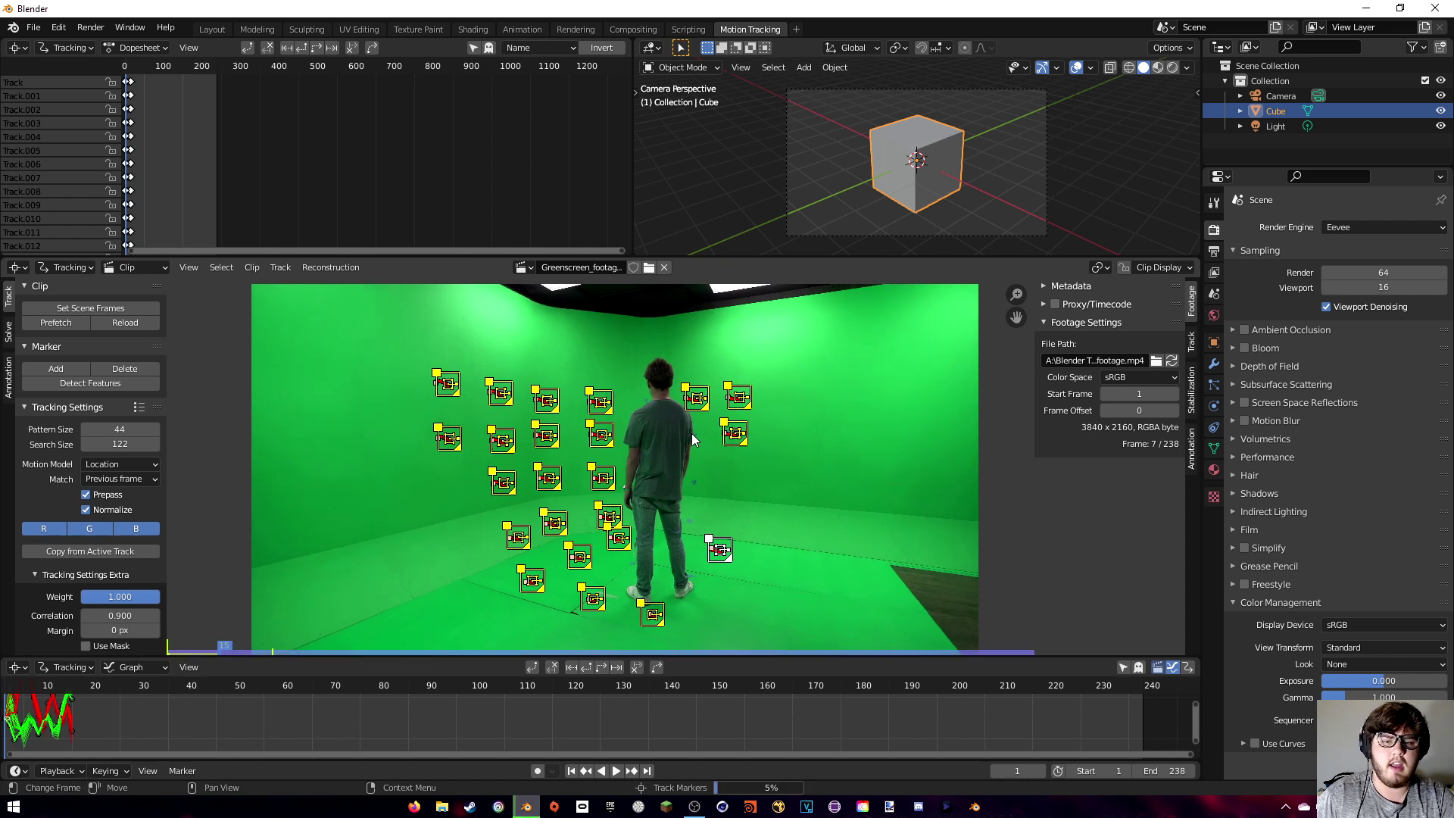
scroll(693, 433, "down", 2)
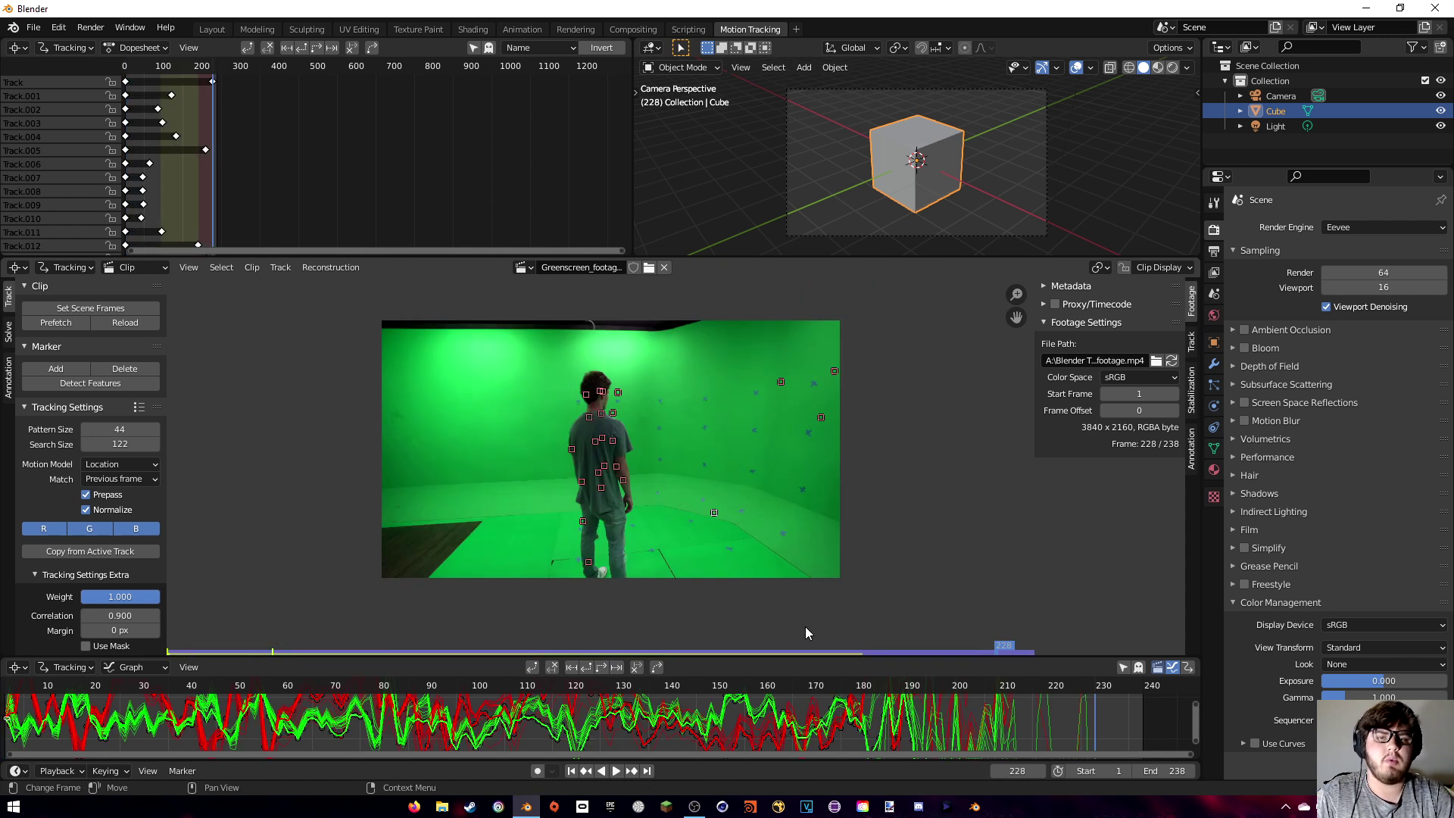
Check the final frames of the clip and set the scene's end frame to 180.
mouse_move(864, 687)
left_mouse_down()
mouse_move(1038, 710)
mouse_move(965, 710)
left_mouse_up()
left_click(1157, 770)
type("180")
key("Return")
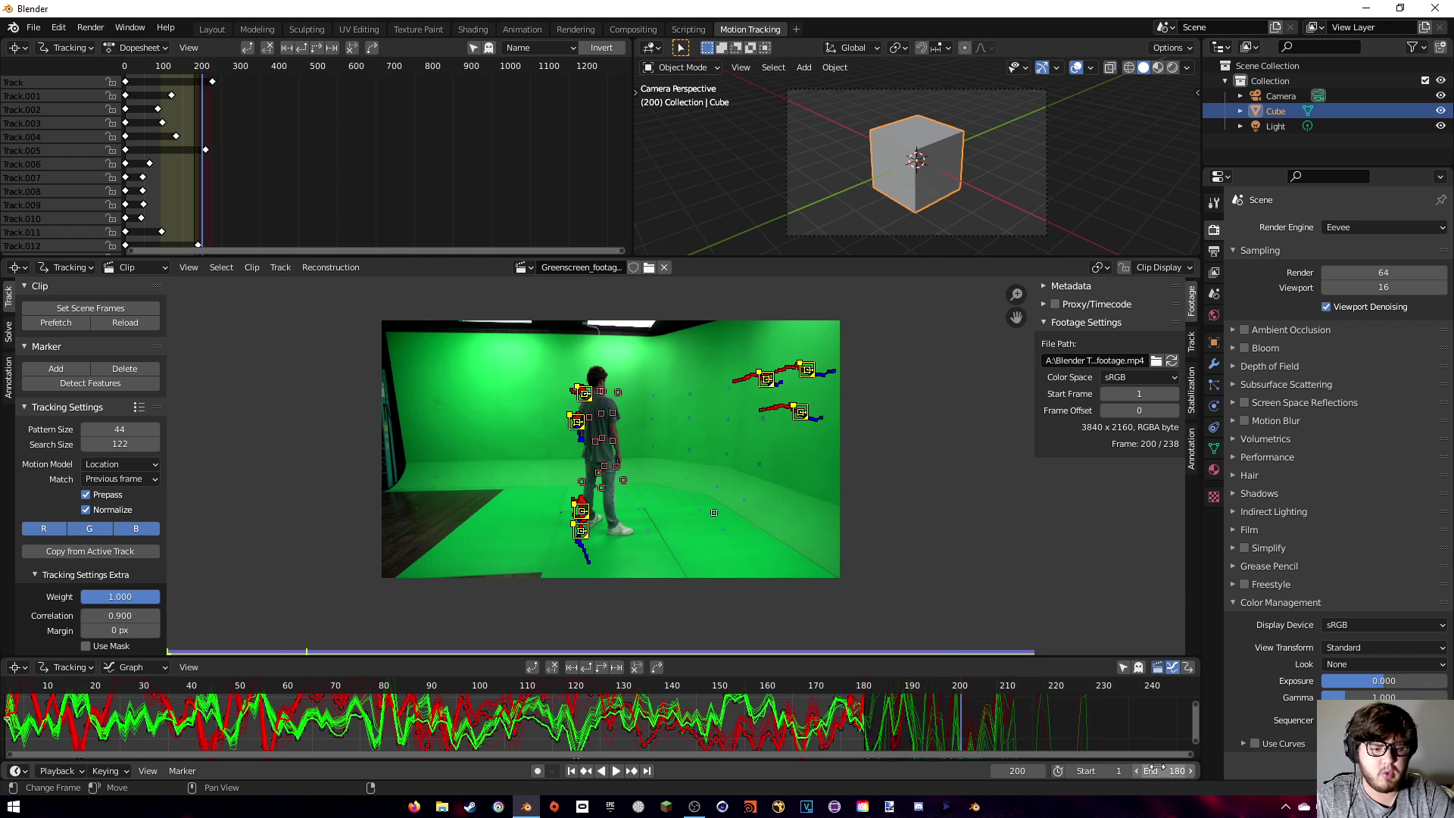
Scrub through the clip up to frame 180 to examine how the markers around the person track.
mouse_move(866, 689)
left_mouse_down()
mouse_move(815, 690)
mouse_move(875, 689)
left_mouse_up()
scroll(615, 541, "up", 4)
middle_click_drag(618, 541, 616, 541)
left_click_drag(719, 701, 470, 680)
middle_click_drag(720, 448, 680, 439)
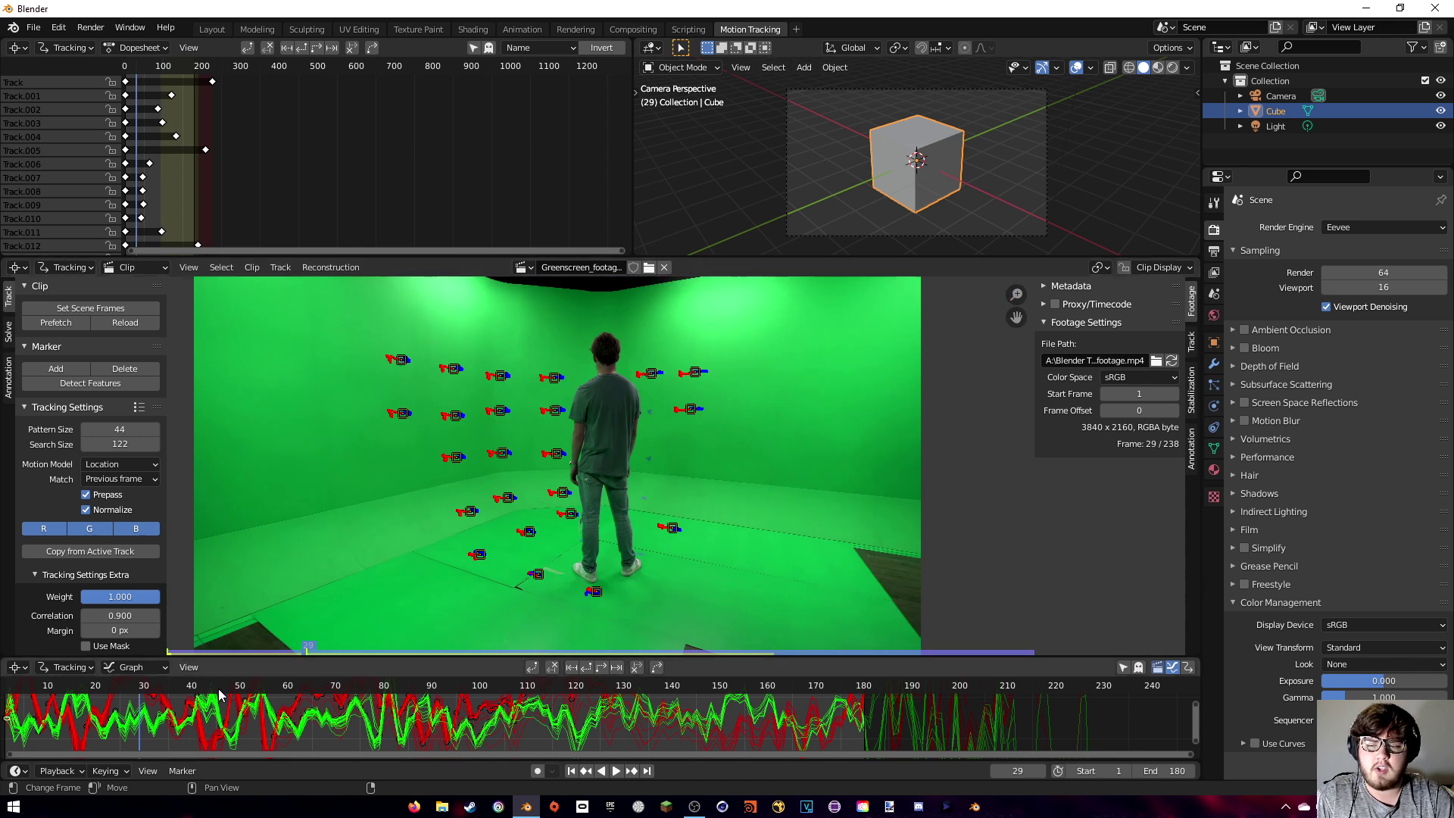
left_click_drag(174, 685, 682, 684)
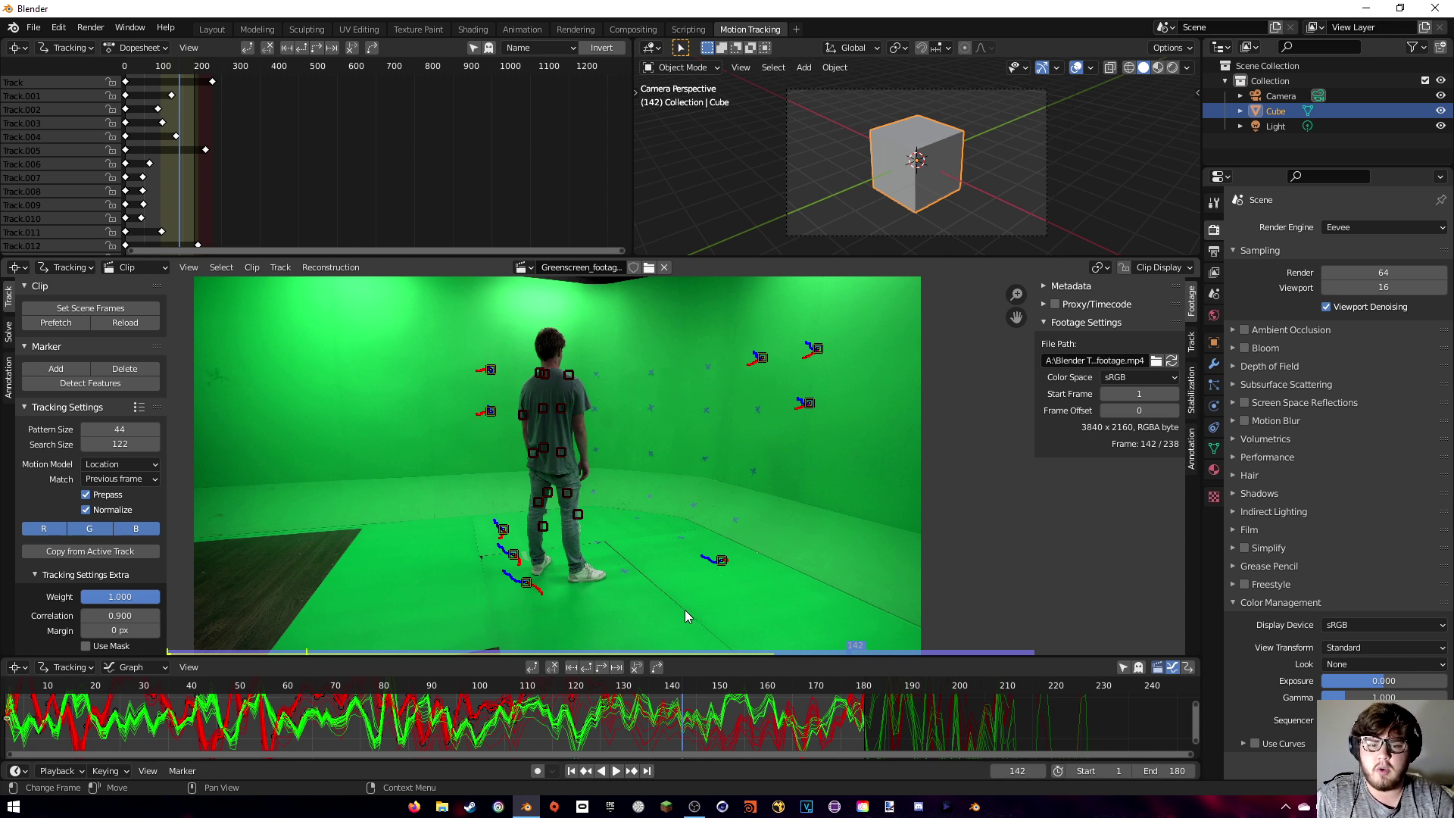
scroll(613, 412, "up", 4)
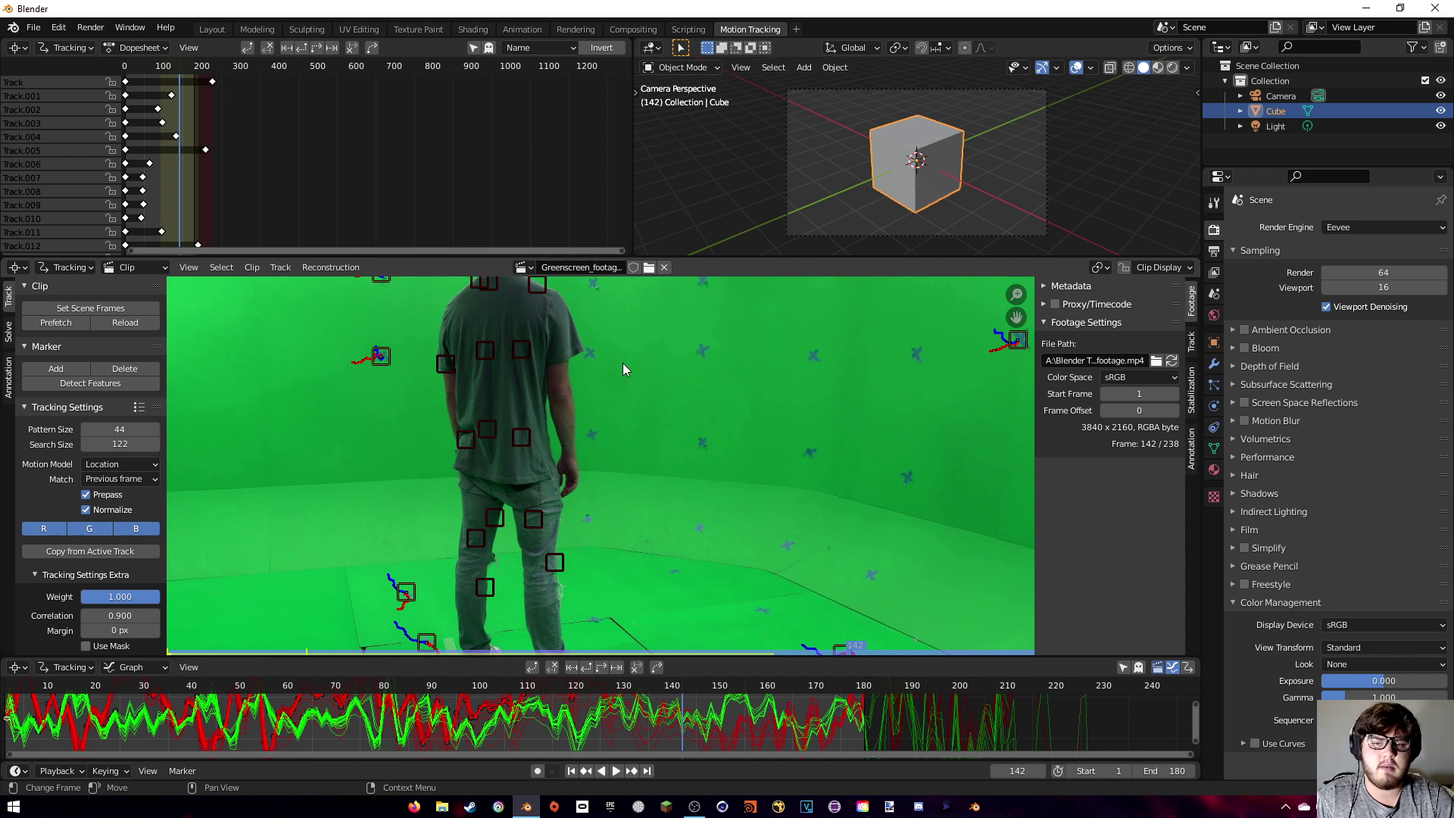
left_click(863, 687)
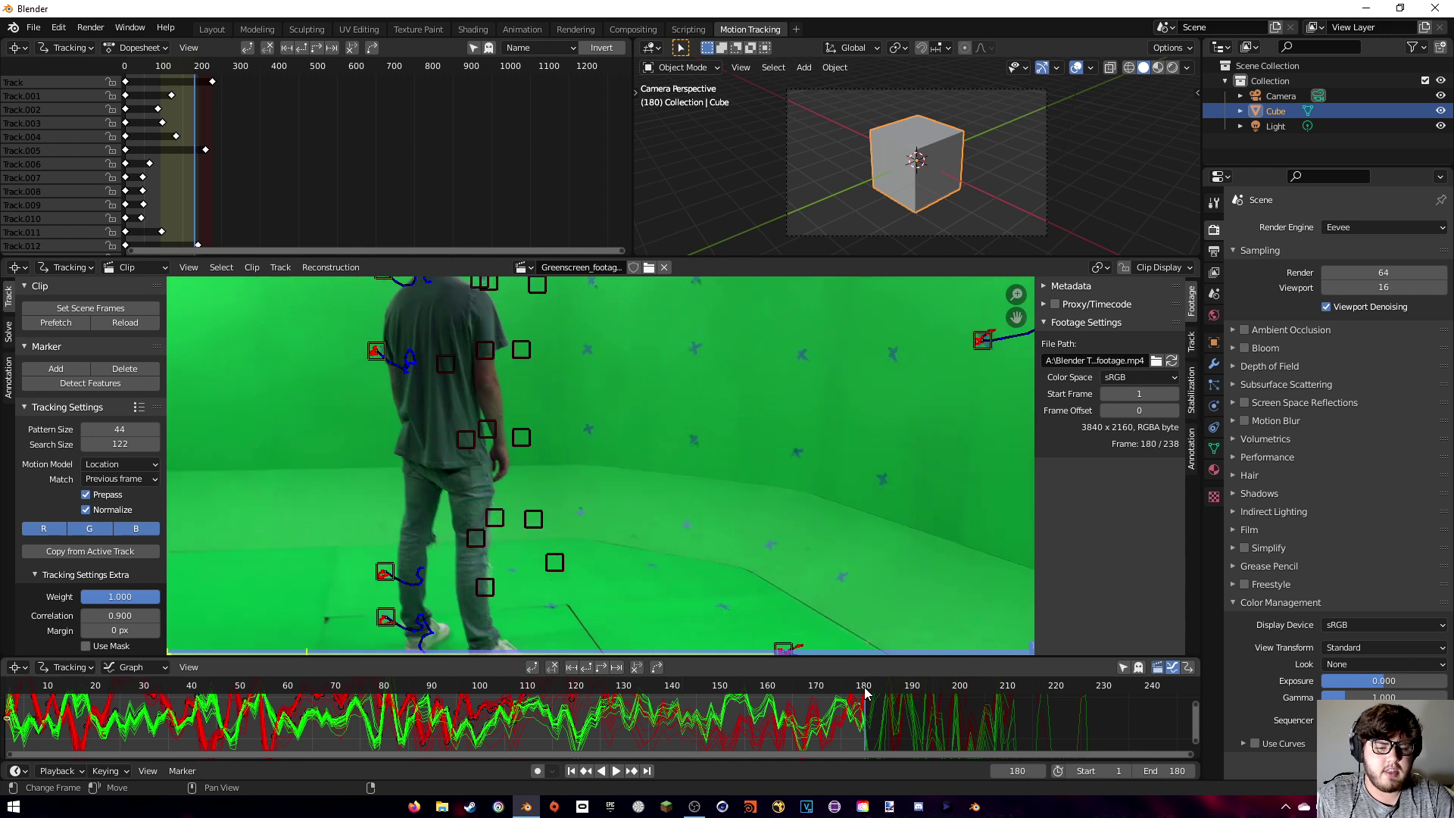
Place additional markers on the remaining wall and floor crosses at frame 180 and track the new floor marker backward.
middle_click_drag(727, 410, 636, 485)
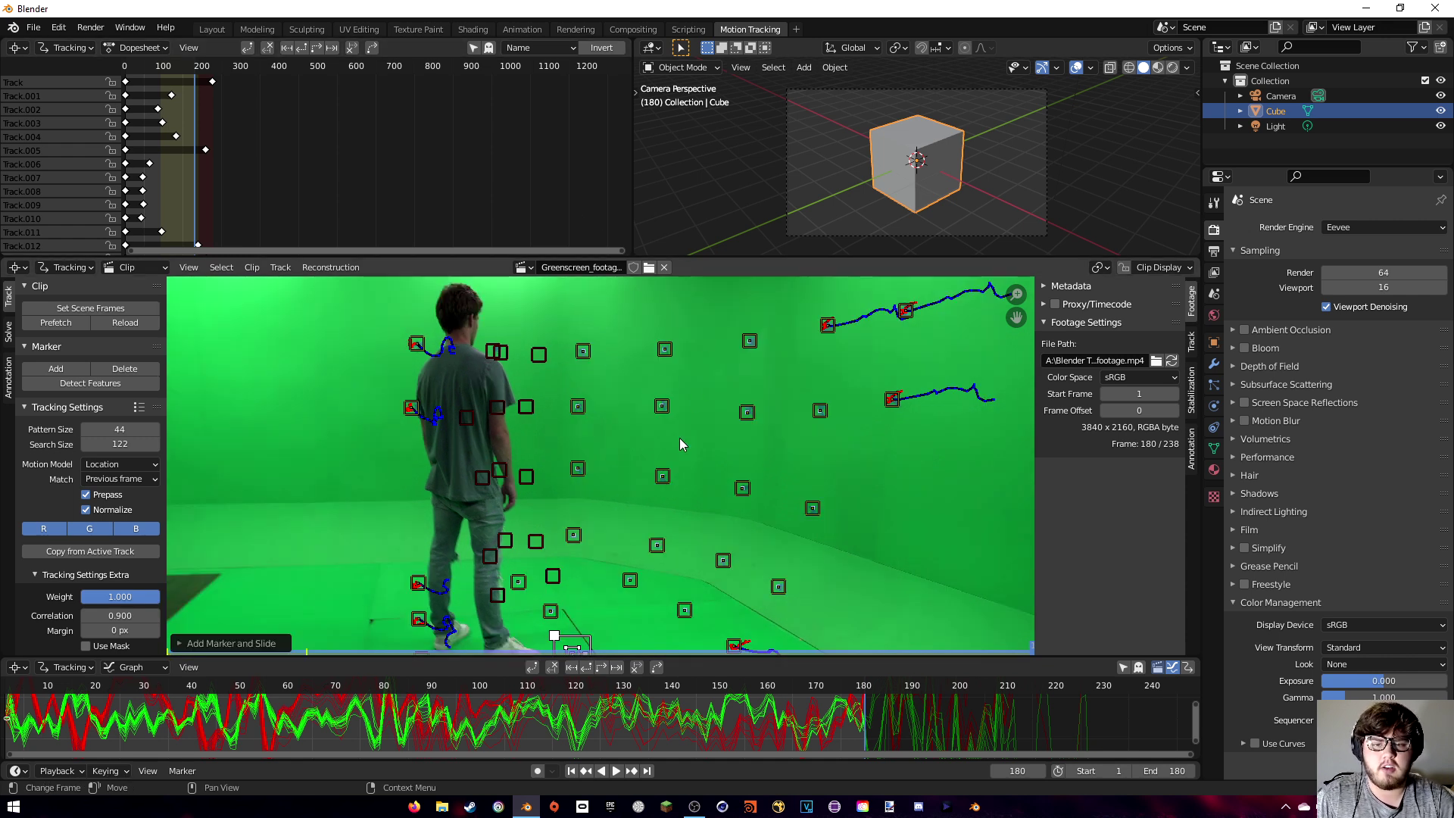
scroll(674, 440, "up", 3)
scroll(621, 456, "up", 1)
scroll(625, 387, "down", 5)
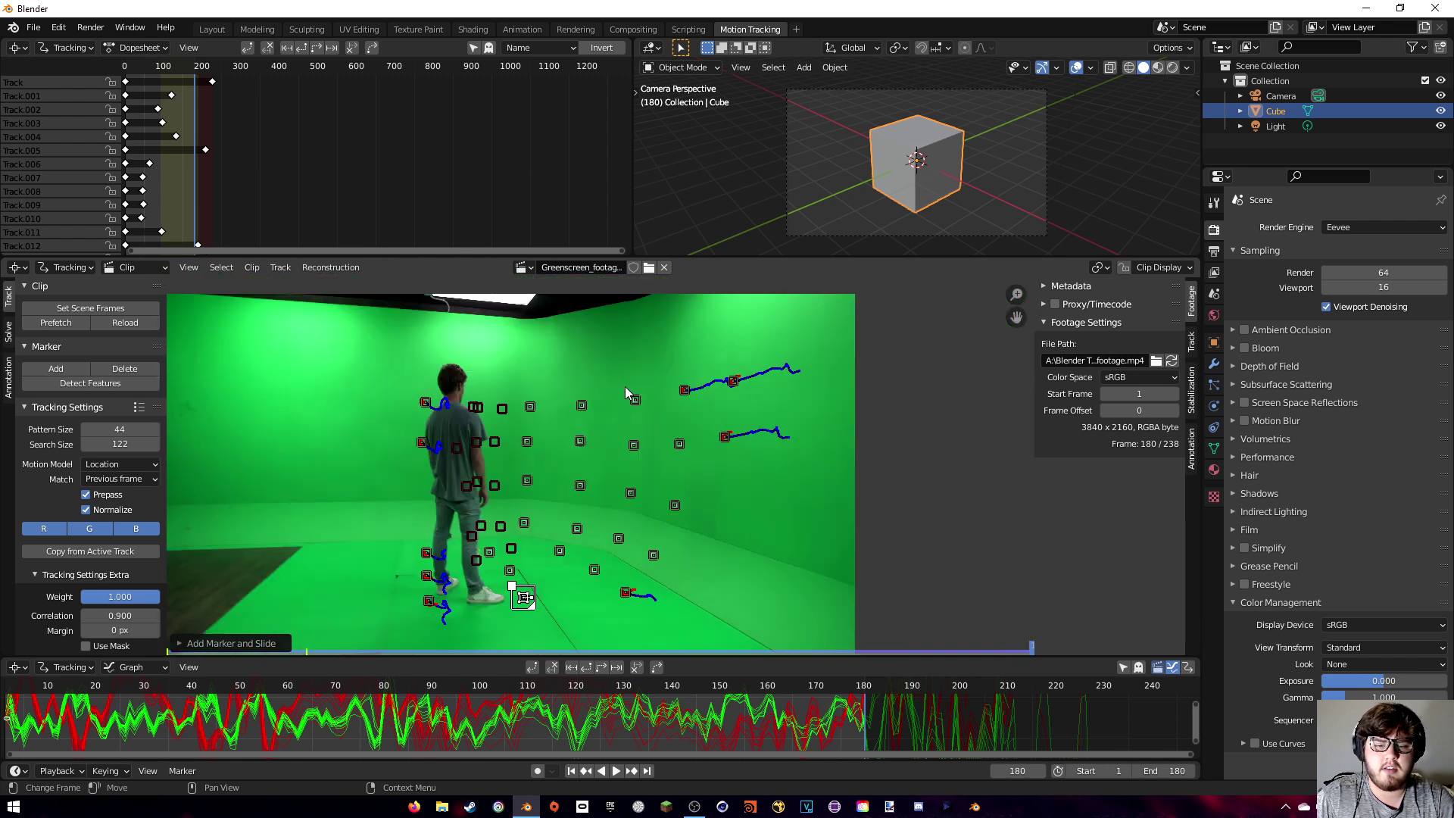
scroll(683, 466, "up", 1)
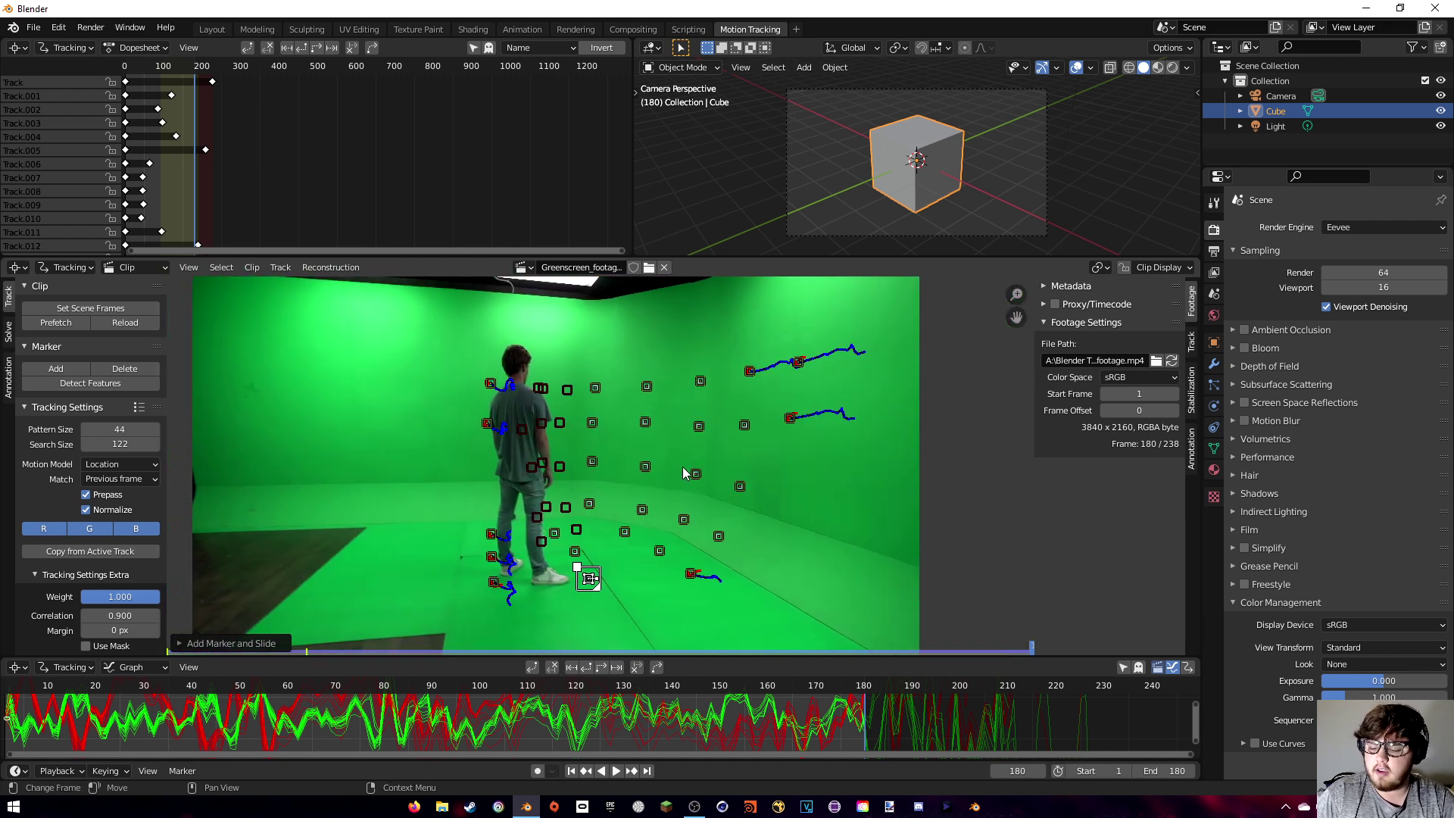
left_click(586, 668)
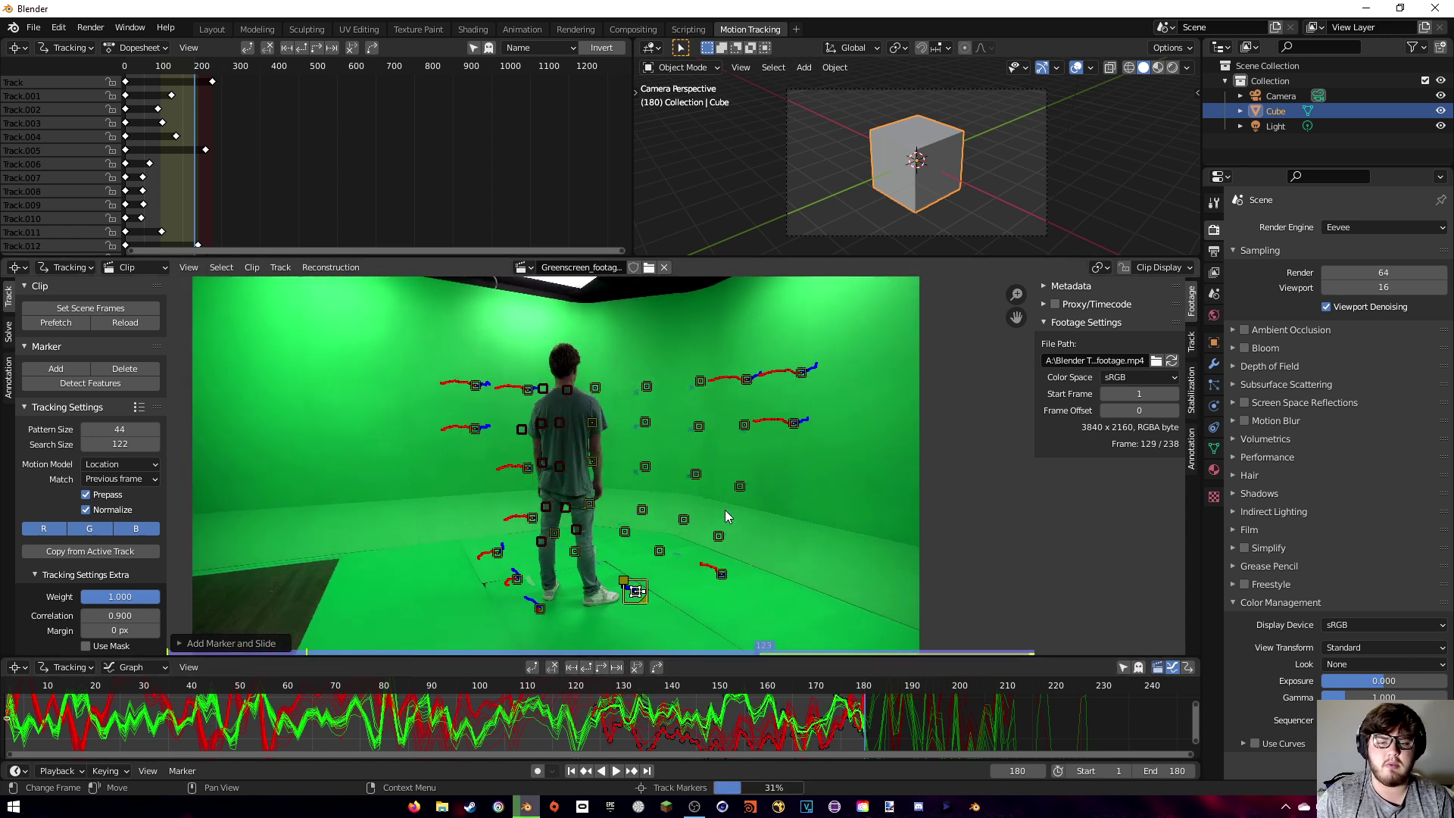
Select all markers at frame 180, track them backward through the clip, and scrub the timeline to check the tracks.
left_click_drag(857, 691, 865, 688)
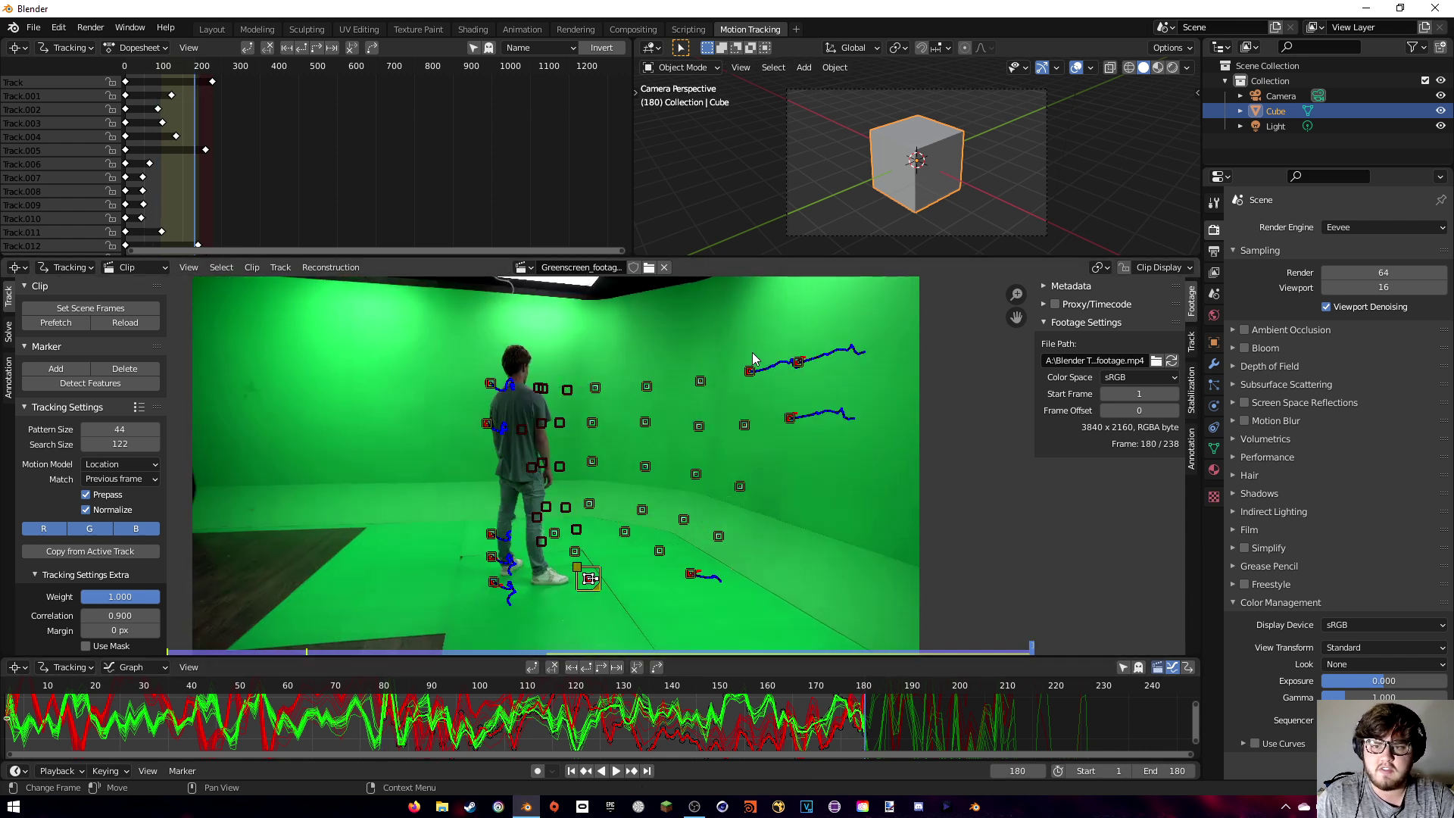
key("a")
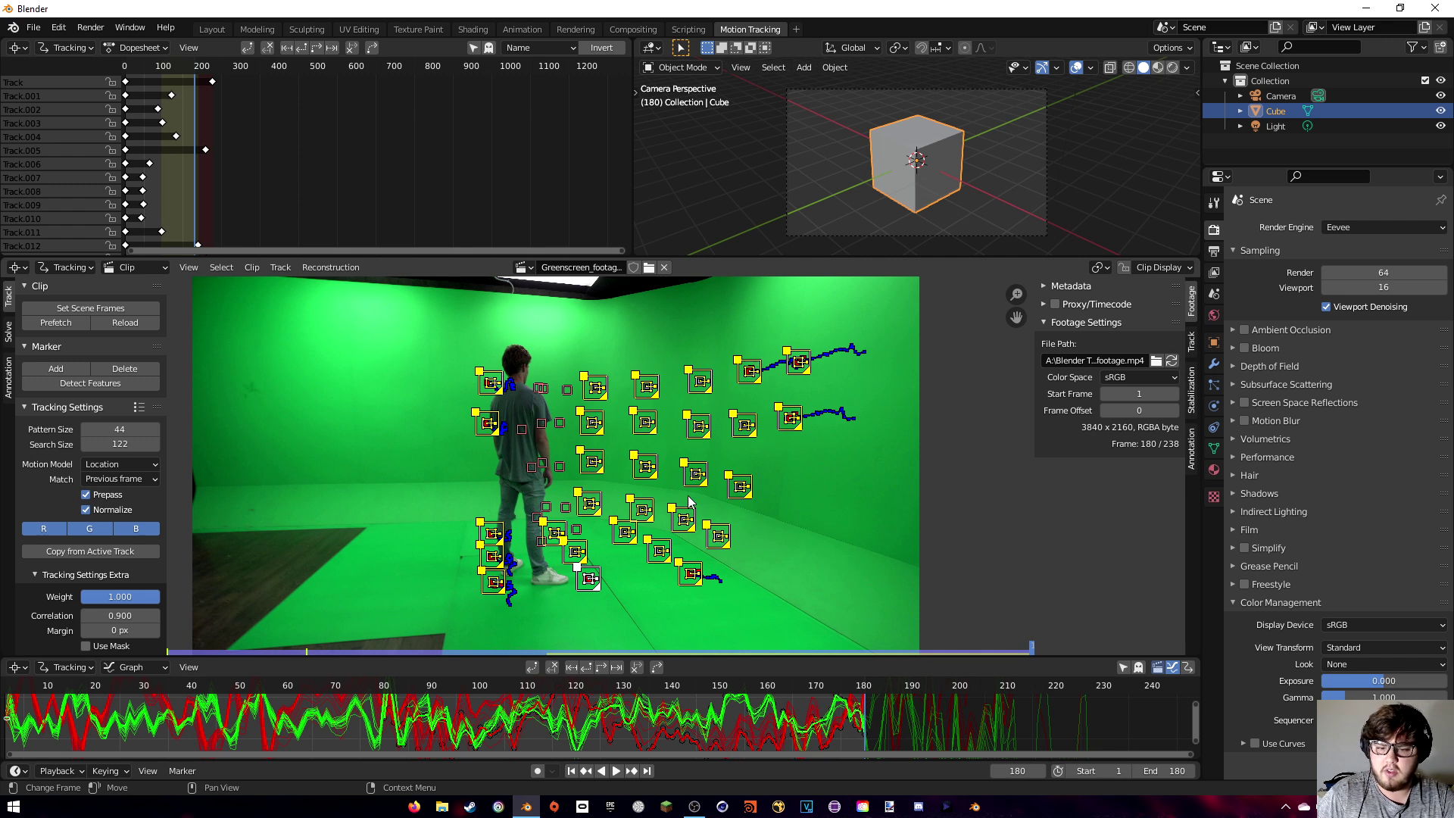
key("shift+ctrl+t")
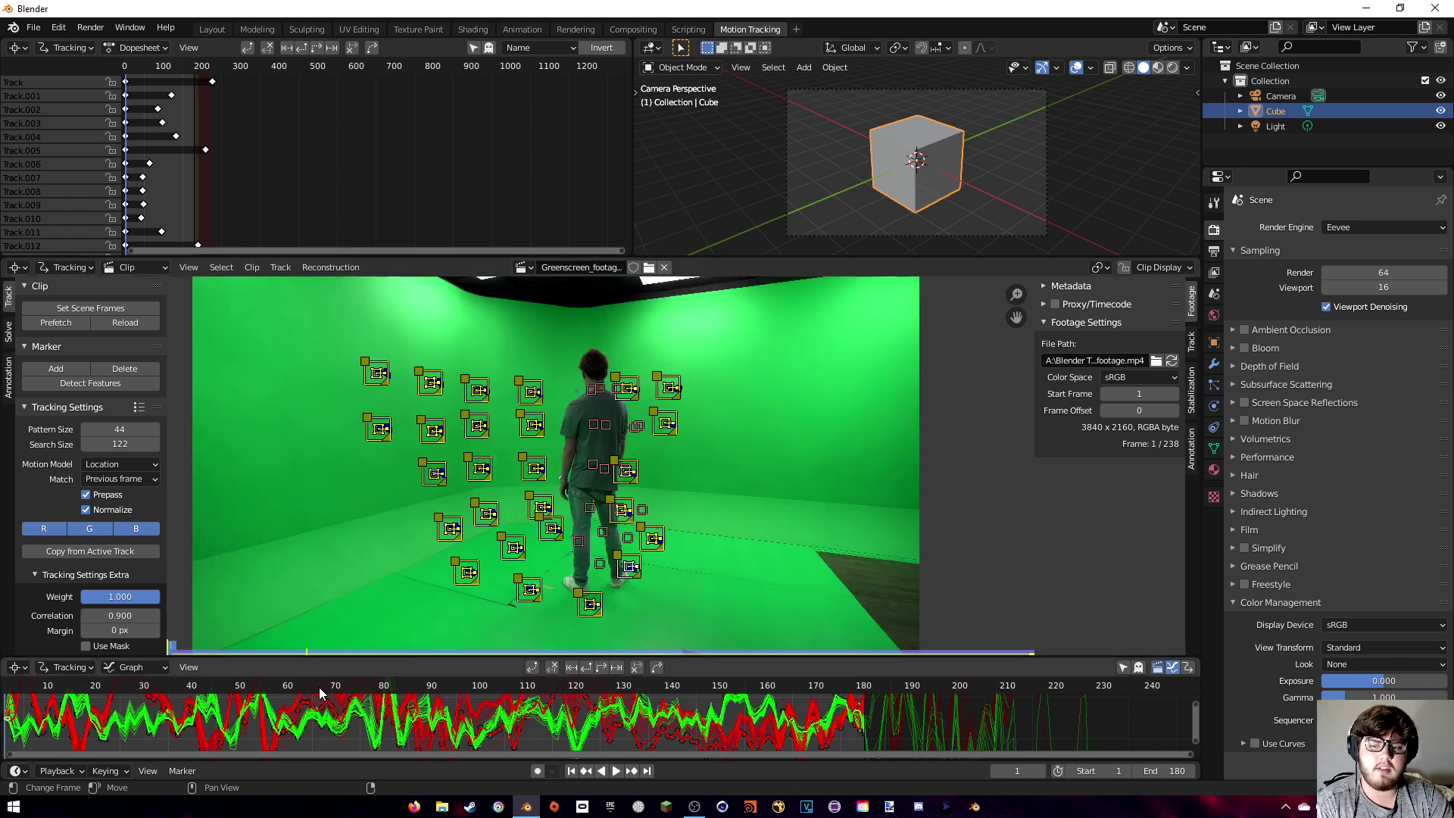
left_click_drag(319, 687, 629, 692)
left_click_drag(607, 688, 670, 697)
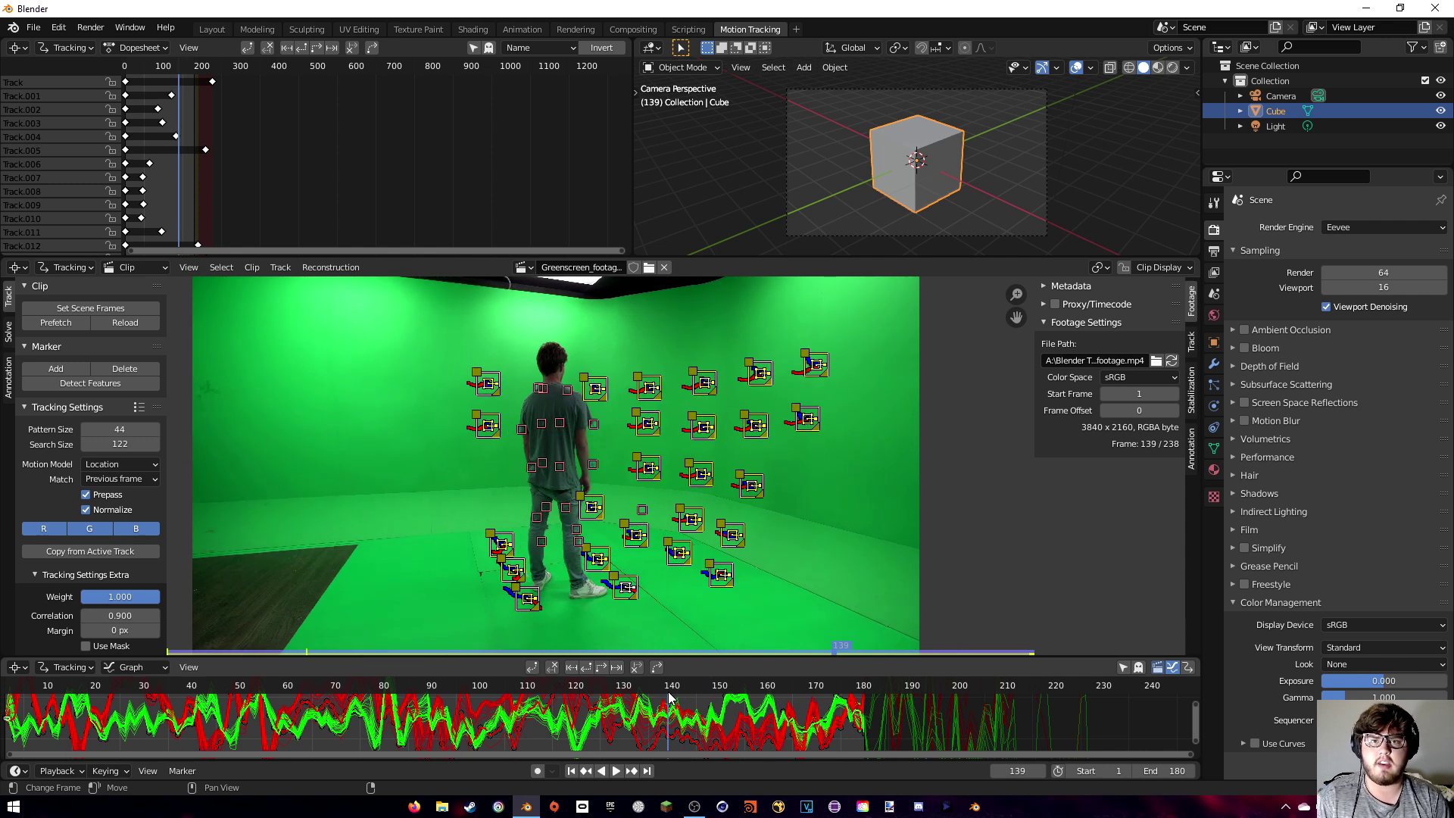
Solve the camera motion with automatic keyframe selection and refinement of focal length, optical center and radial distortion.
left_click(9, 334)
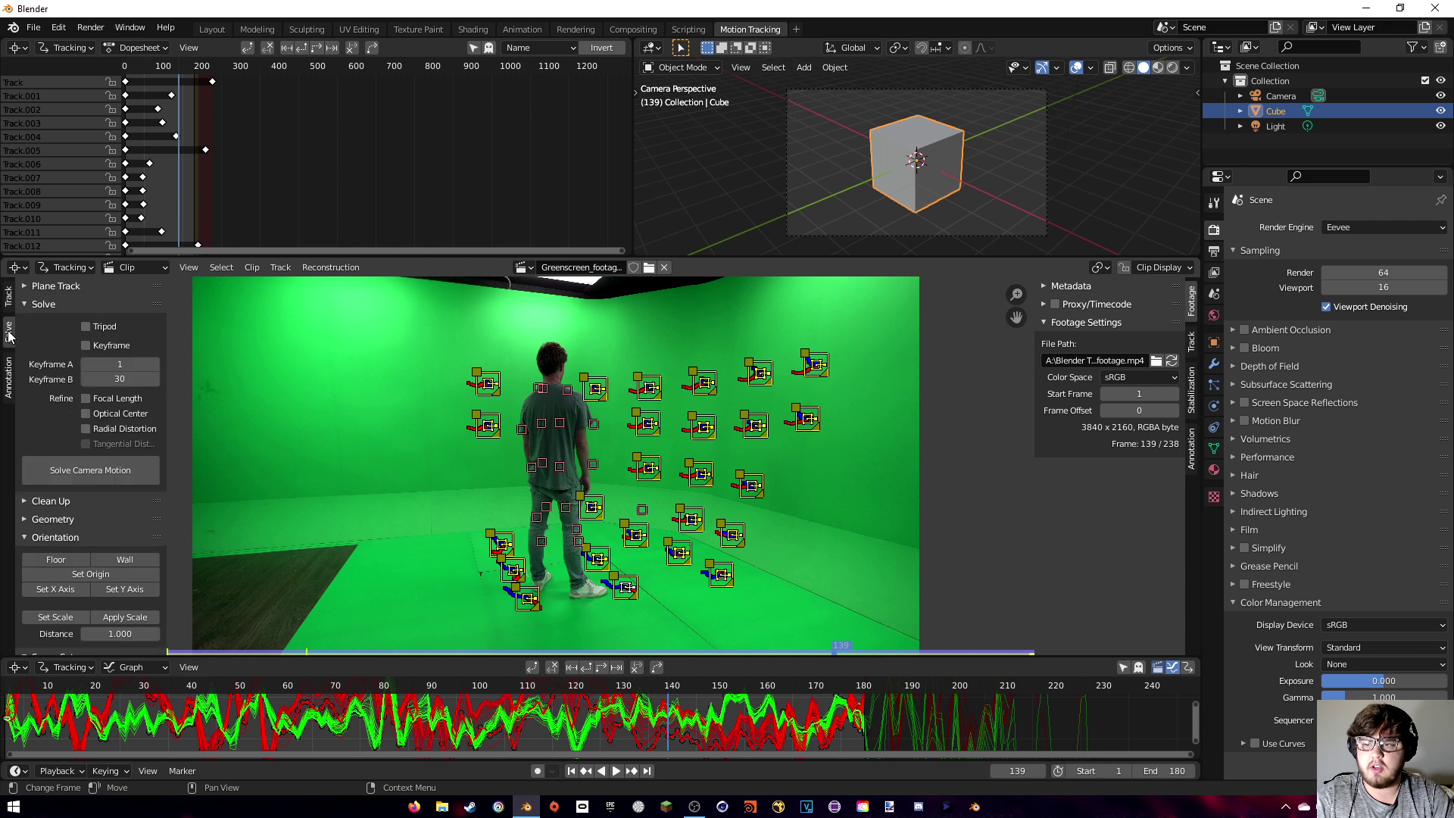
left_click(86, 346)
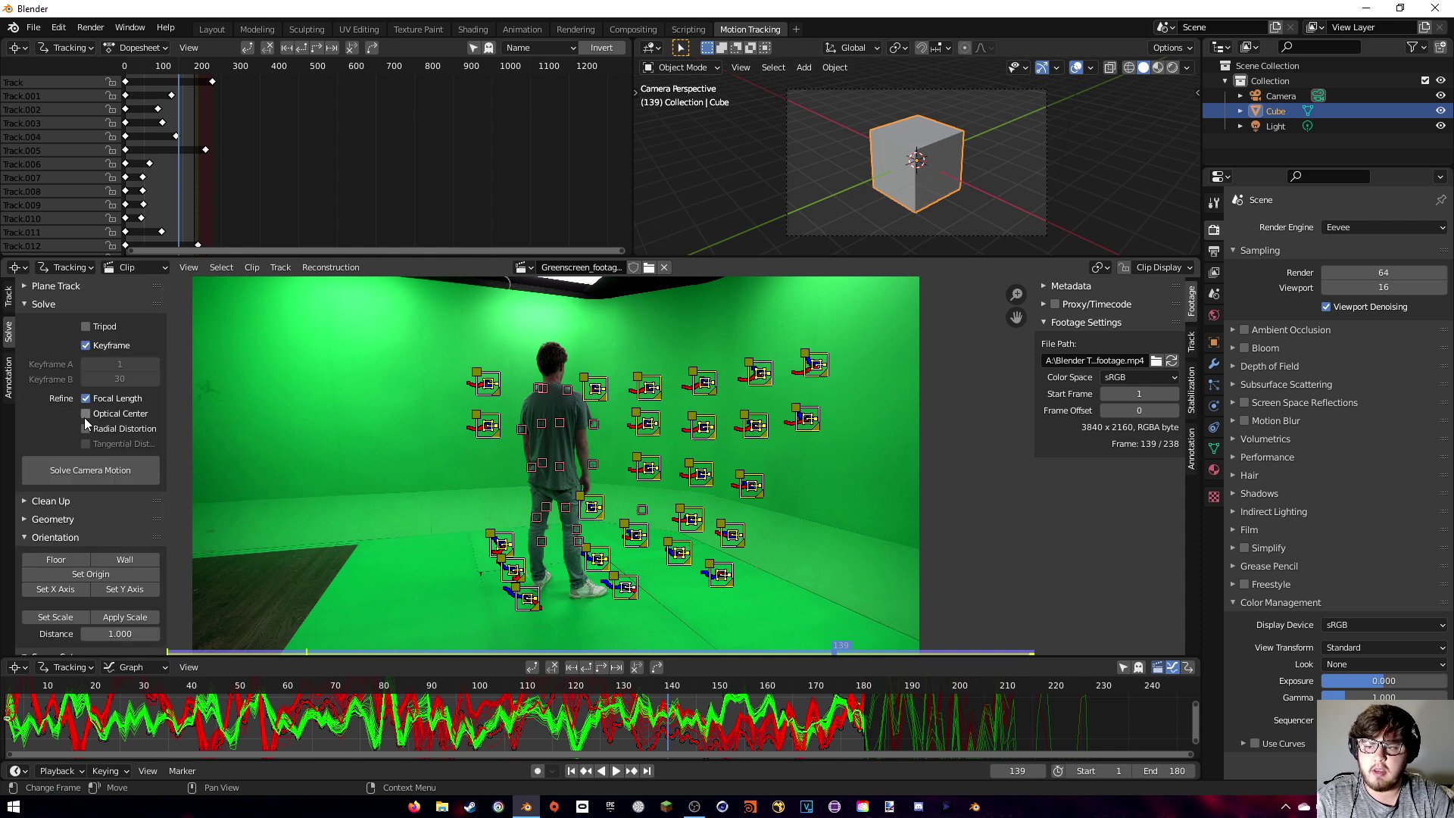
left_click(86, 429)
left_click(83, 467)
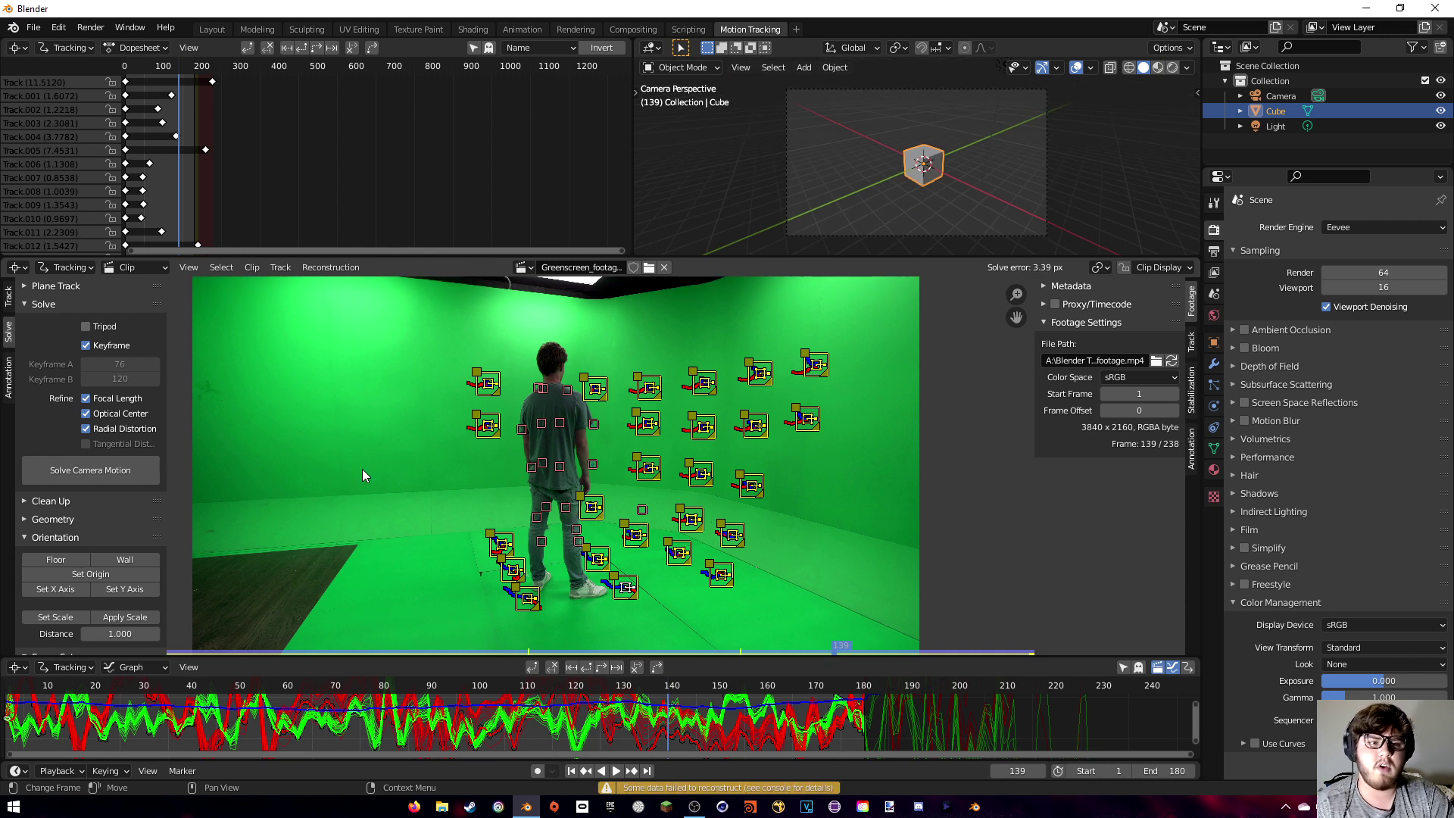
left_click(339, 356)
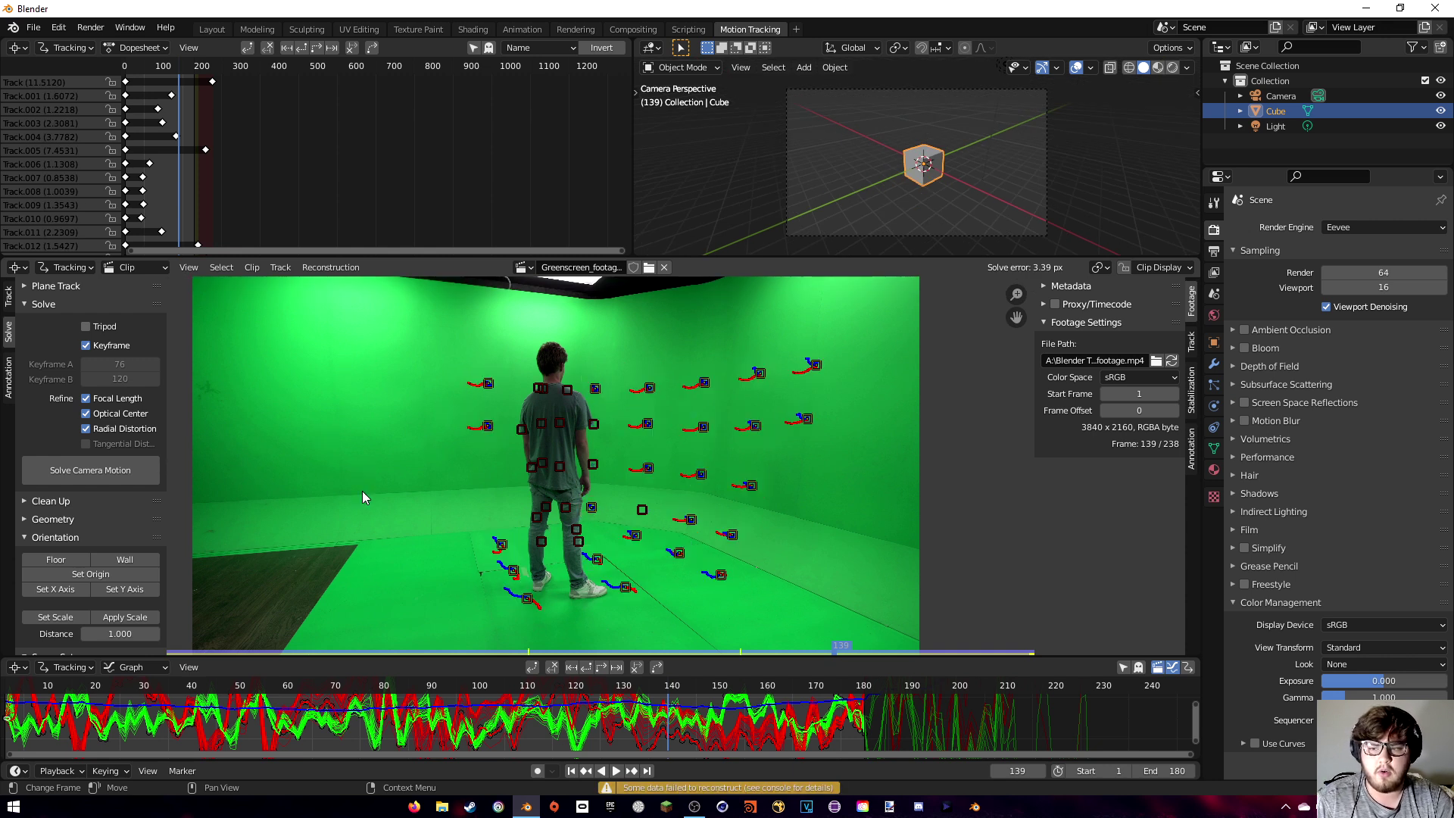
Clean up the tracks by selecting those with a reprojection error above 6.850, delete them, and solve the camera motion again.
left_click(34, 501)
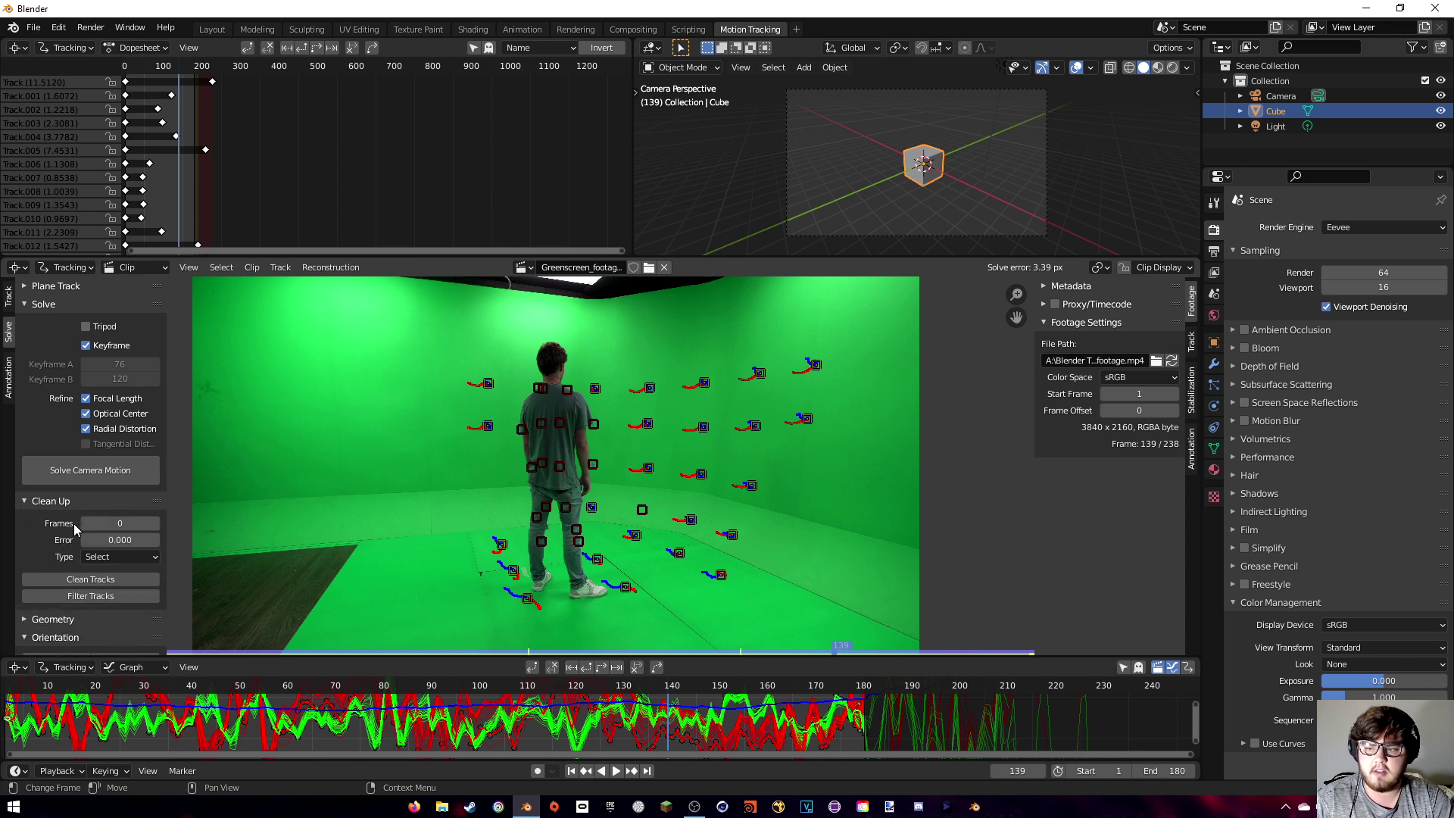
left_click(76, 579)
left_click(212, 643)
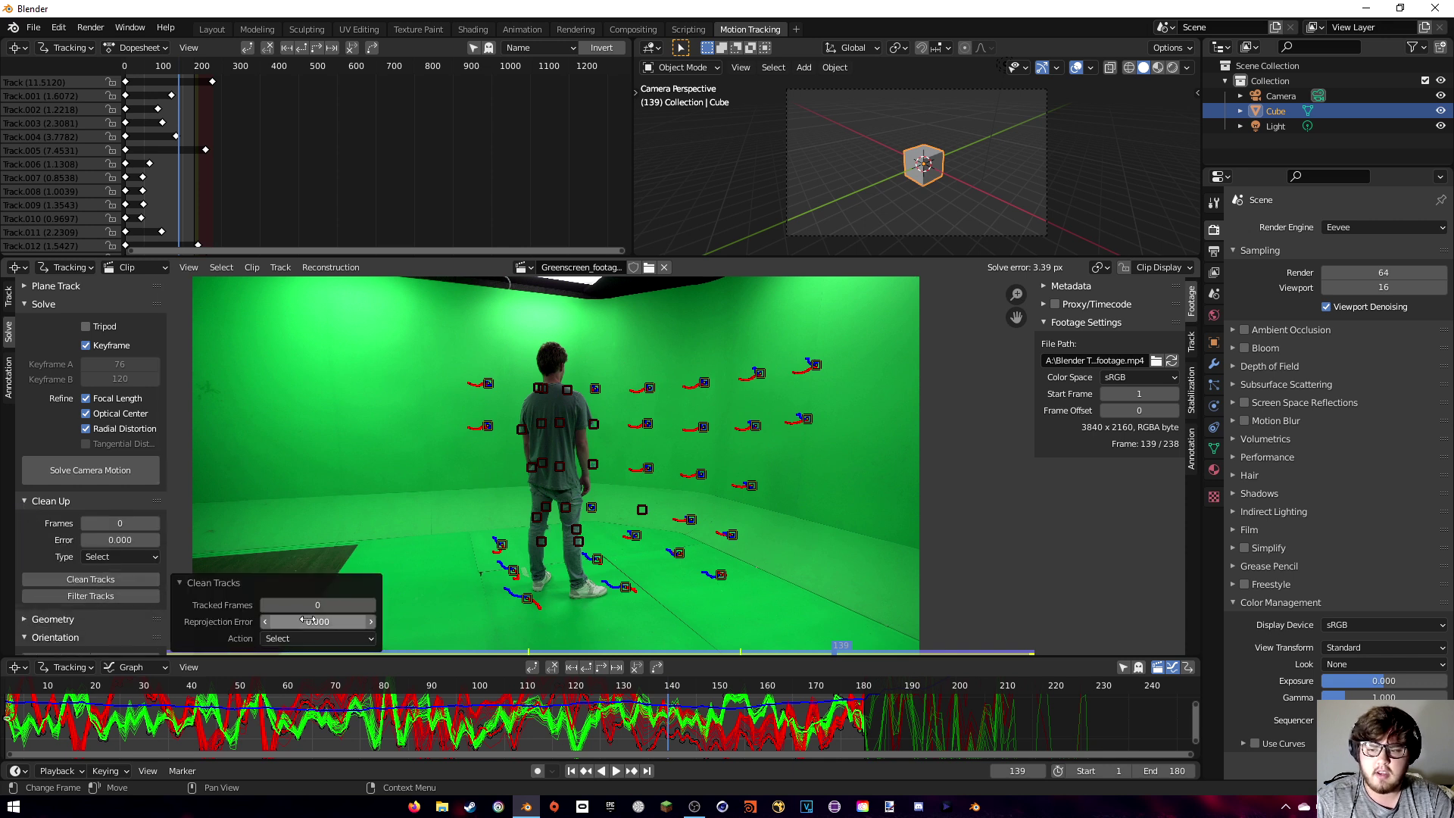
left_click_drag(303, 621, 647, 621)
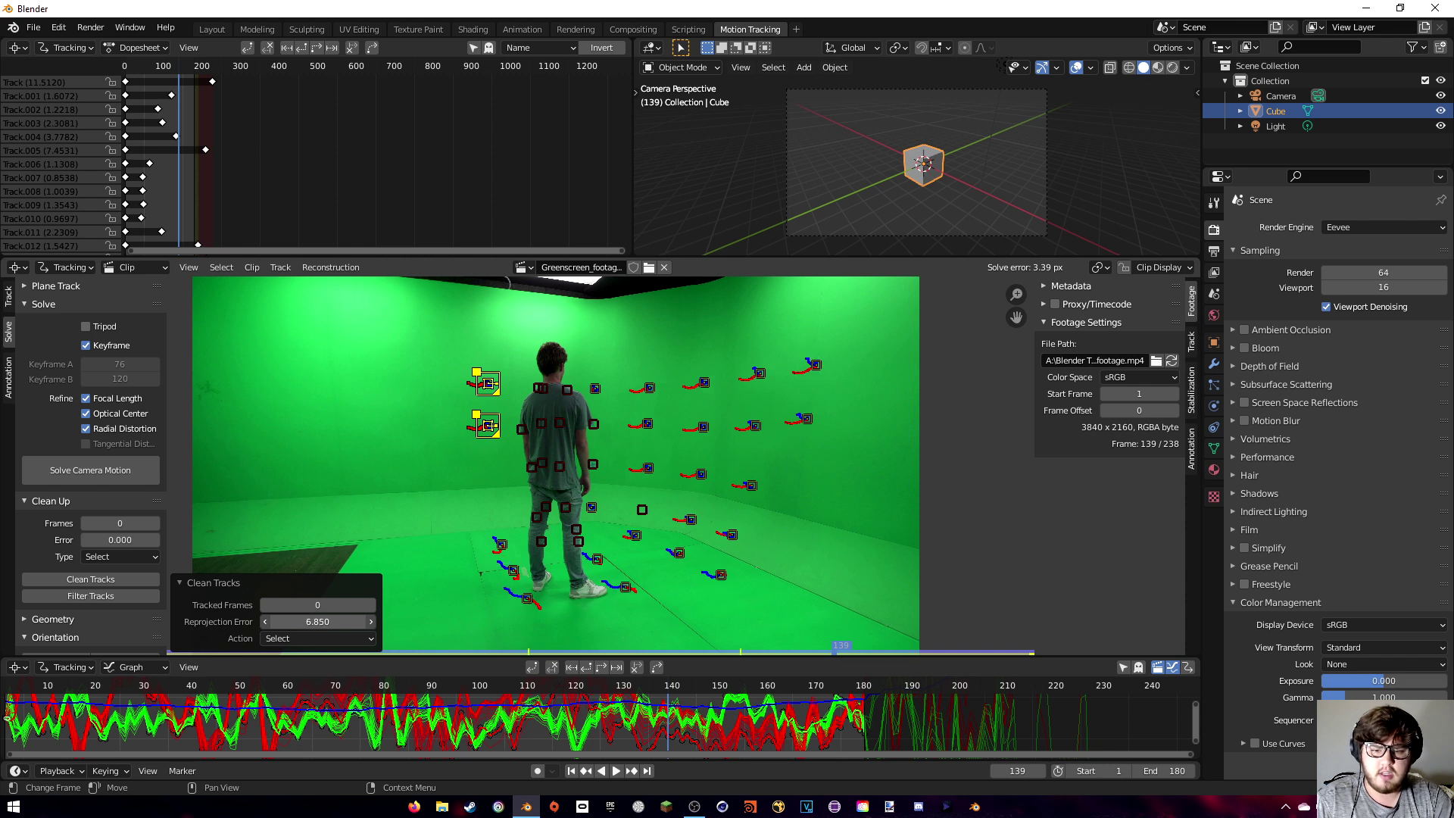
key("x")
left_click(635, 435)
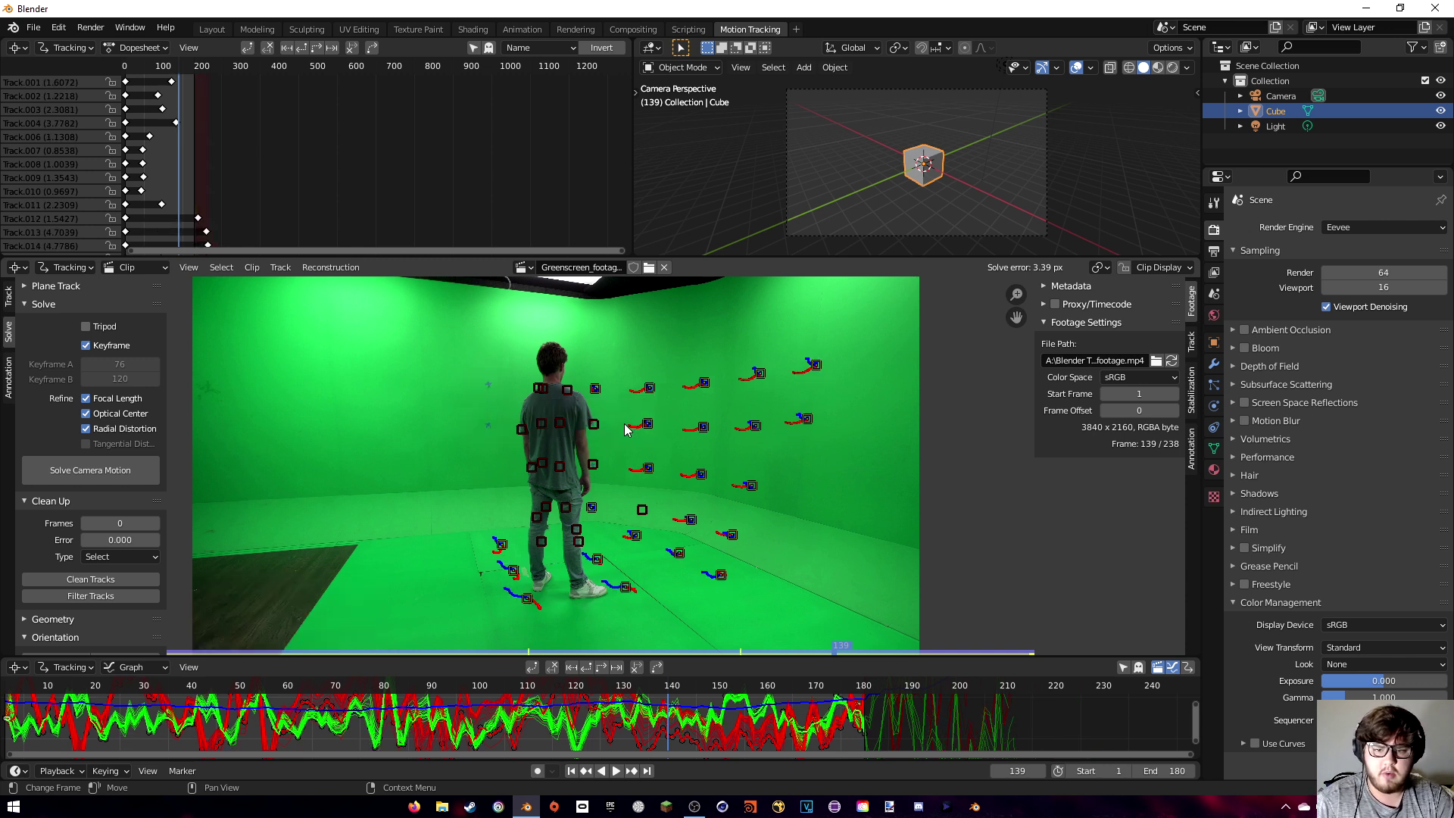
left_click(110, 470)
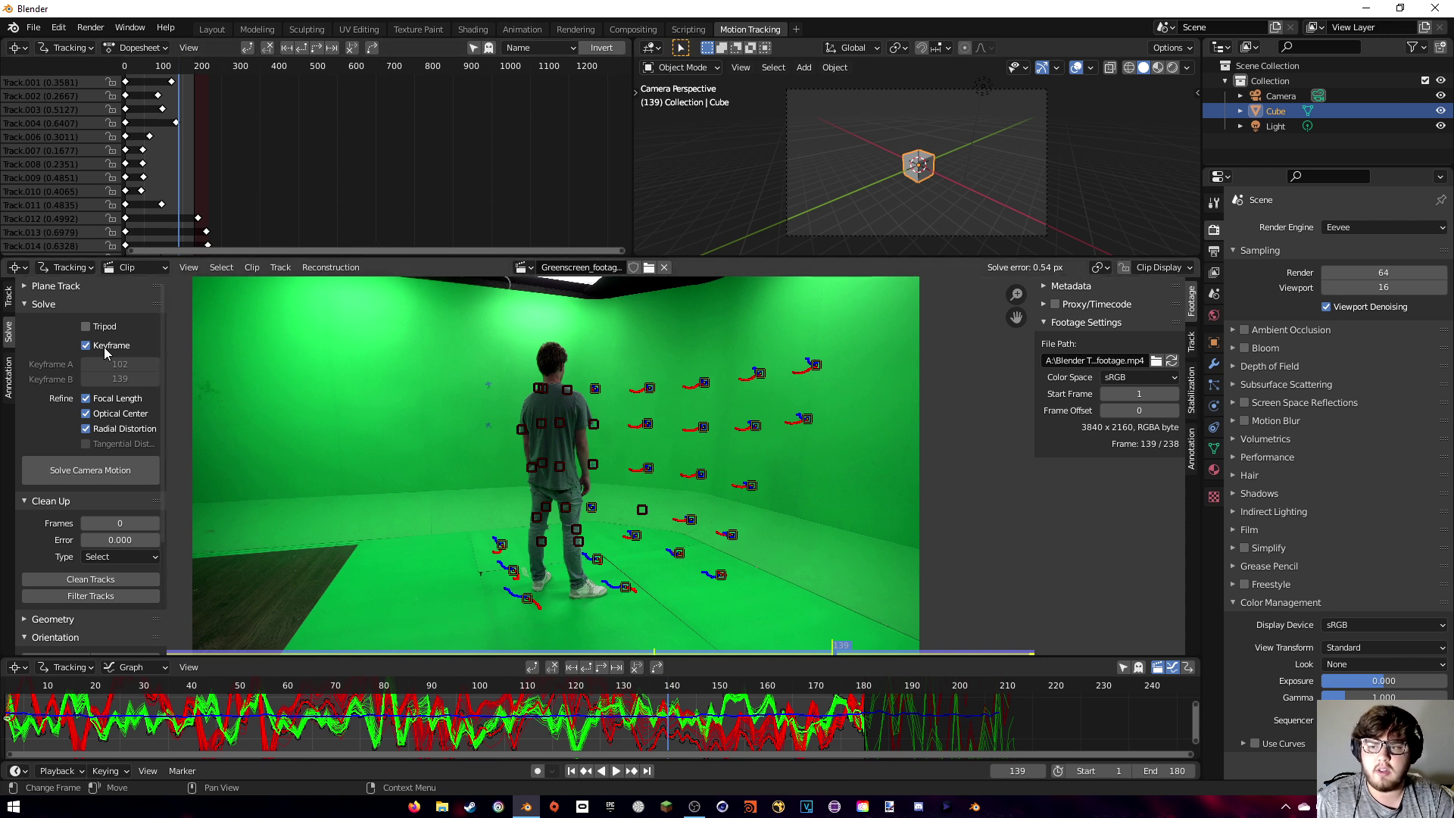
Turn off automatic keyframe selection for the solve and scrub through the clip to inspect the tracks.
left_click(87, 345)
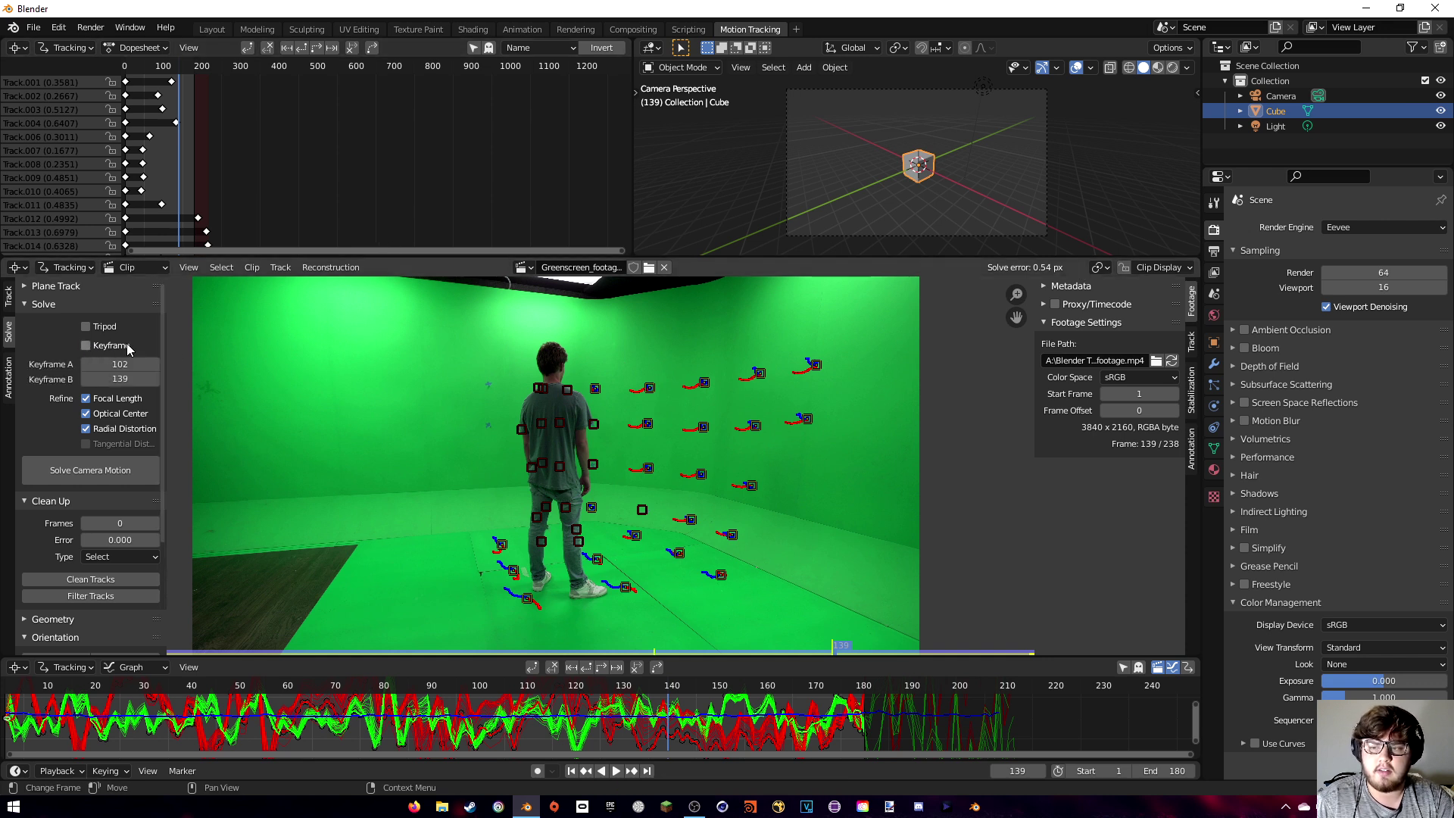
left_click(279, 708)
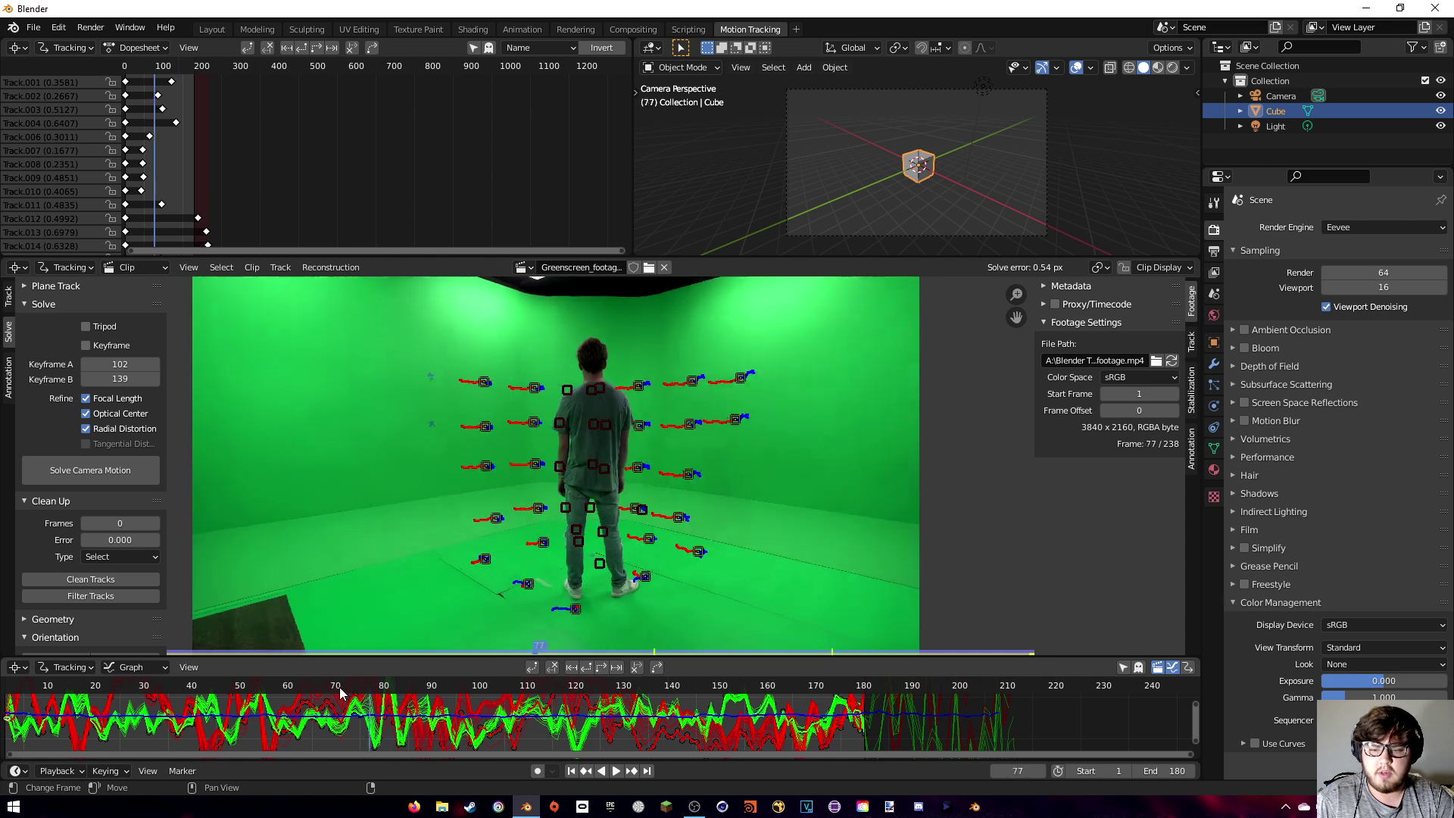
left_click_drag(287, 691, 422, 690)
Use Clean Tracks down to a reprojection error of 0.770, delete the selected bad tracks, and solve the camera motion again.
left_click(92, 580)
left_click_drag(303, 617, 643, 577)
left_click_drag(317, 621, 583, 621)
left_click(312, 573)
left_click(139, 584)
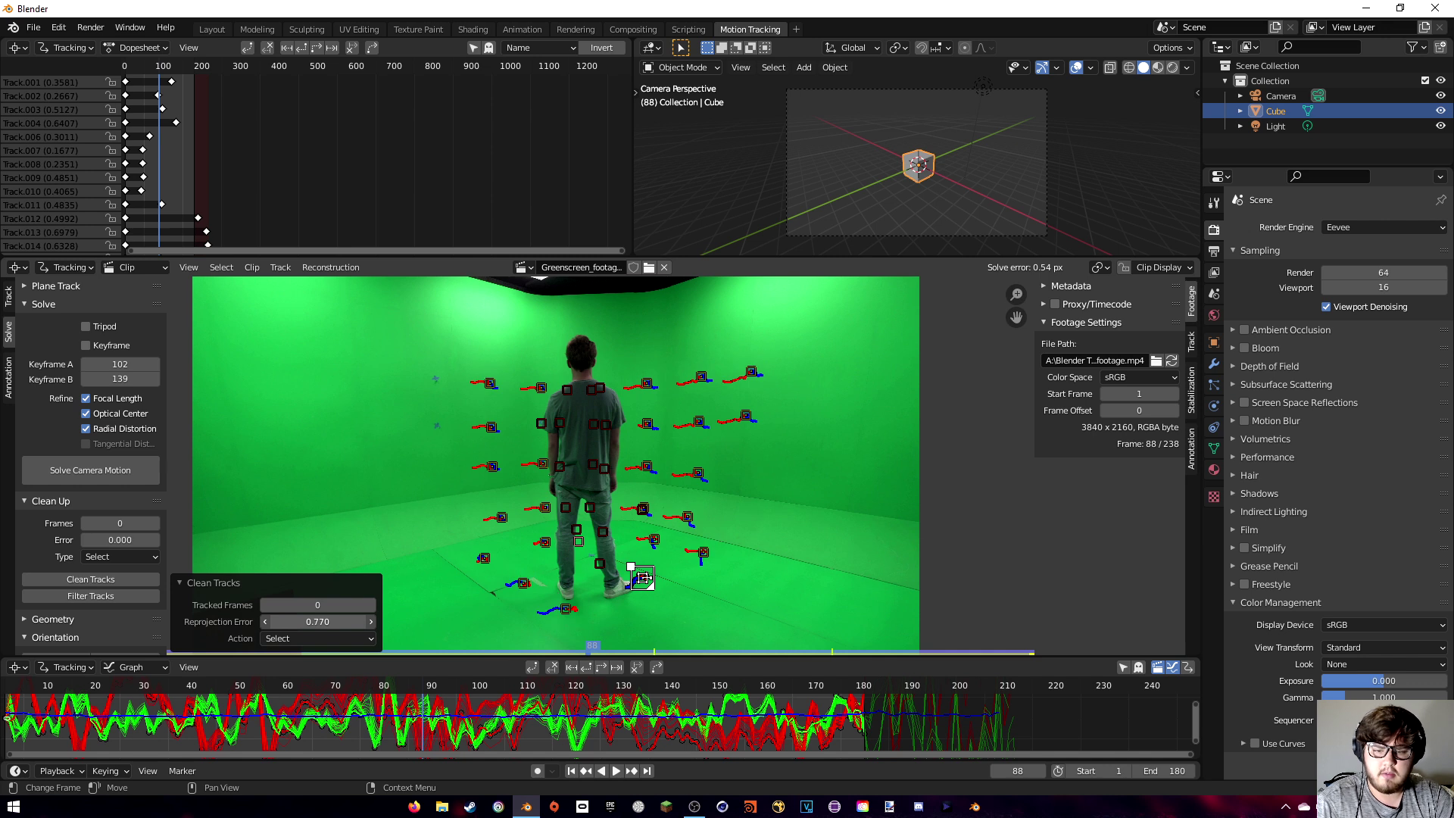
key("Delete")
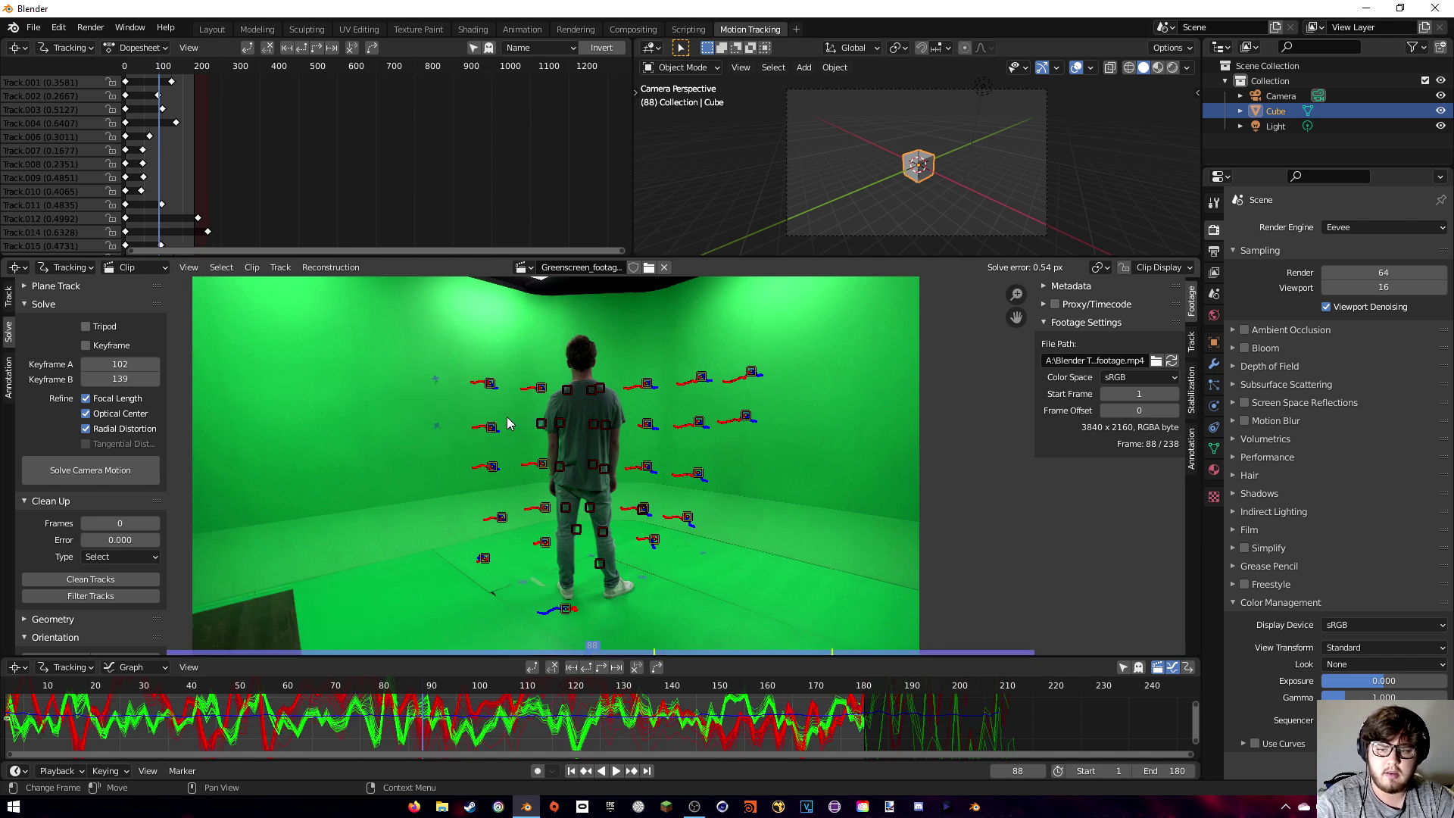
left_click(130, 473)
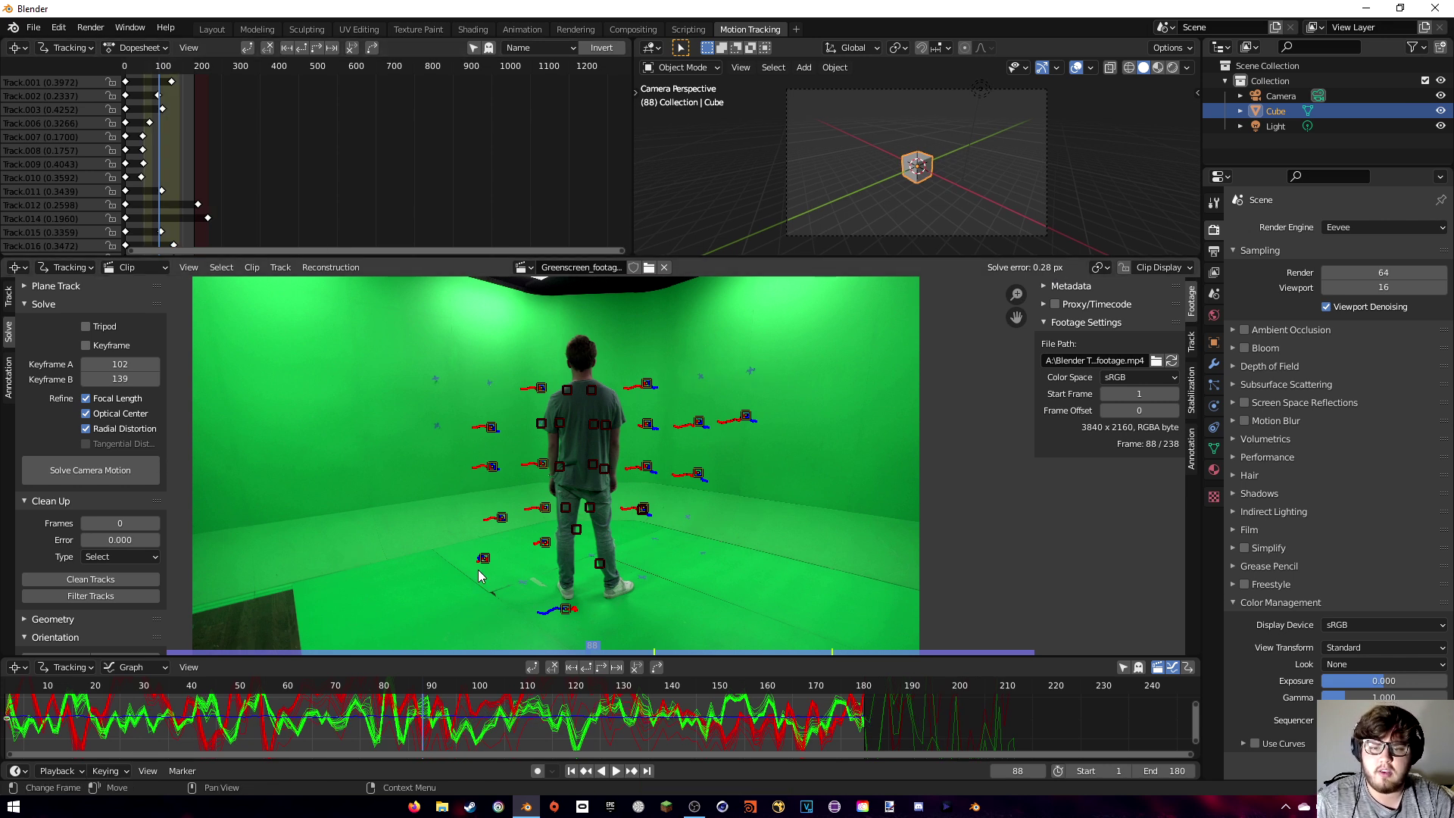
Move to frame 50 and set up the tracking scene from the solved camera.
left_click(273, 704)
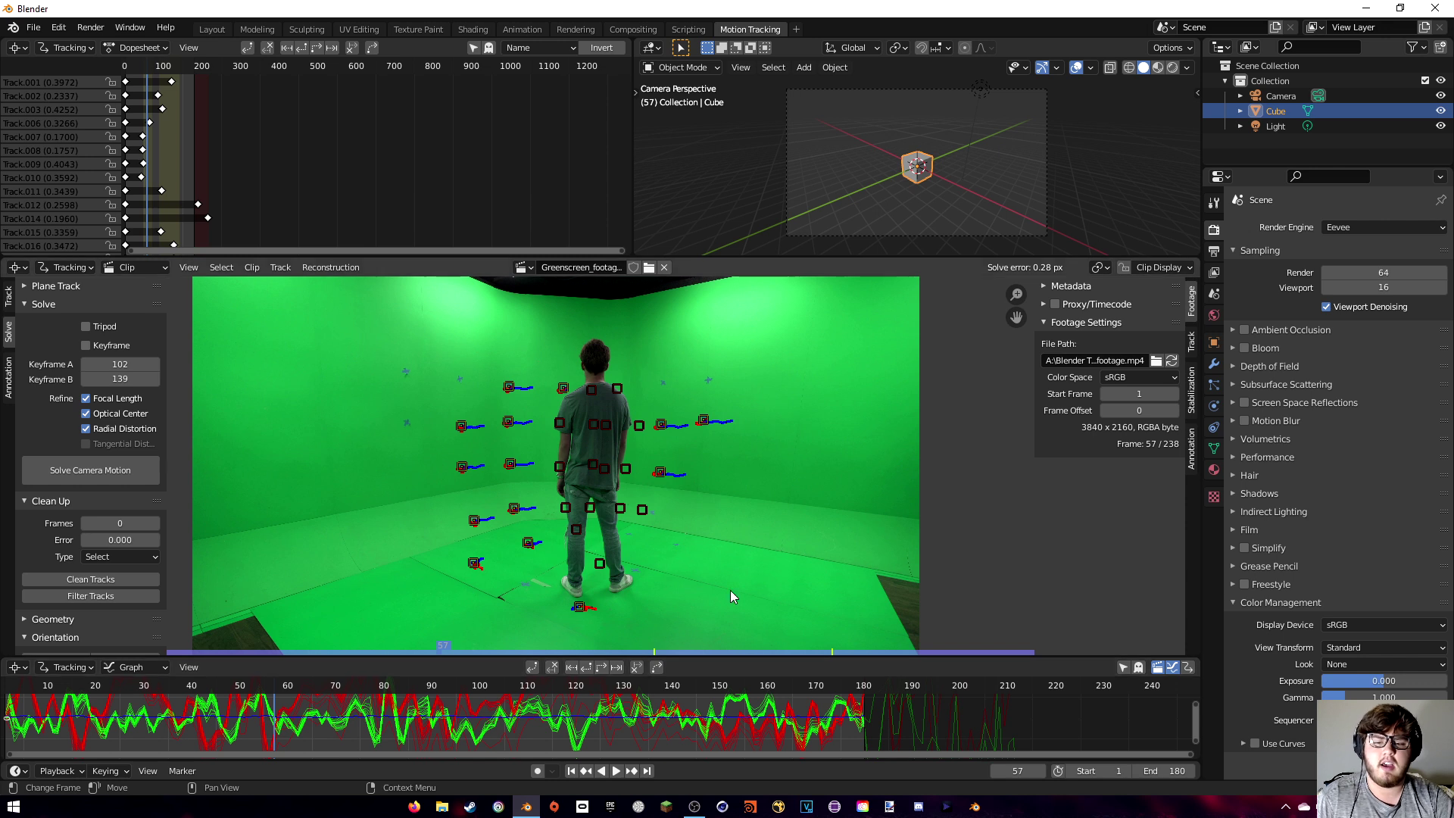
left_click_drag(372, 686, 240, 702)
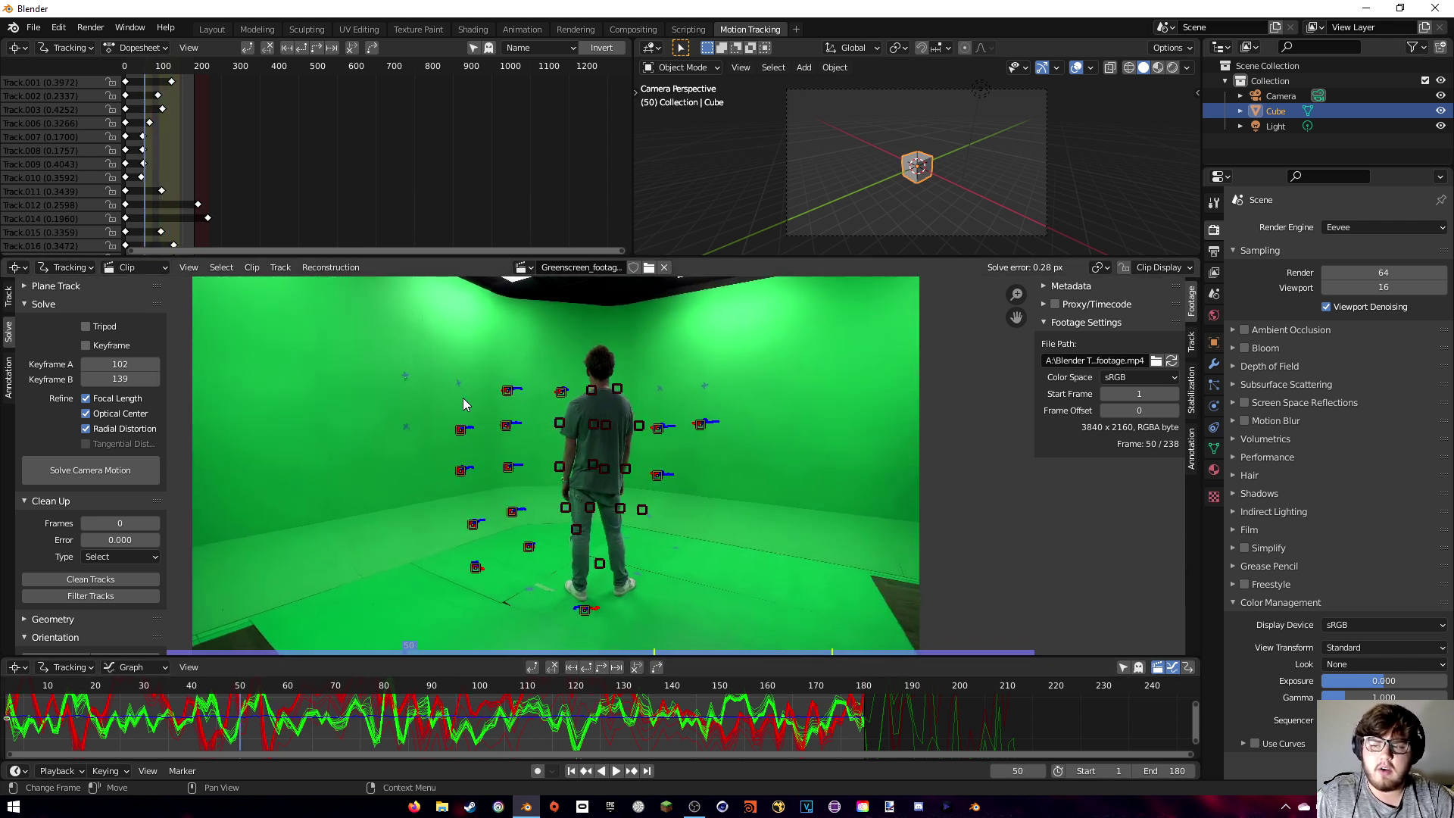
scroll(147, 499, "down", 5)
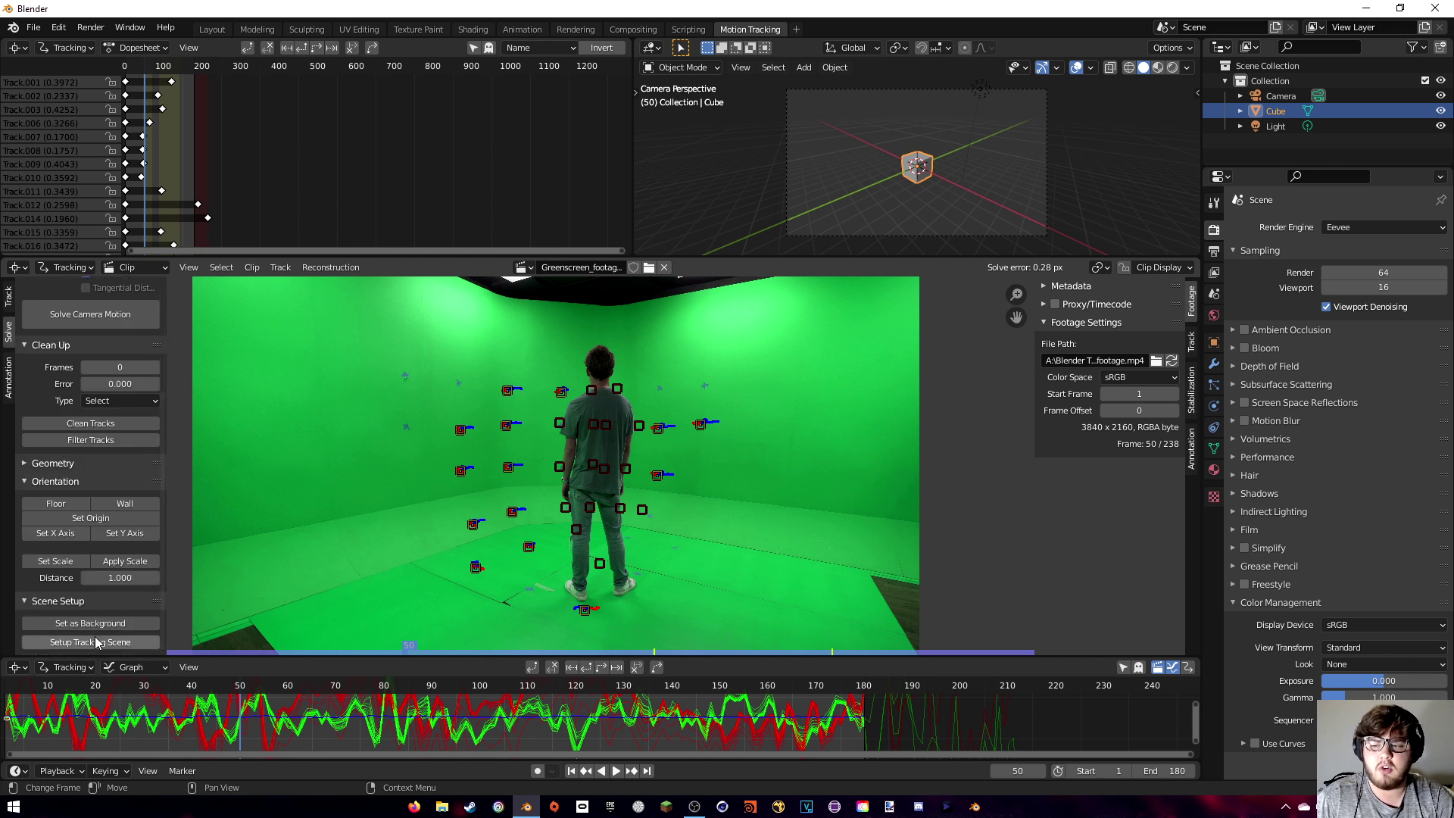
left_click(97, 642)
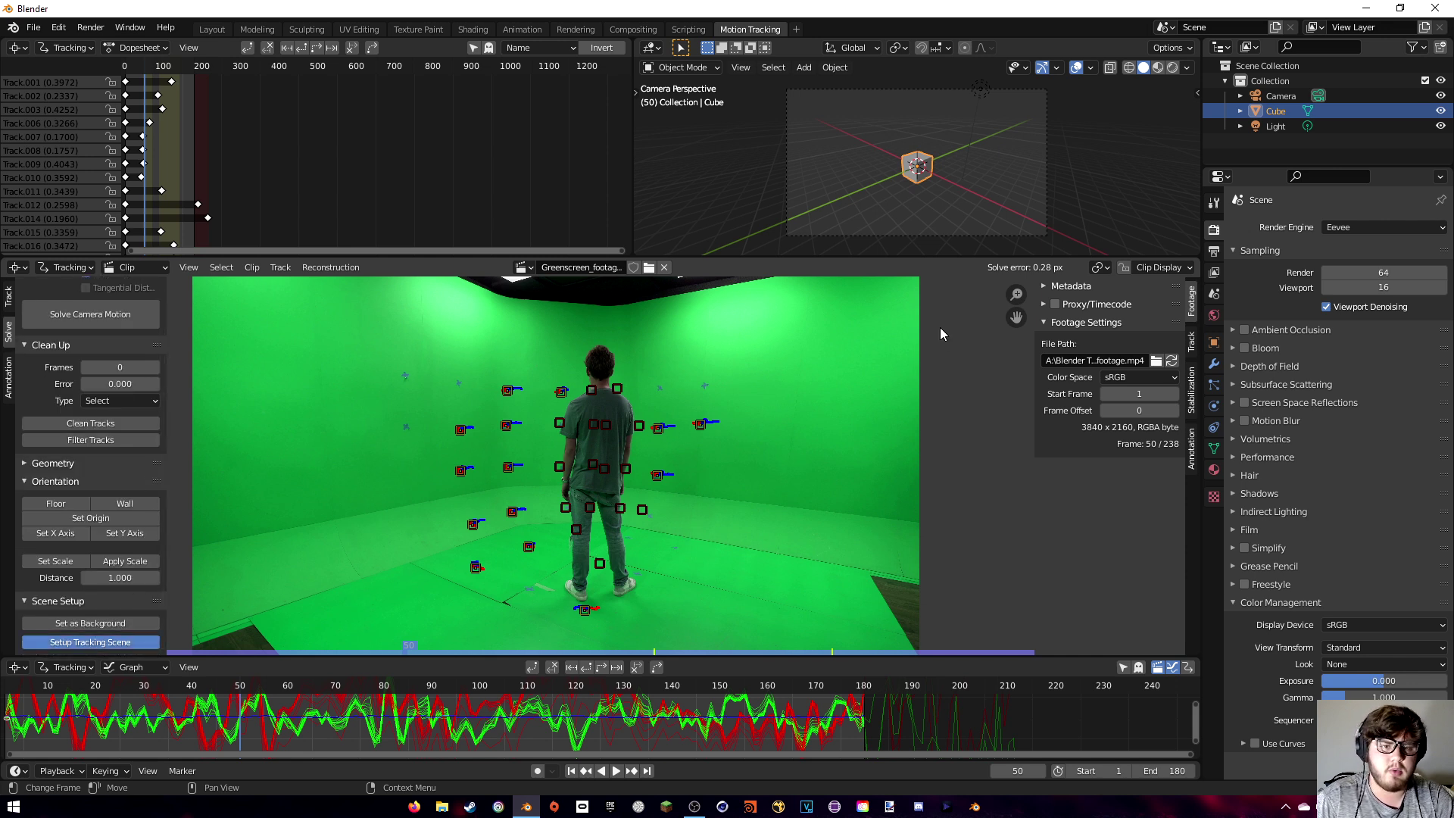
Select the three markers on the floor around the person's feet and set them as the floor plane.
scroll(689, 516, "up", 2)
middle_click_drag(670, 503, 770, 338, "shift")
left_click(516, 443)
left_click(679, 515, "shift")
left_click(608, 409, "shift")
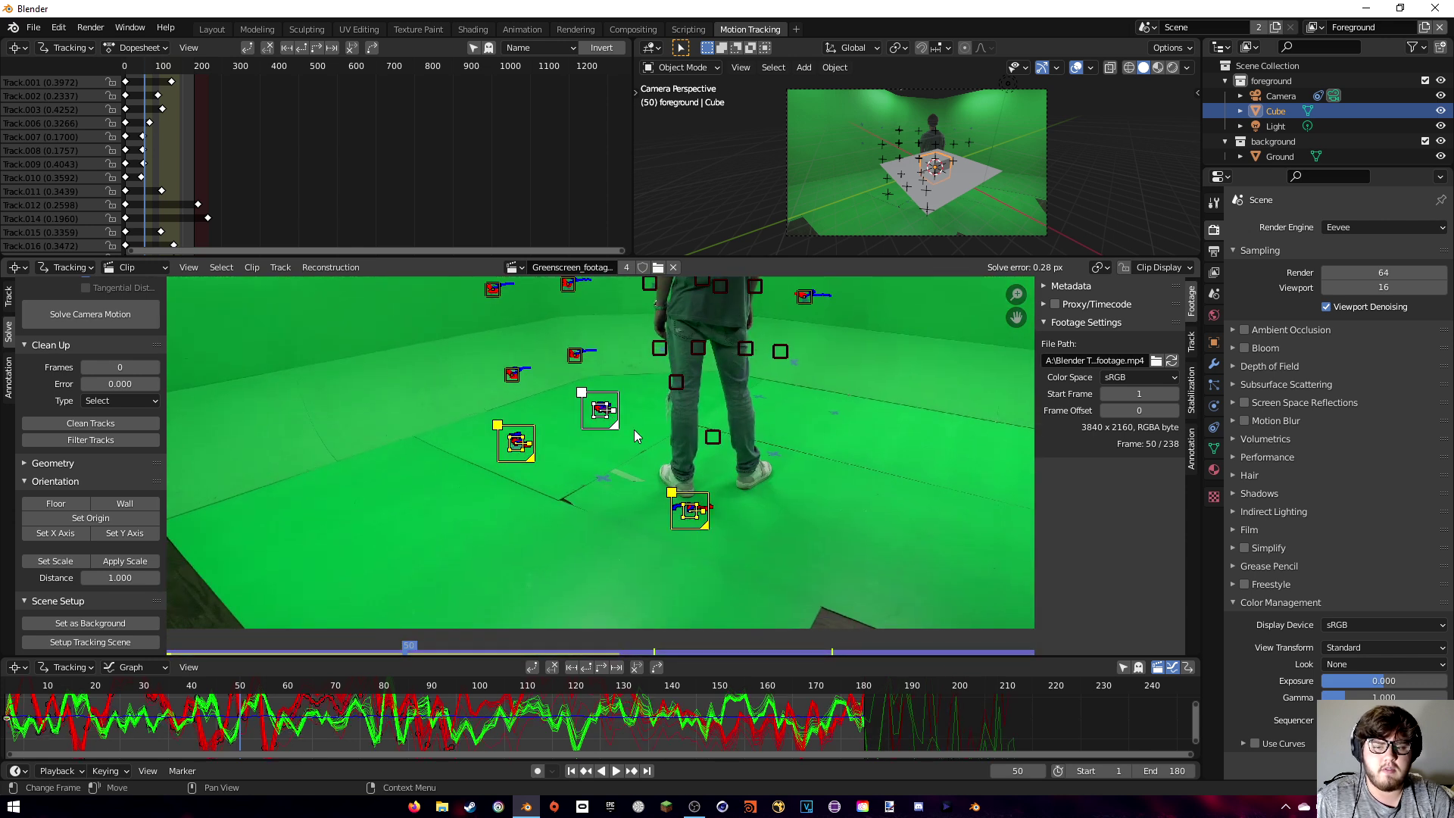
left_click(59, 504)
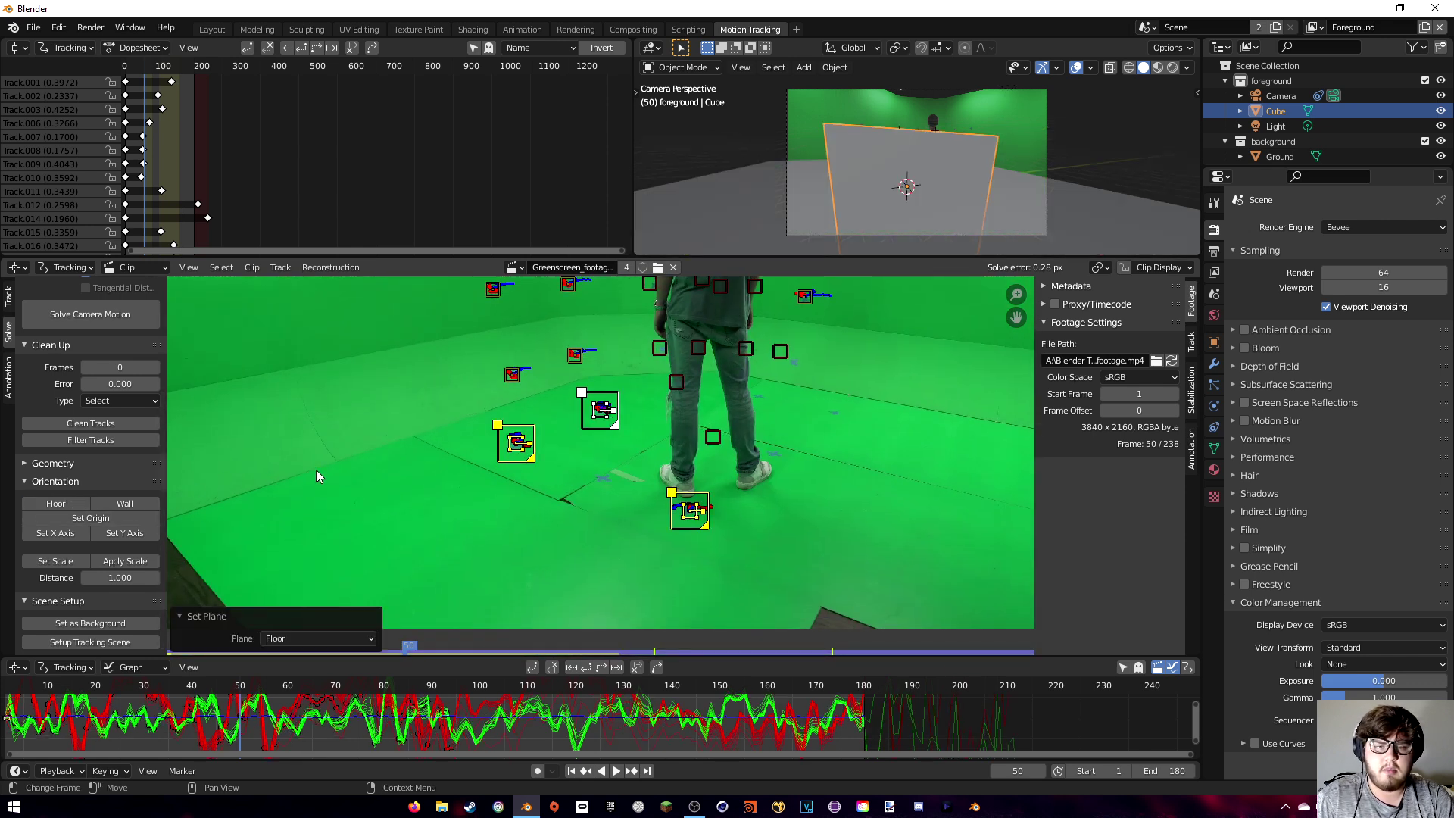
Set the leftmost floor marker as the scene origin and align the Y axis to the floor marker behind it.
left_click(512, 522)
left_click(518, 444)
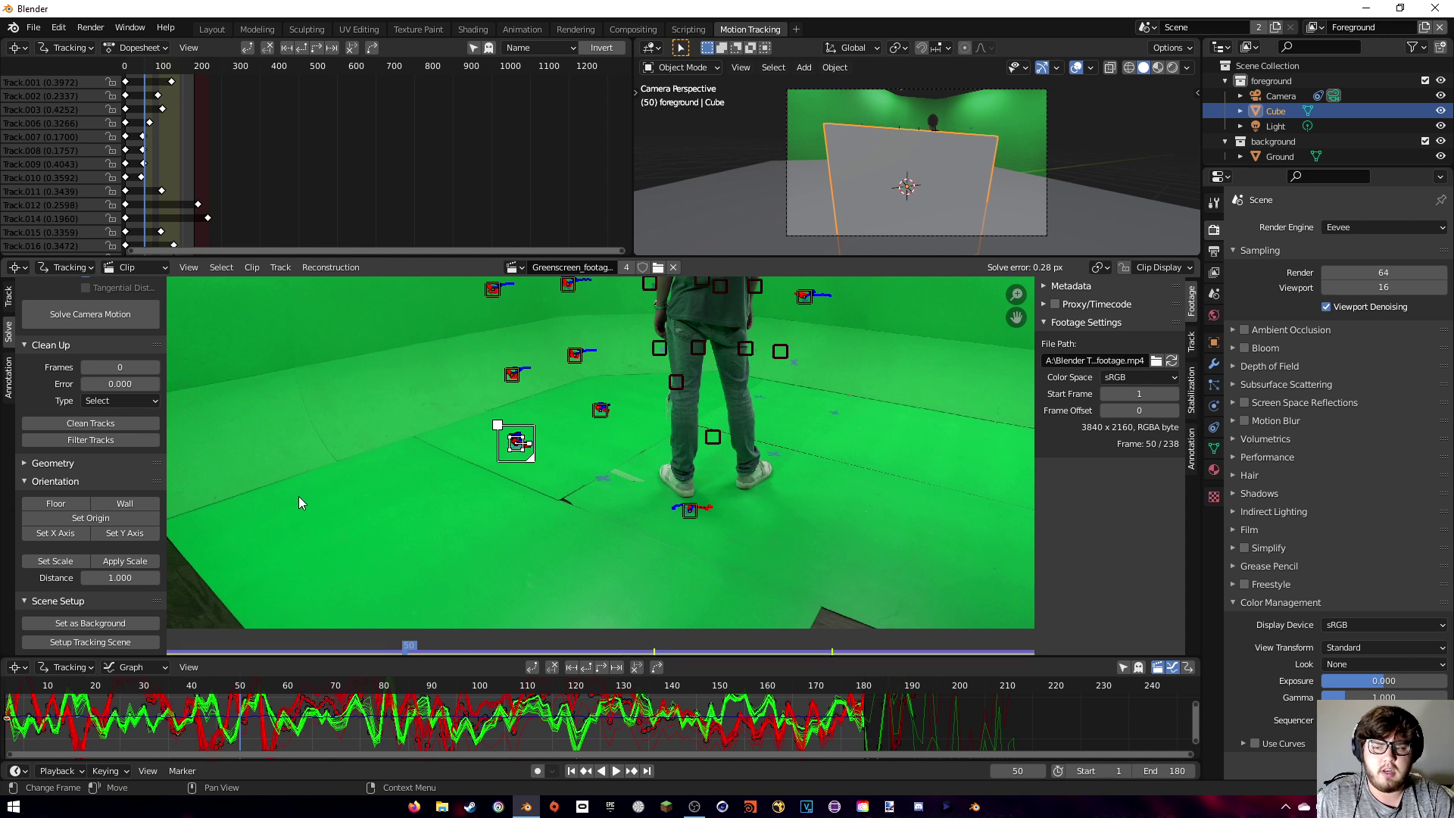
left_click(130, 517)
left_click(604, 418)
left_click(121, 533)
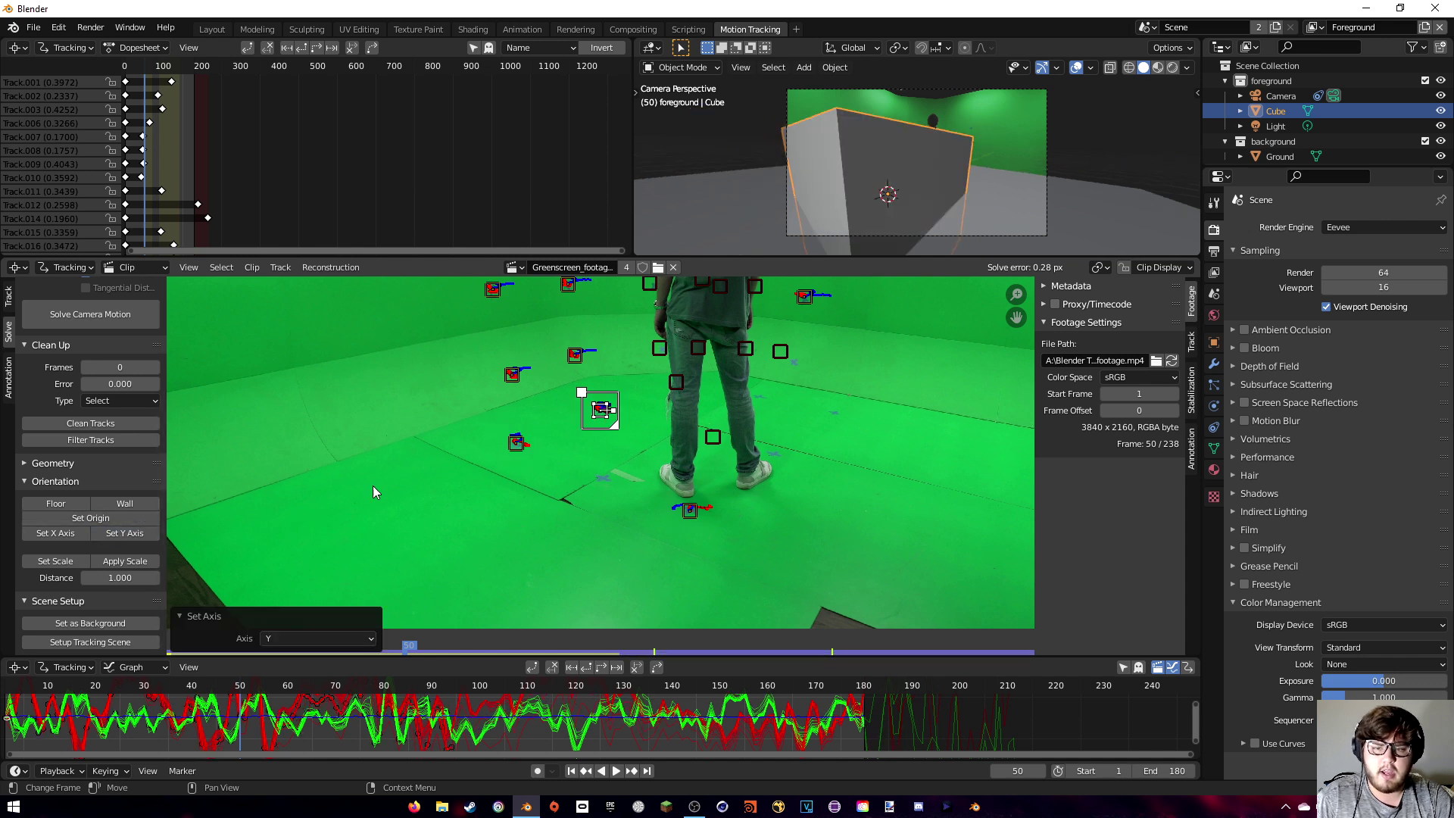
Set the scene scale from the origin marker and the Y-axis marker with a distance of 3.290.
left_click(518, 445, "shift")
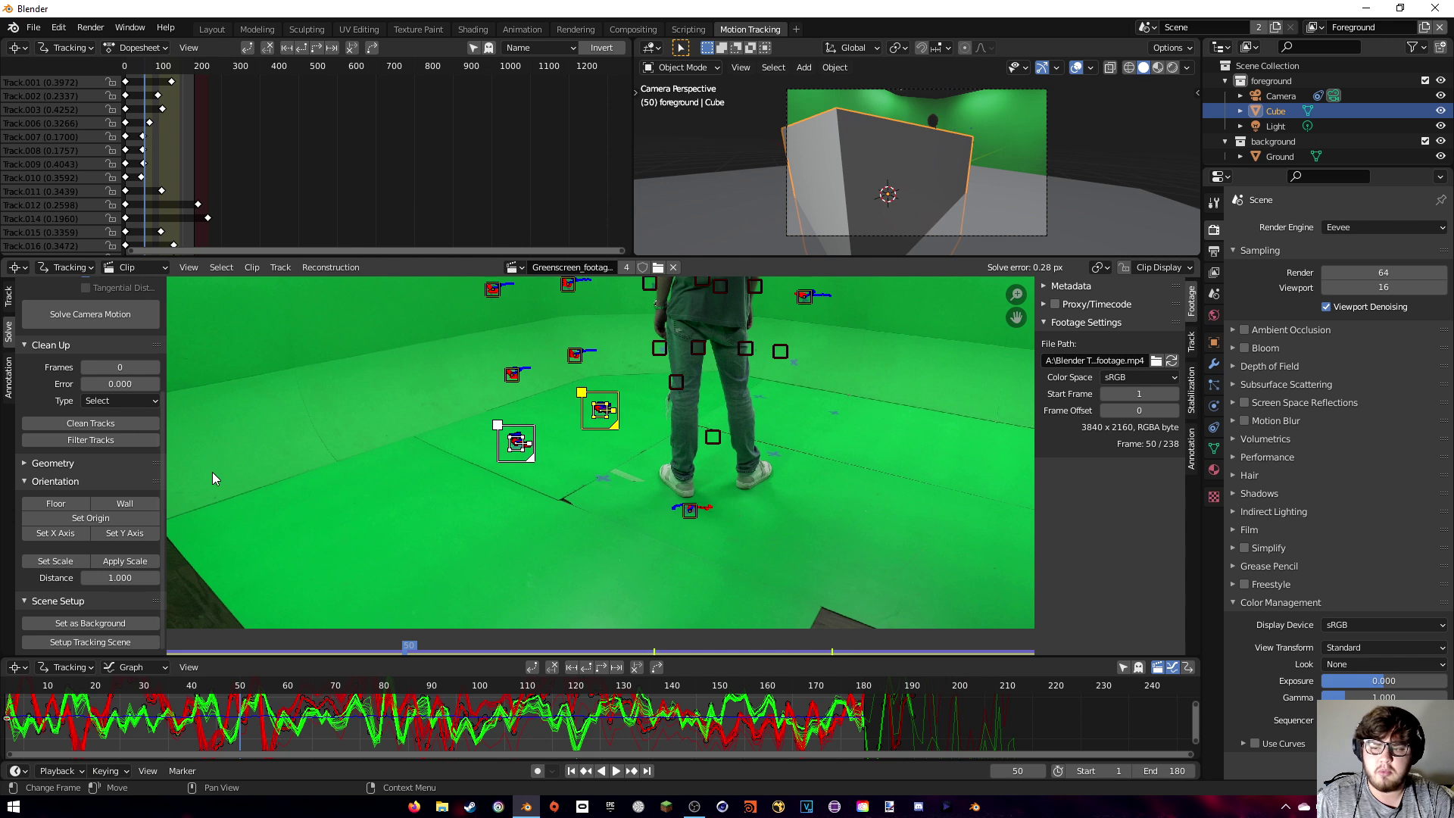
left_click(55, 561)
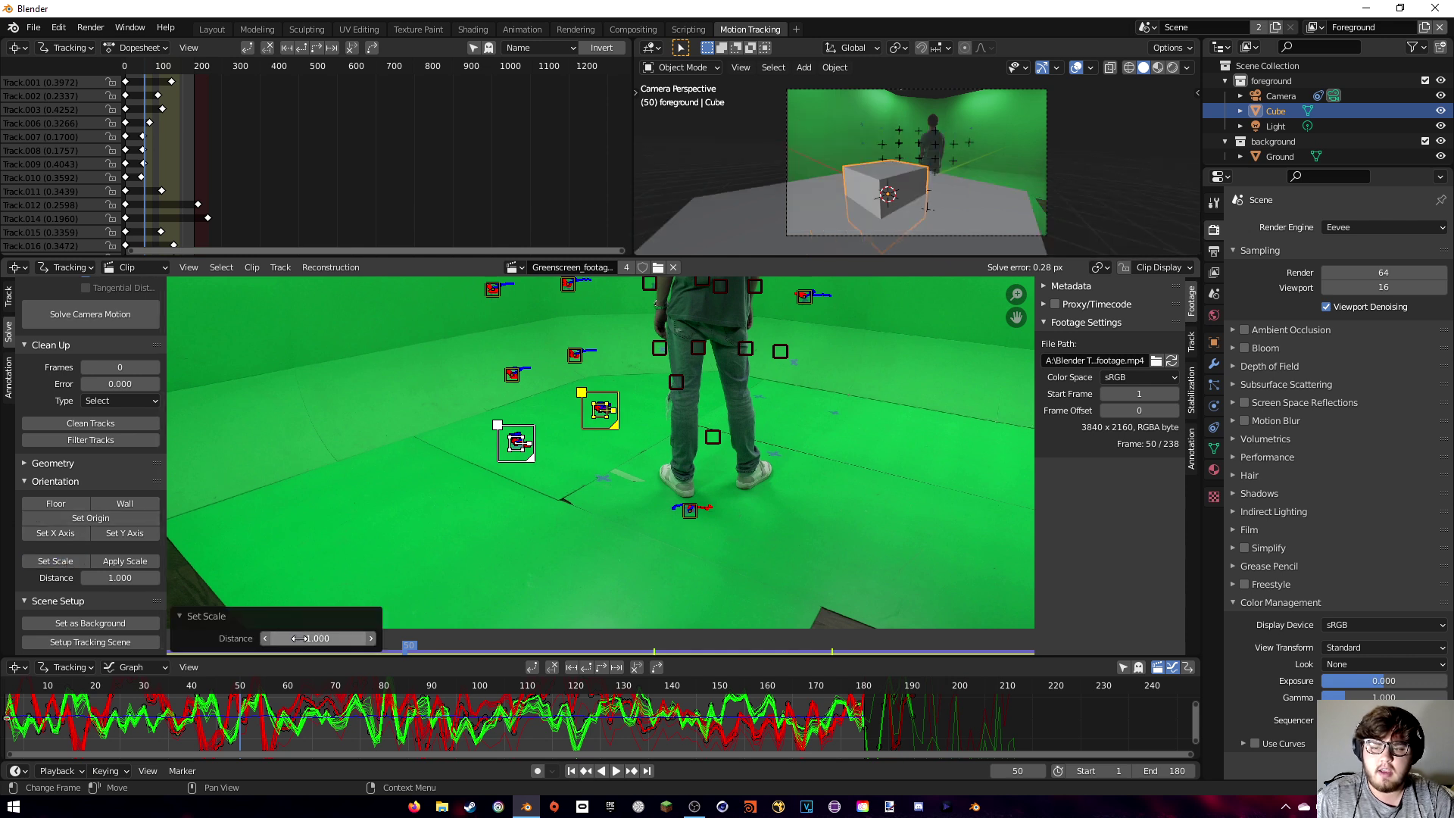
left_click_drag(318, 638, 382, 639)
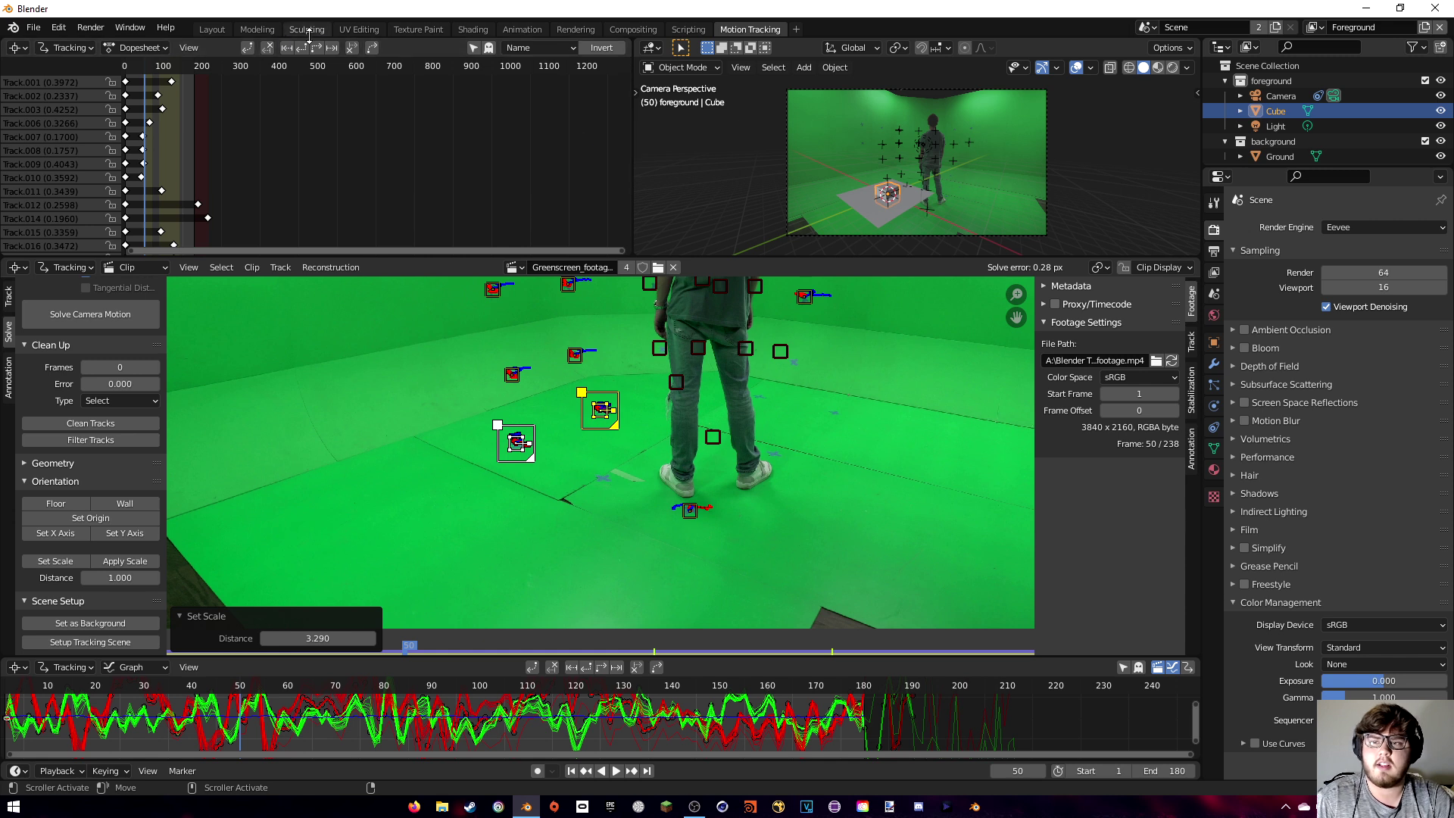
Switch to the Layout workspace and view the scene through the tracked camera.
left_click(213, 29)
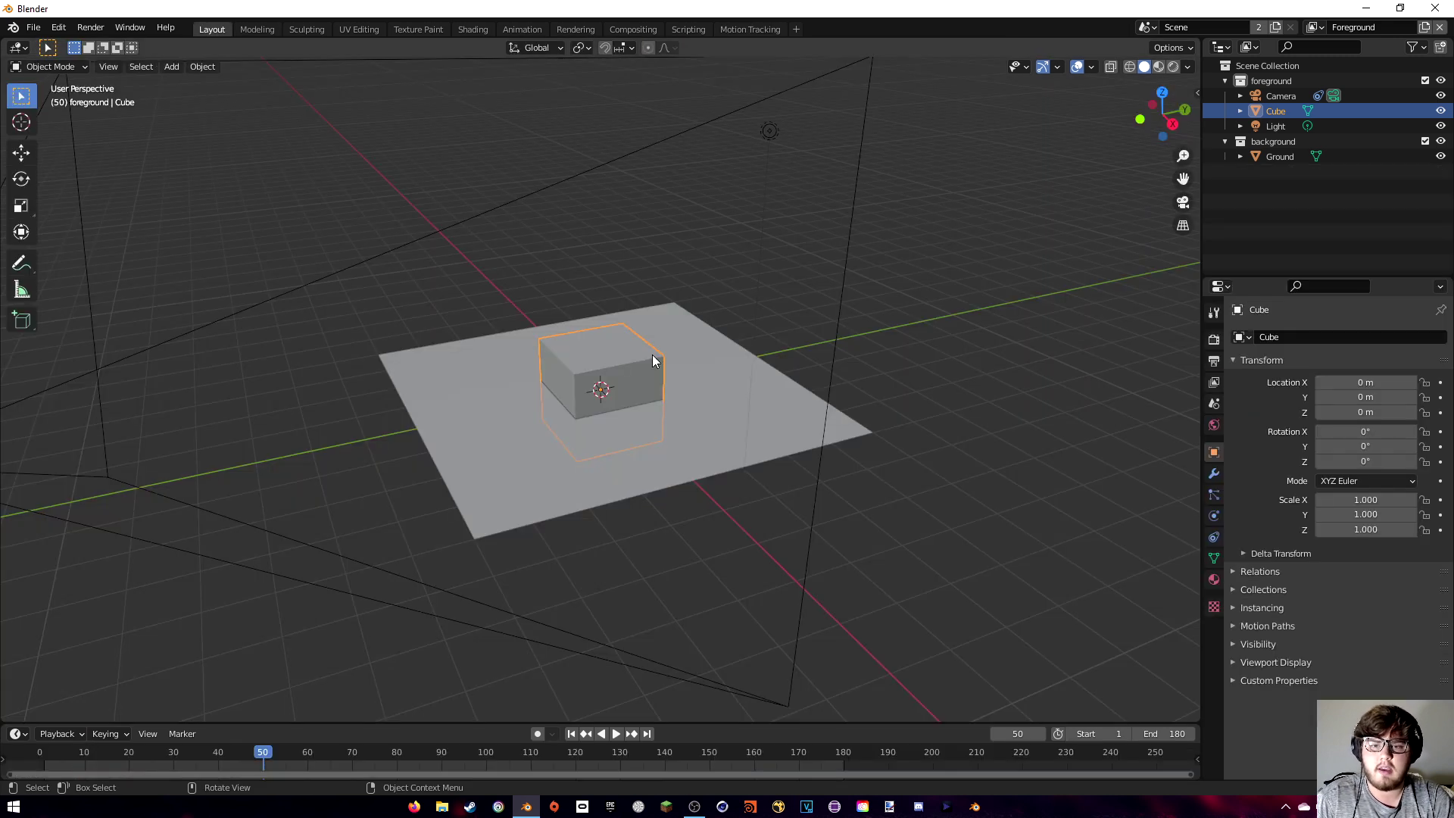
key("KP_0")
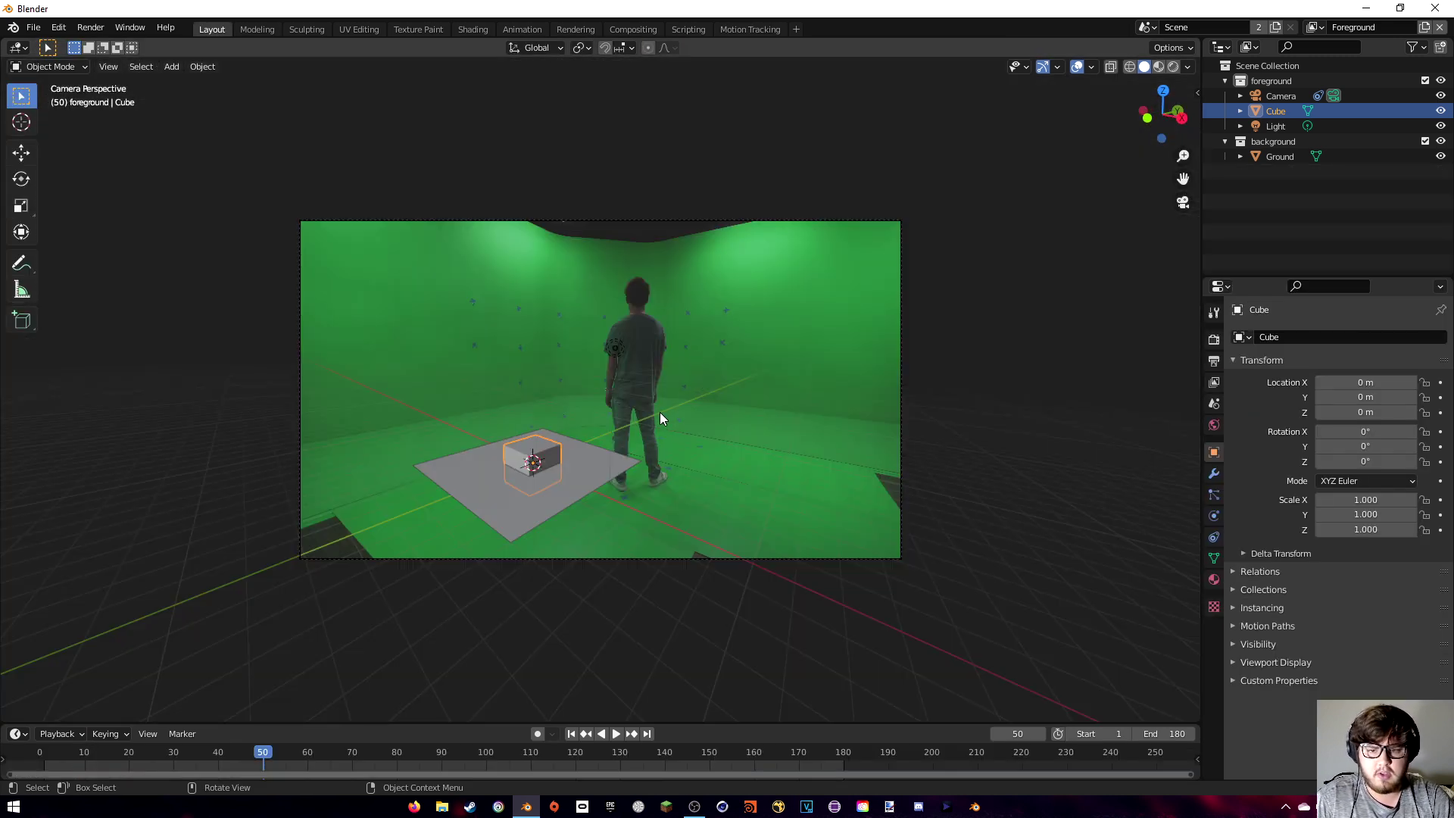
Move the cube up 1 m along the Z axis to rest on the ground plane.
key("Home")
middle_click_drag(453, 518, 568, 479, "shift")
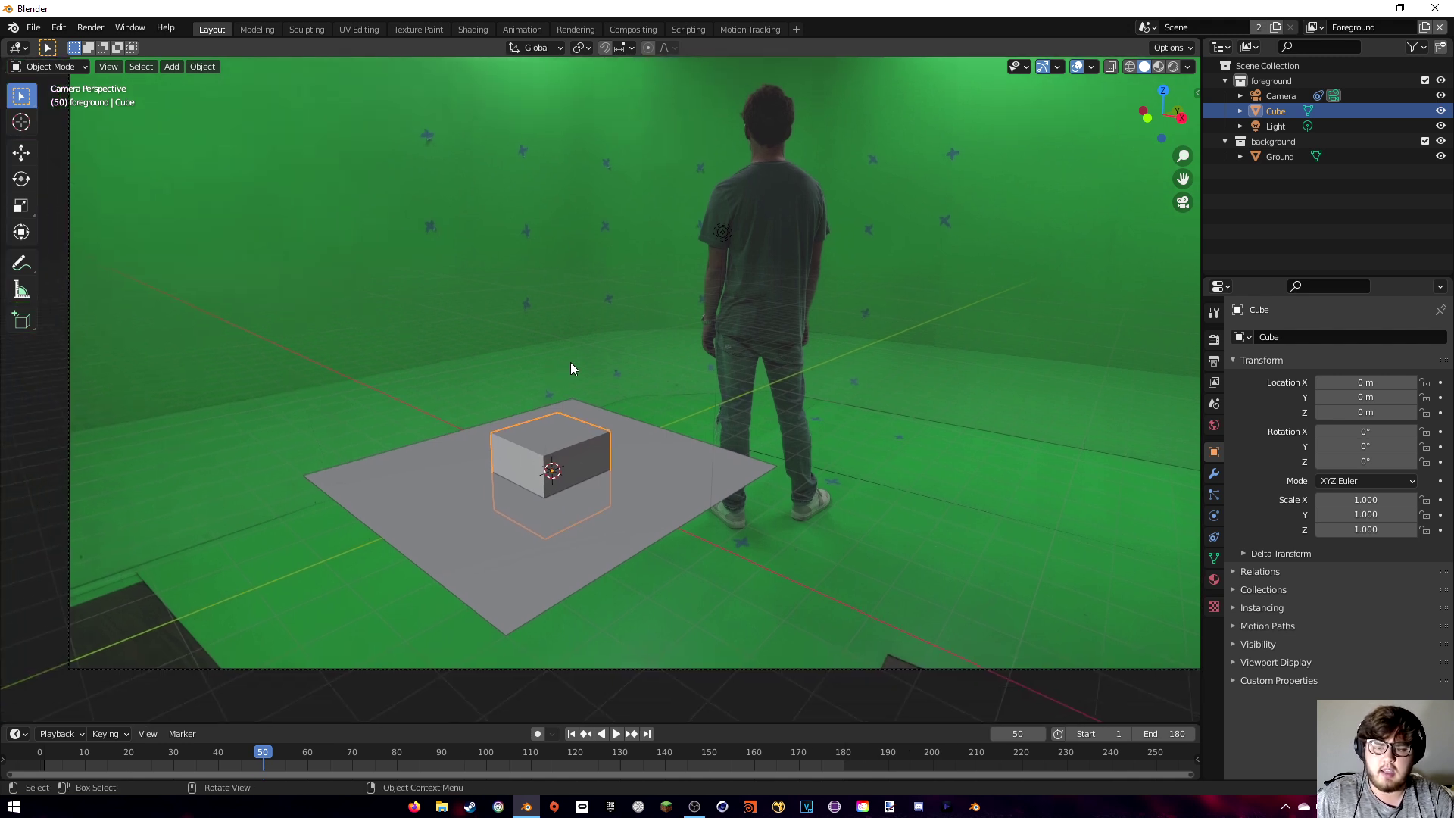
key("g")
key("z")
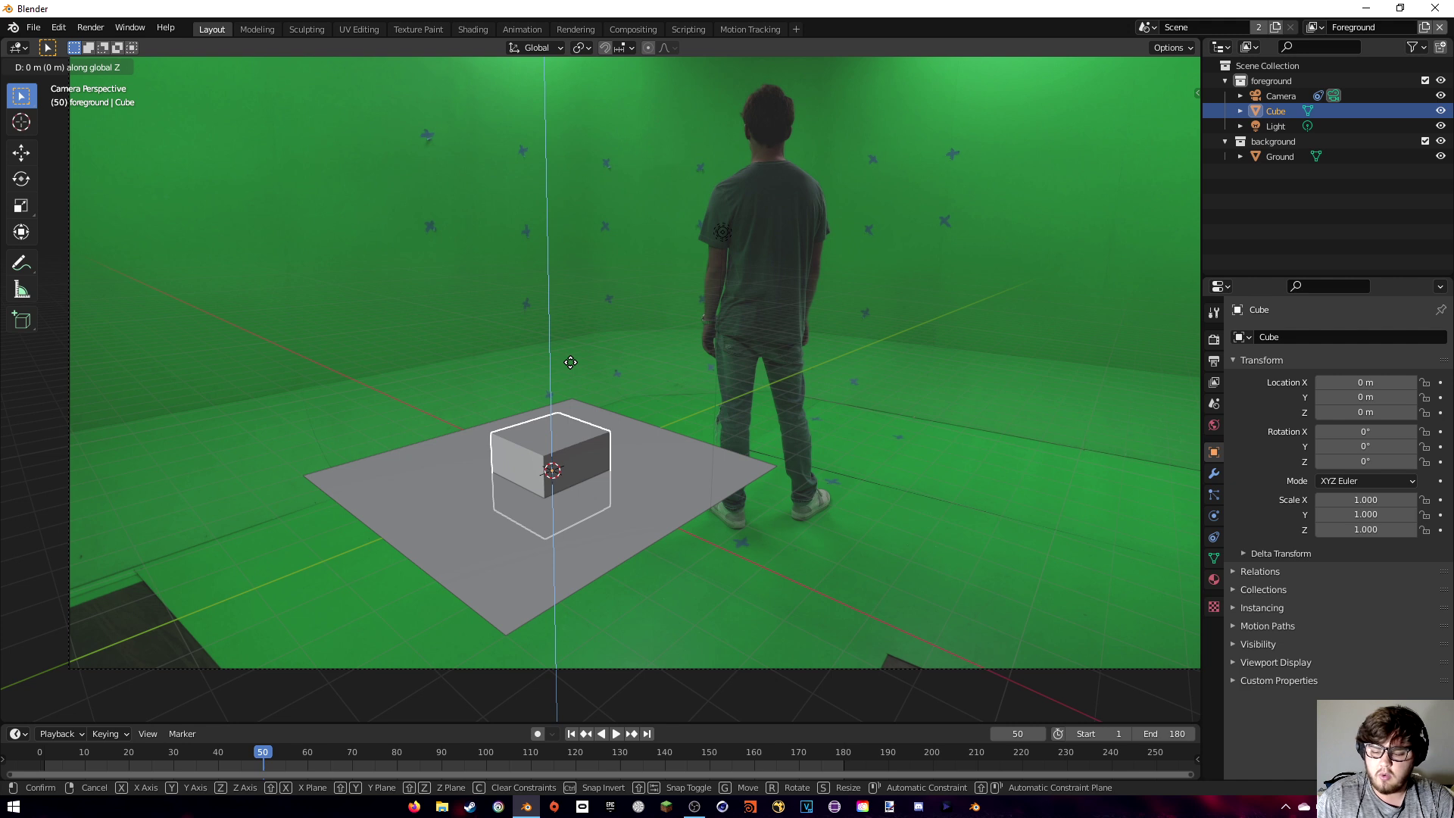
type("1")
key("Return")
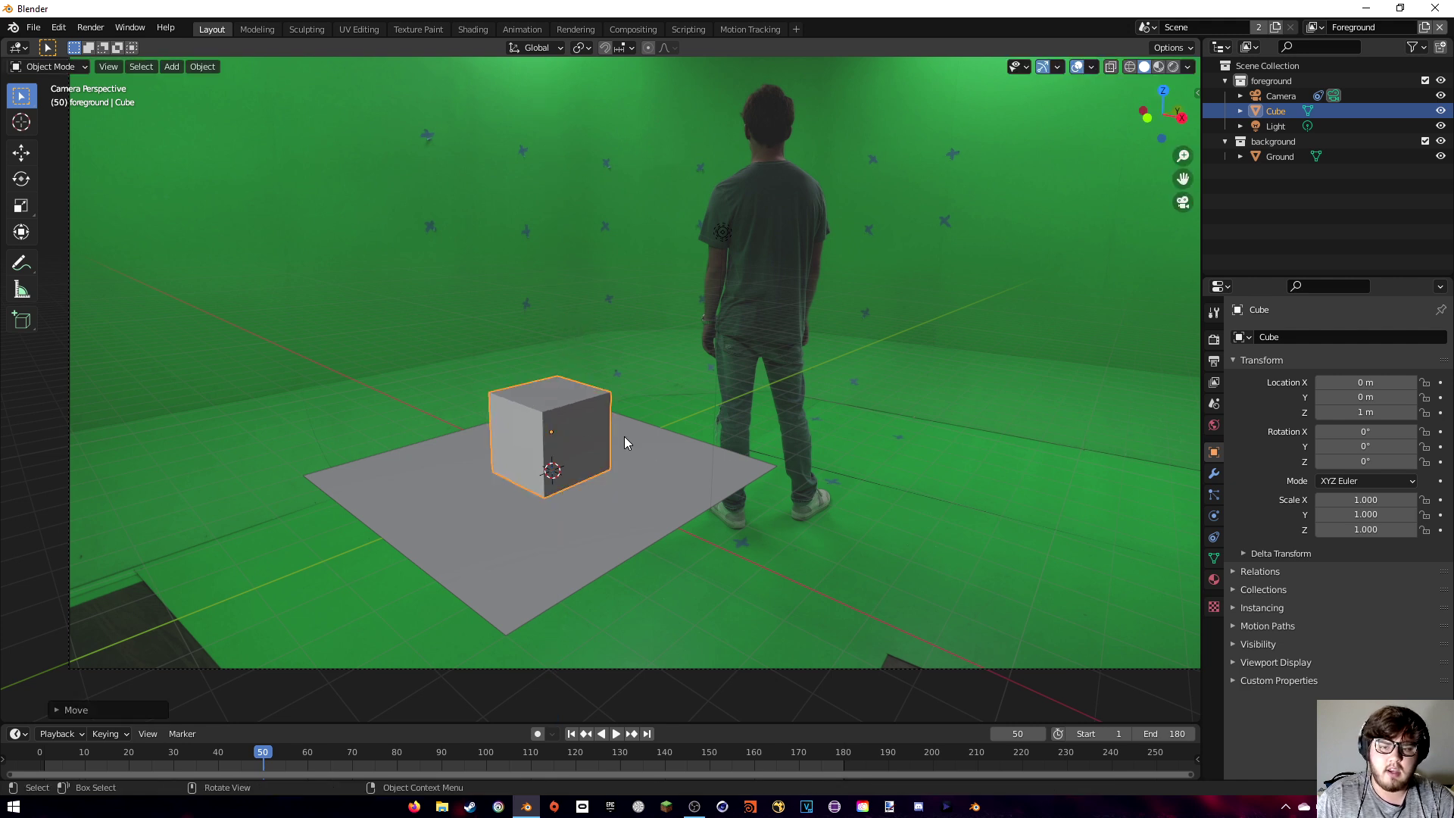
Temporarily hide the ground plane and play the footage from near the start to check that the cube stays locked to the floor.
left_click(663, 457)
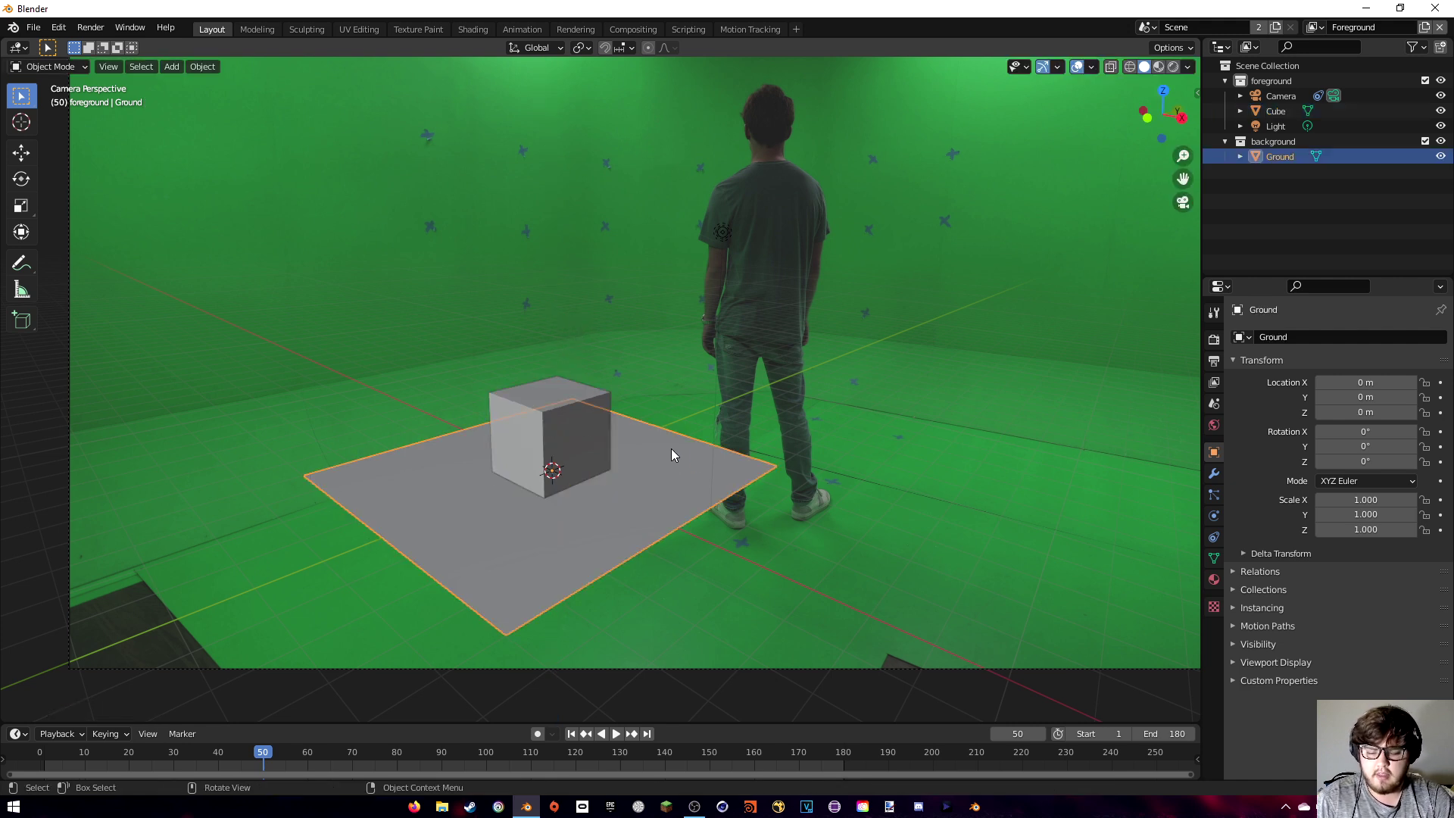
key("h")
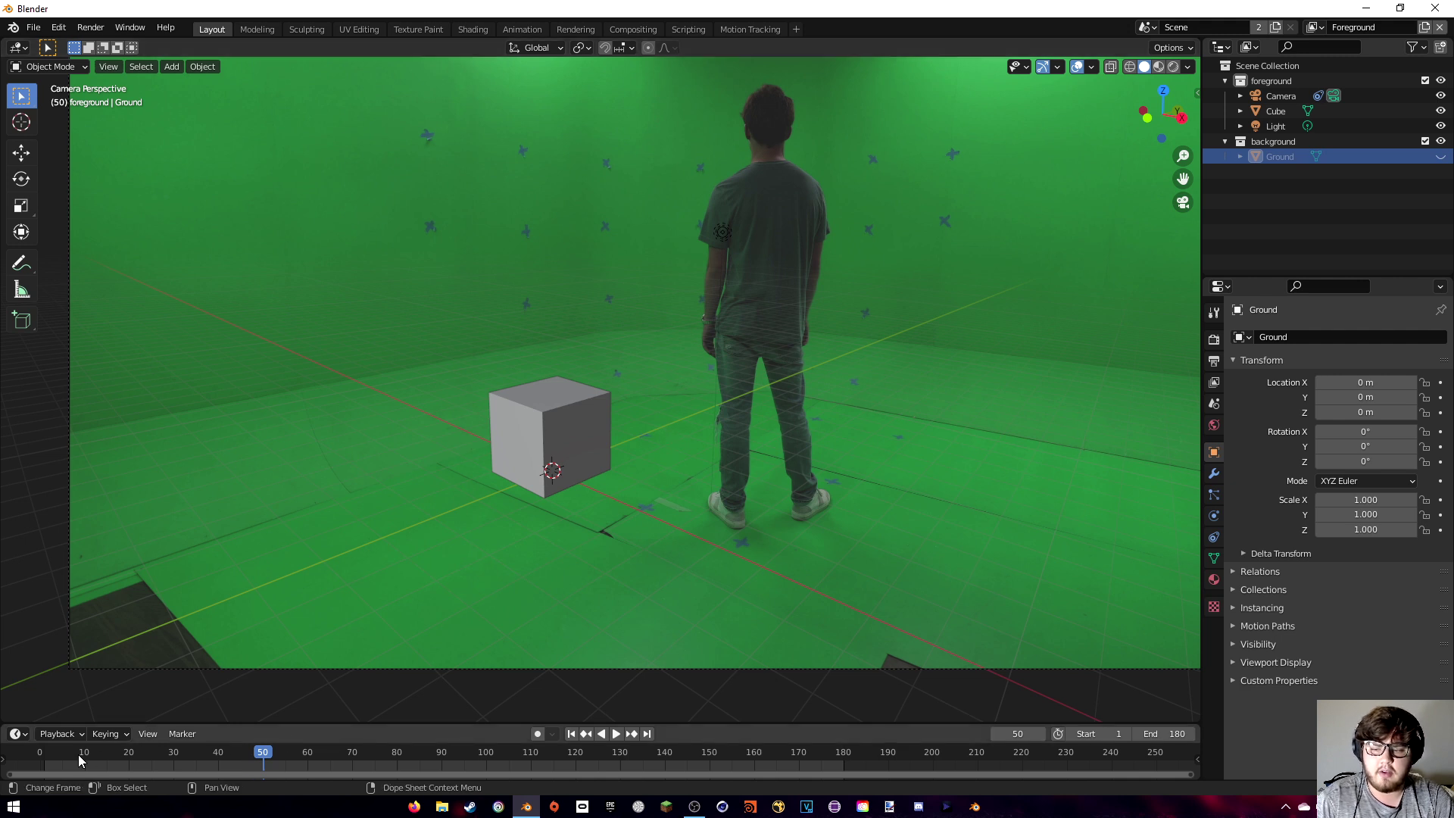
left_click(54, 752)
key("space")
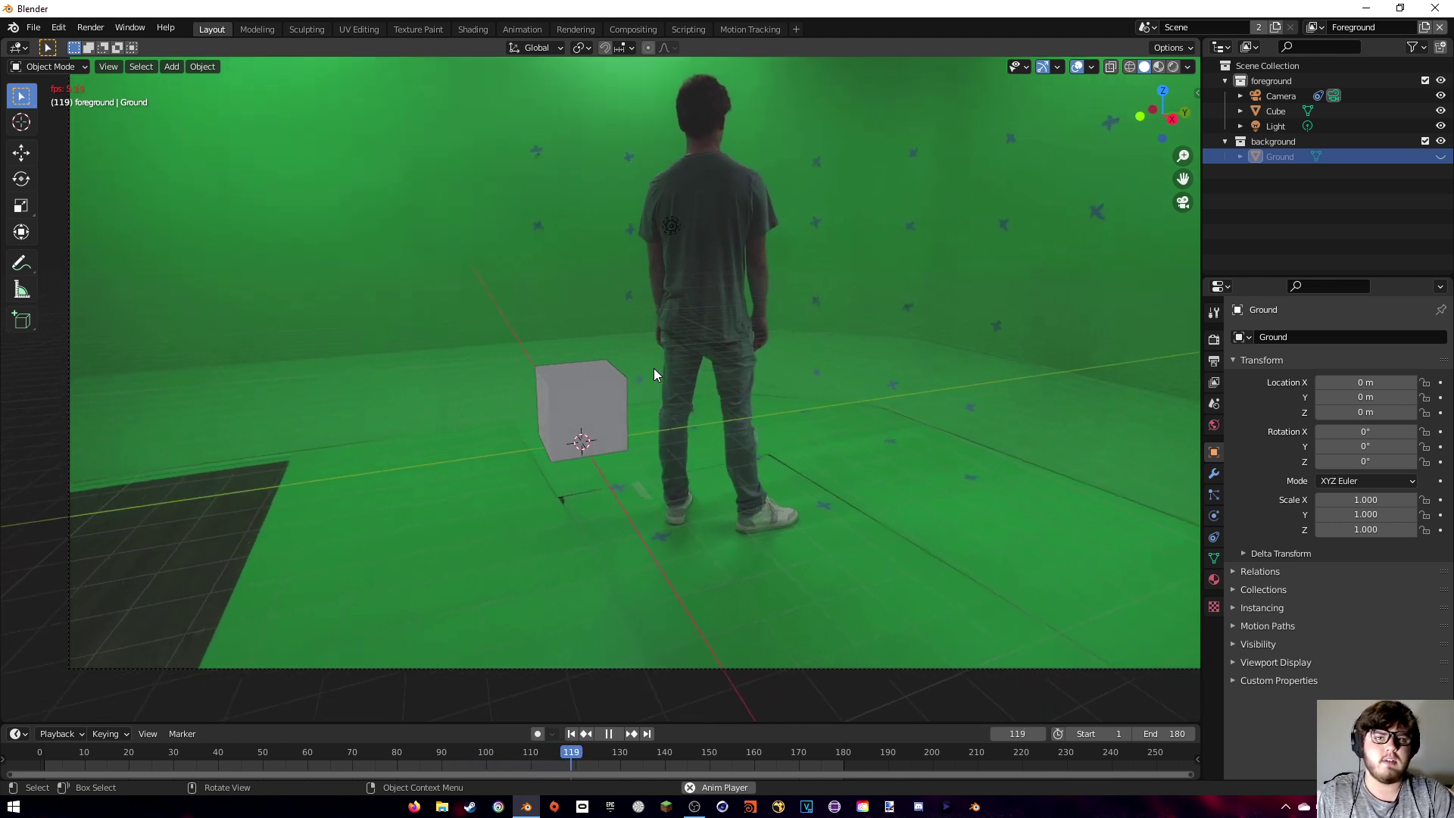
key("space")
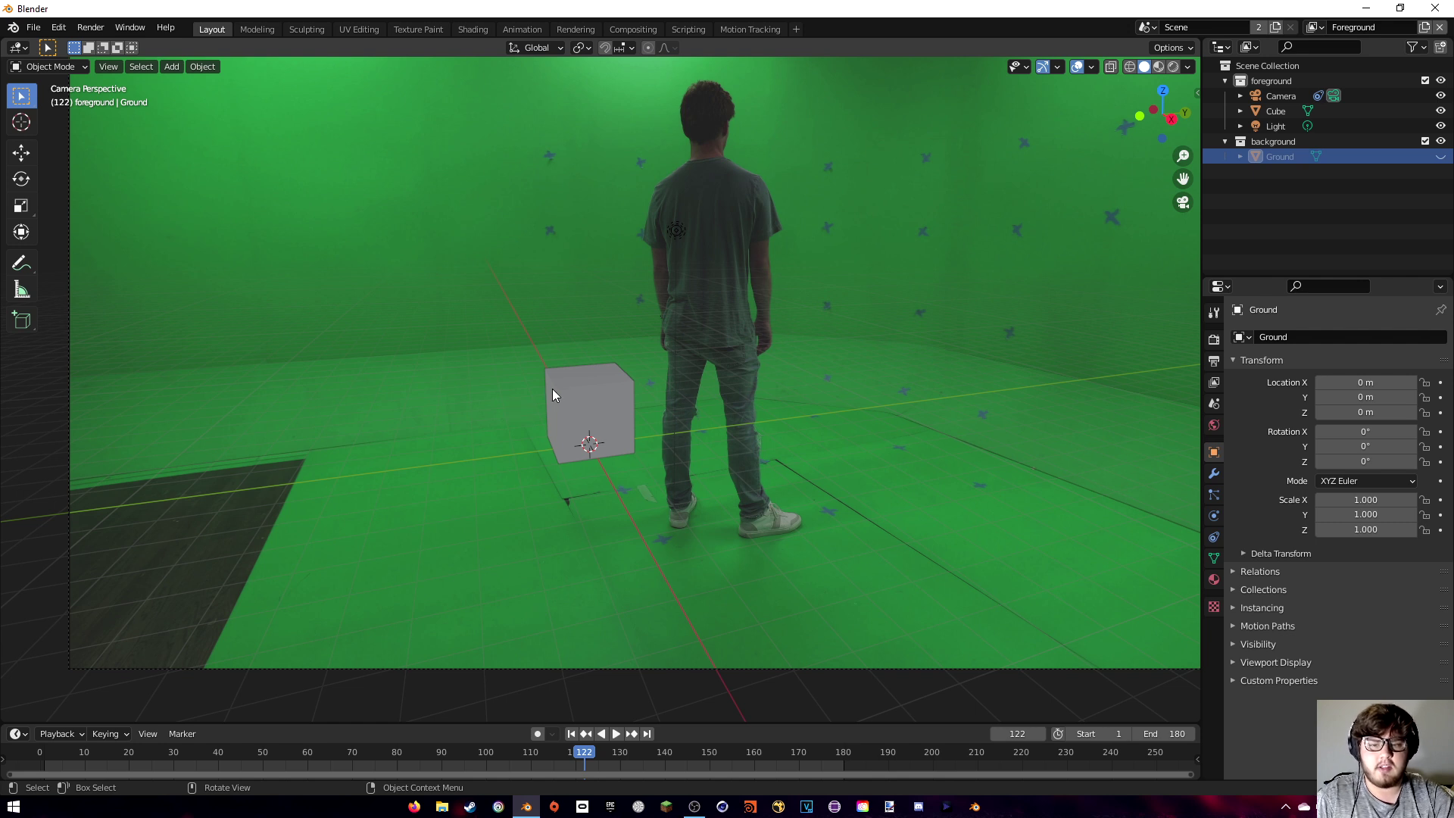
key("alt+h")
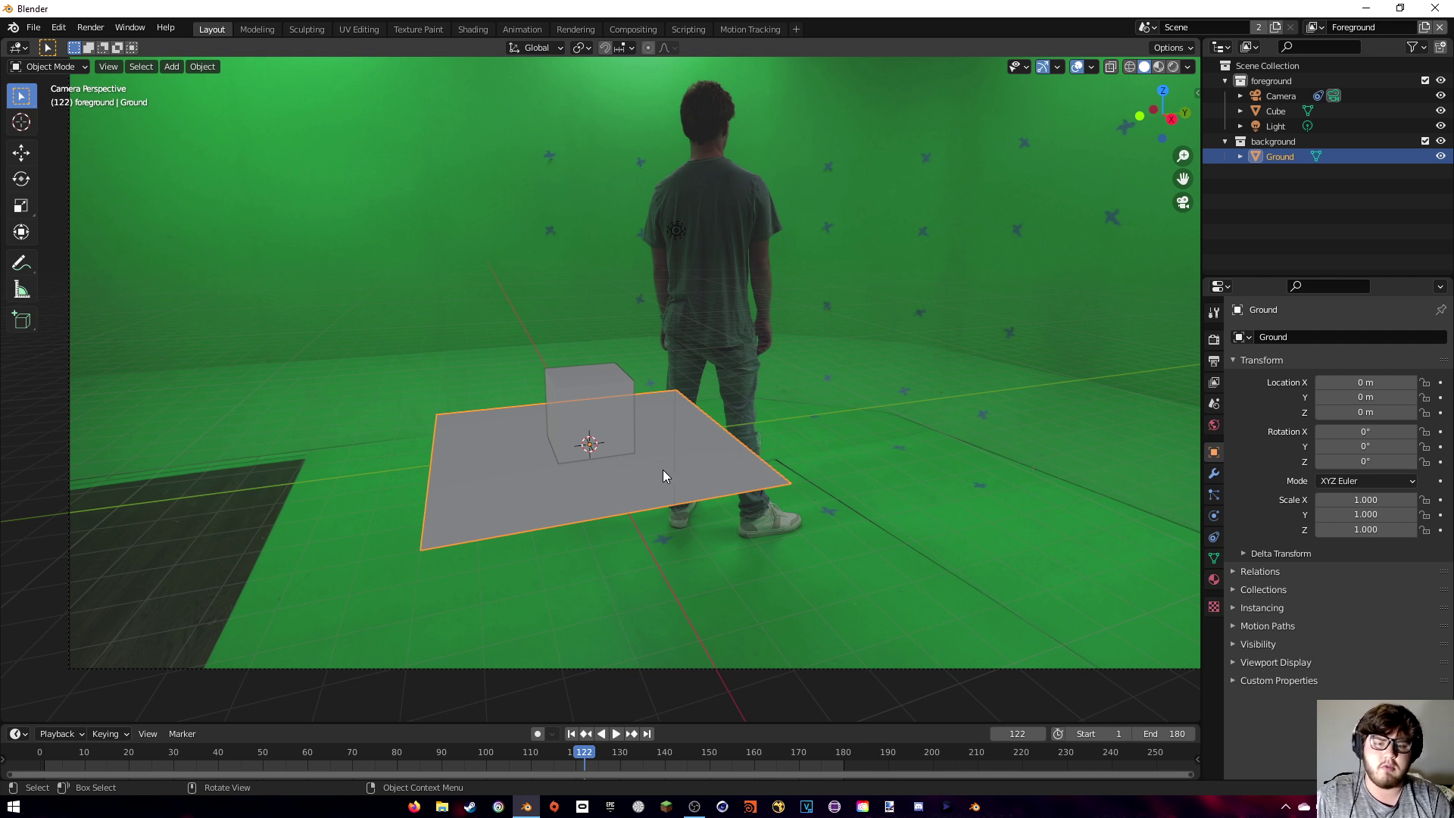
Try moving the cube down below the floor line in the front view.
key("KP_1")
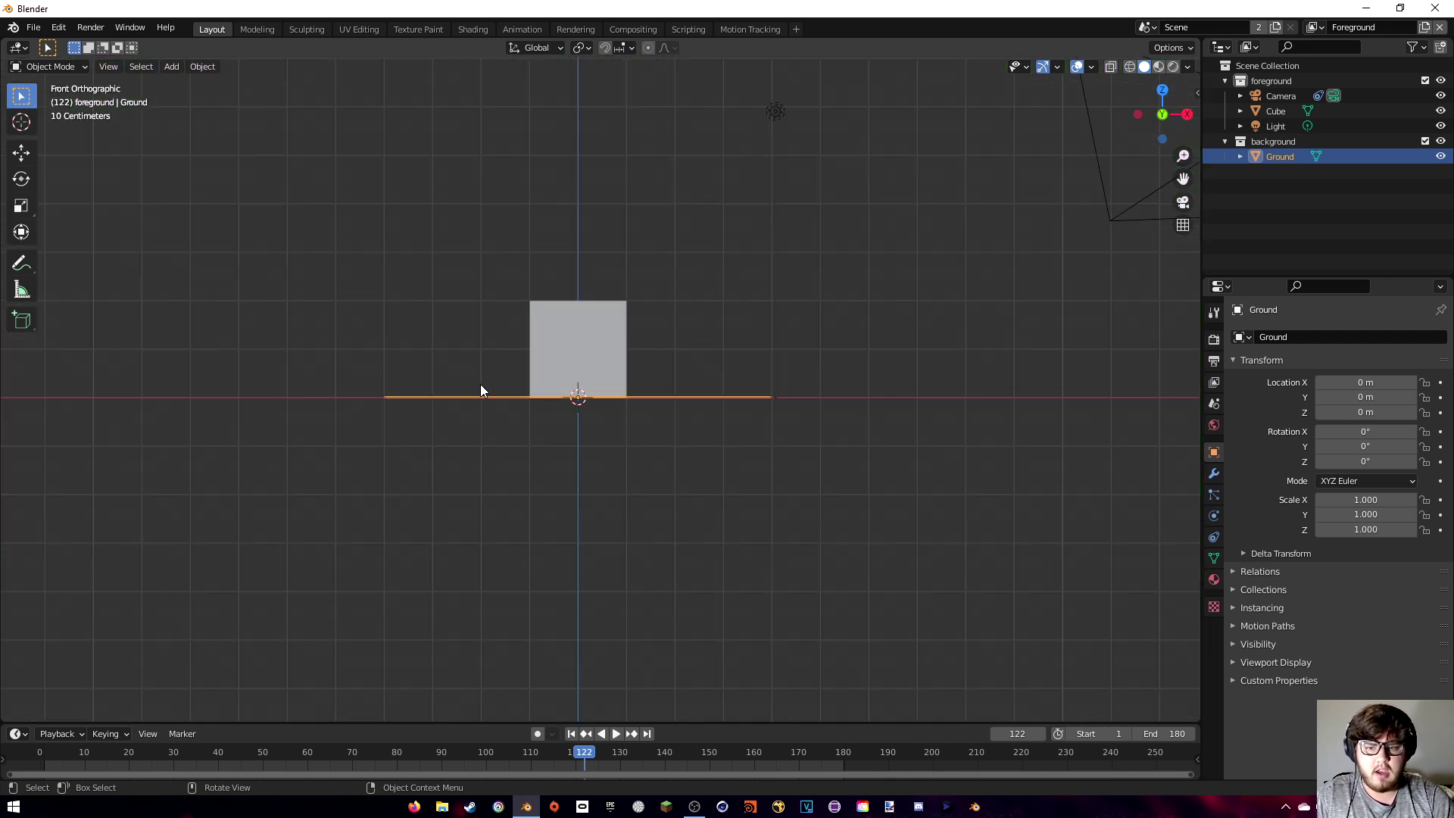
left_click(614, 364)
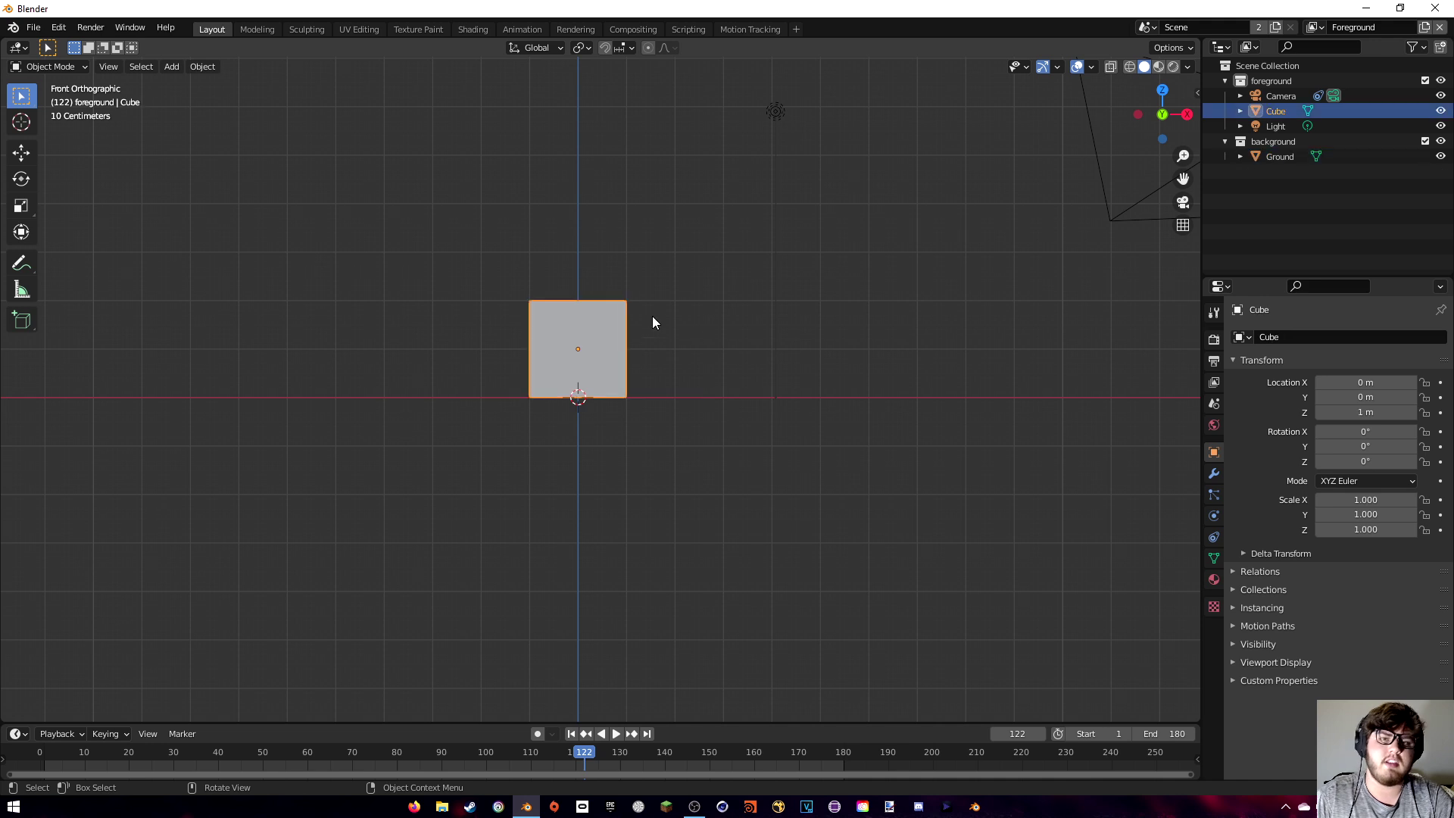
key("g")
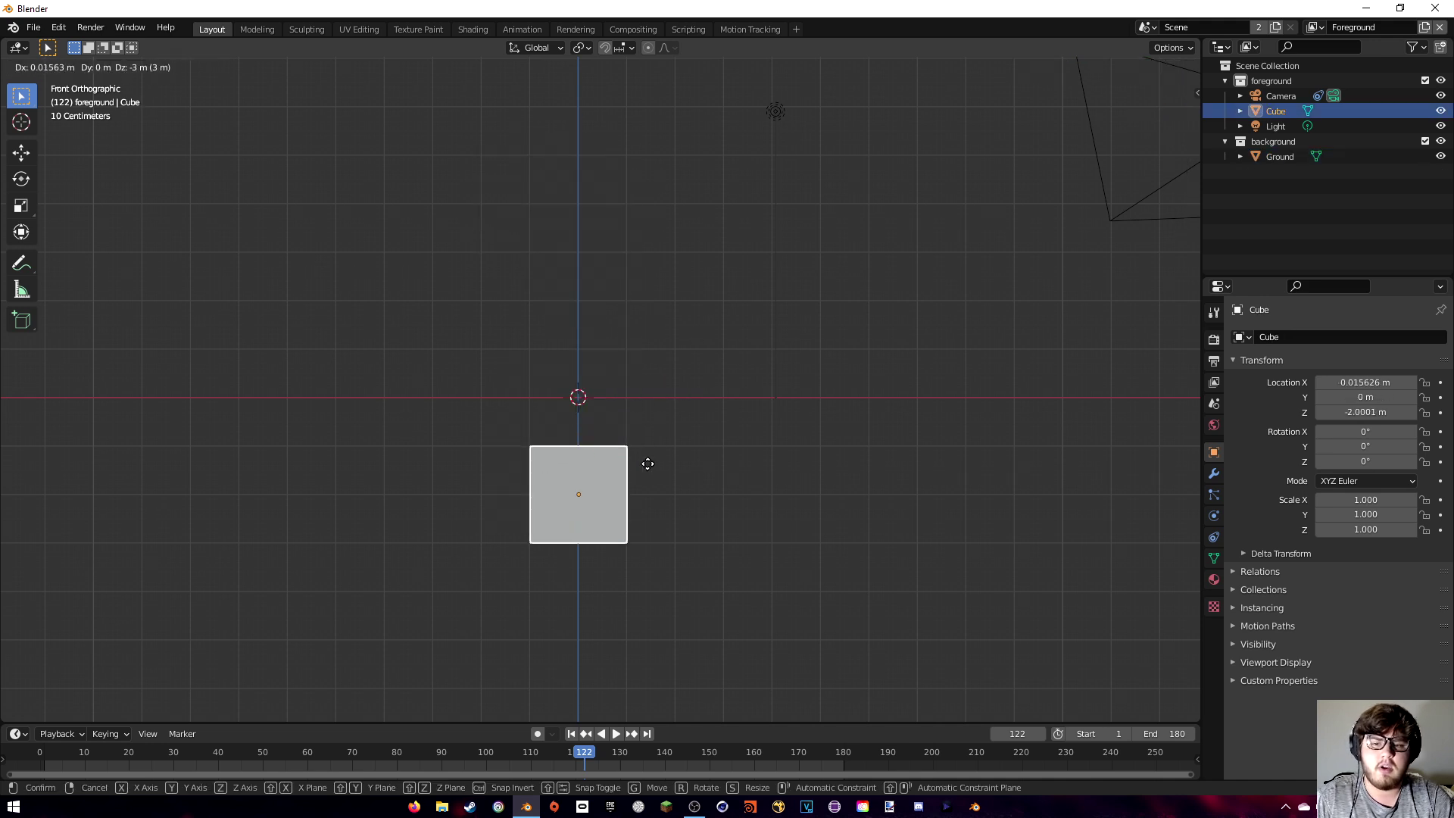
right_click(647, 460)
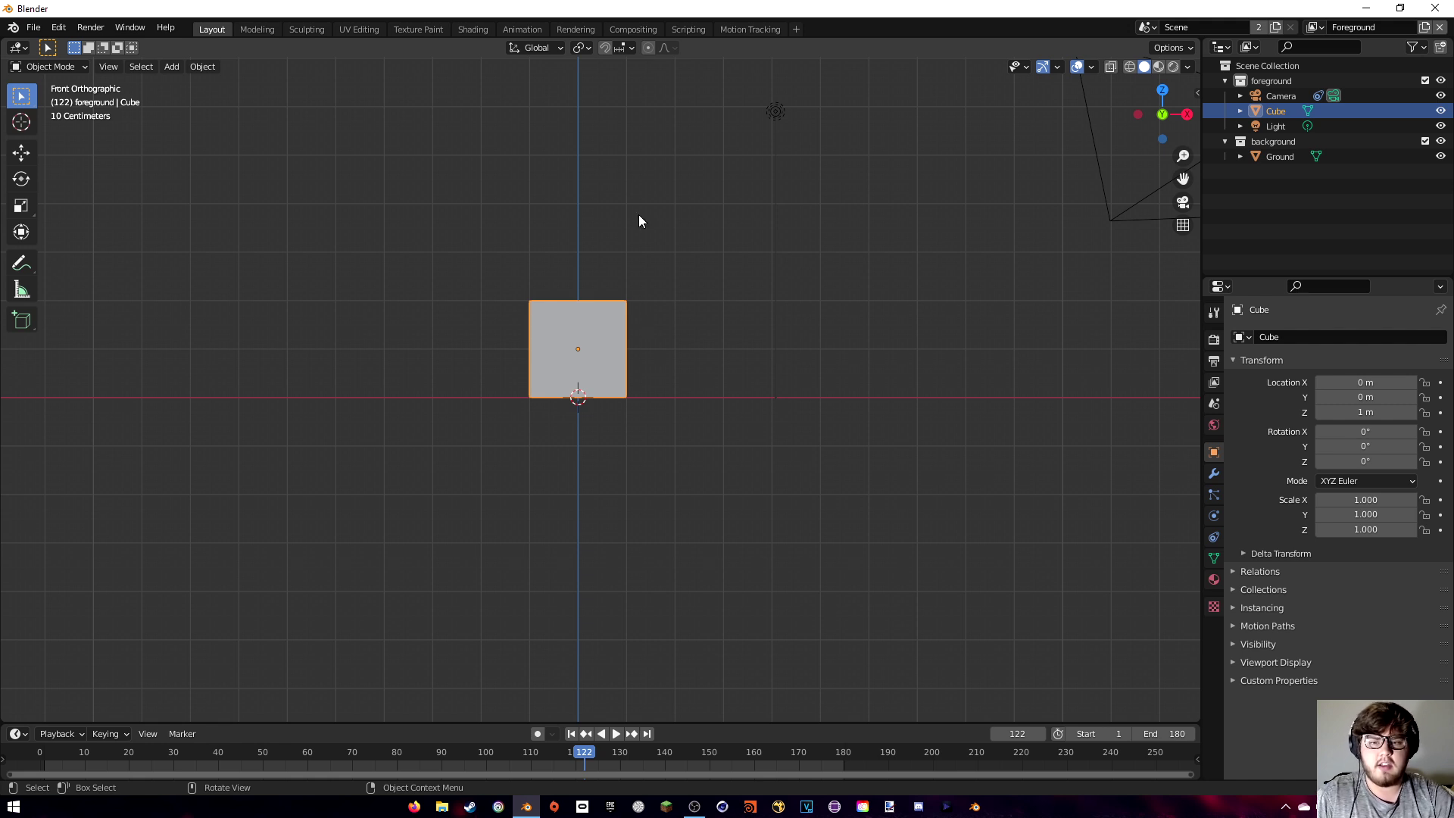
middle_click_drag(686, 299, 591, 378)
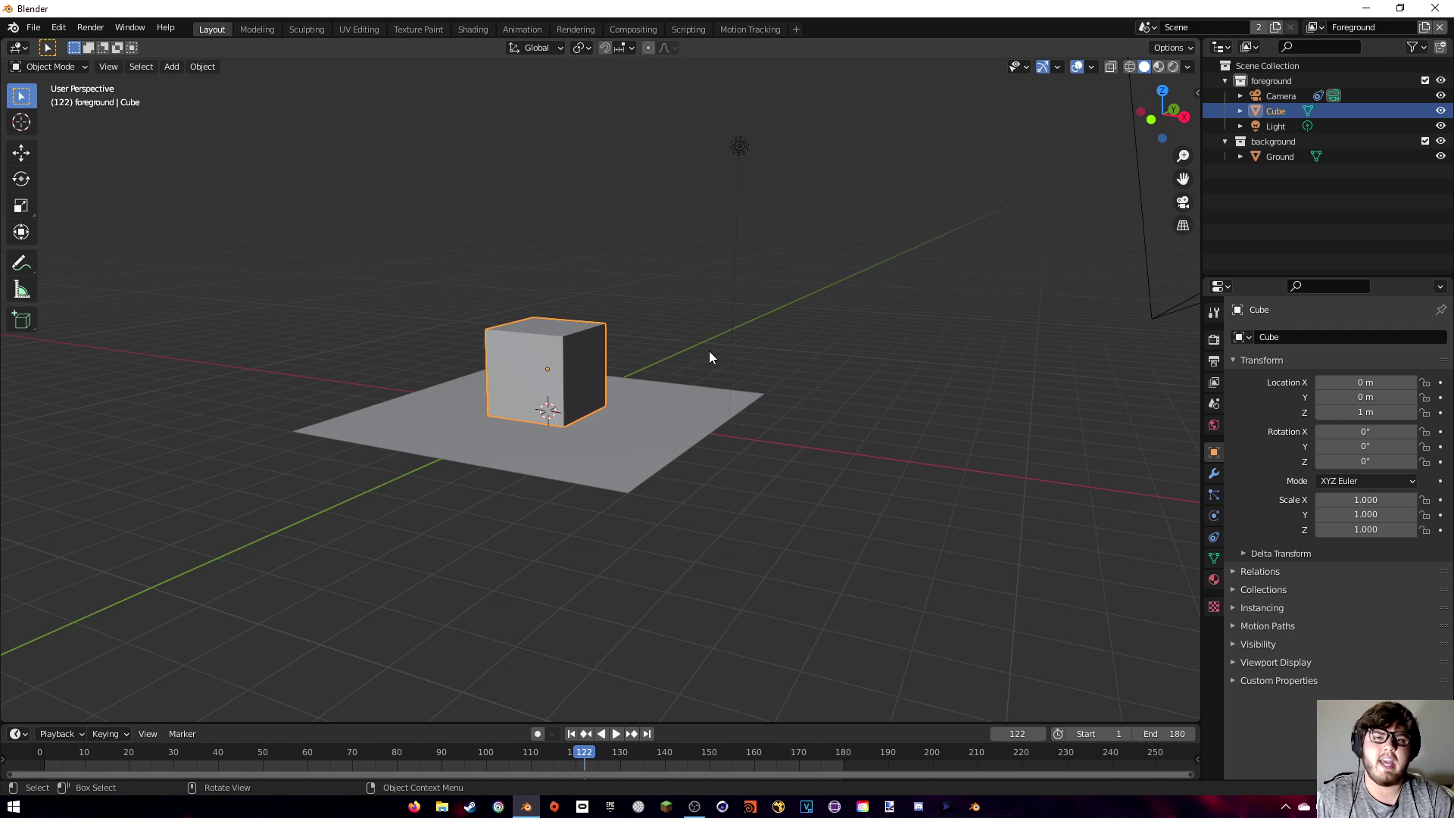
Switch to the greenscreen_tut_test.blend project and display its street scene in rendered shading.
left_click(659, 416)
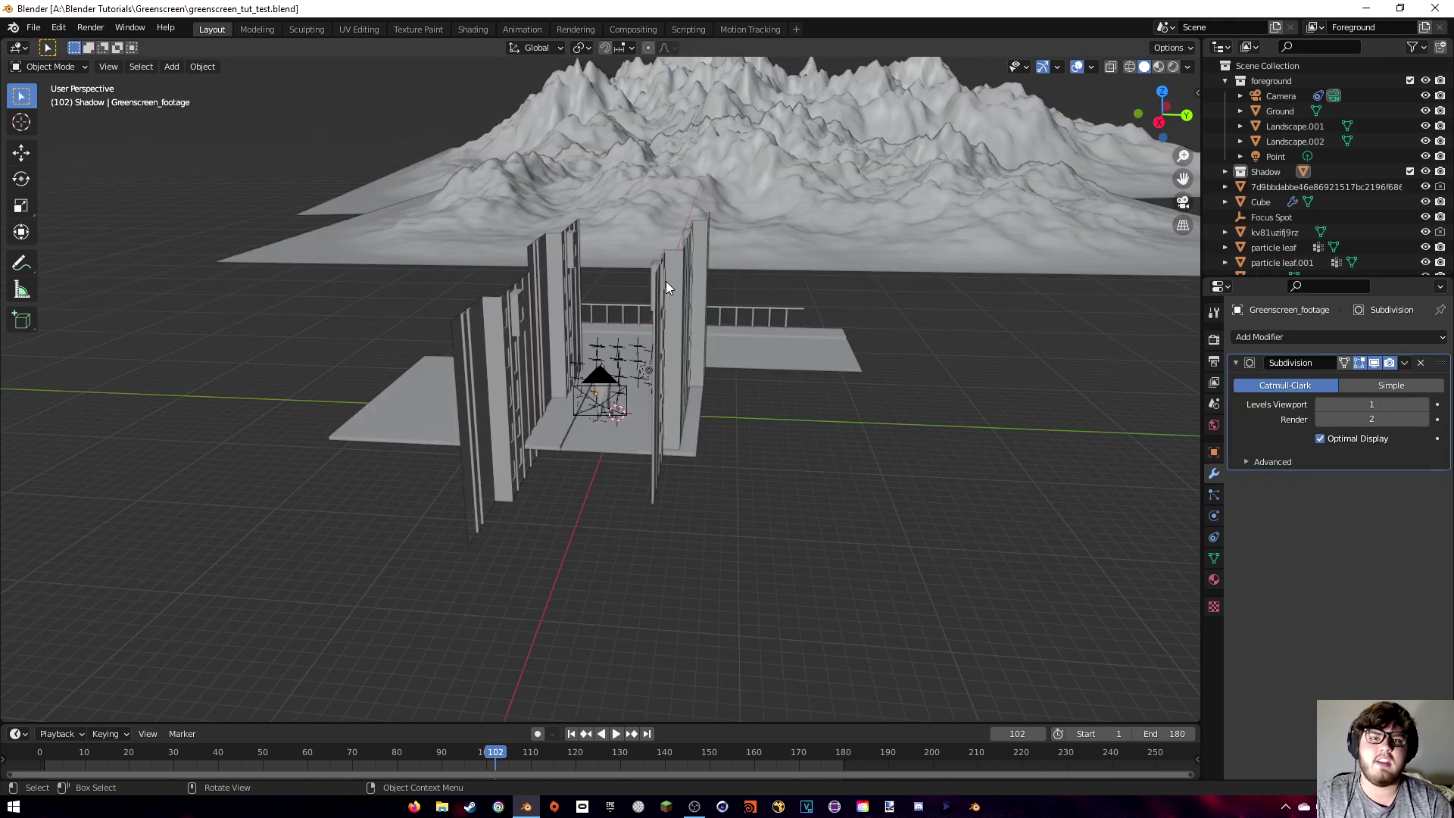
mouse_move(647, 390)
middle_mouse_down()
mouse_move(679, 394)
mouse_move(669, 402)
middle_mouse_up()
scroll(669, 401, "up", 3)
scroll(669, 401, "up", 5)
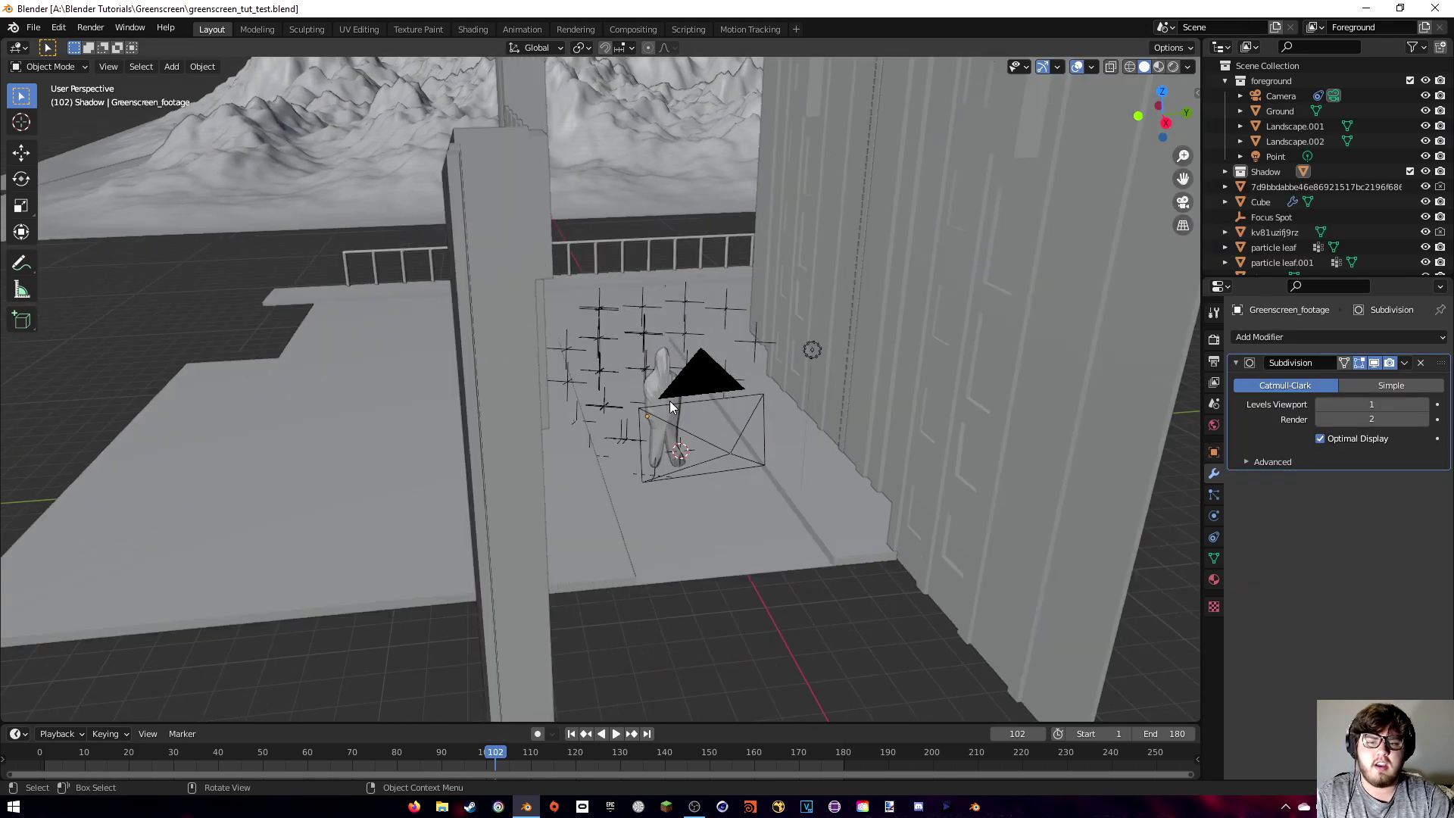
key("z")
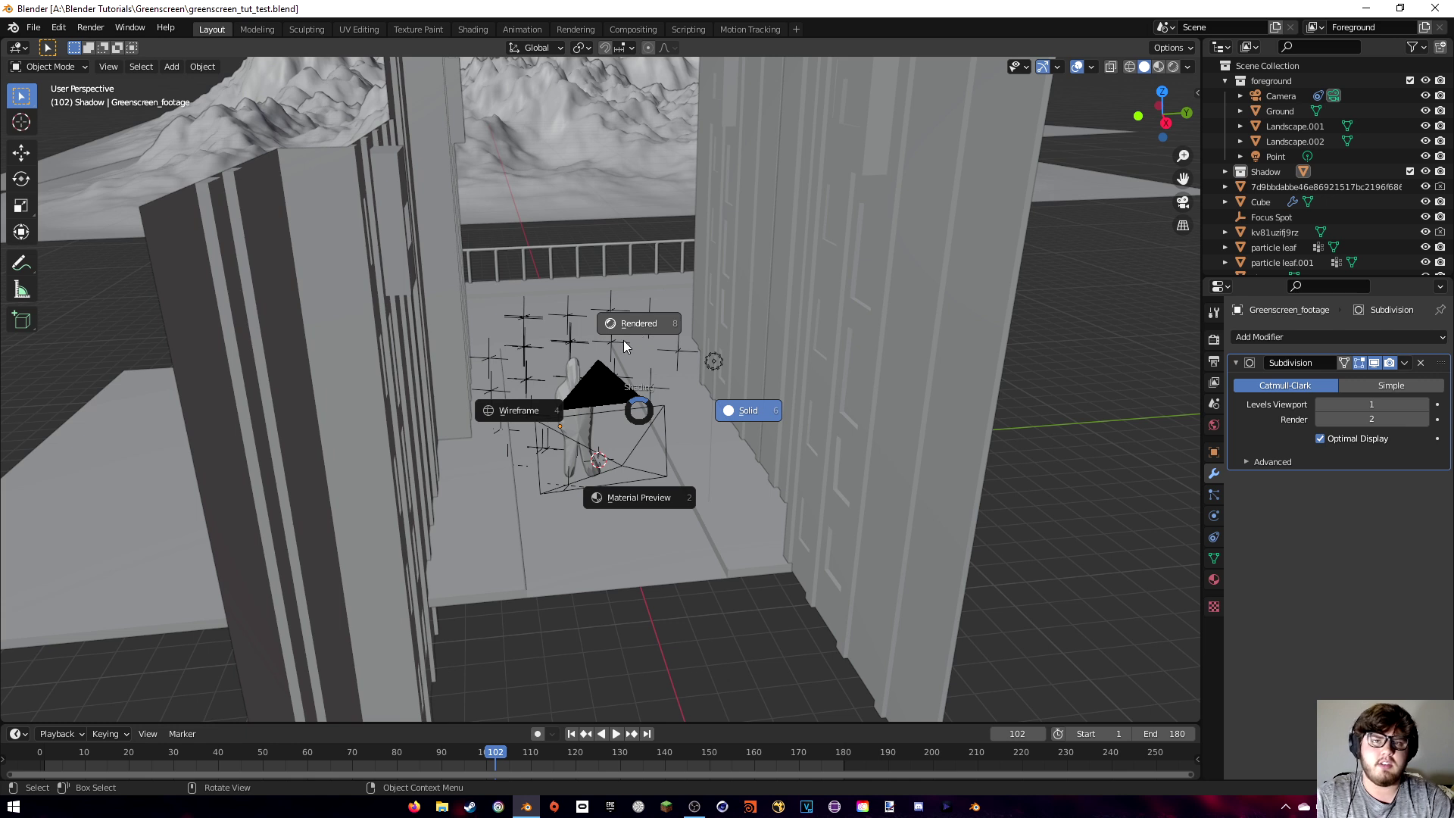
left_click(624, 339)
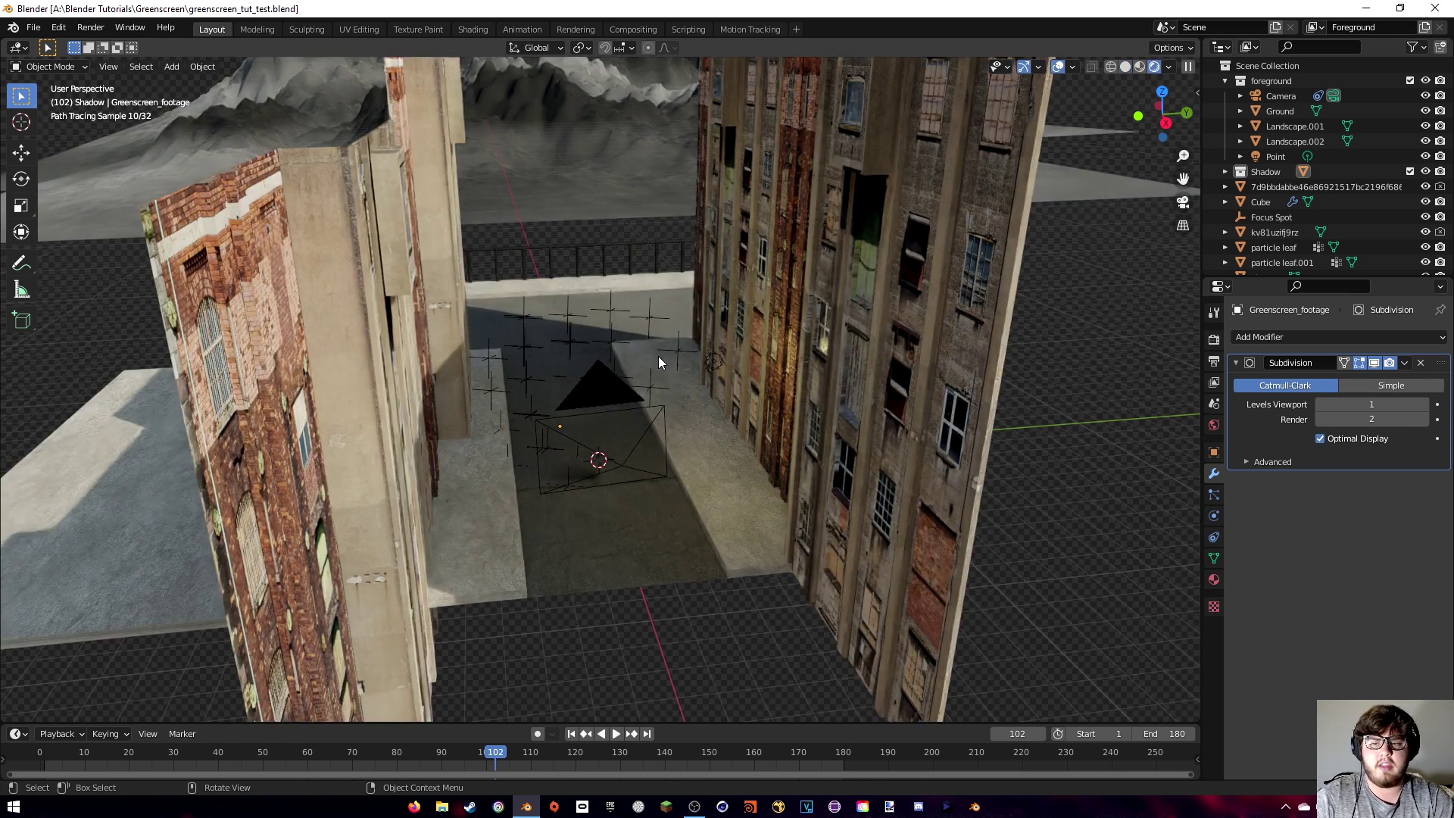
Examine the rendered street between the buildings from several angles and through the tracked camera.
scroll(652, 377, "up", 5)
mouse_move(636, 344)
middle_mouse_down()
mouse_move(618, 348)
mouse_move(628, 310)
middle_mouse_up()
scroll(606, 167, "down", 2)
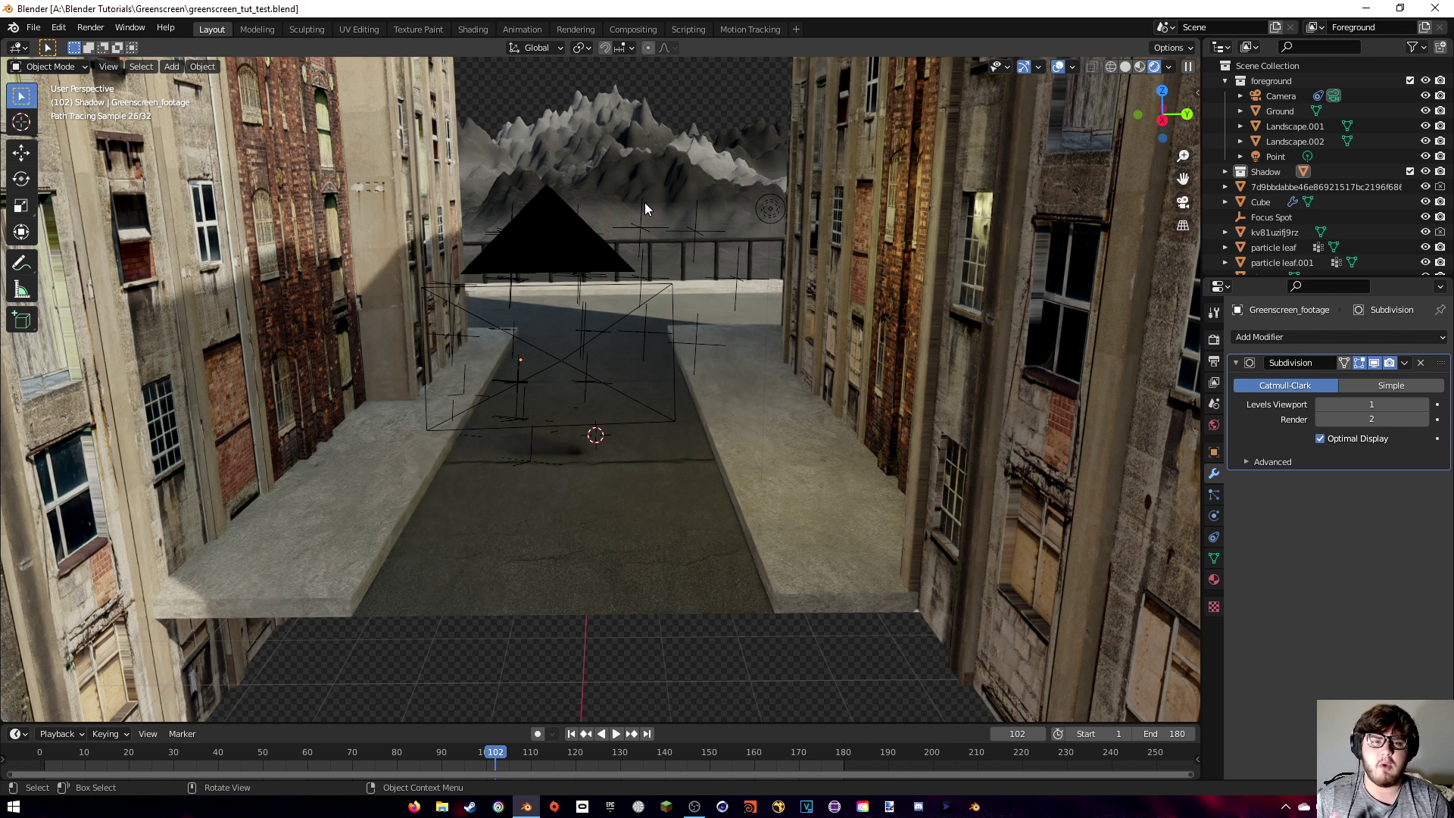
middle_click_drag(675, 211, 672, 230)
middle_click_drag(612, 400, 612, 394)
key("KP_0")
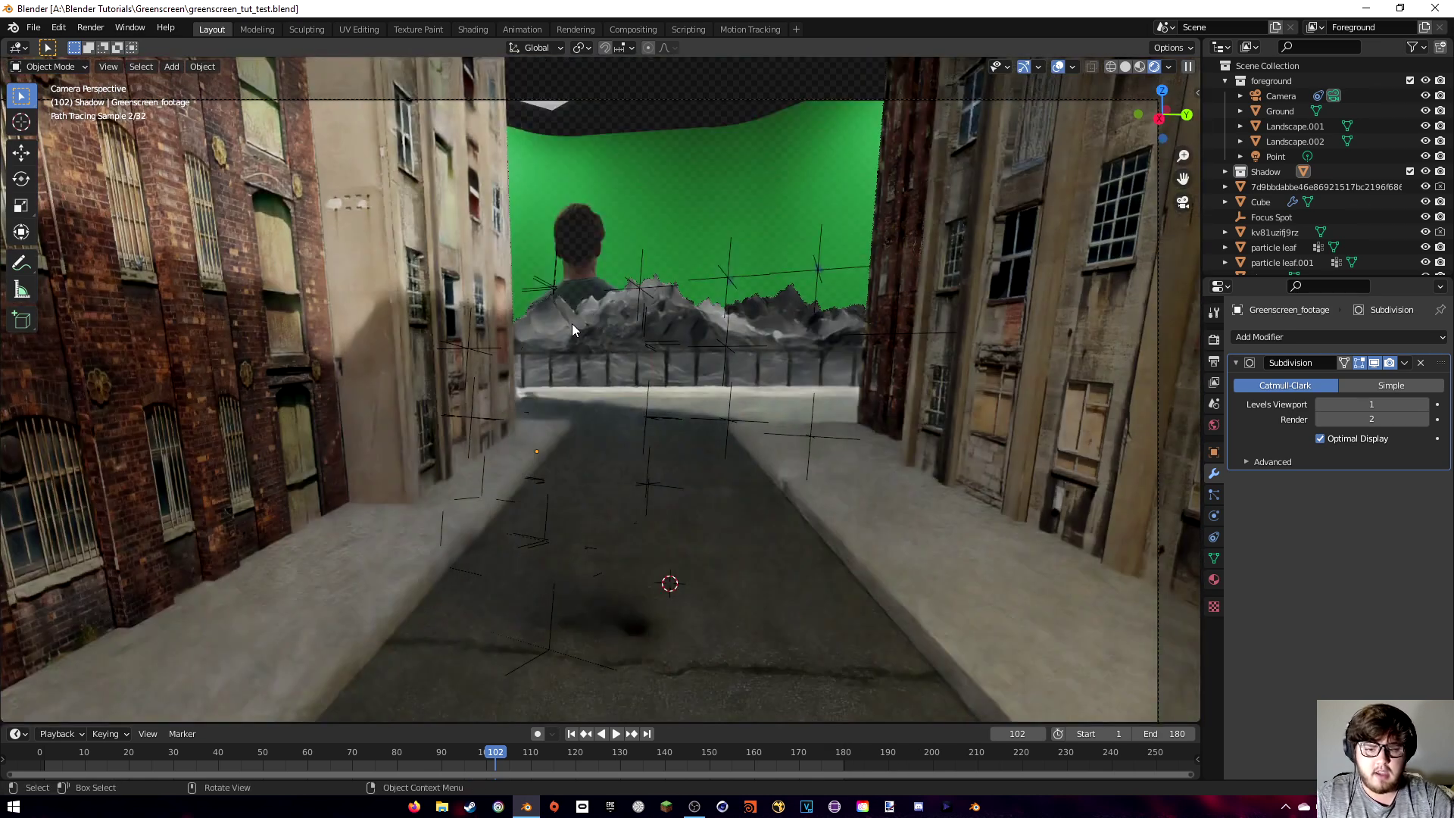
middle_click_drag(619, 543, 611, 464, "shift")
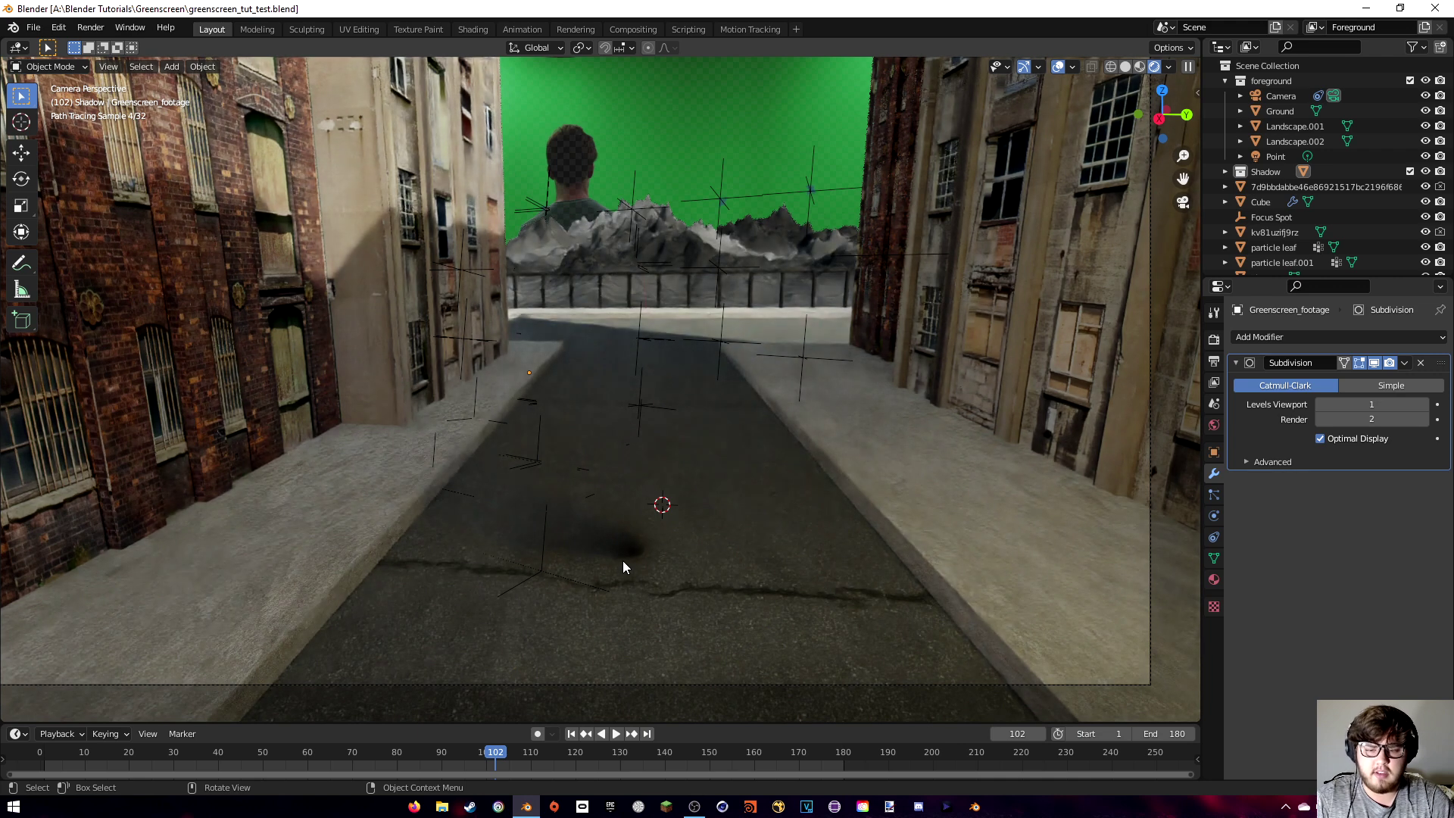
key("KP_0")
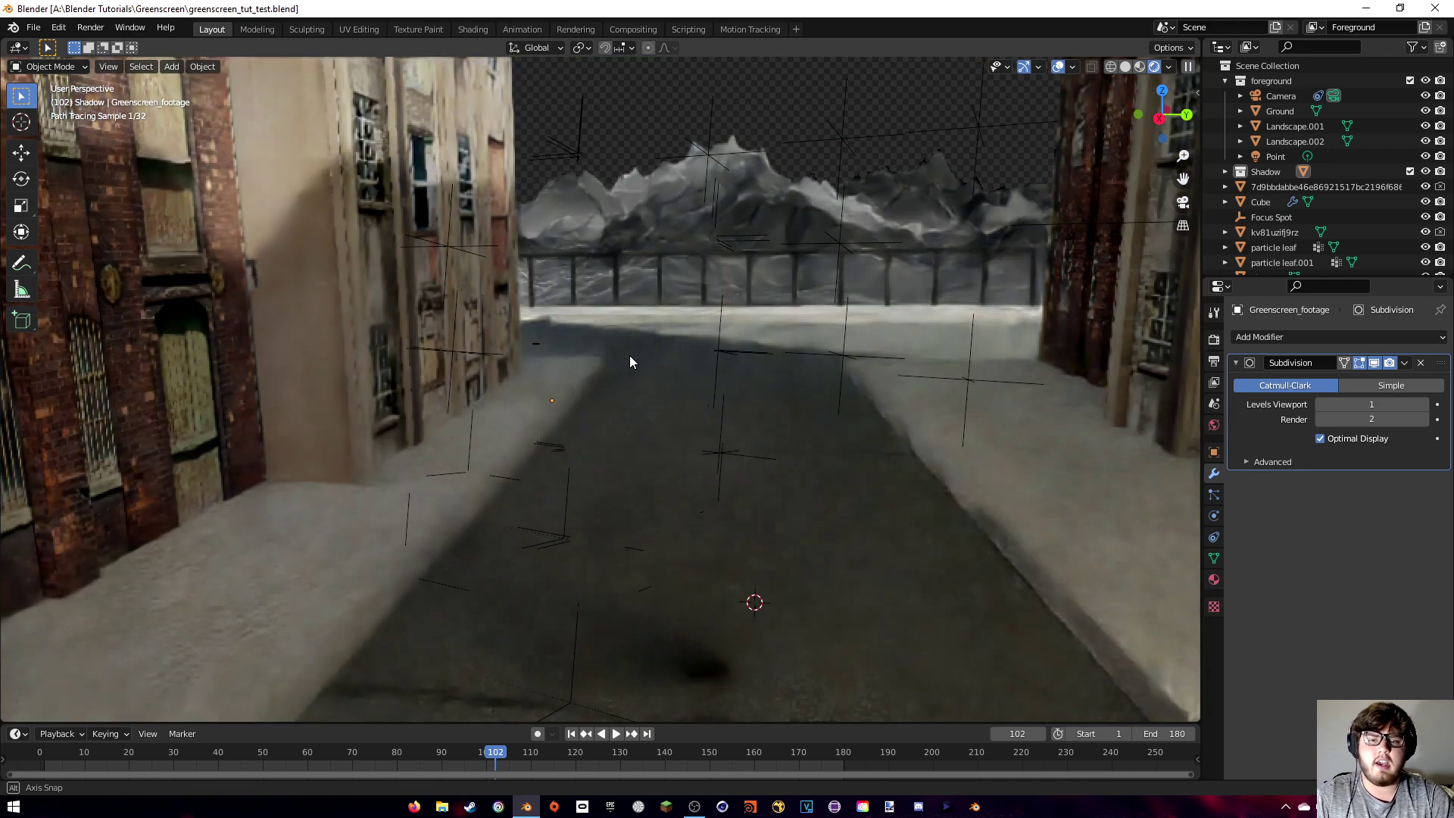
scroll(633, 353, "down", 5)
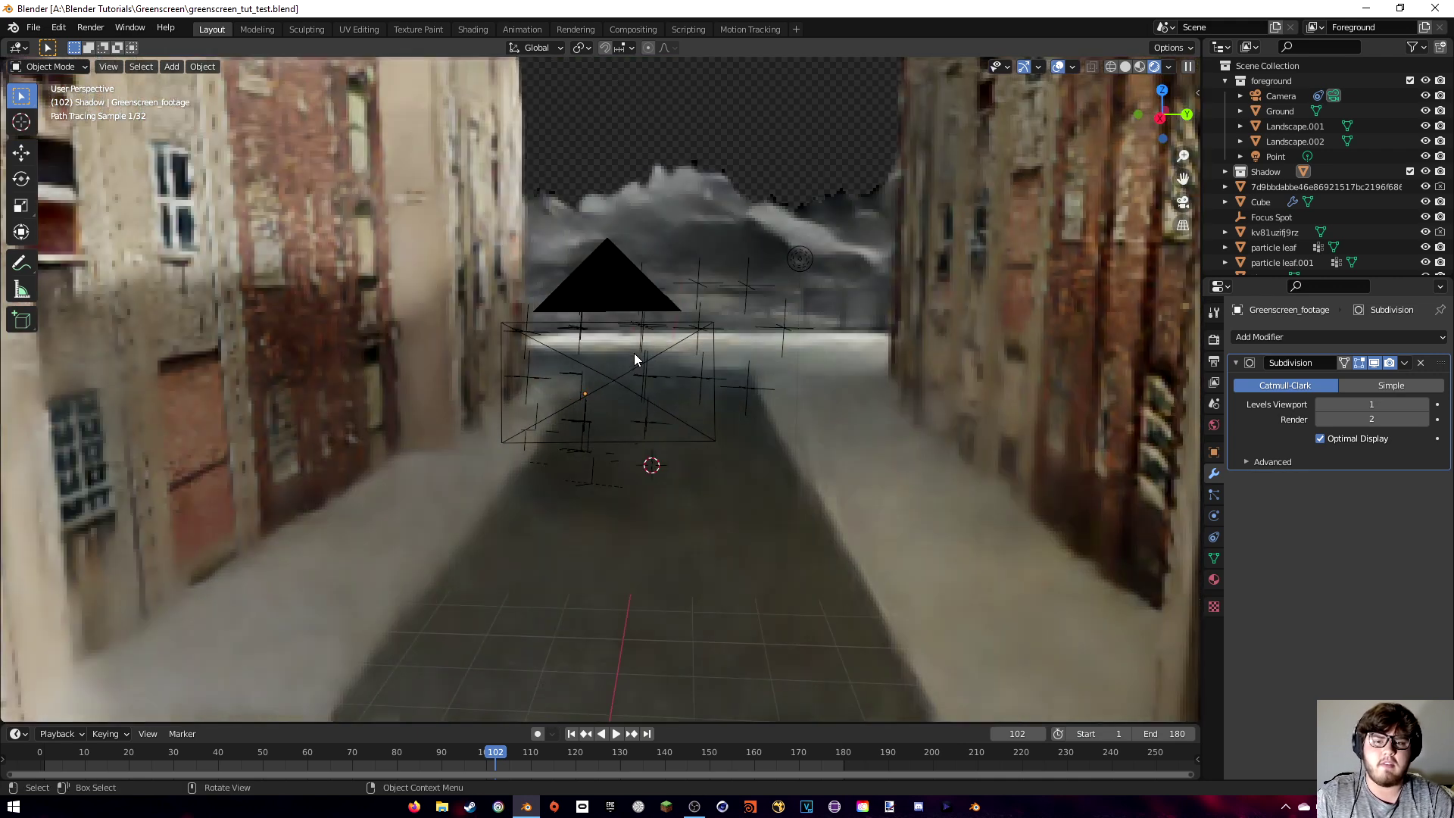
Add a mesh plane and rotate it 90° about the X axis and 90° about the Z axis.
key("shift+a")
mouse_move(712, 279)
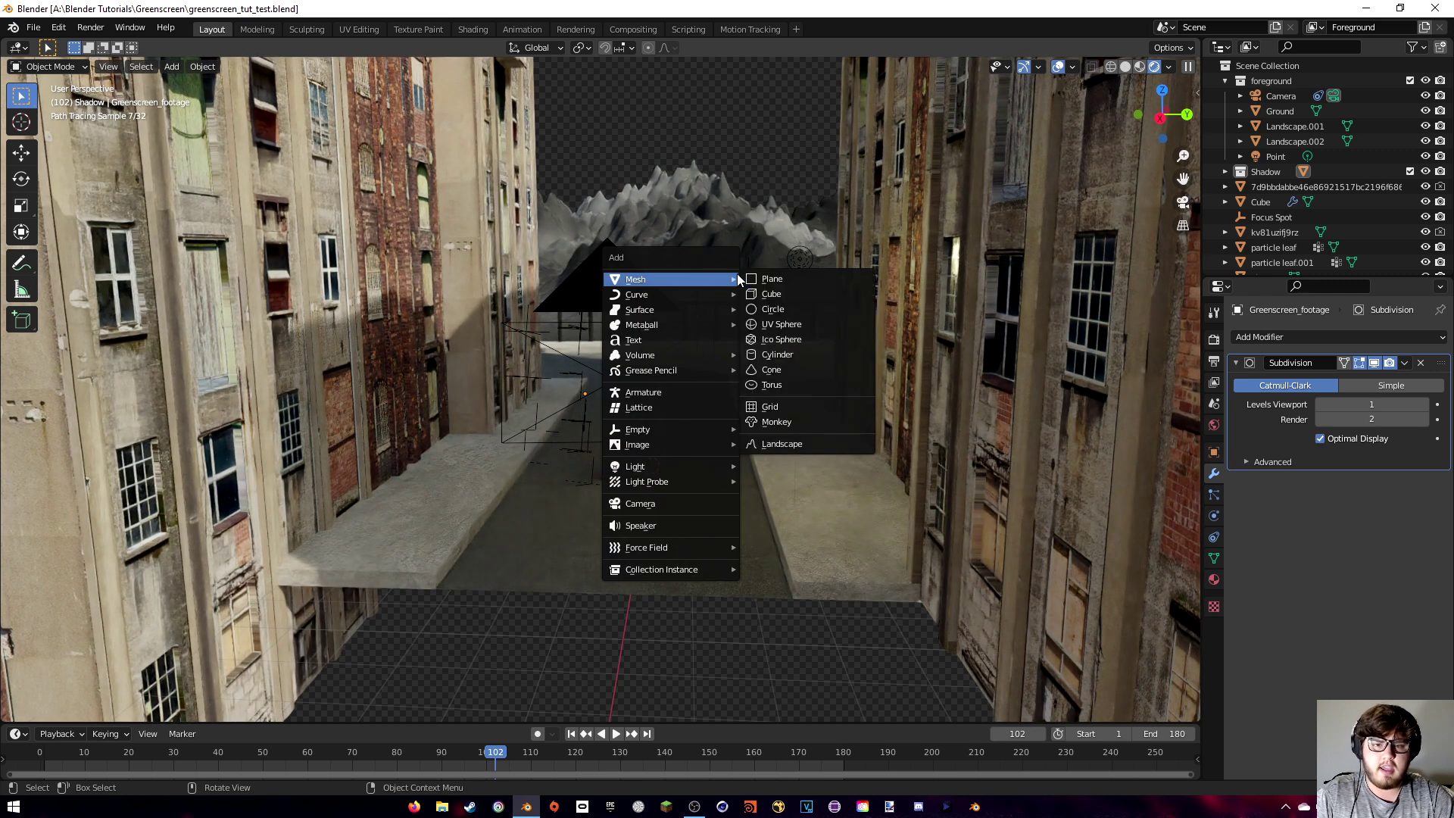
left_click(765, 281)
key("r")
key("x")
key("9")
key("0")
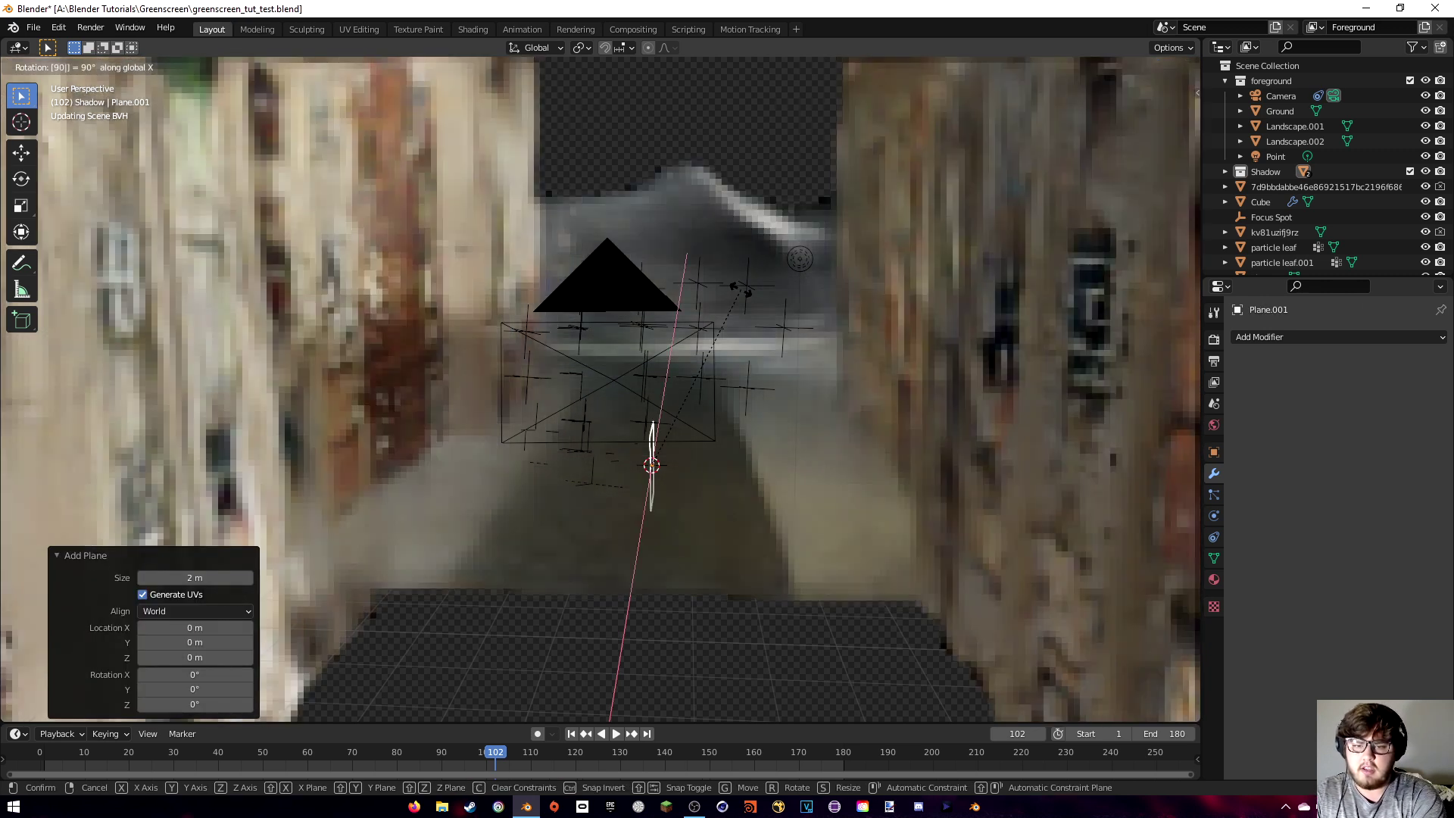
key("Return")
key("r")
key("z")
key("9")
key("0")
key("Return")
Raise the upright plane above the road, scale it up by 1.760, and switch the viewport to solid shading.
key("s")
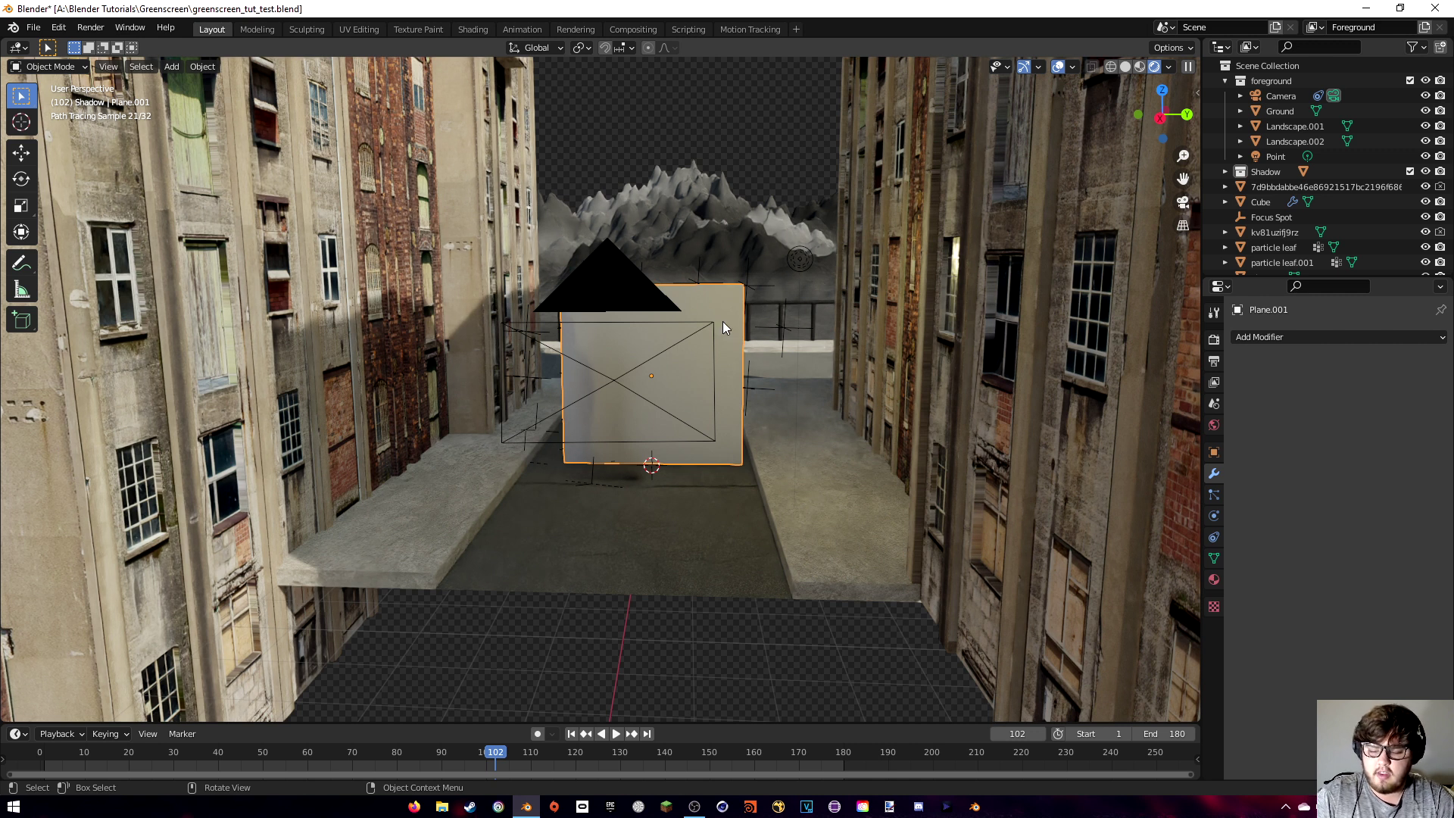
key("s")
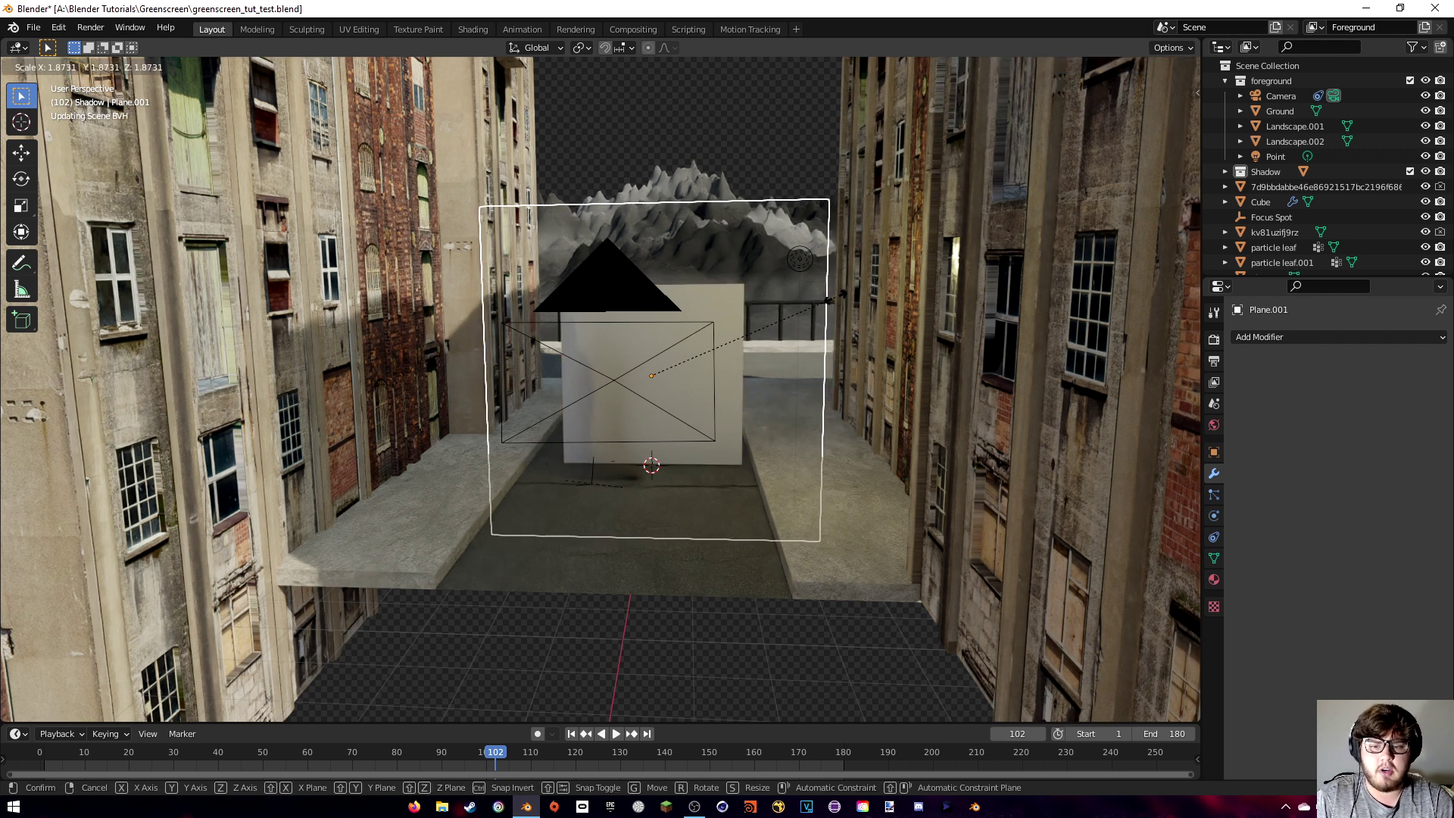
left_click(825, 307)
key("z")
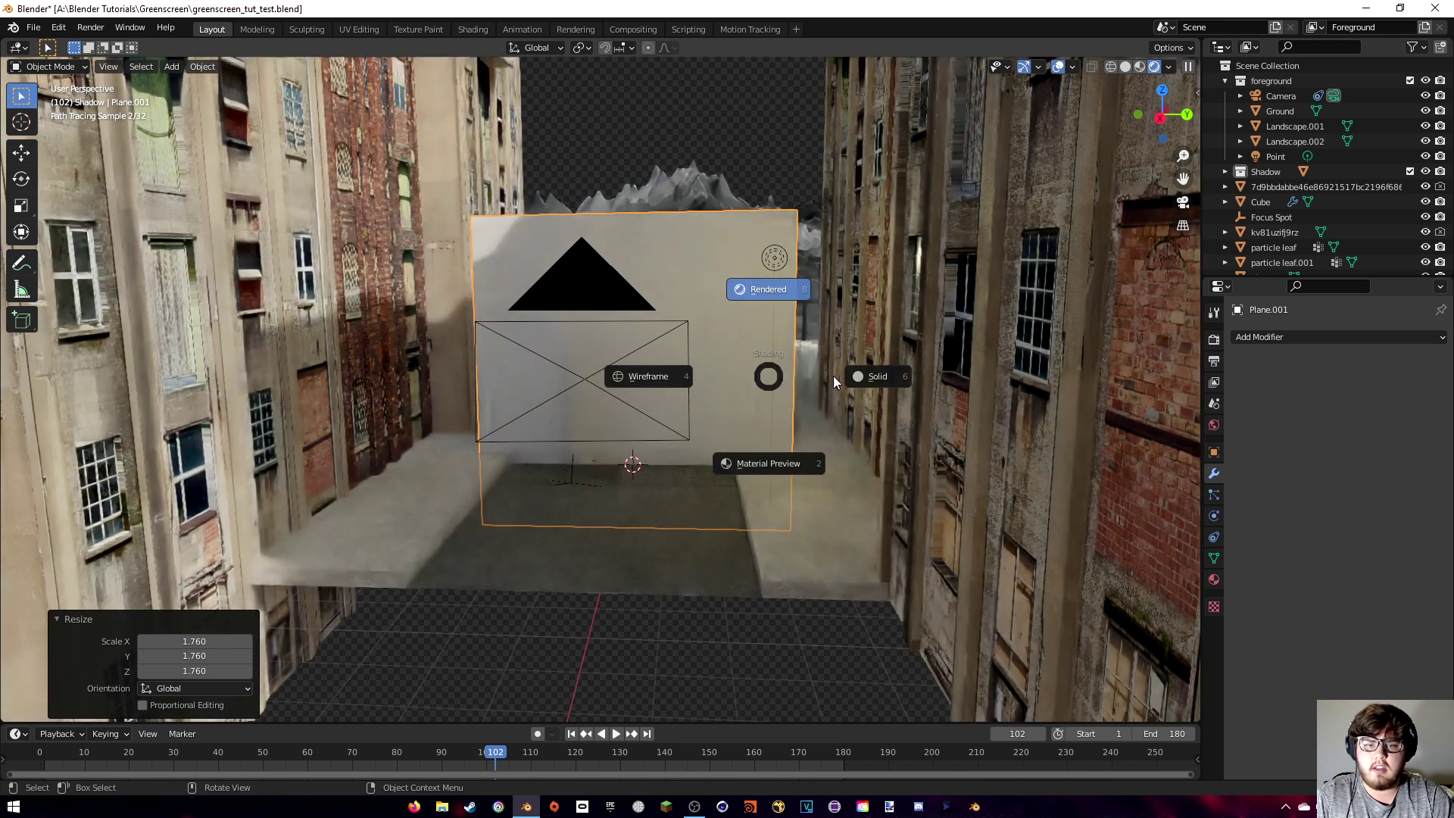
left_click(865, 369)
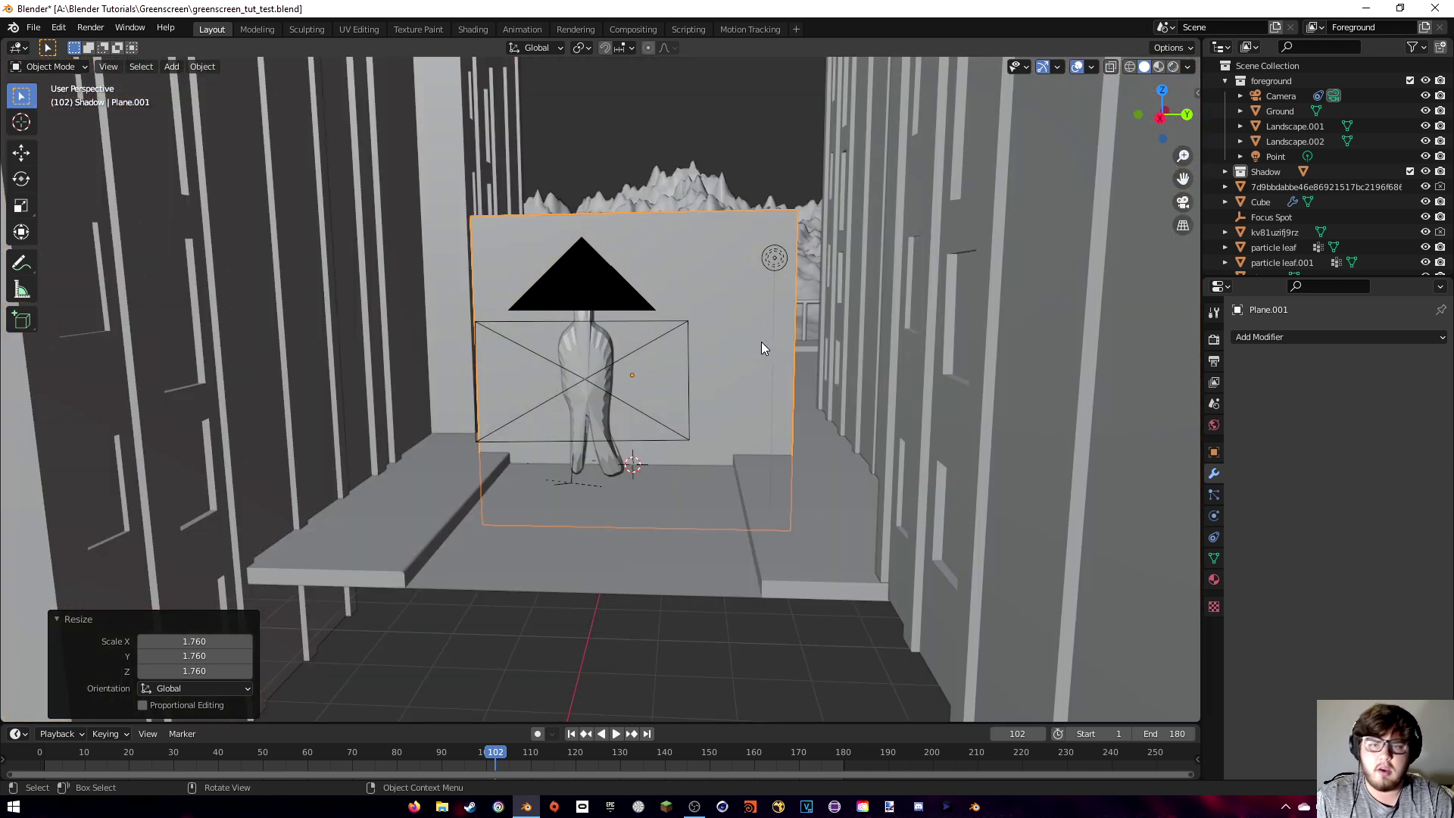
Cut a rough closed silhouette of a person into the plane beside the standing figure with the Knife tool.
key("Tab")
key("k")
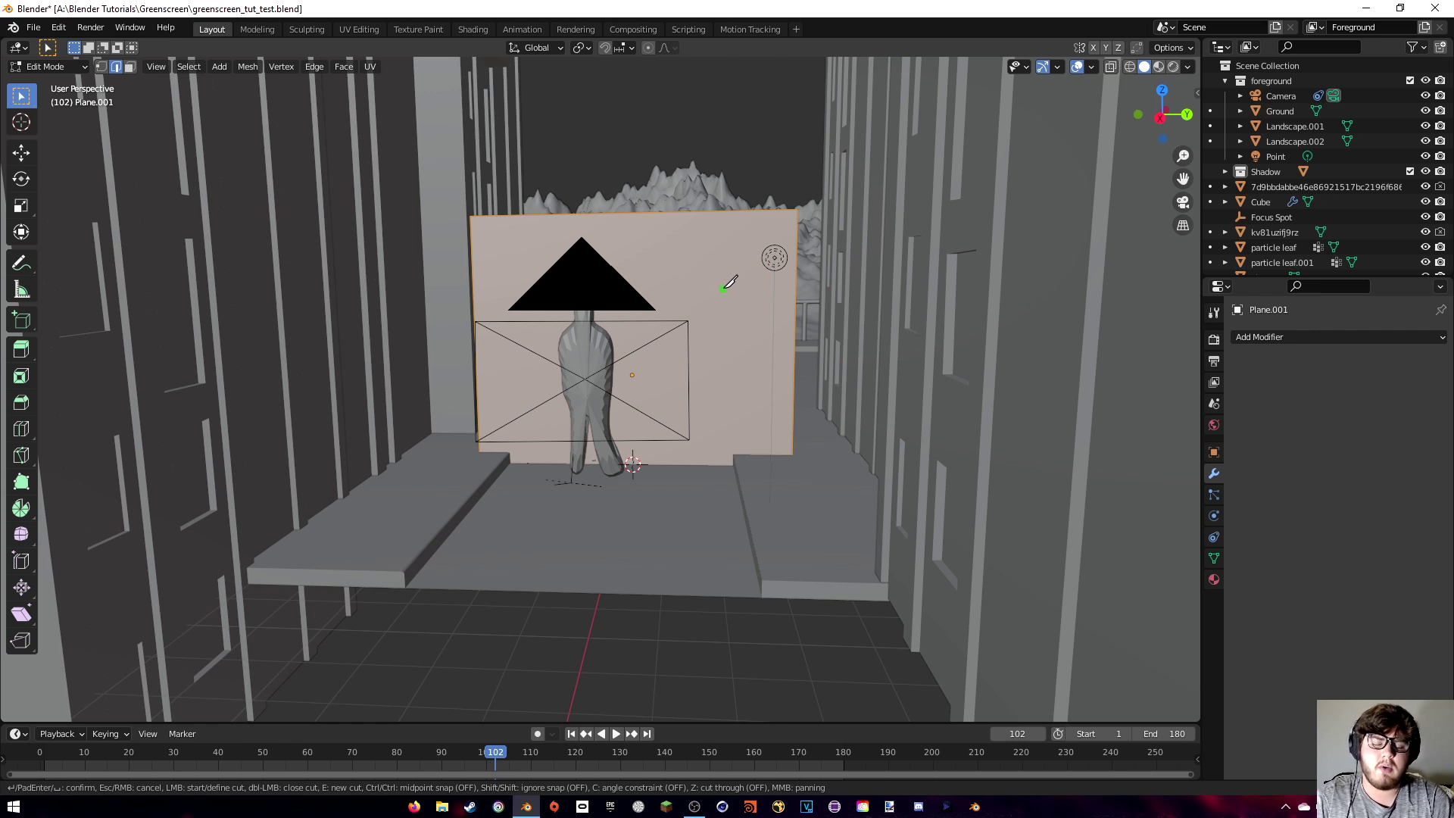
left_click(708, 311)
left_click(717, 288)
left_click(728, 268)
left_click(704, 244)
mouse_move(690, 241)
left_mouse_down()
mouse_move(647, 385)
mouse_move(706, 424)
left_mouse_up()
left_click(735, 426)
left_click(743, 392)
left_click(716, 348)
left_click(713, 325)
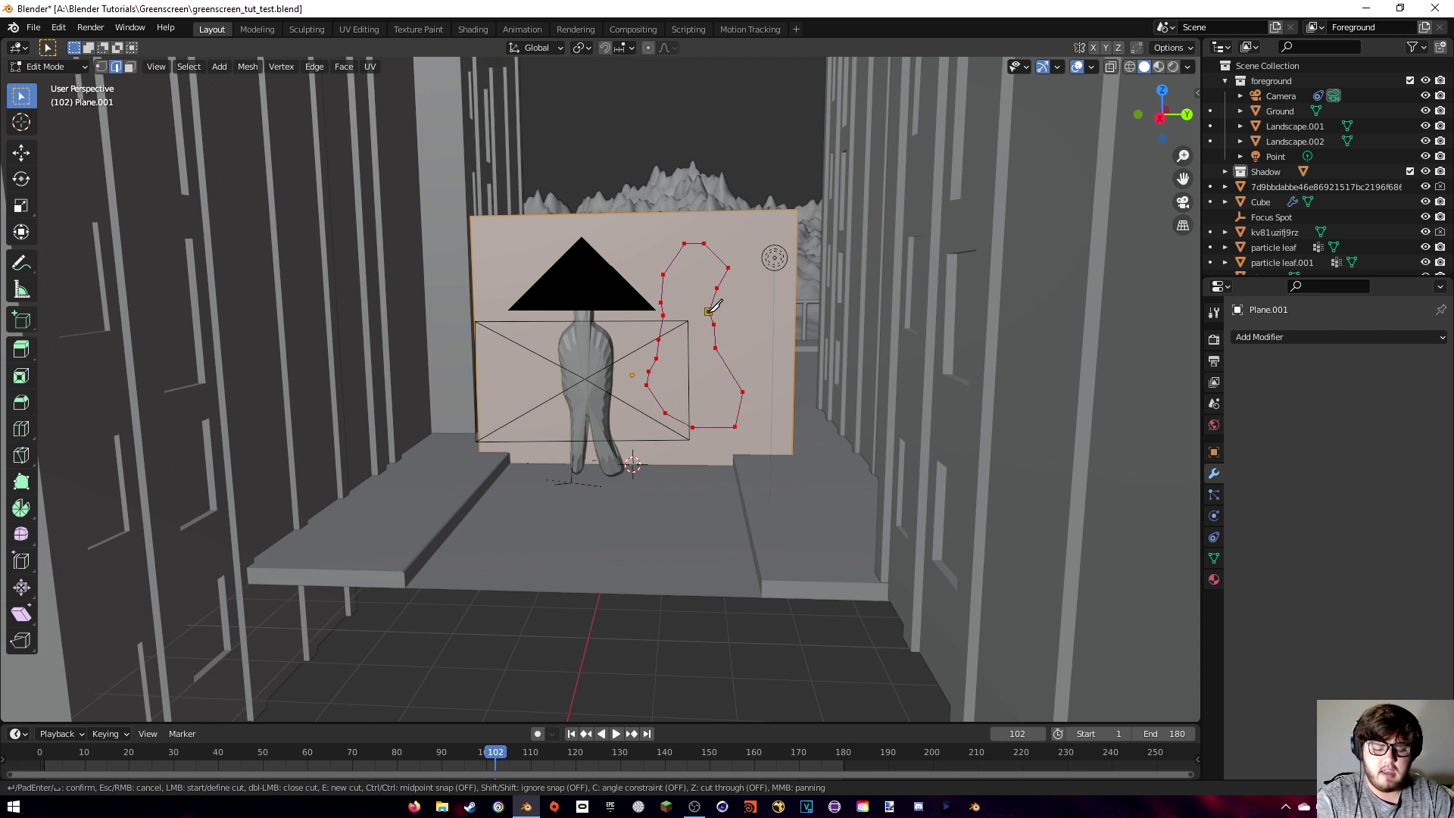
key("Return")
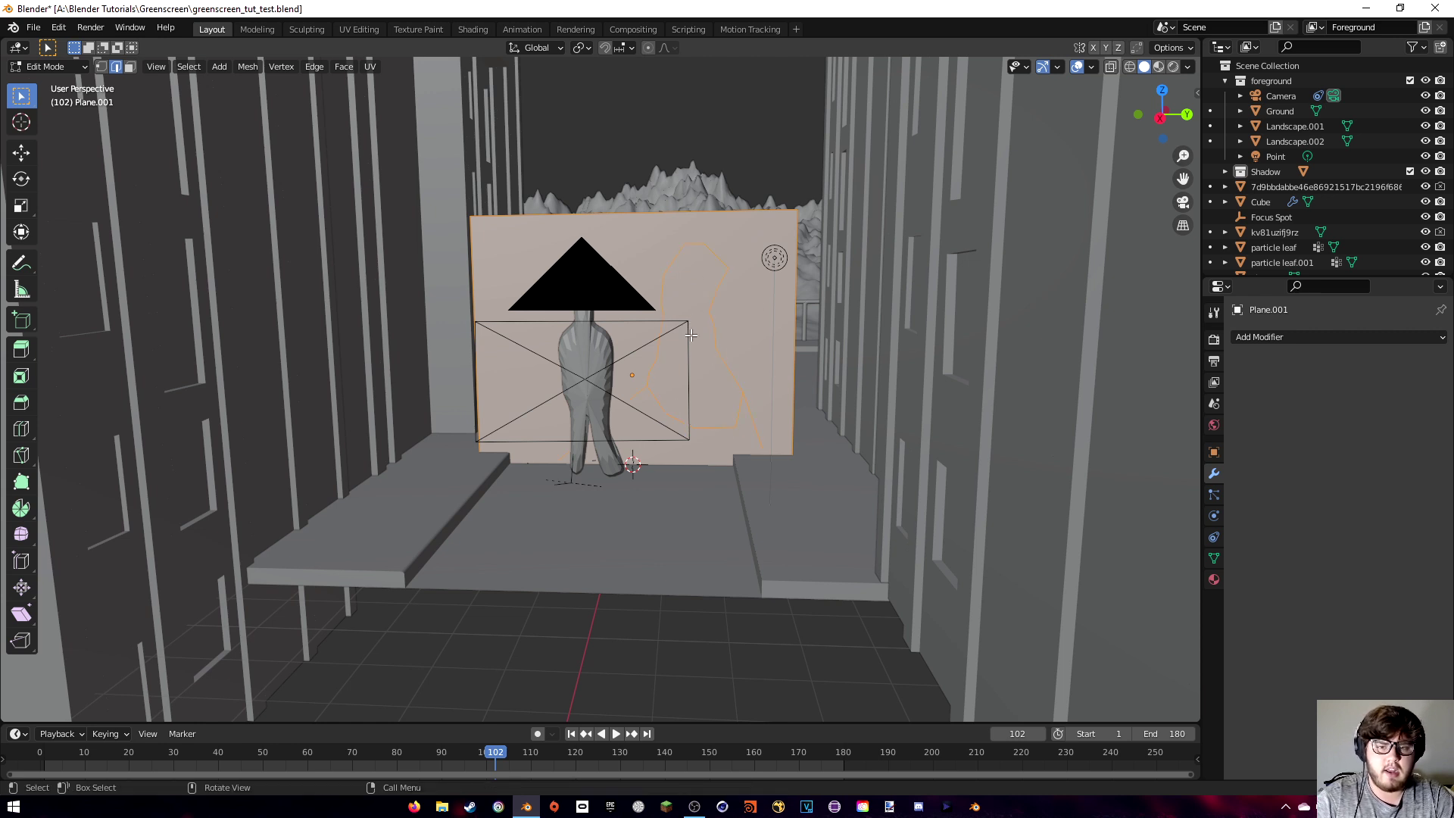
Delete the plane's two faces surrounding the cut silhouette, leaving only the silhouette face.
key("3")
left_click(630, 274)
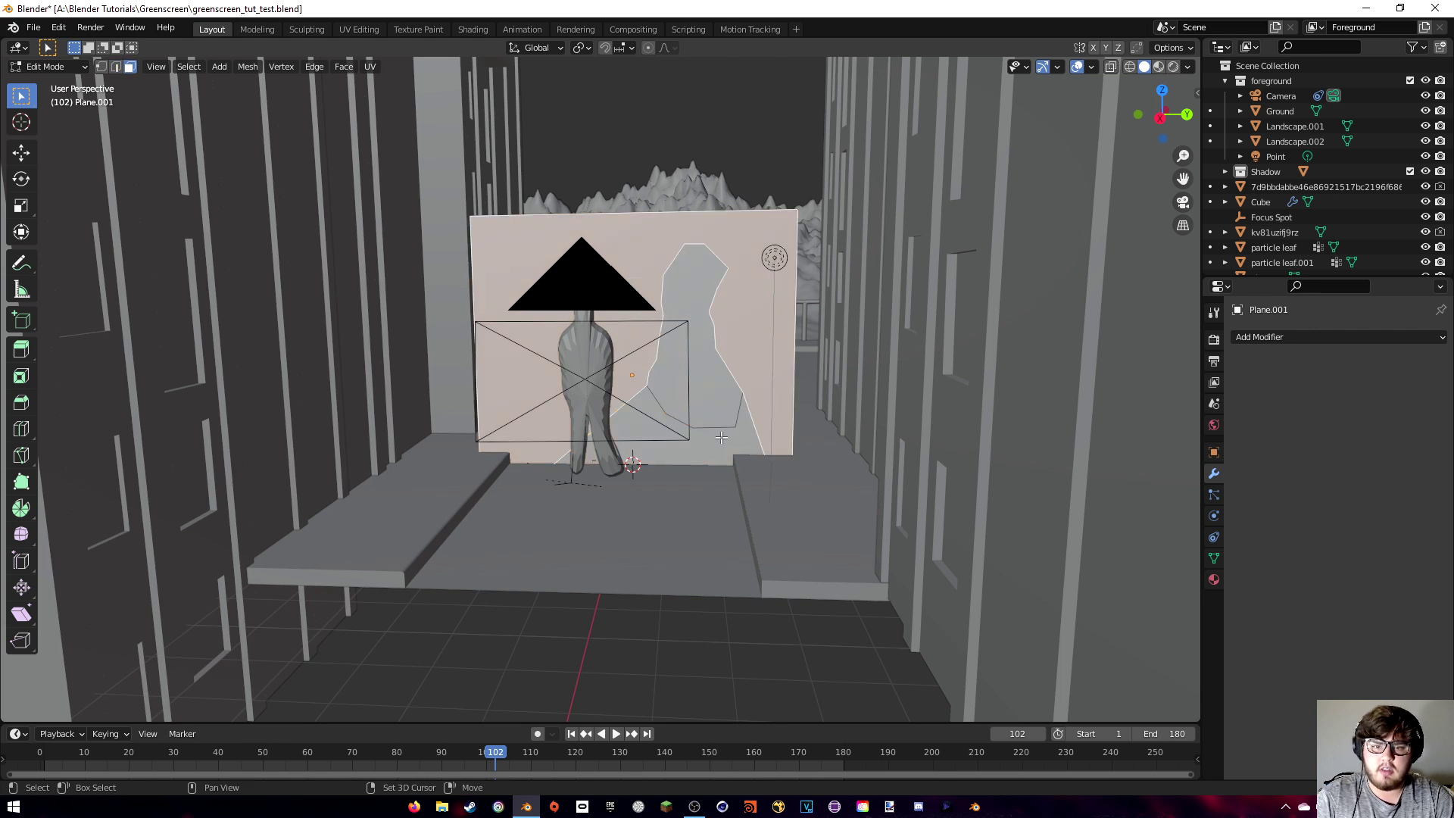
left_click(717, 439, "shift")
key("x")
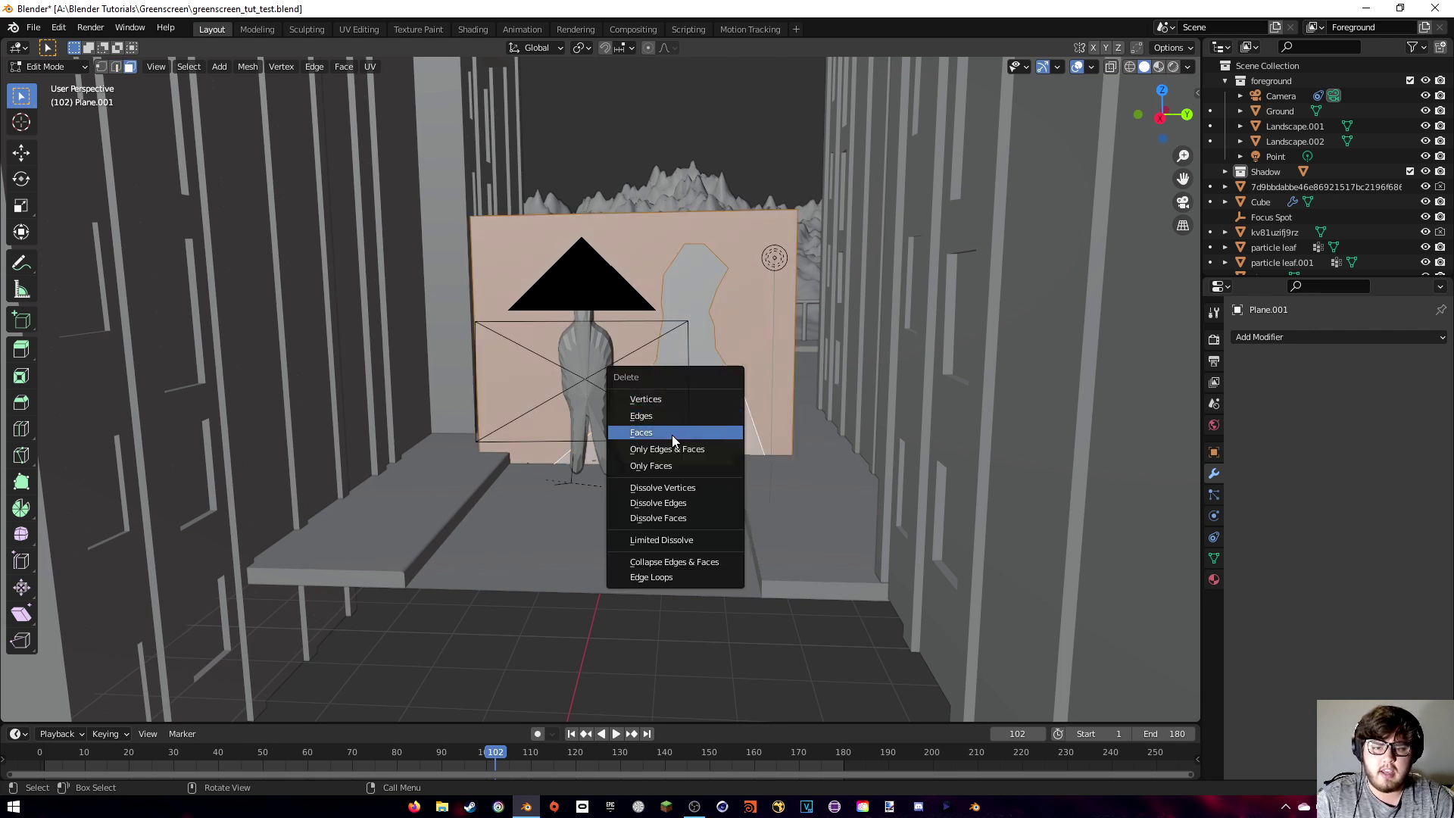
left_click(718, 428)
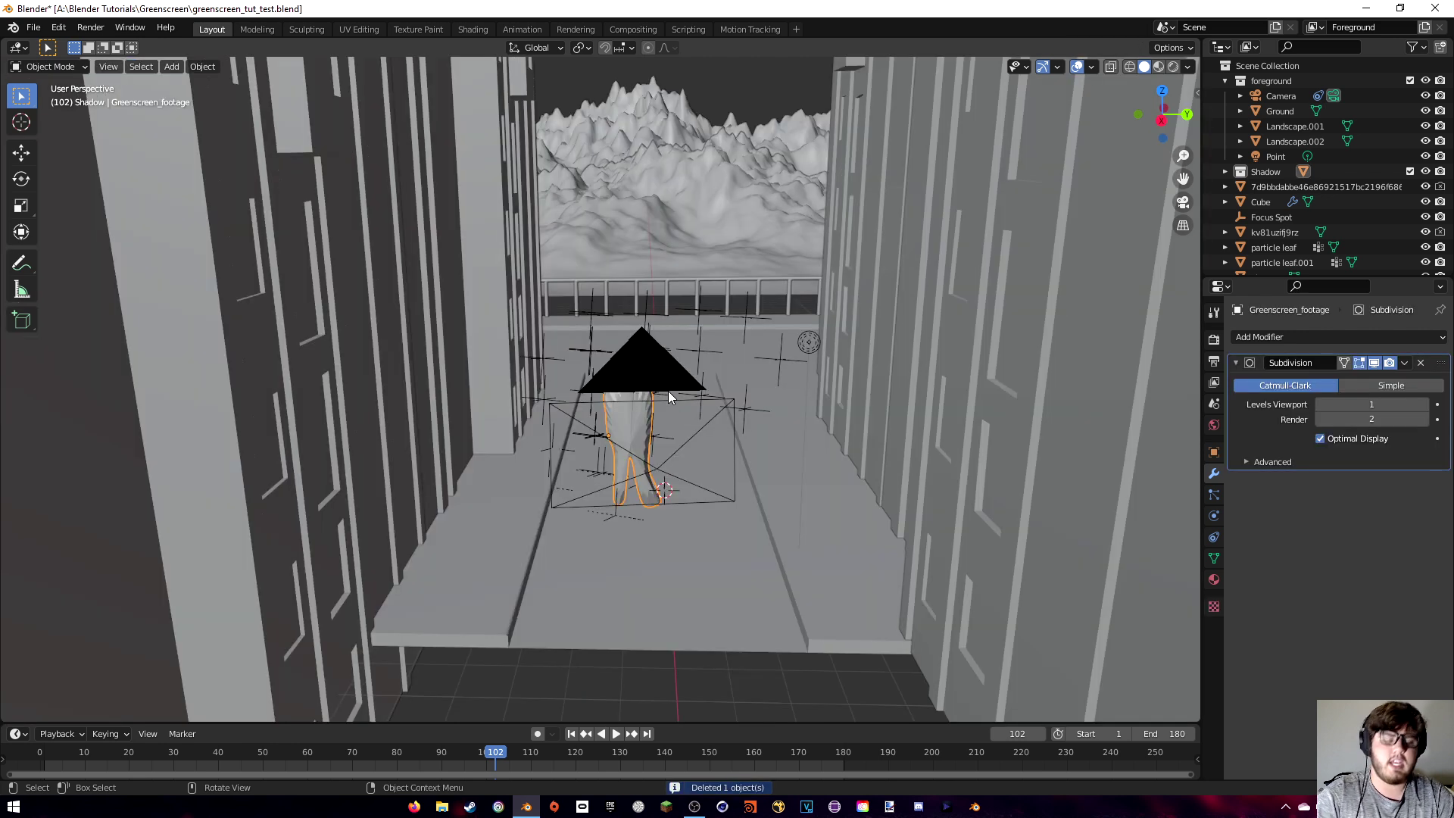
scroll(672, 385, "up", 7)
middle_click_drag(707, 369, 668, 365)
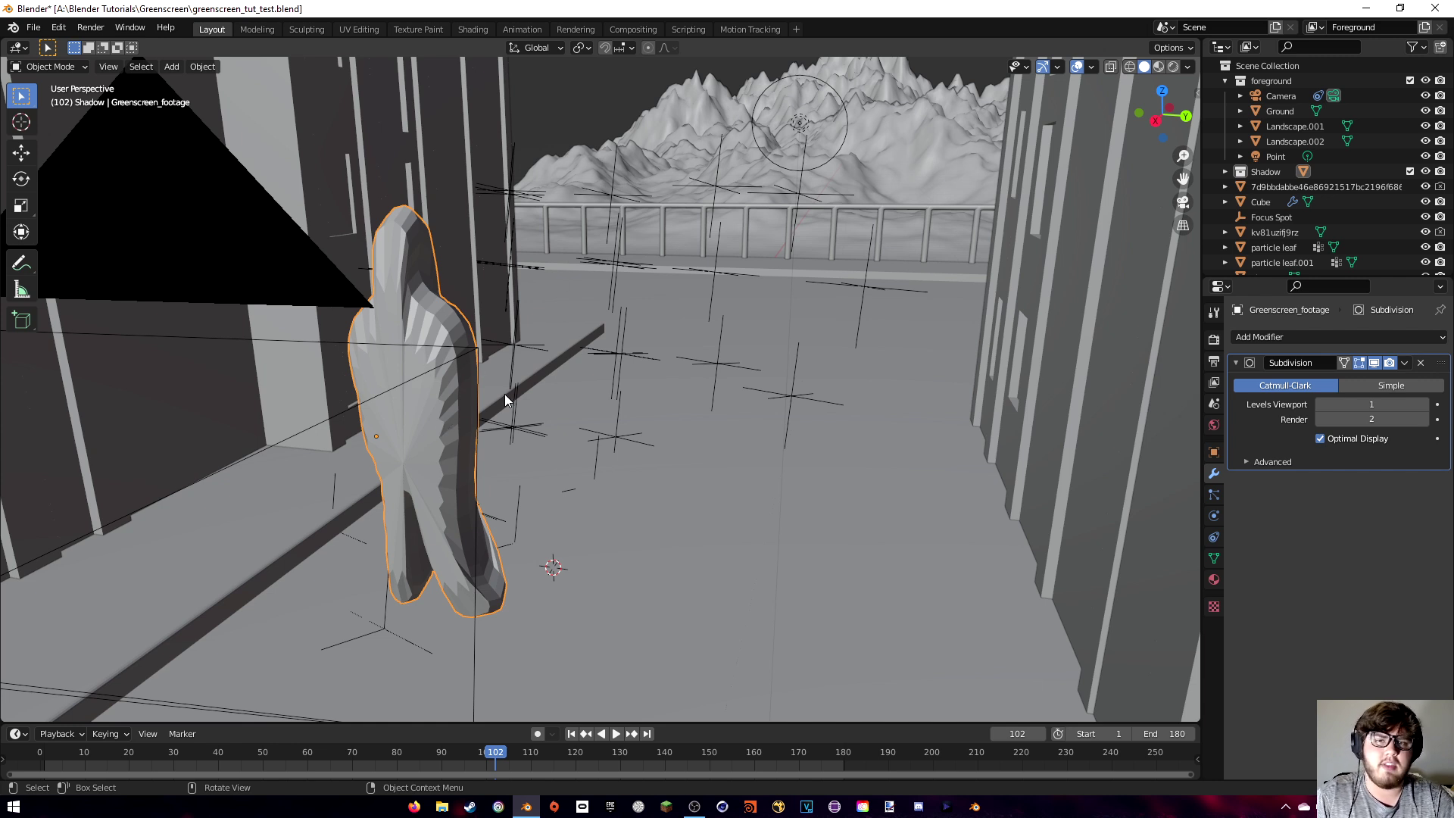
Open the View Layer options of the Shadow collection.
left_click(1269, 170)
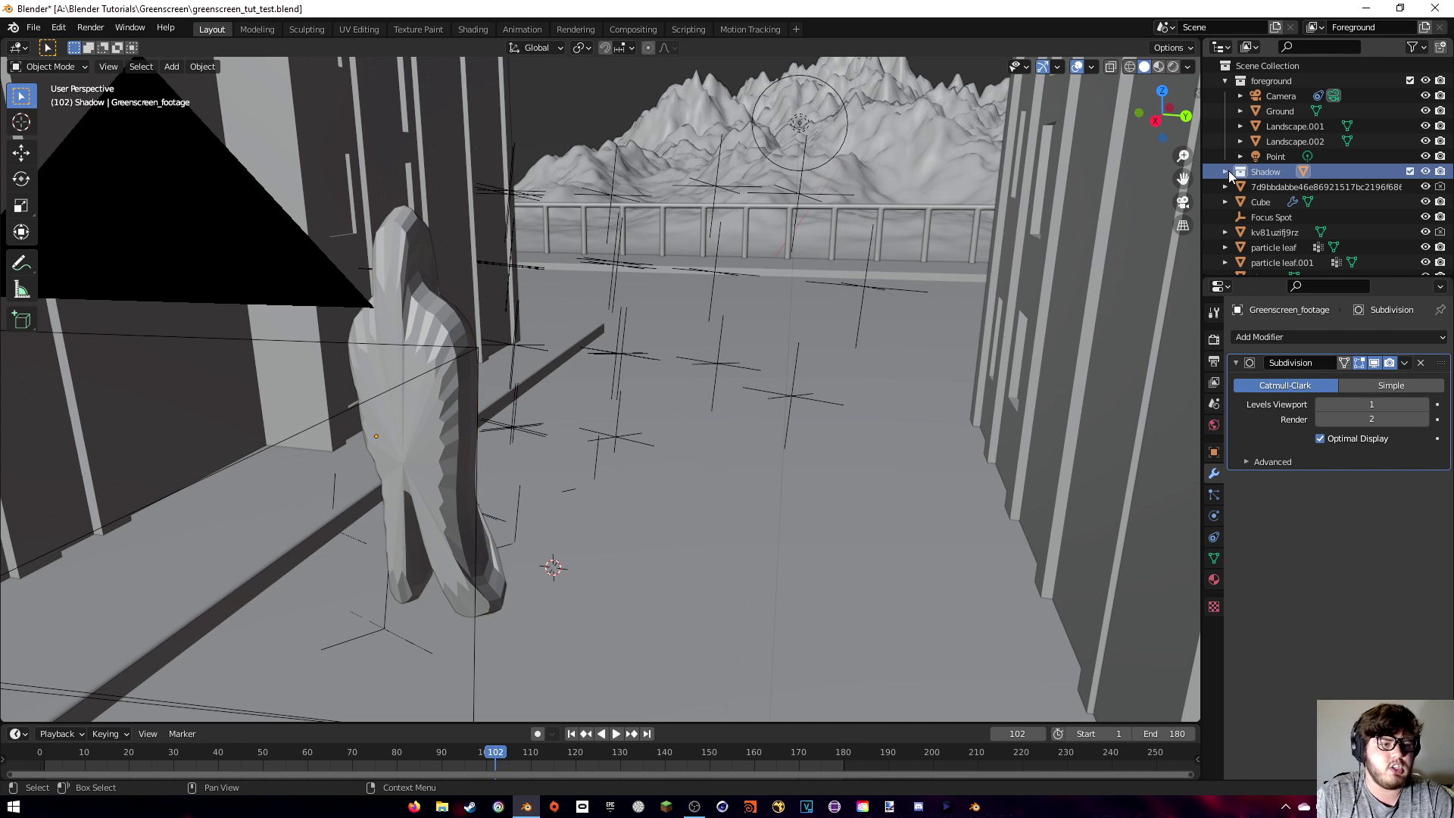
right_click(1254, 172)
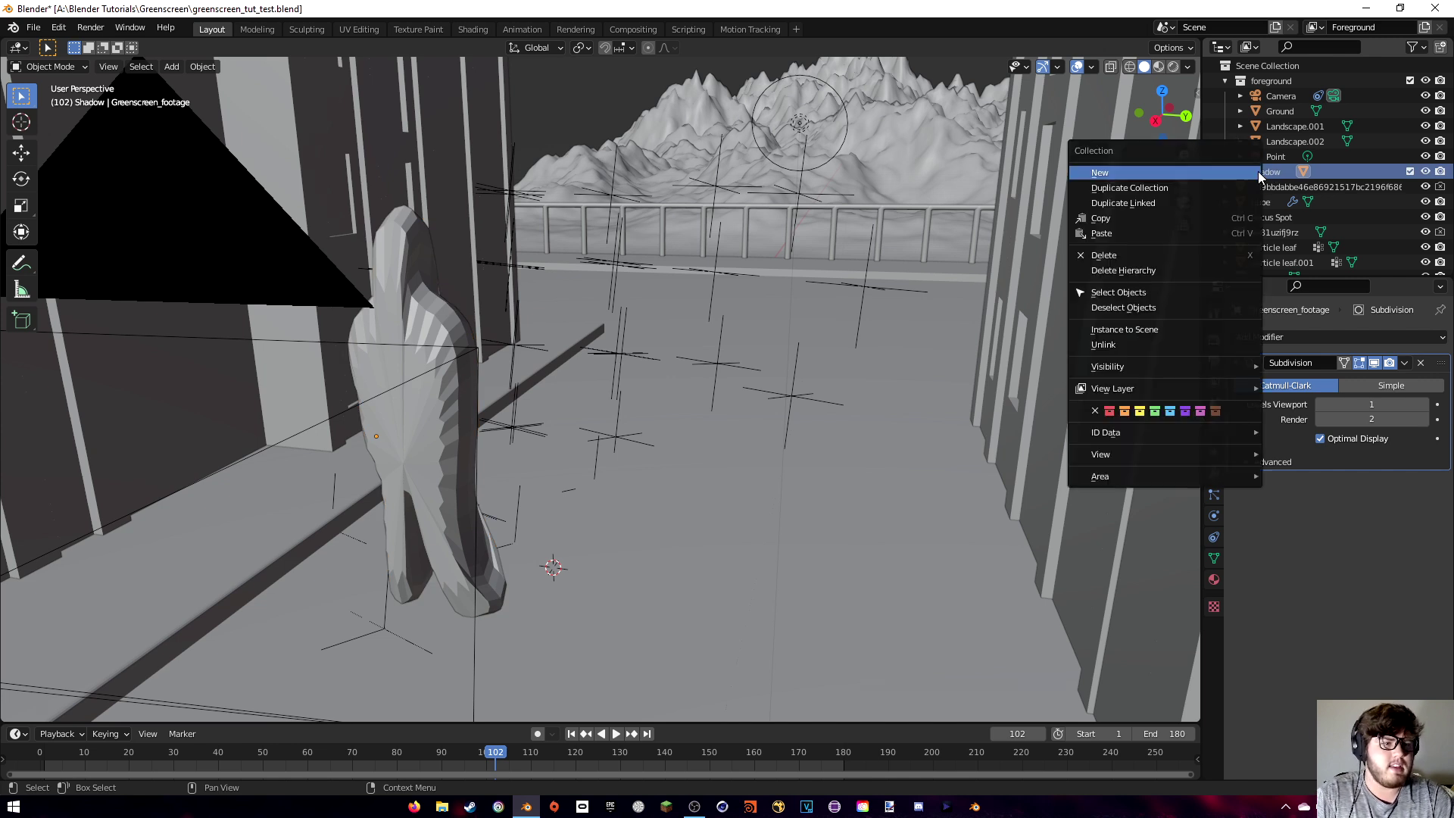
mouse_move(1136, 387)
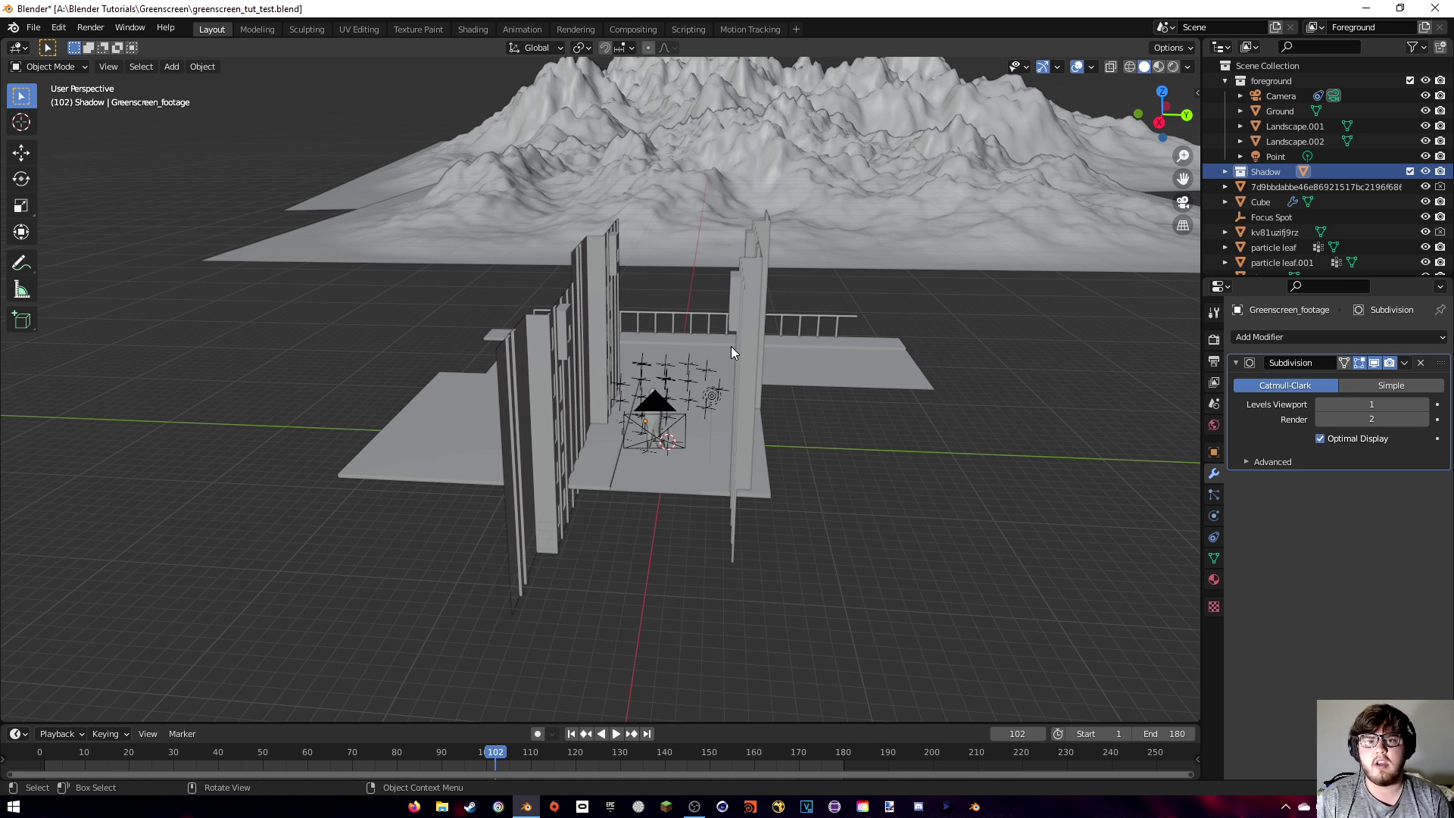
mouse_move(727, 478)
middle_mouse_down()
mouse_move(756, 462)
mouse_move(750, 481)
middle_mouse_up()
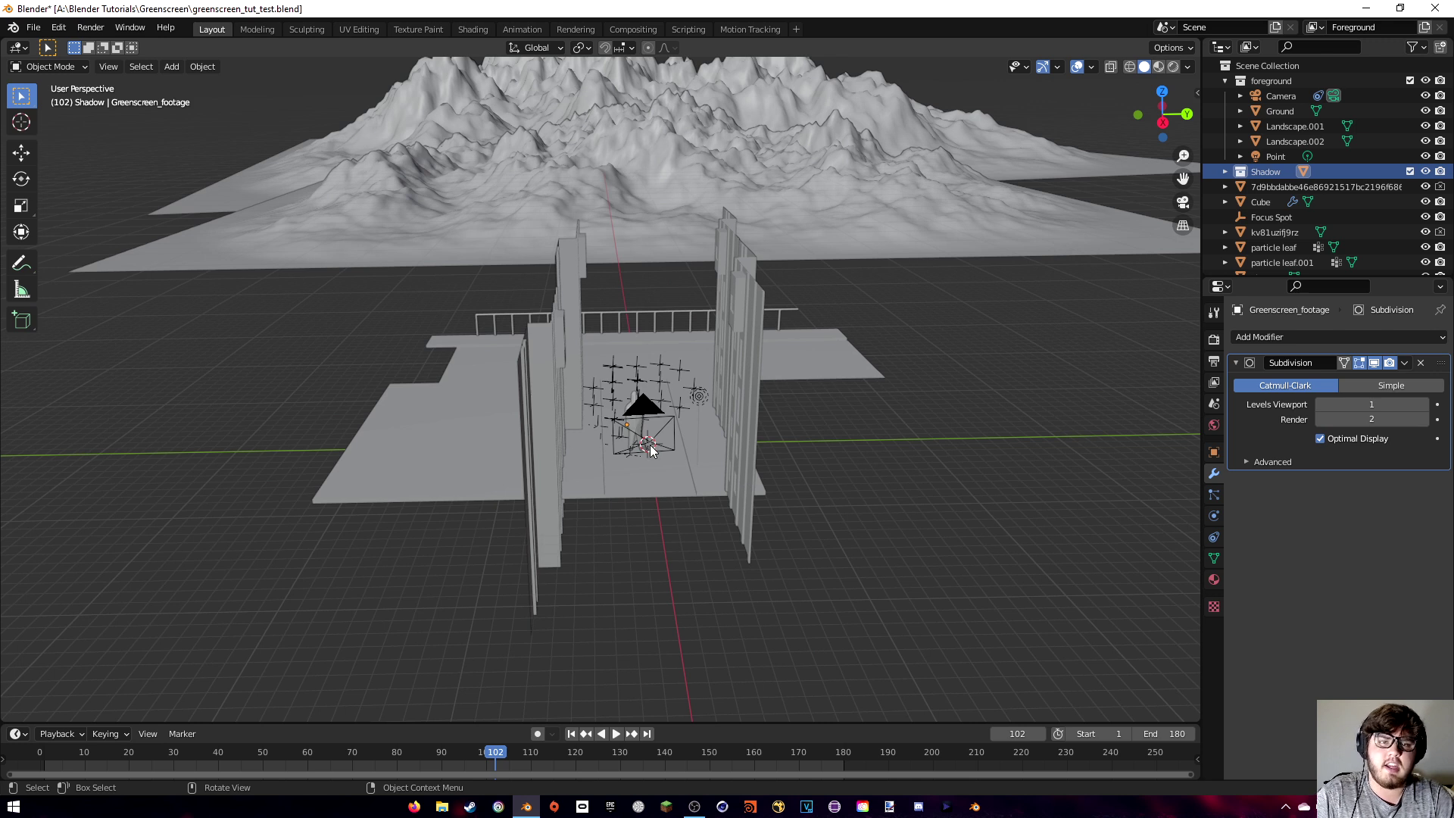
scroll(644, 424, "up", 5)
scroll(666, 417, "up", 1)
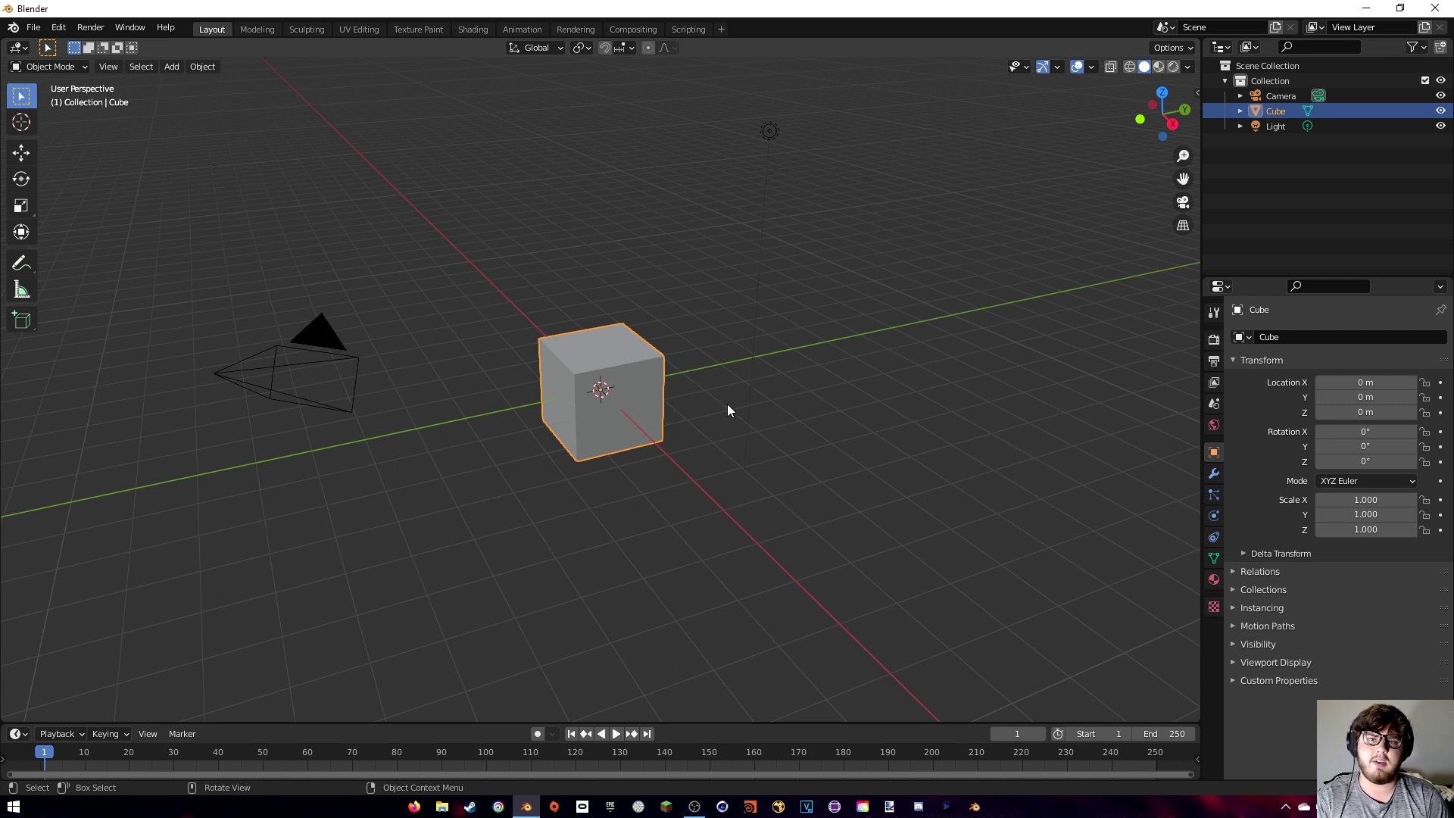
Set the output frame rate of the new scene to 23.98 fps.
left_click(1213, 362)
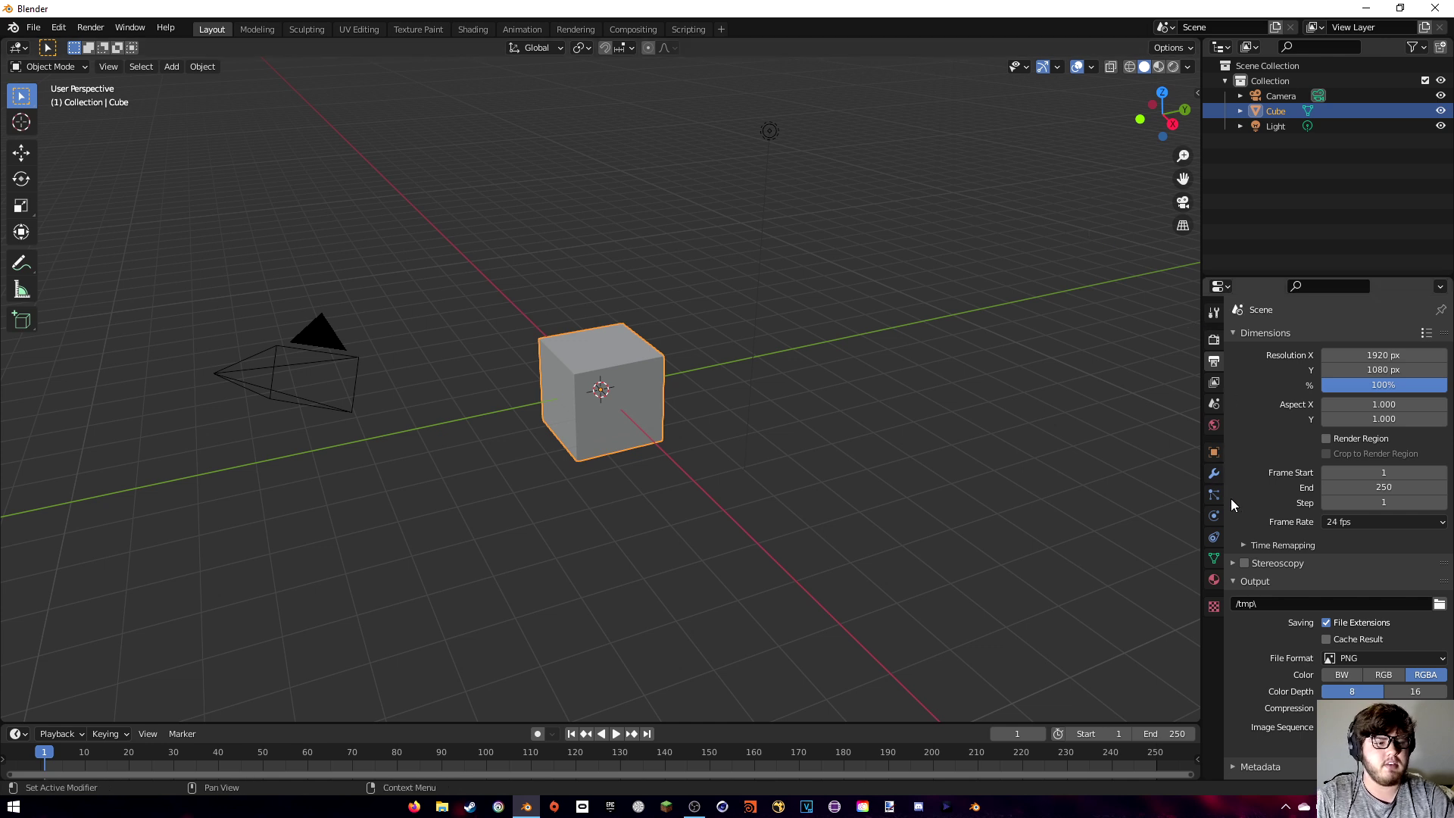
left_click(1325, 528)
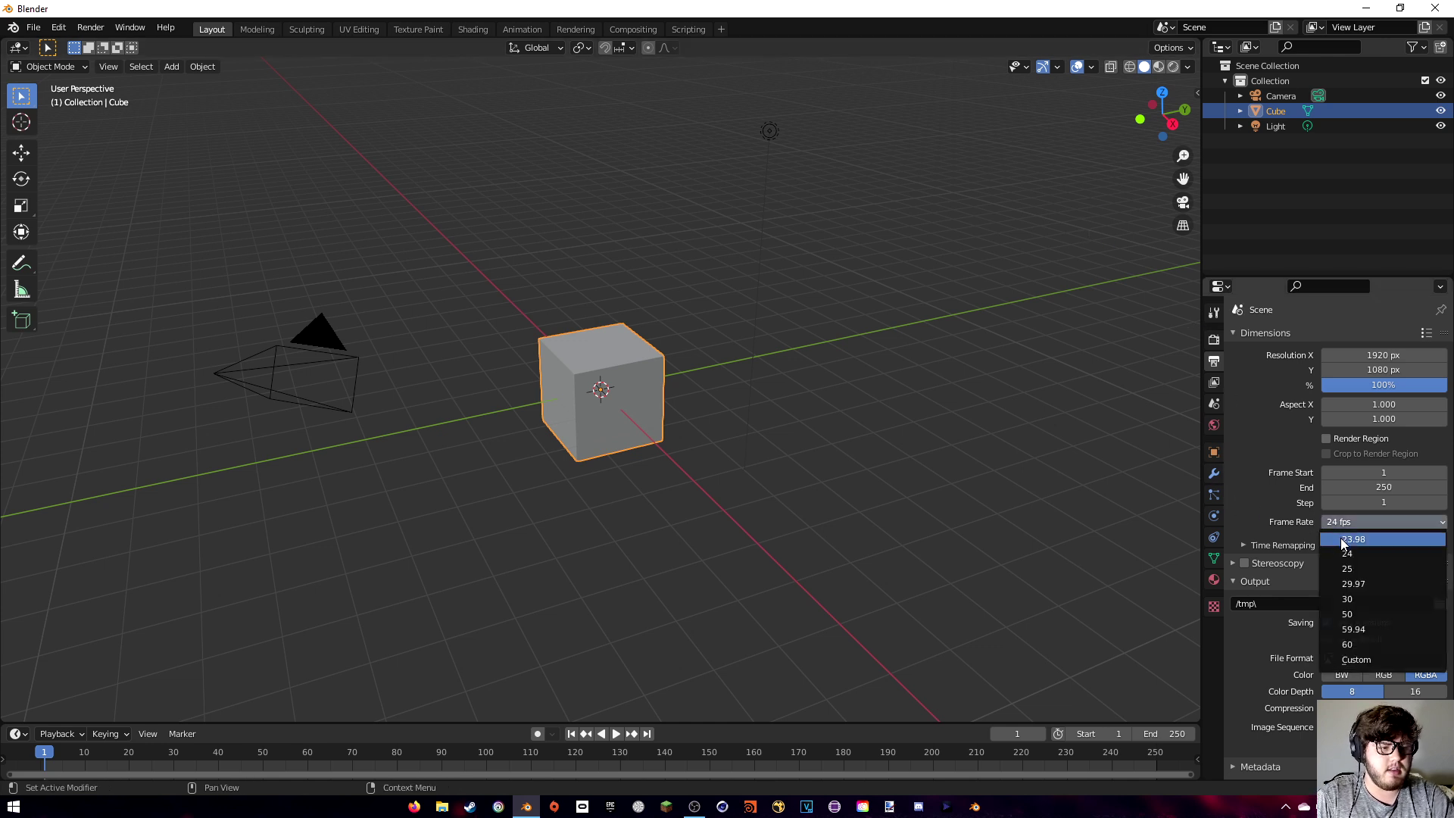
left_click(1348, 524)
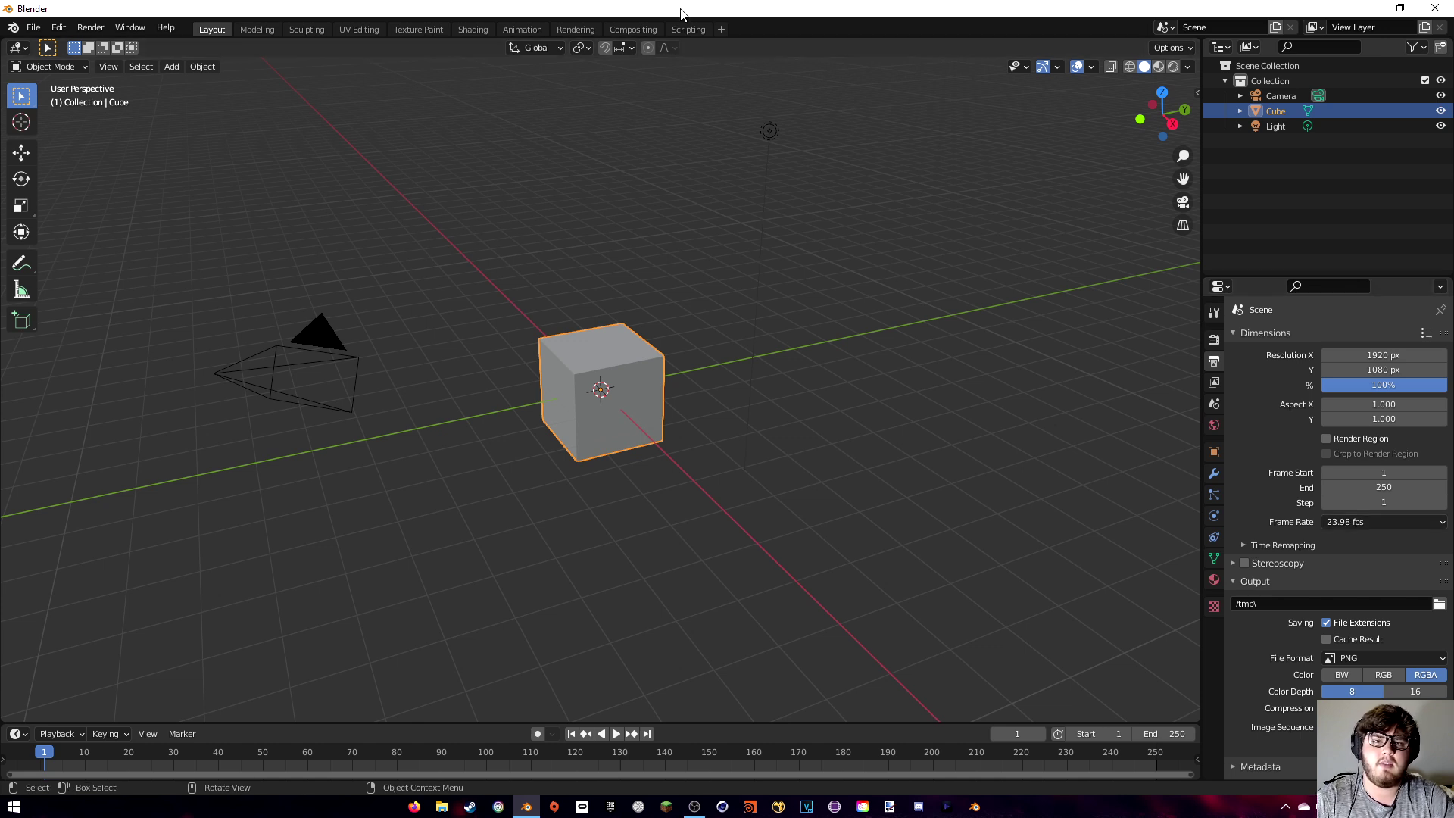
Enable nodes in the Compositing workspace and delete the Render Layers node, keeping only the Composite node.
left_click(640, 29)
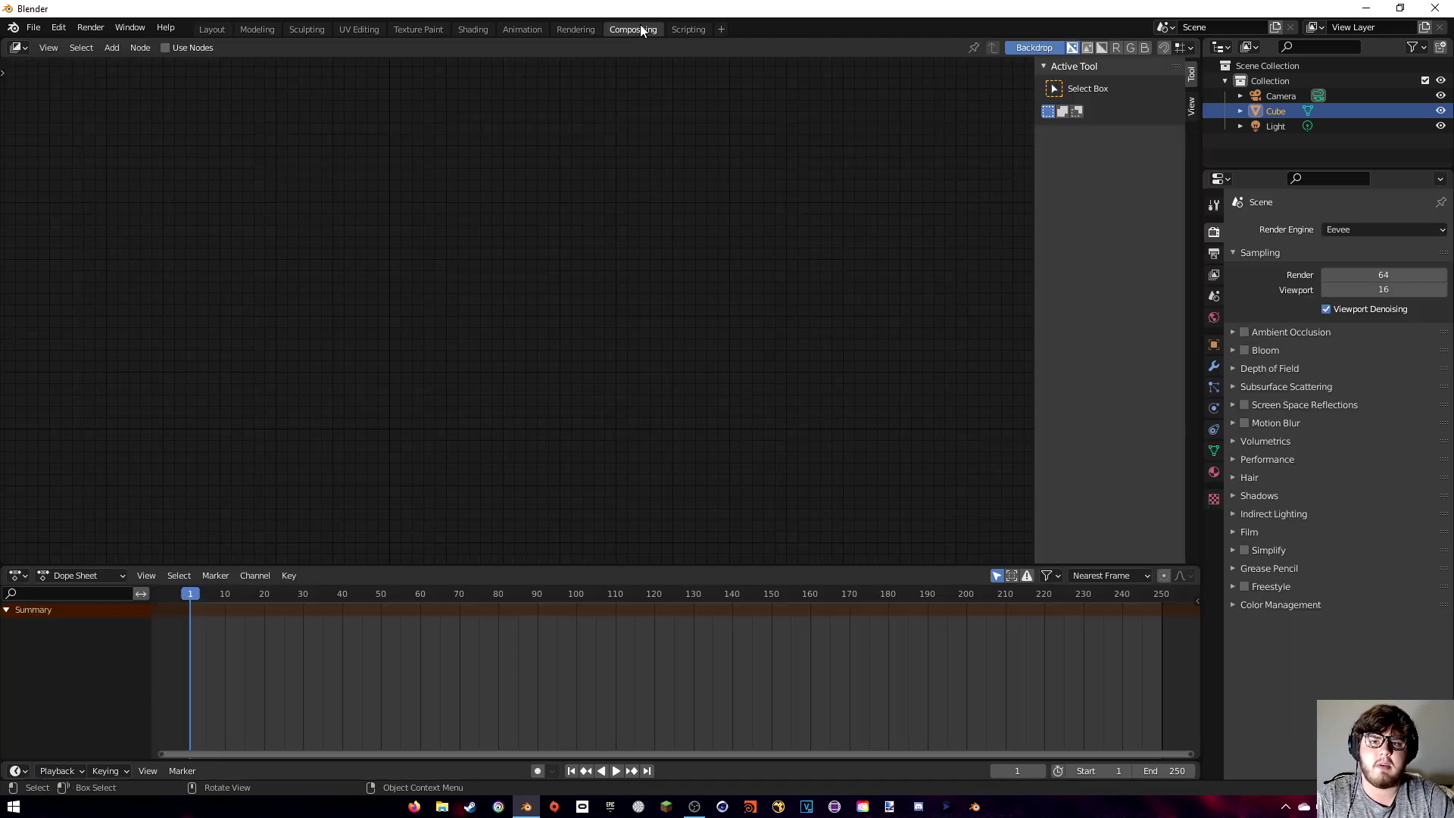
left_click(166, 48)
left_click_drag(234, 211, 434, 478)
key("x")
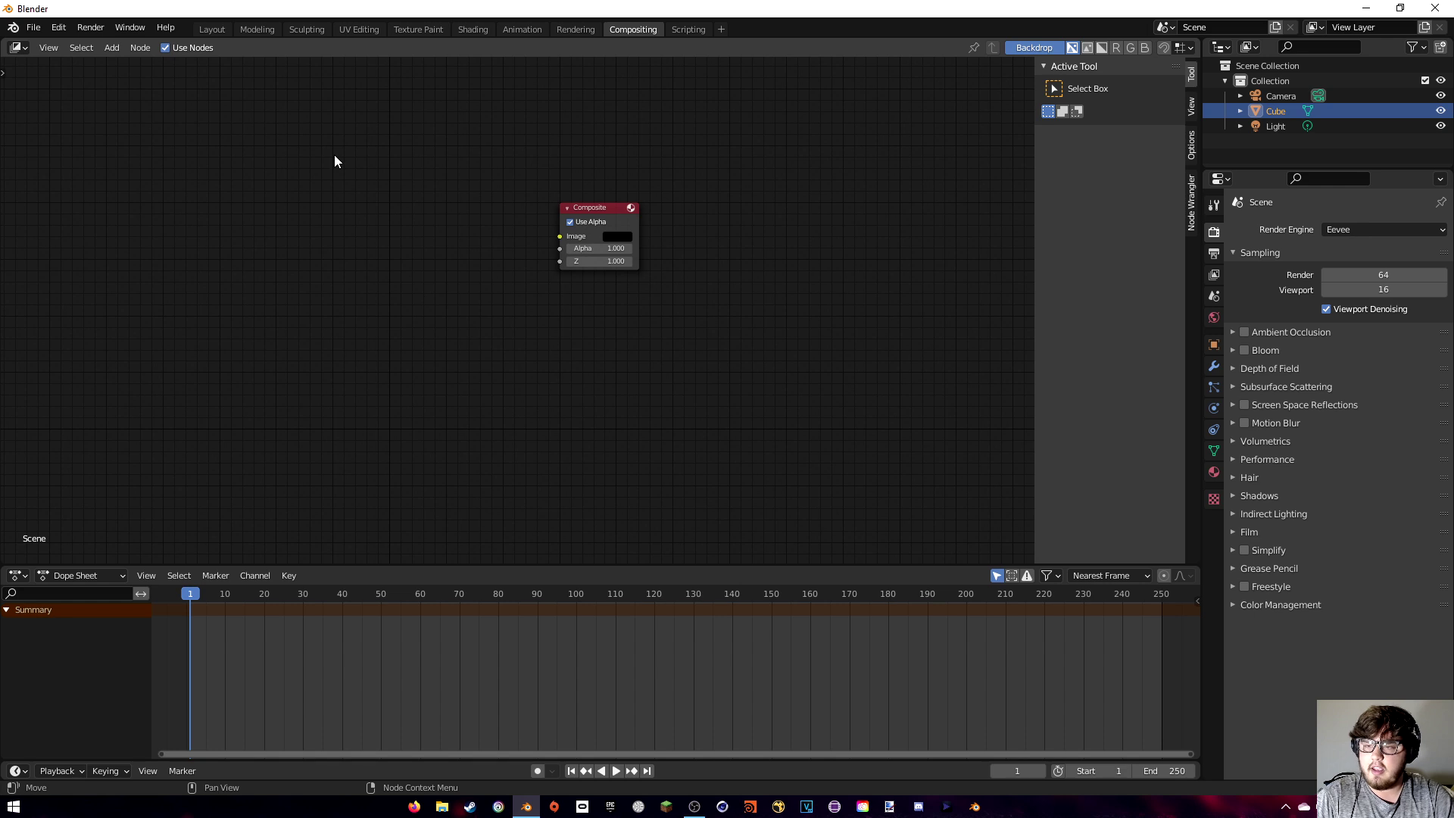
Search the add-ons preferences for "node" to check whether Node Wrangler is enabled.
left_click(58, 27)
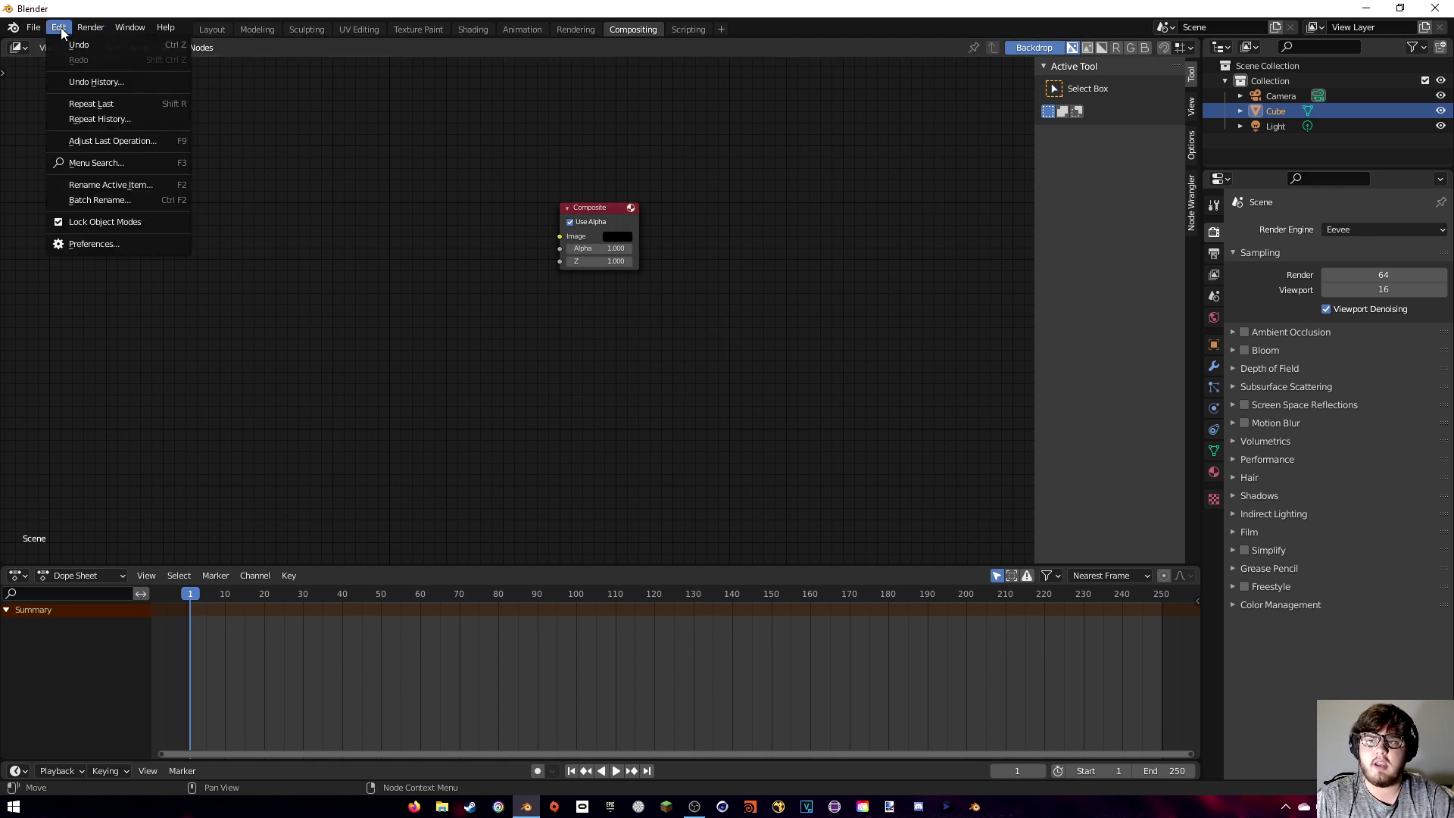
left_click(95, 244)
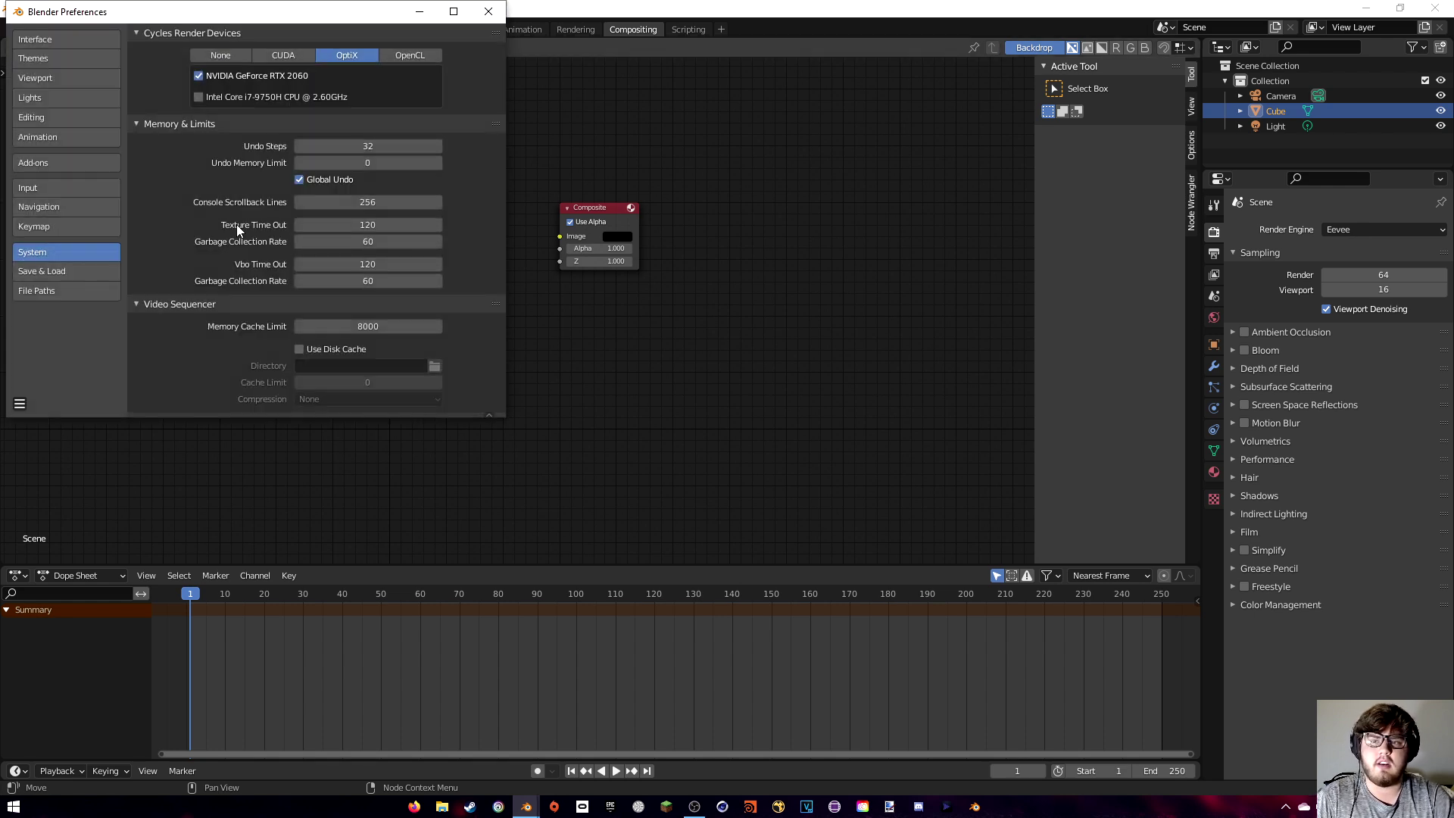
left_click(65, 162)
left_click(428, 56)
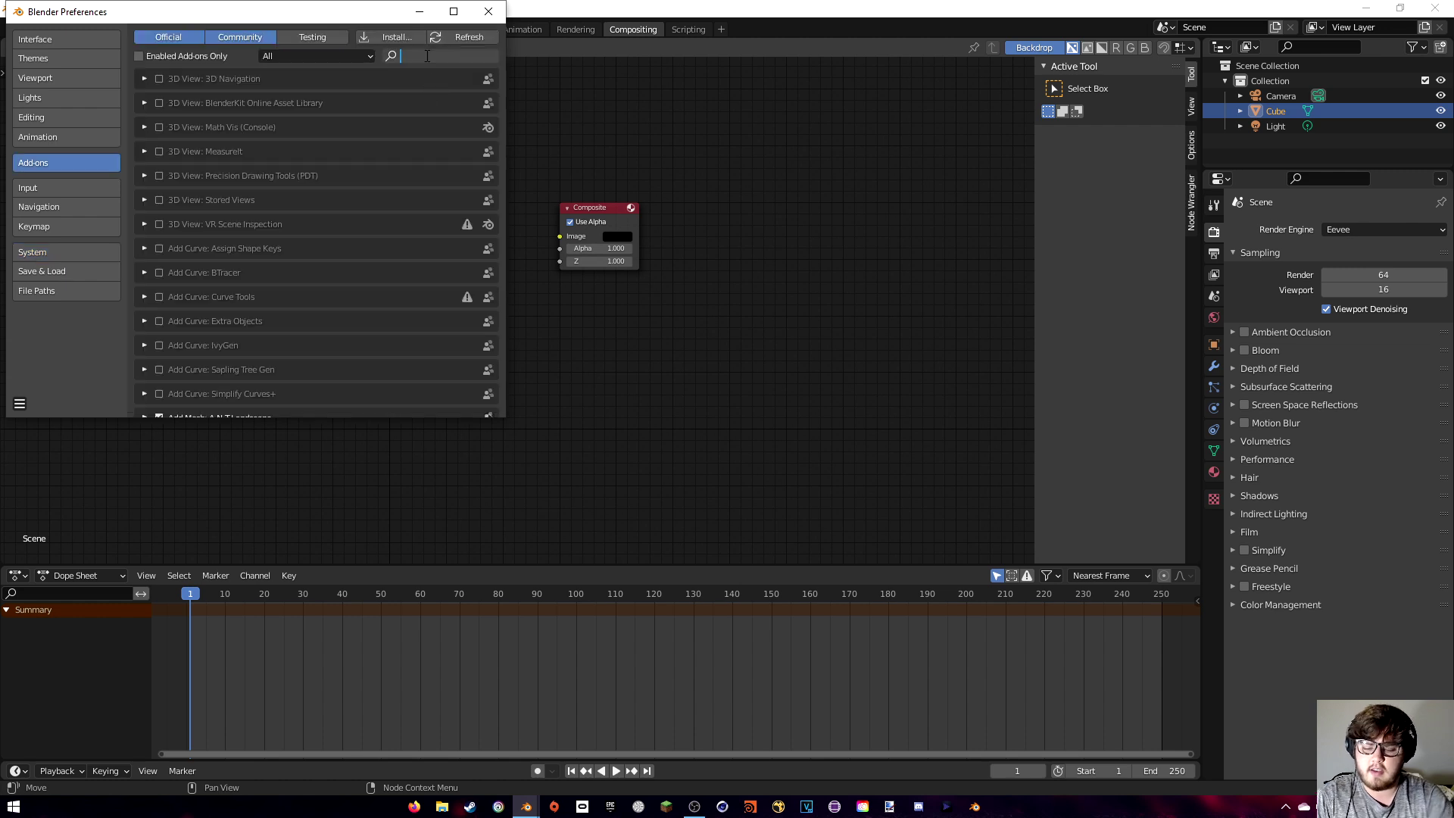
type("node")
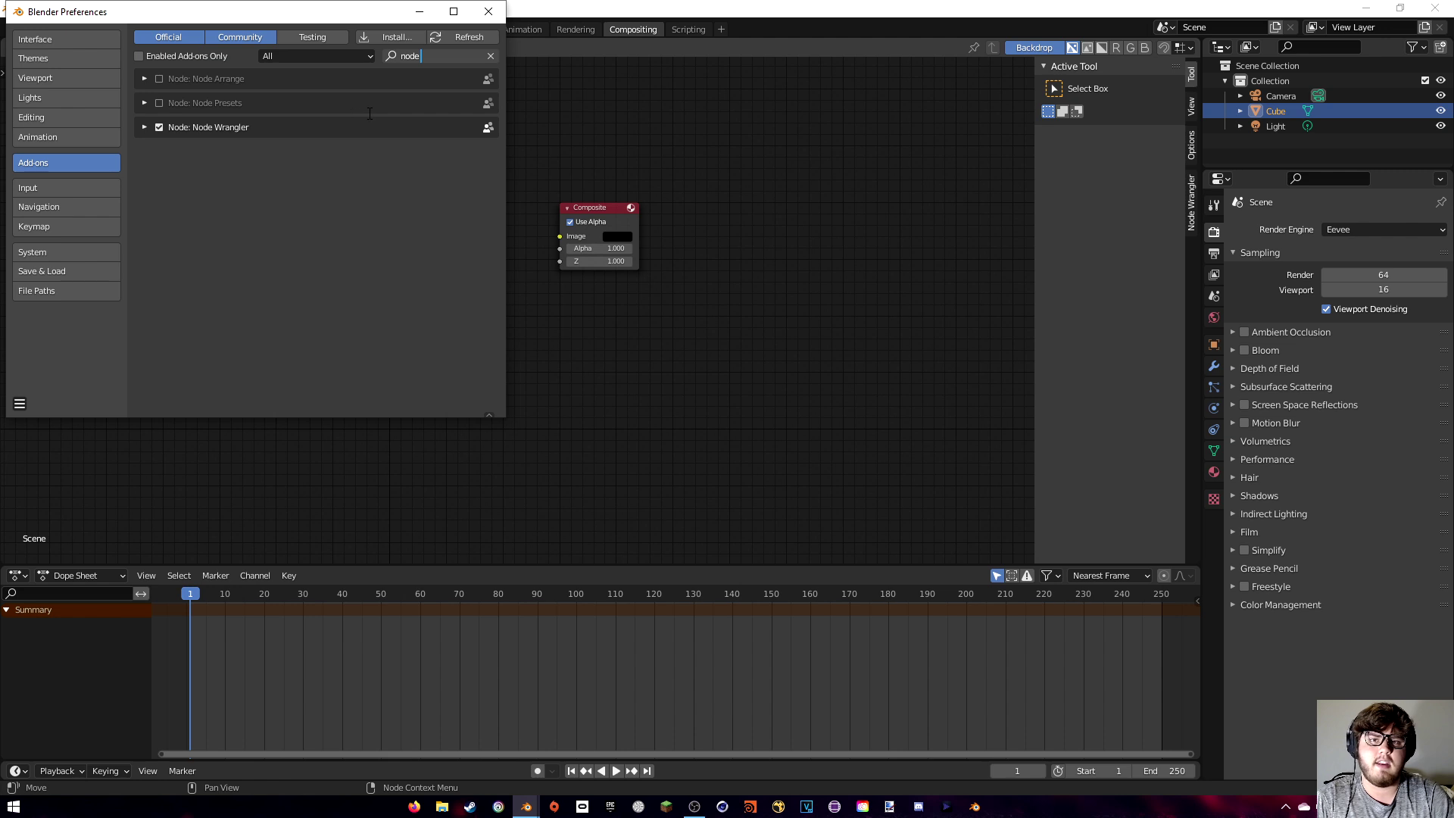
left_click(487, 11)
Add a Movie Clip node and load Greenscreen_footage.mp4 into it.
key("shift+a")
type("mvo")
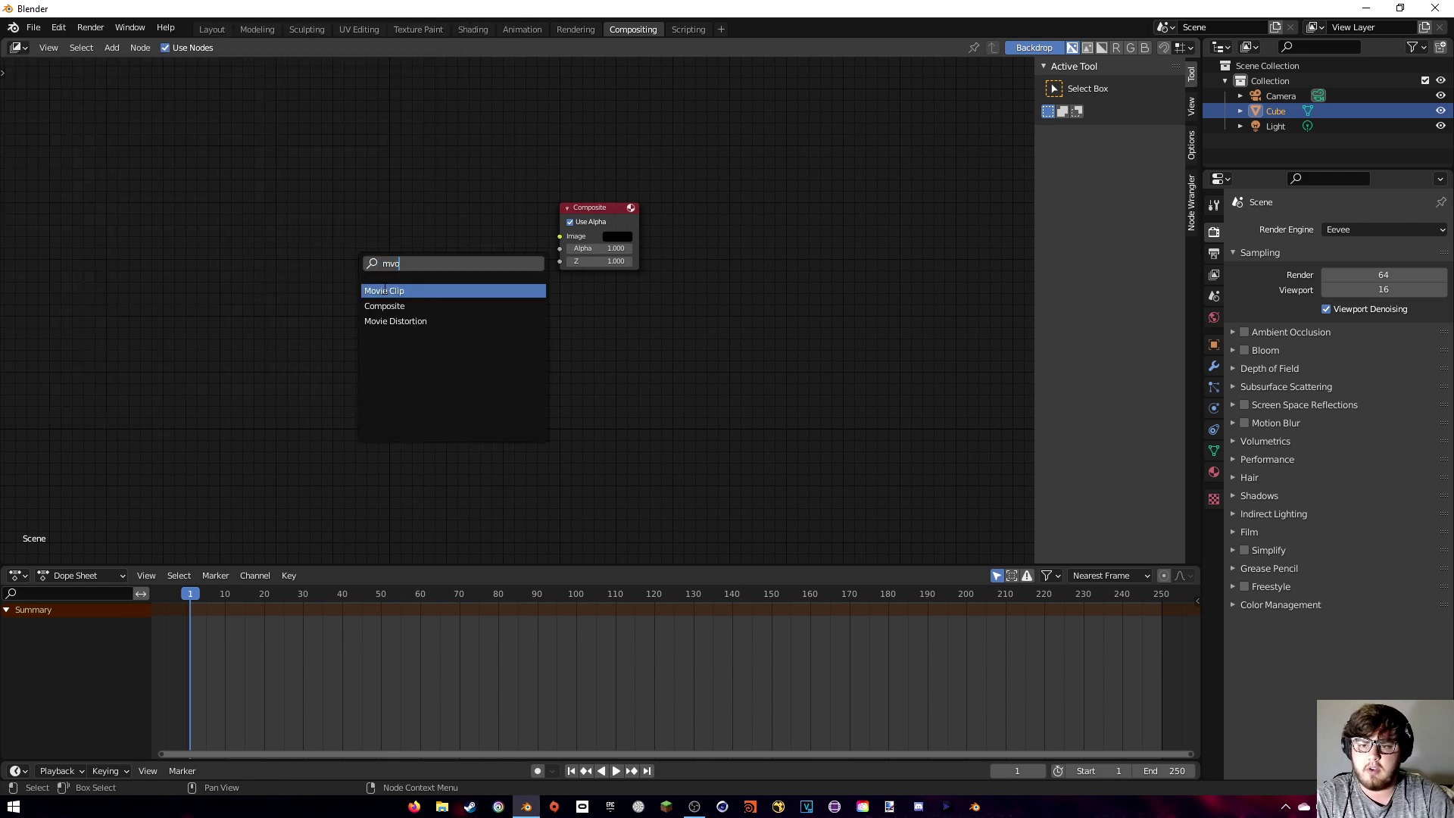
key("Return")
left_click(359, 439)
left_click(473, 59)
left_click(605, 172)
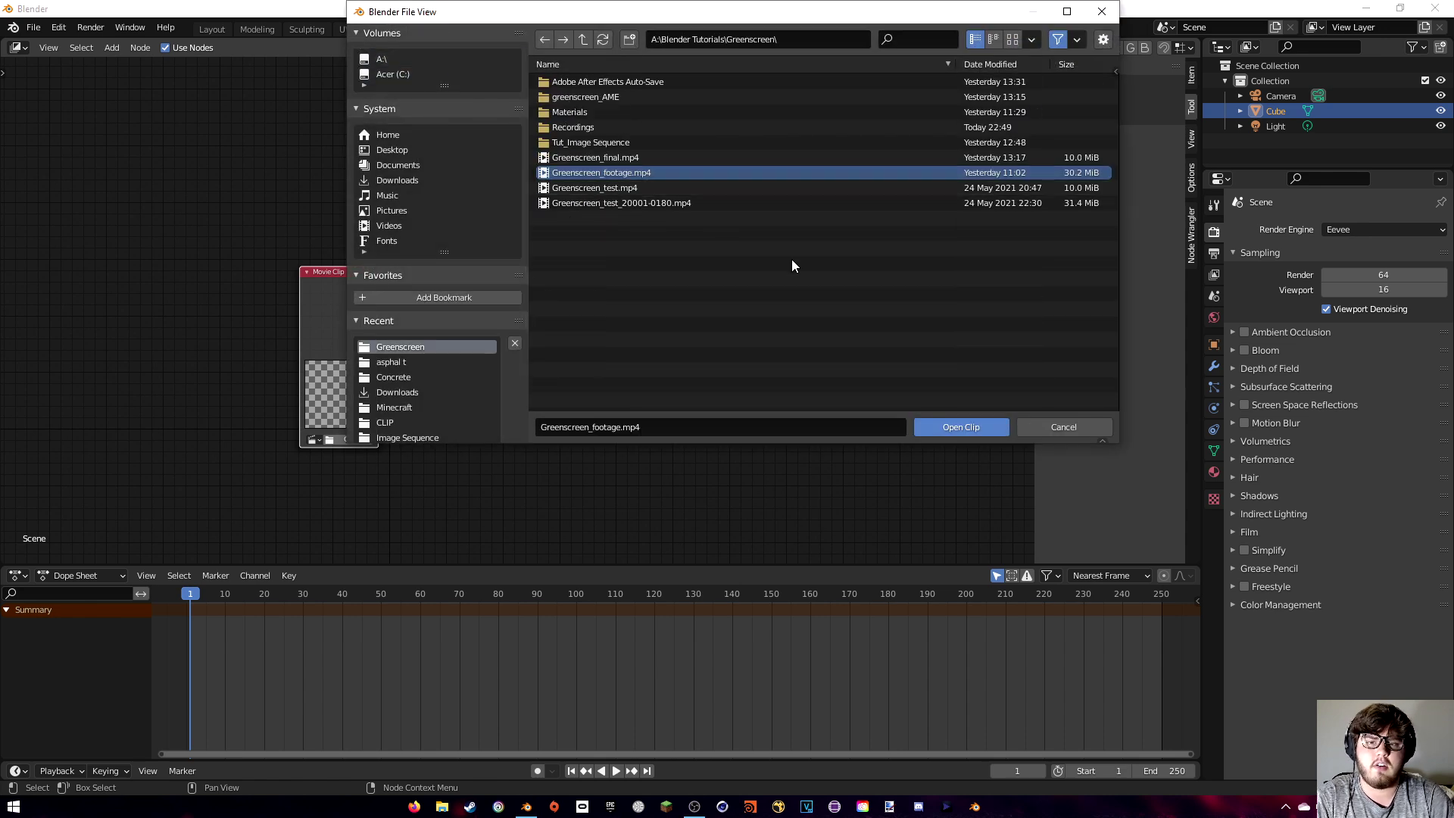
left_click(979, 429)
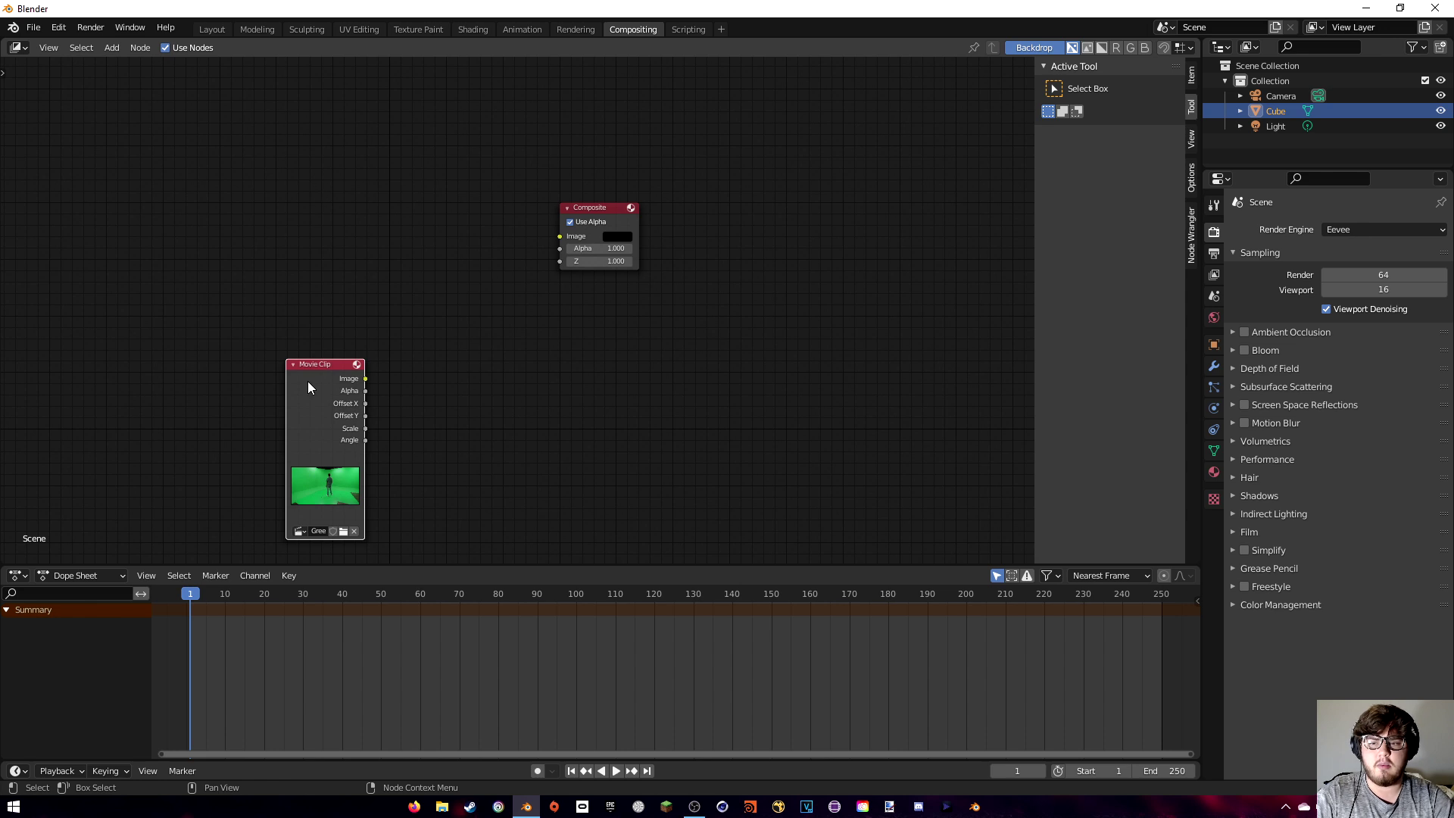
key("shift+d")
left_click(314, 178)
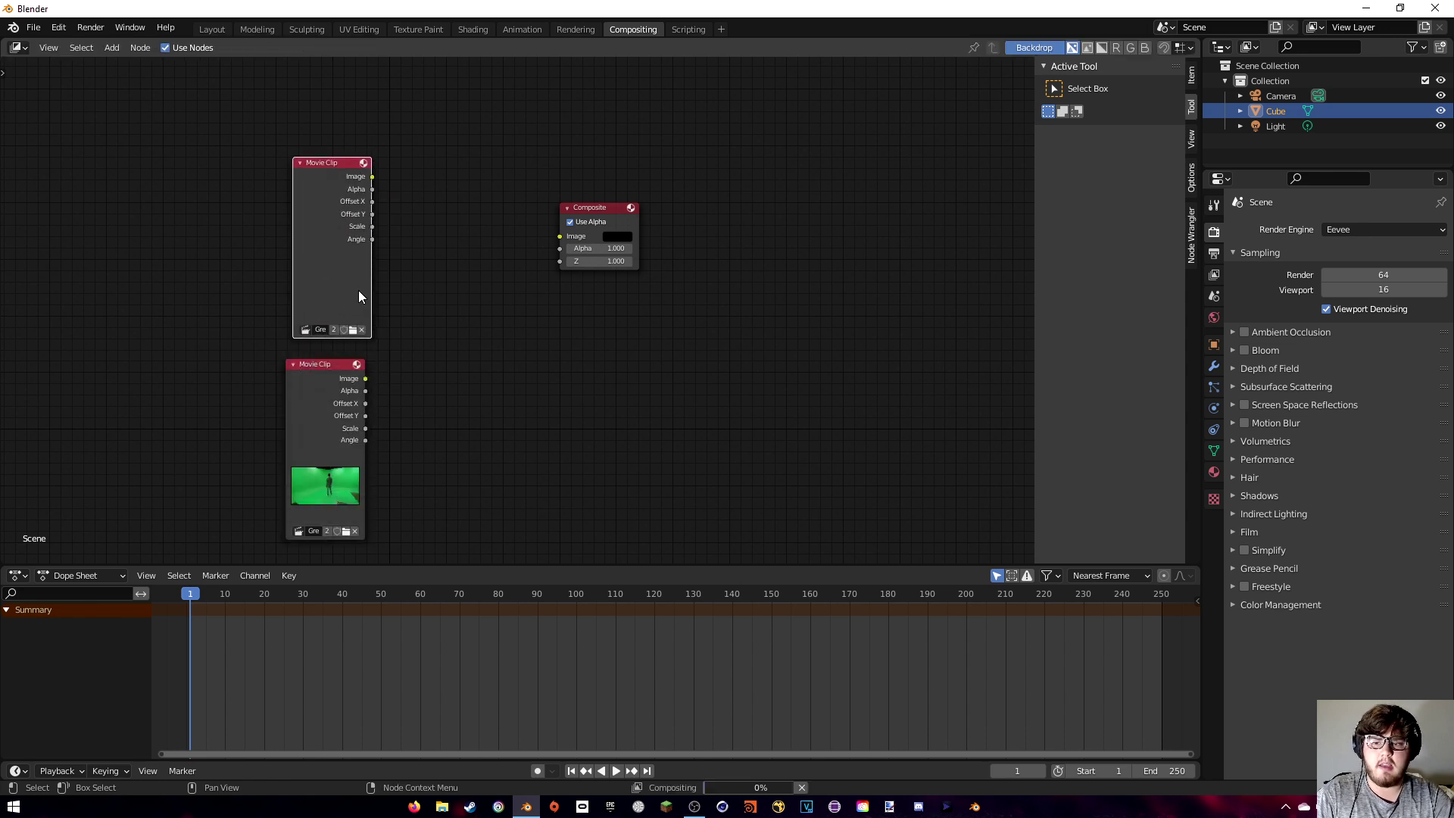
left_click(362, 329)
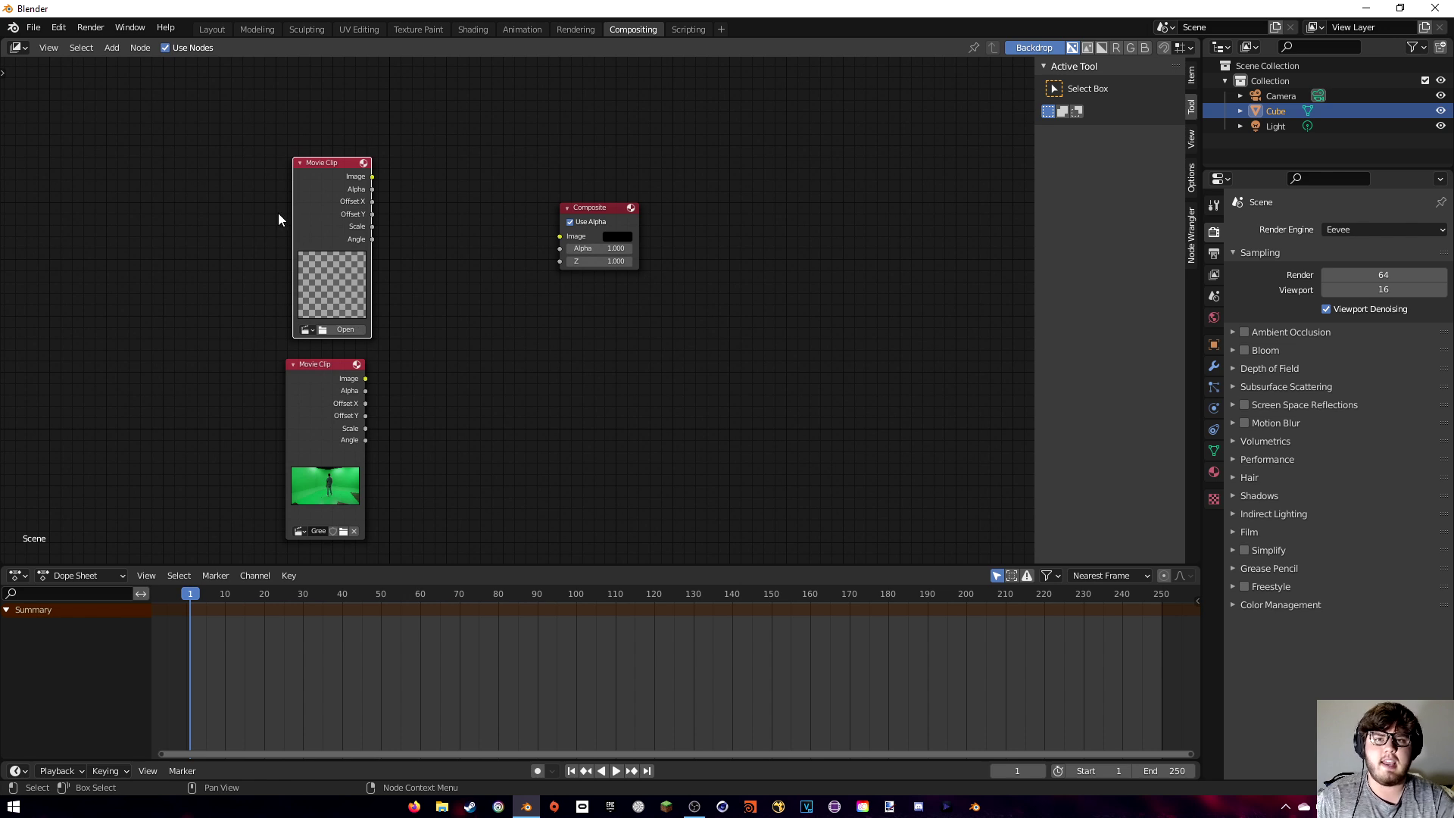
key("x")
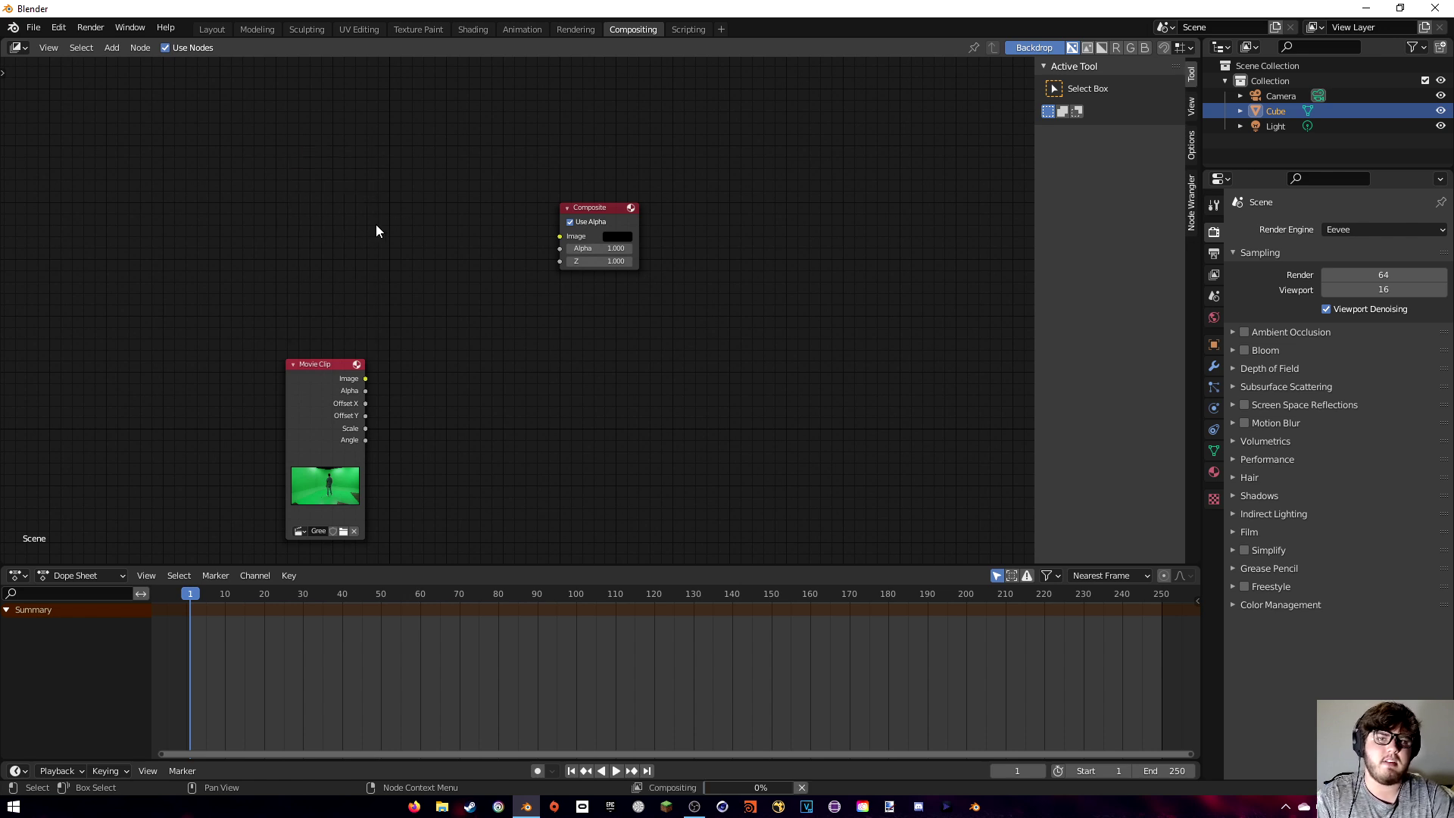
Add an Image node above the Movie Clip node and load the rendered street image sequence starting at 0001.png from the Blender Tutorials folder.
key("shift+a")
type("image")
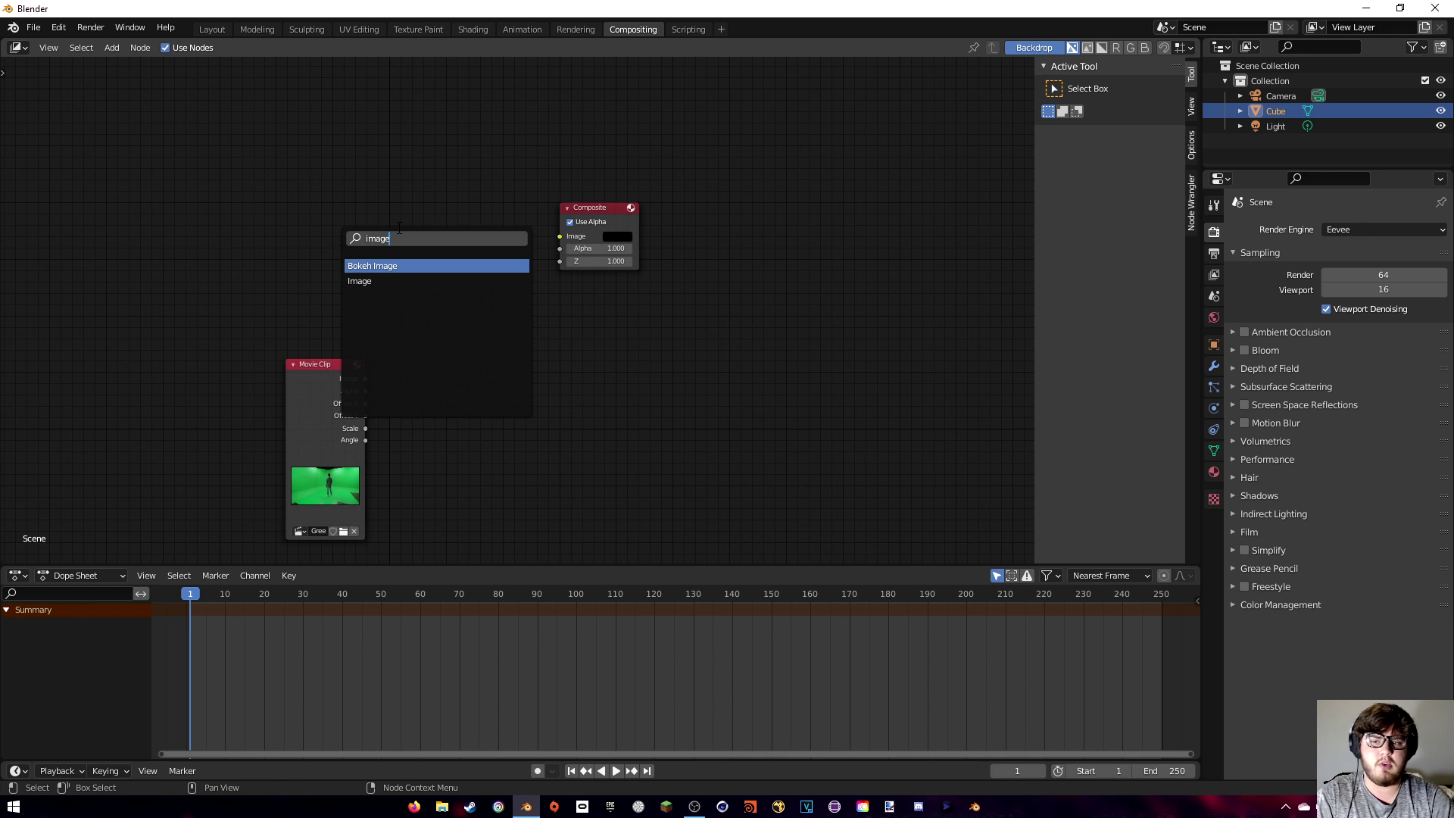
key("Down")
key("Return")
left_click(350, 309)
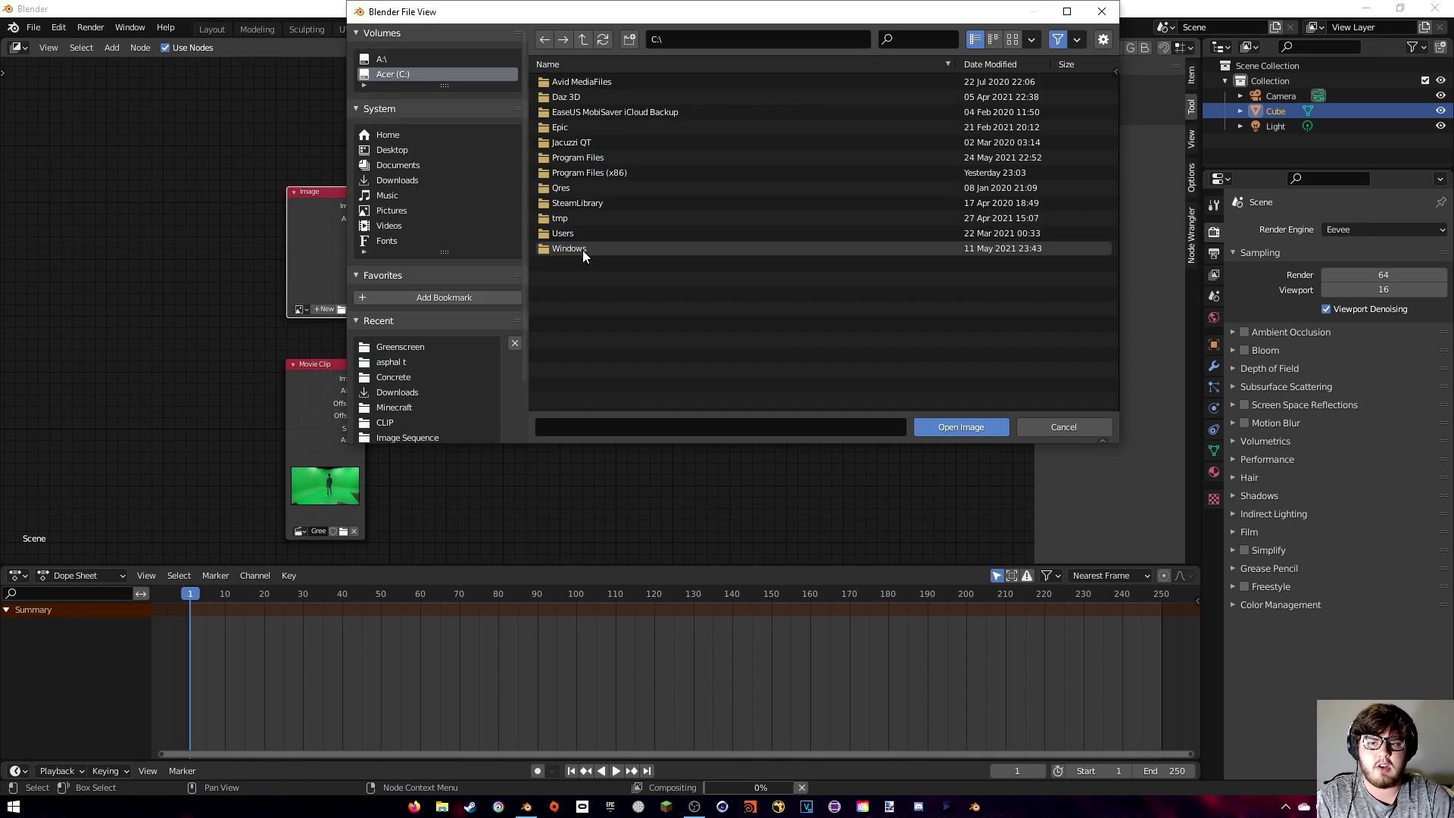
left_click(380, 60)
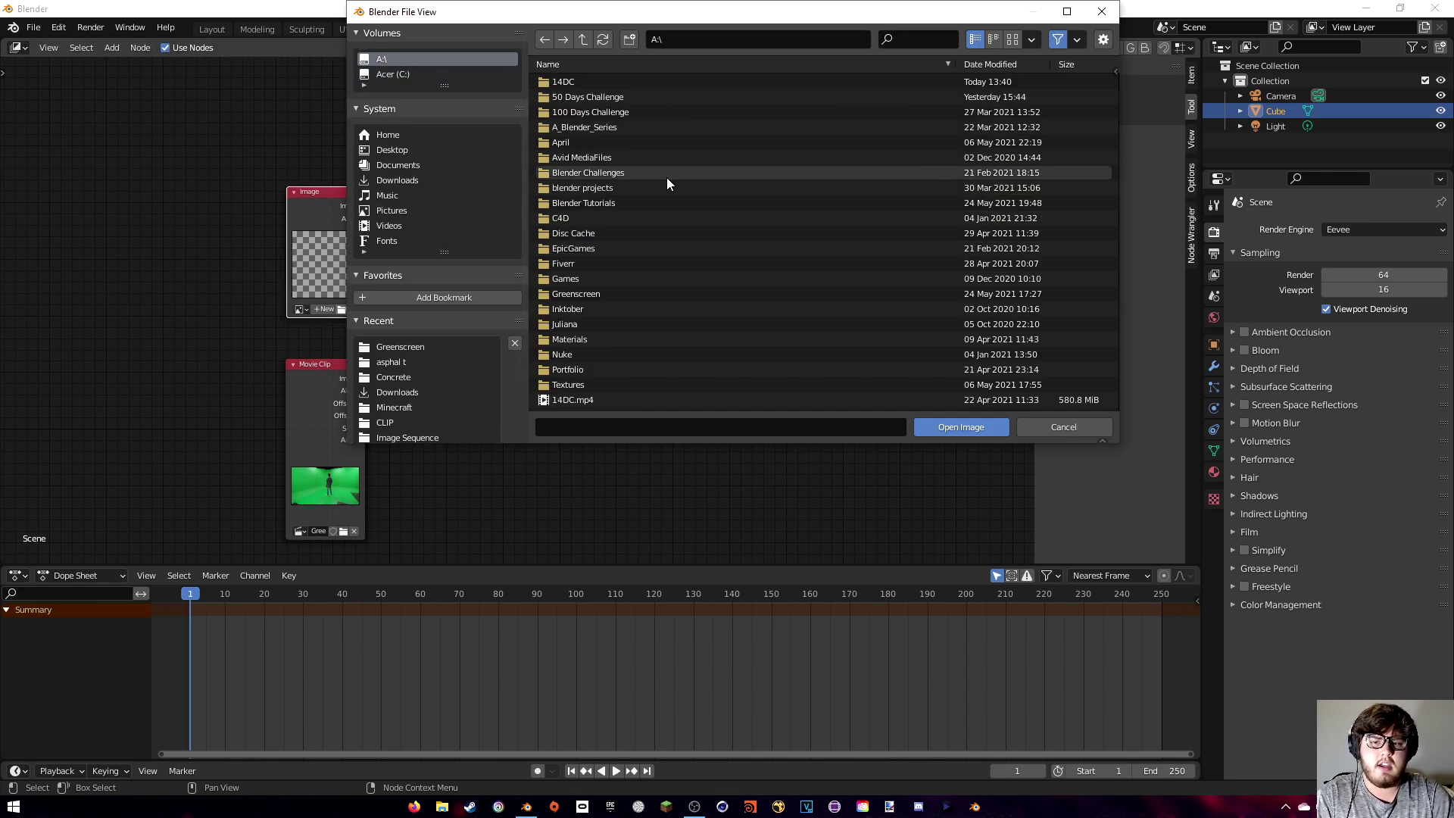
double_click(603, 197)
double_click(585, 203)
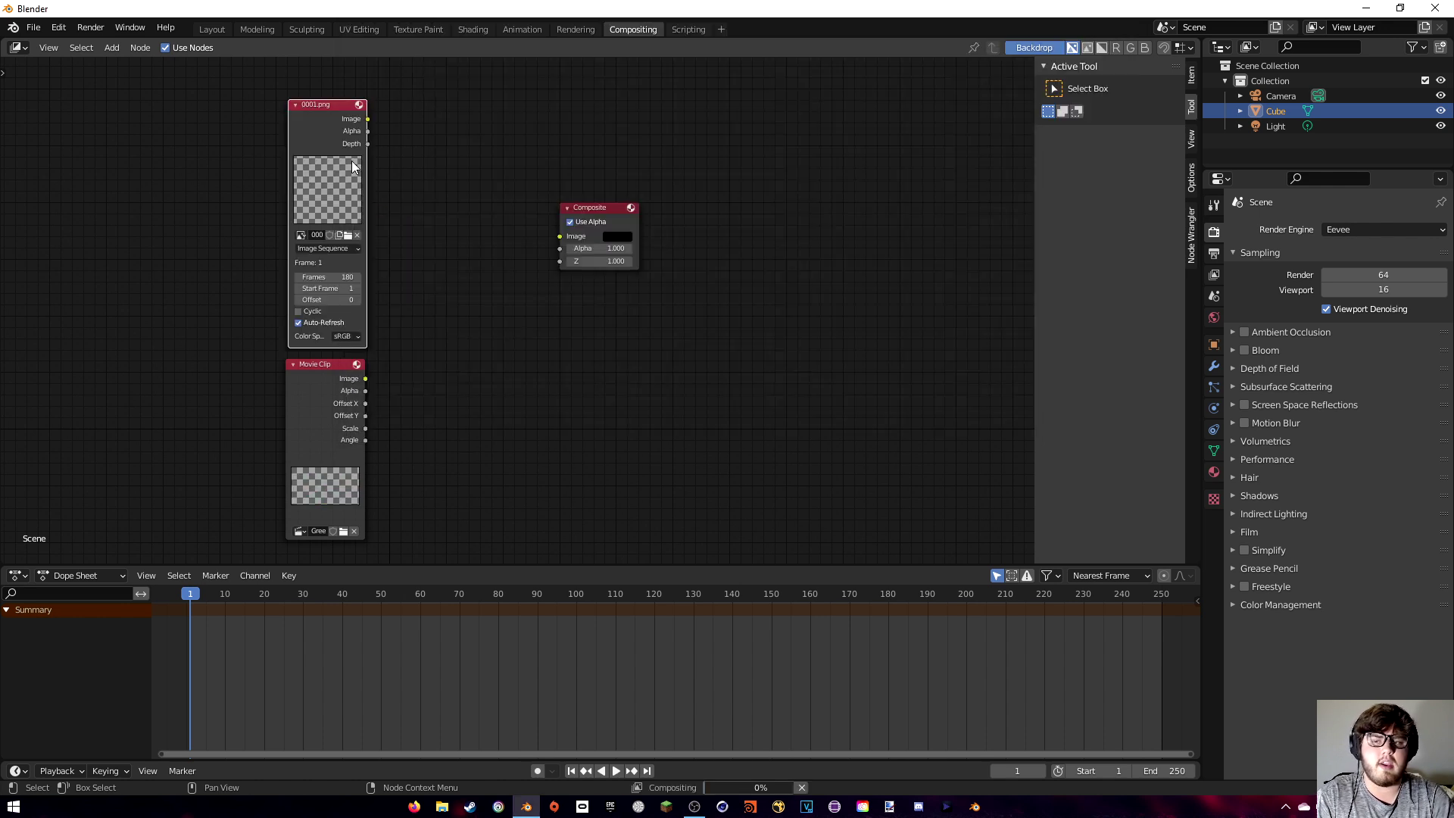
Add an Alpha Over node and connect the image outputs of the street sequence and the movie clip to its two Image inputs.
key("shift+a")
type("alpha")
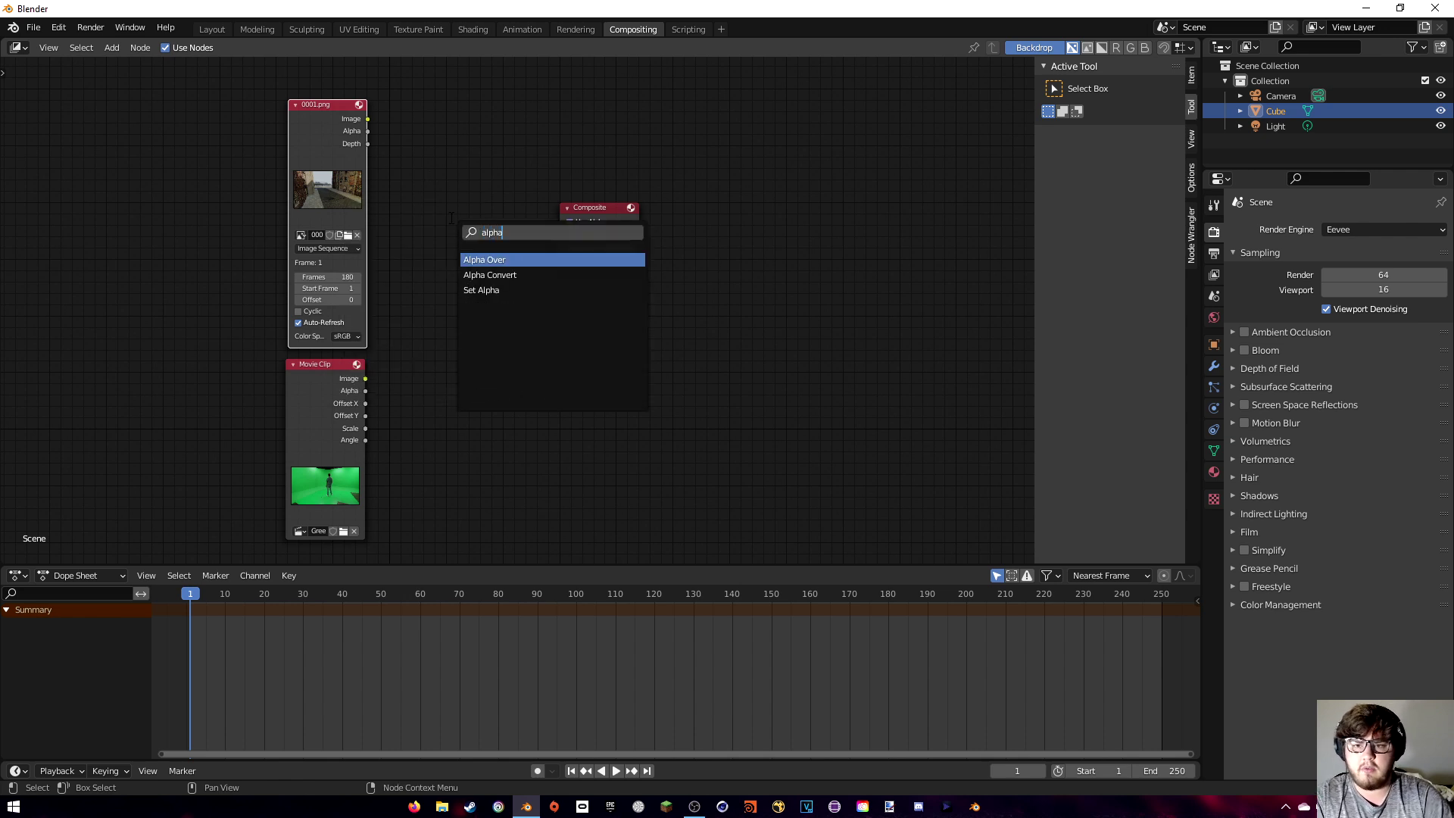
left_click(488, 261)
left_click(464, 266)
left_click_drag(367, 119, 430, 316)
left_click_drag(365, 378, 429, 315)
Rearrange the source nodes so the Movie Clip node sits above the street image sequence node.
left_click_drag(310, 164, 322, 440)
left_click_drag(302, 367, 314, 174)
middle_click_drag(579, 300, 534, 295)
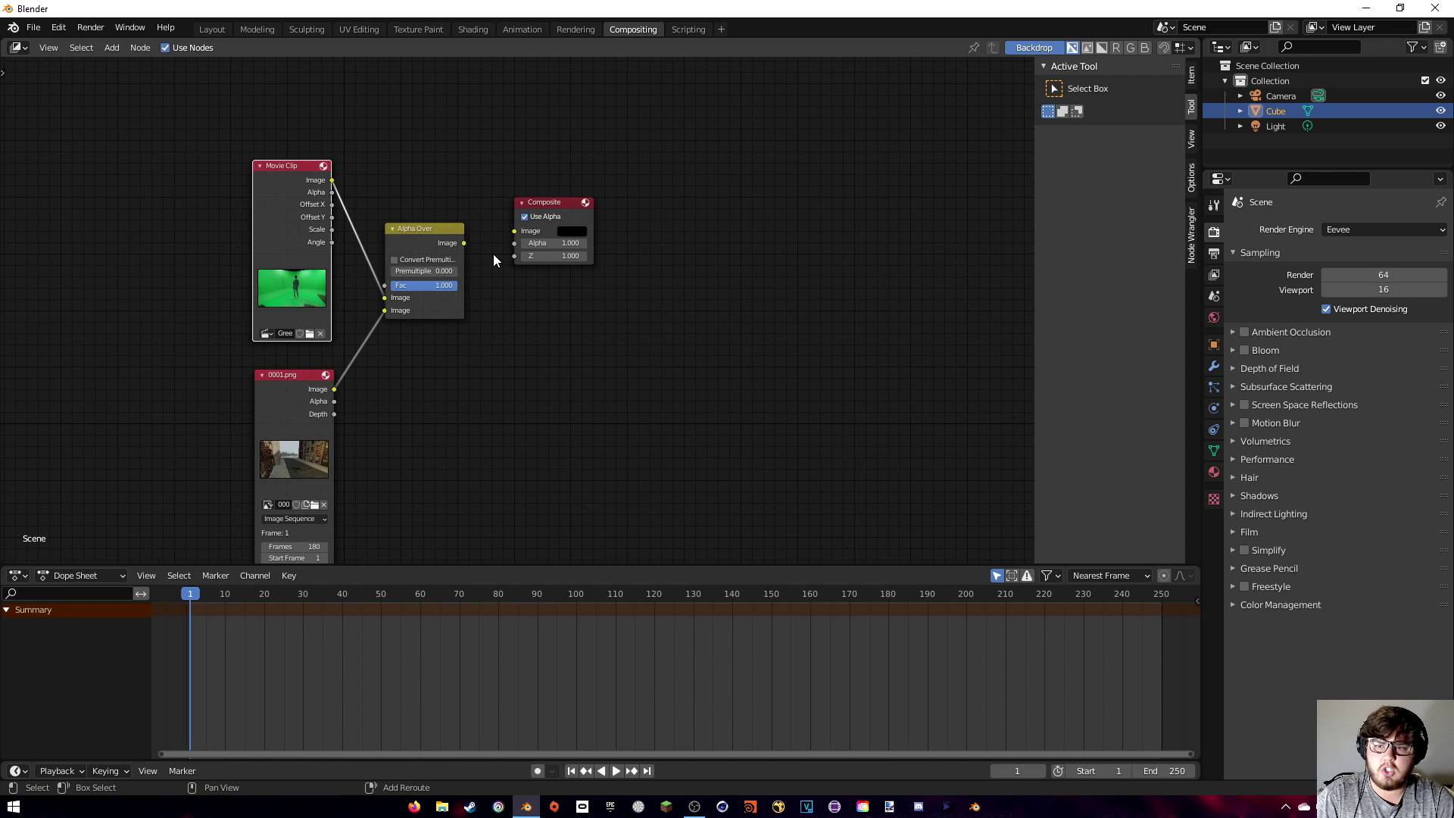
Connect the Alpha Over output to a new Viewer node to preview the composite in the backdrop.
left_click(439, 235, "ctrl+shift")
left_click_drag(538, 244, 352, 281)
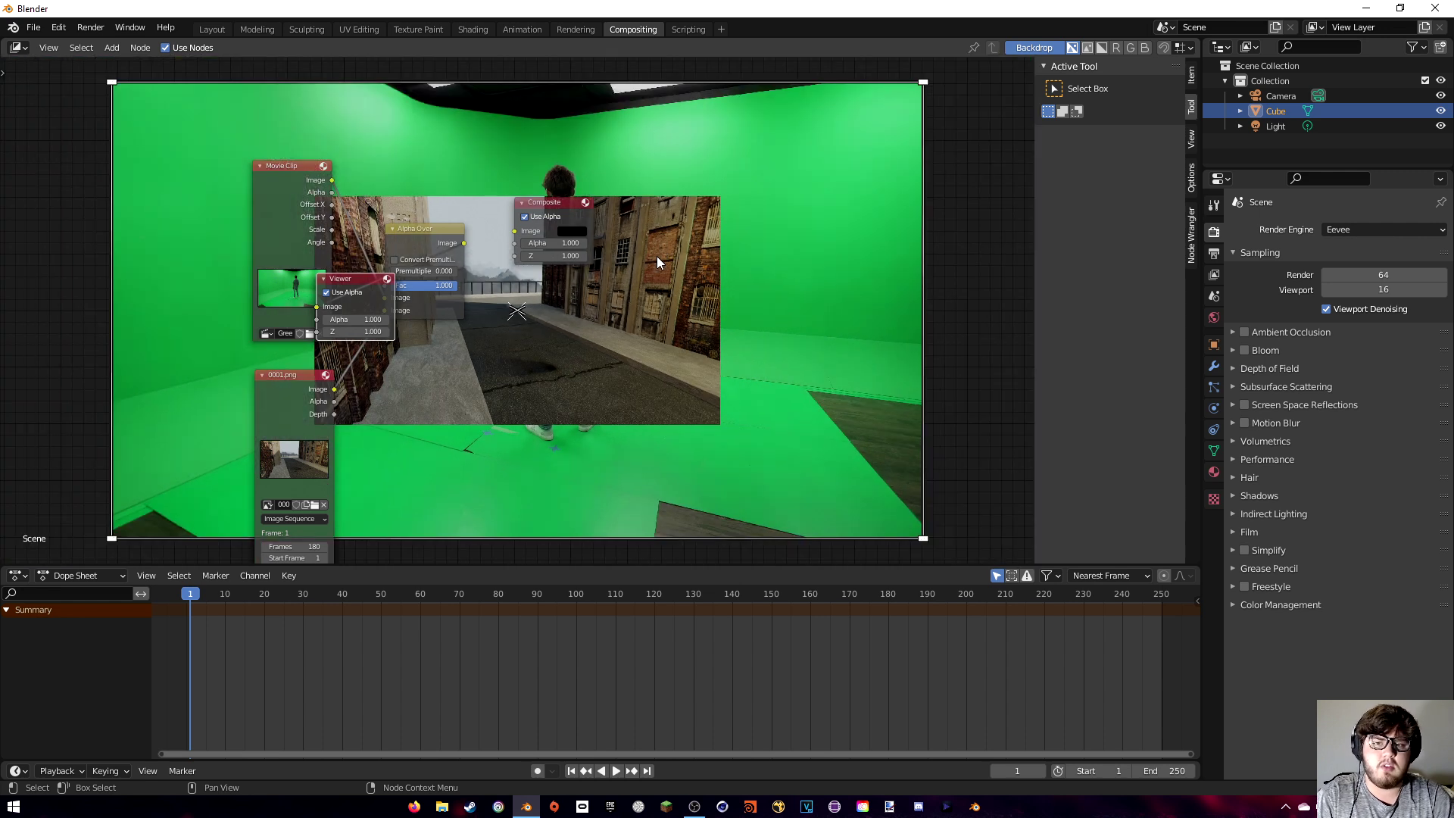
key("ctrl+z")
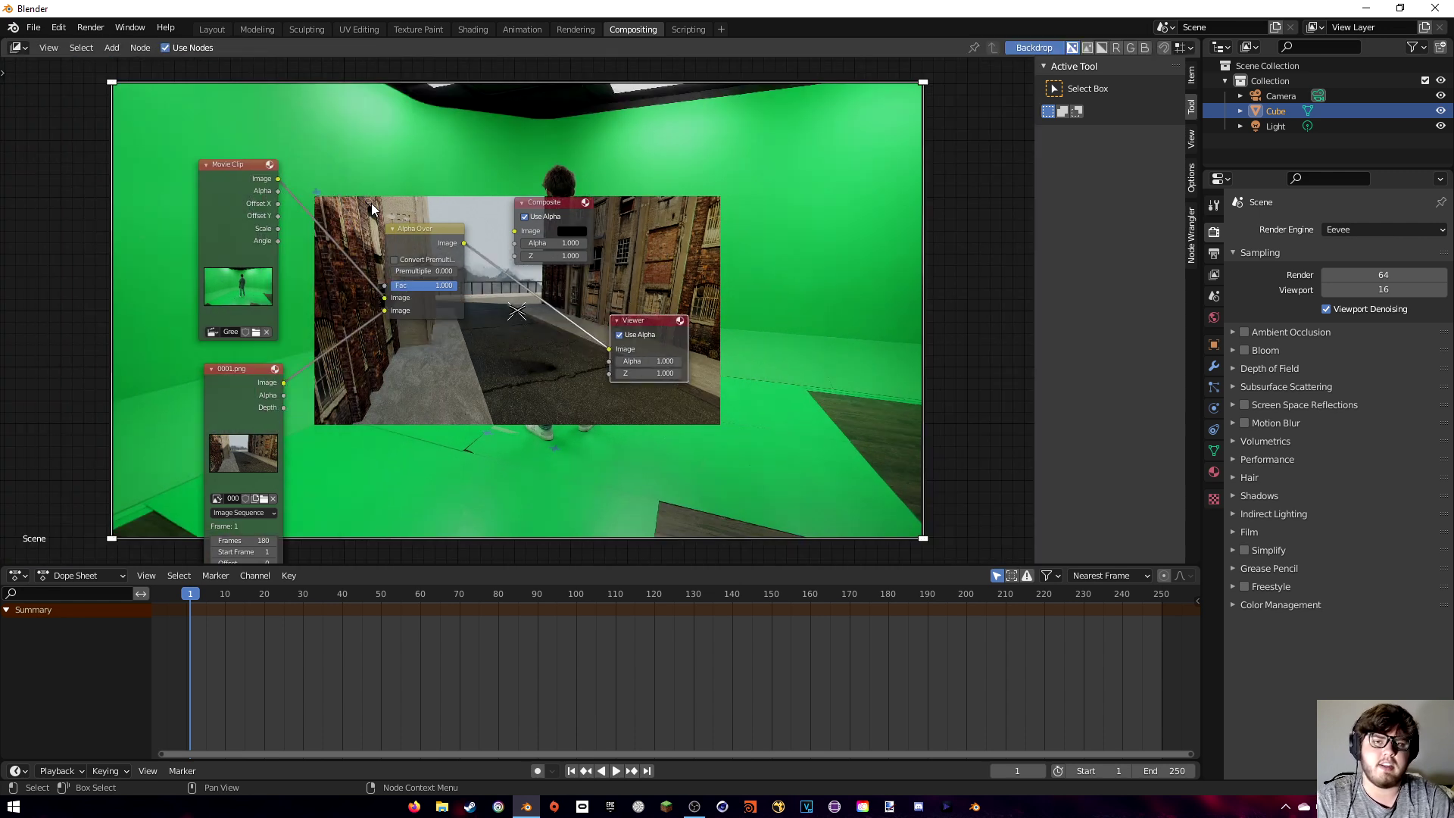
Insert a Scale node between the Movie Clip and Alpha Over nodes, set it to Render Size, and open the output dimensions settings.
key("shift+a")
type("scale")
key("Return")
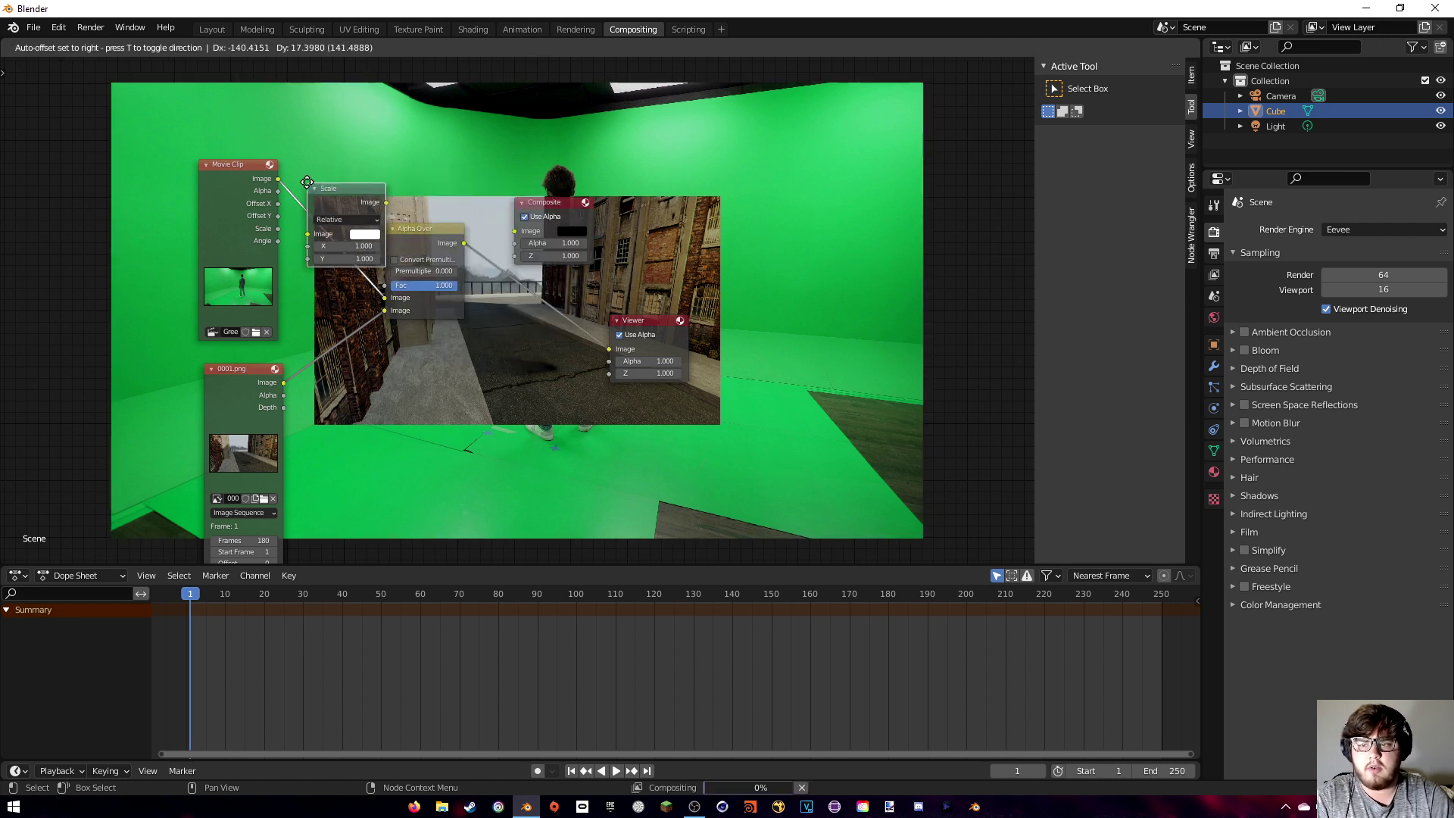
left_click(323, 182)
left_click(350, 218)
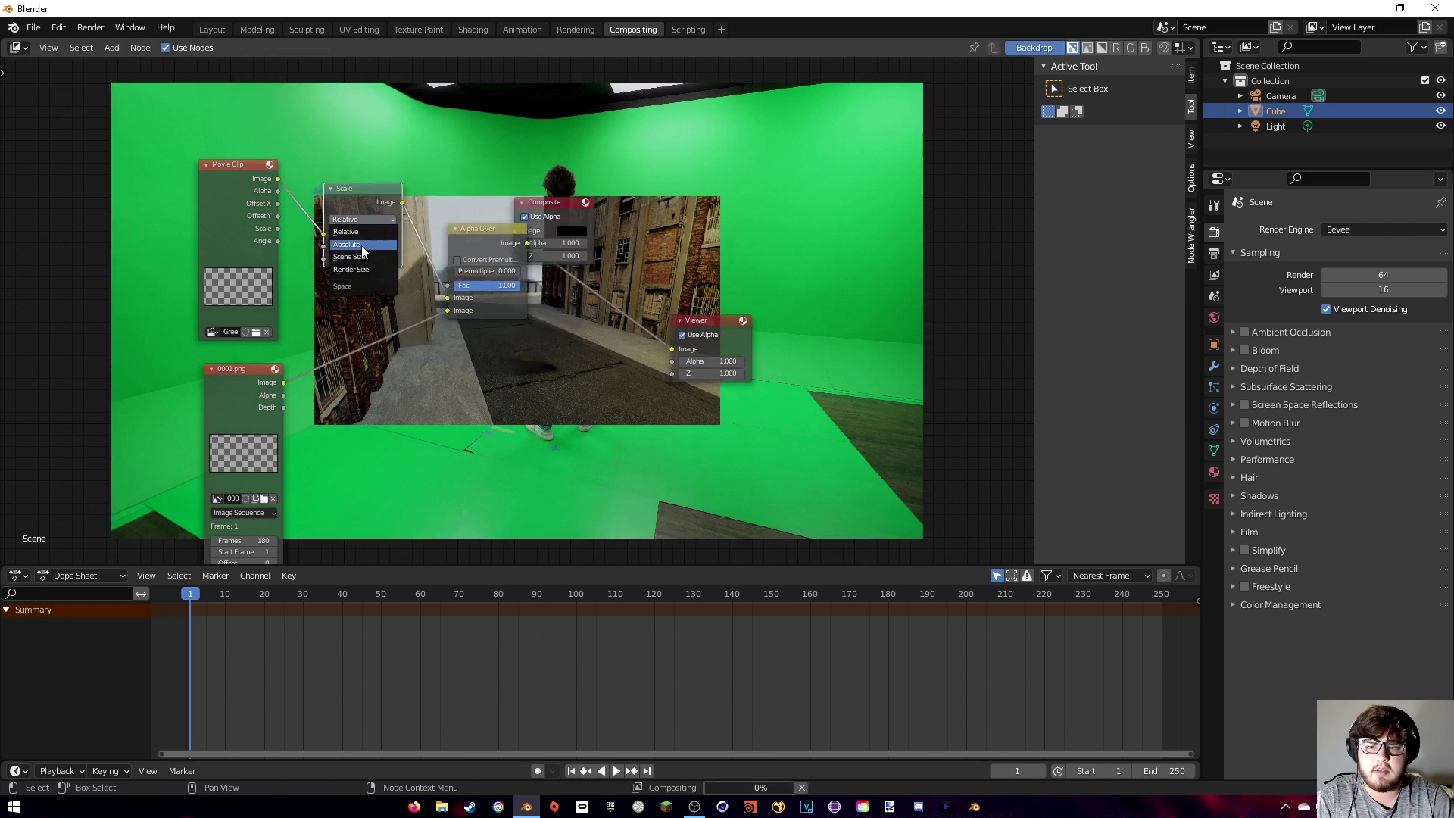
left_click(350, 270)
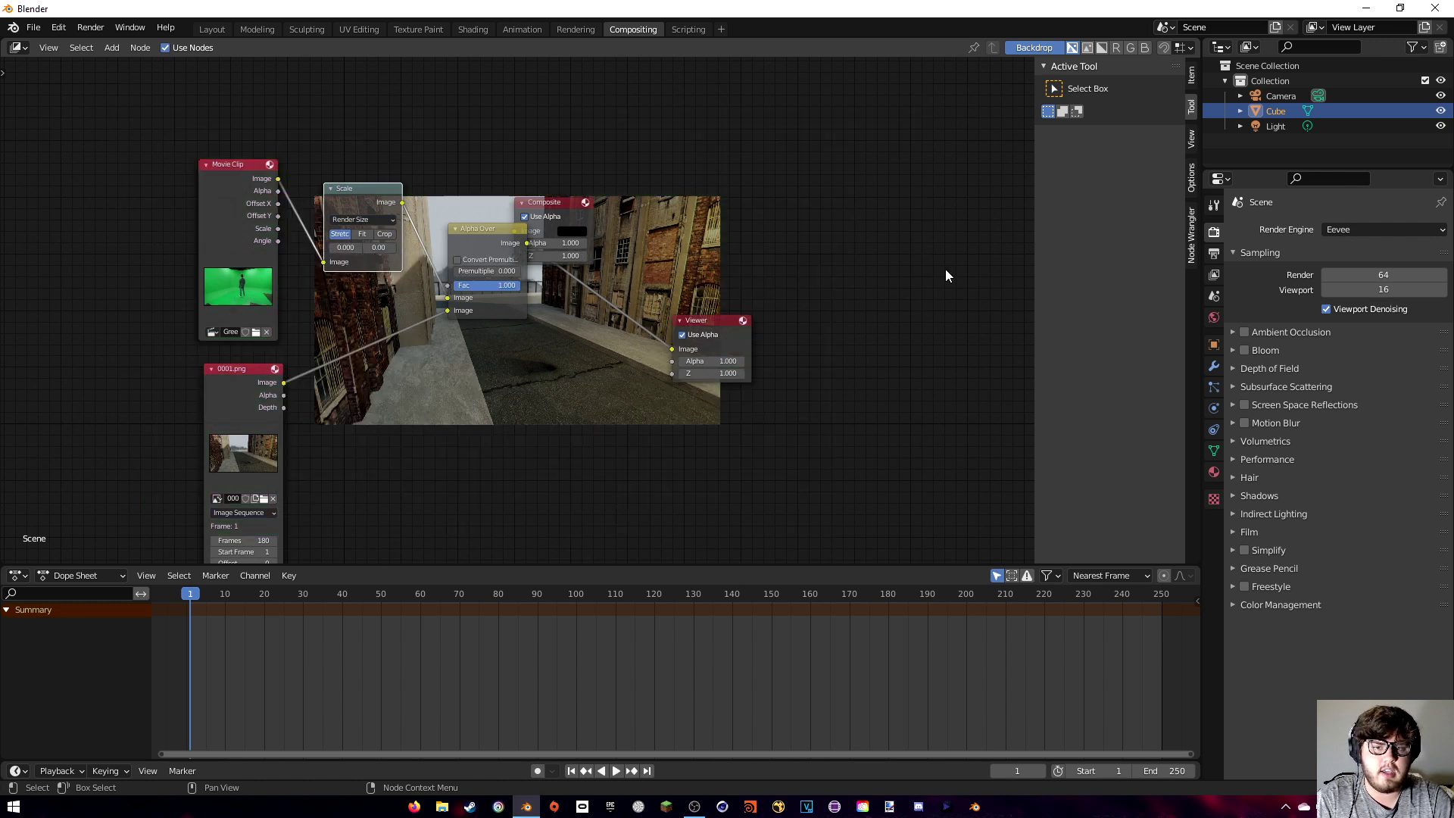
left_click(1214, 258)
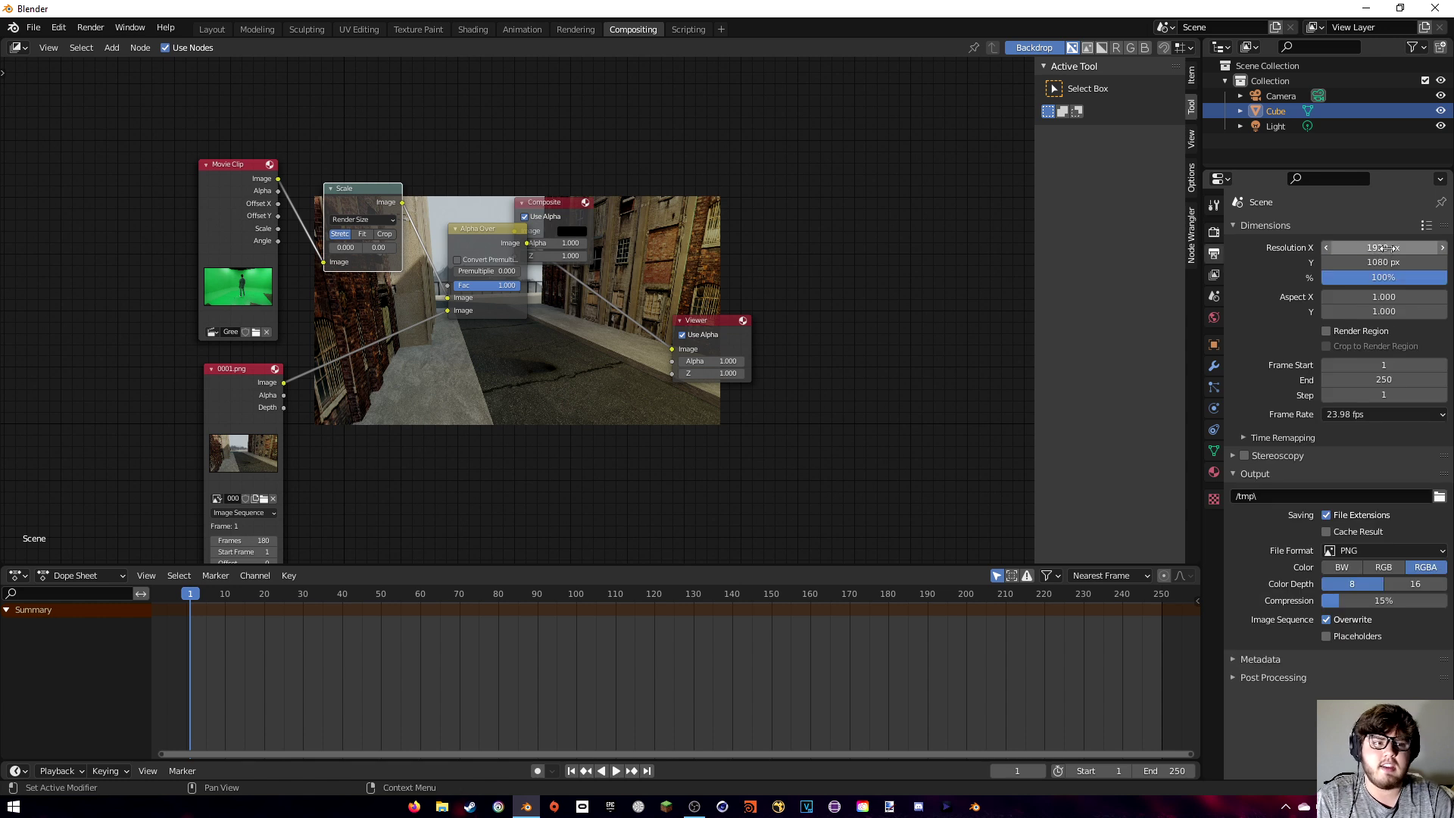
Swap the two Alpha Over image inputs so the scaled footage overlays the street sequence, and enable Convert Premultiplied.
left_click_drag(250, 371, 249, 357)
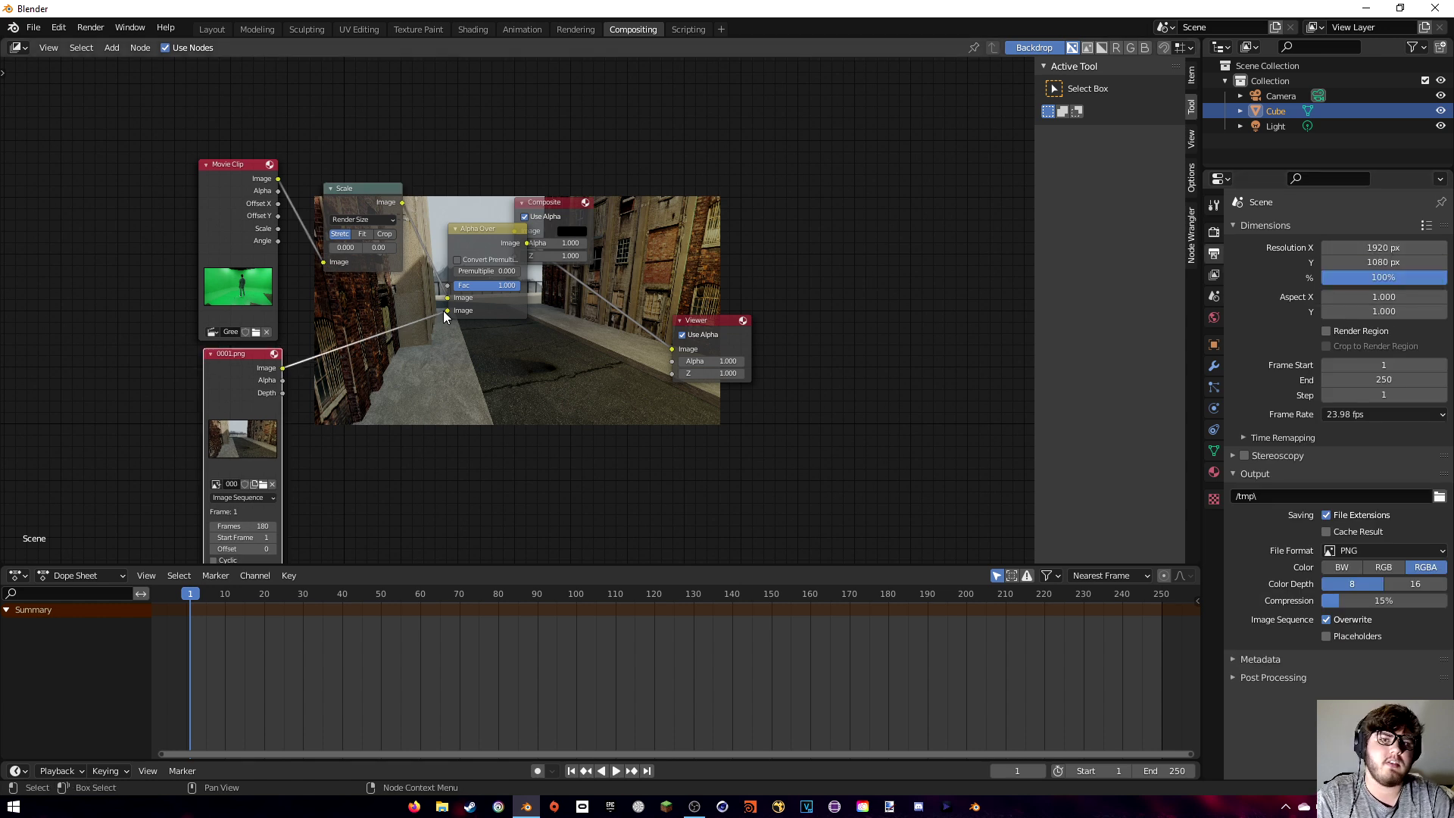
left_click_drag(448, 309, 448, 297)
left_click(457, 260)
Move the Movie Clip node farther from the Scale node to make room between them.
middle_click_drag(393, 369, 440, 394)
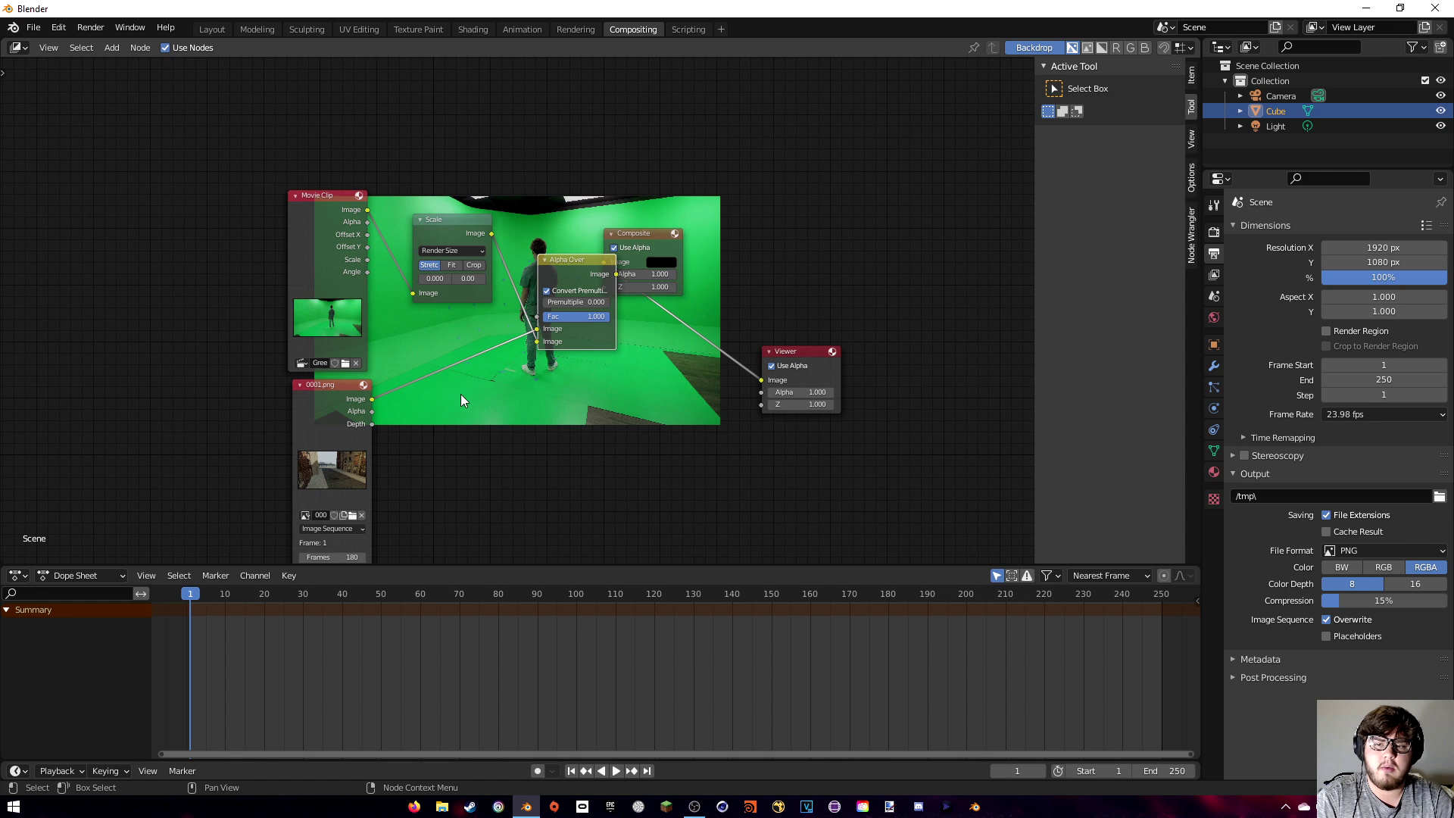
left_click_drag(328, 256, 197, 257)
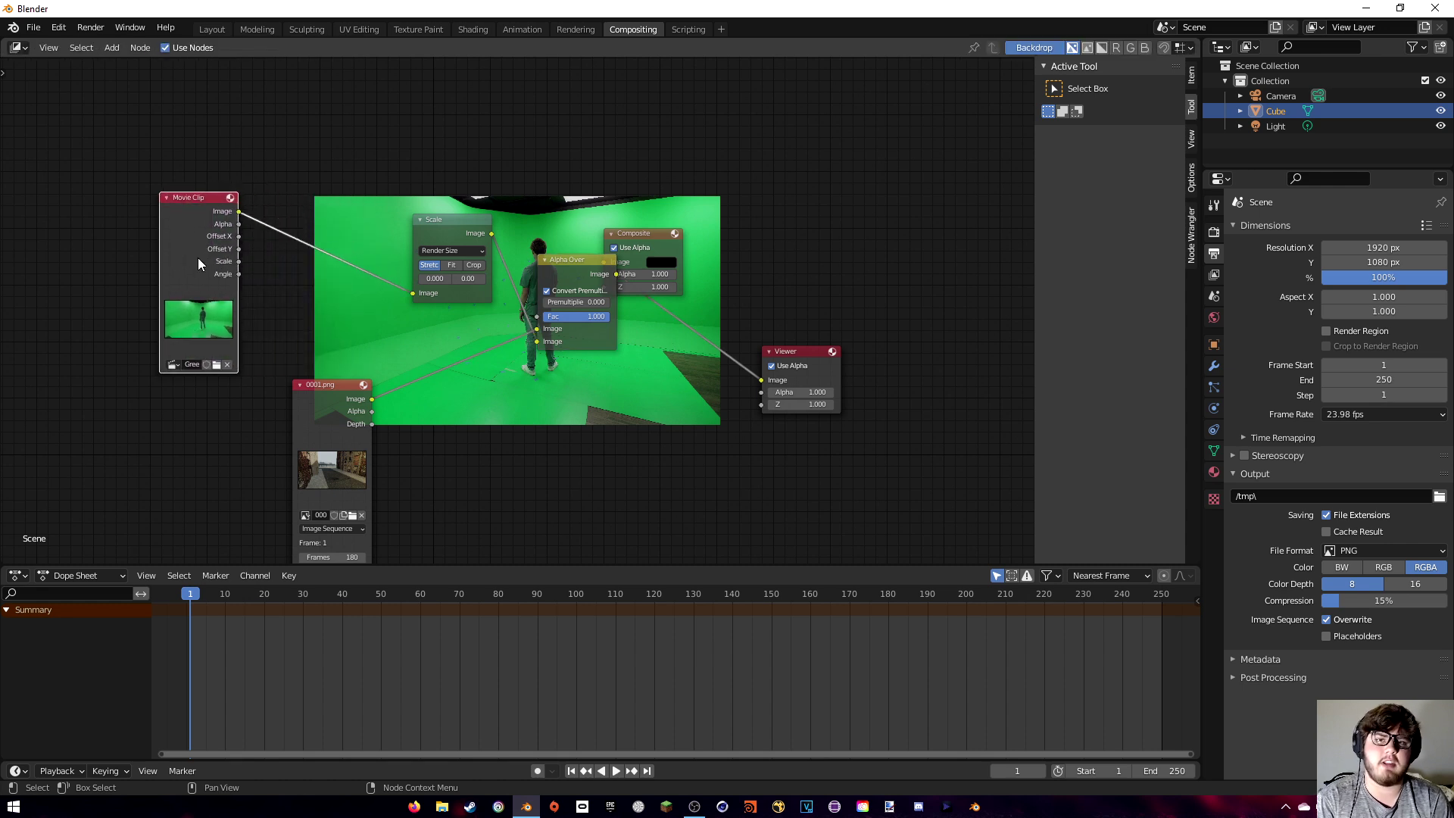
Add a Keying node and insert it on the link between the Movie Clip and Scale nodes.
scroll(568, 377, "up", 5)
middle_click_drag(334, 355, 700, 378)
left_click_drag(330, 297, 235, 293)
key("shift+a")
left_click(356, 292)
type("k")
left_click(391, 396)
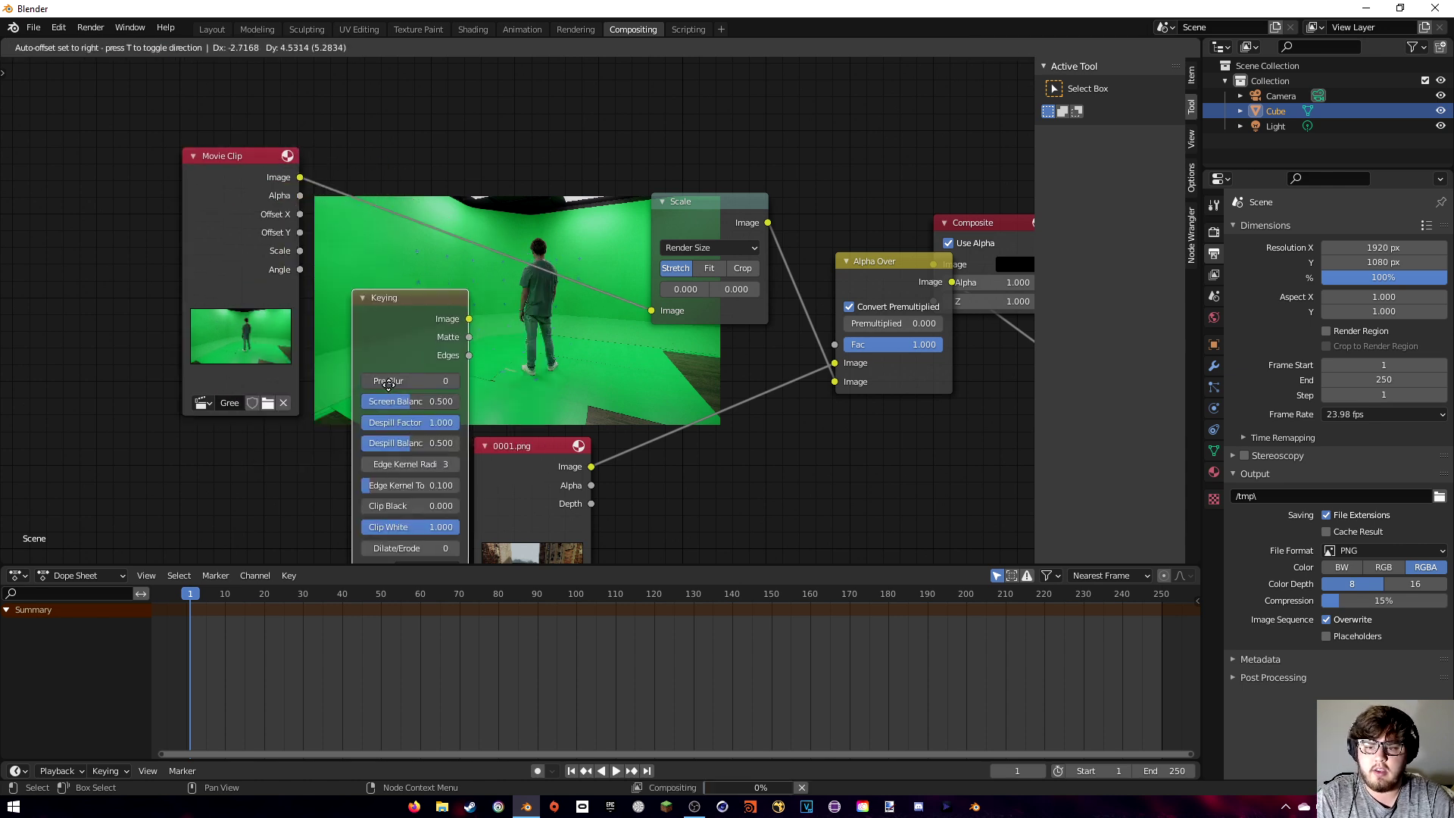
left_click(400, 181)
Set the Keying node's Key Color by sampling the green screen next to the person's hand in the enlarged backdrop.
middle_click_drag(561, 351, 446, 332)
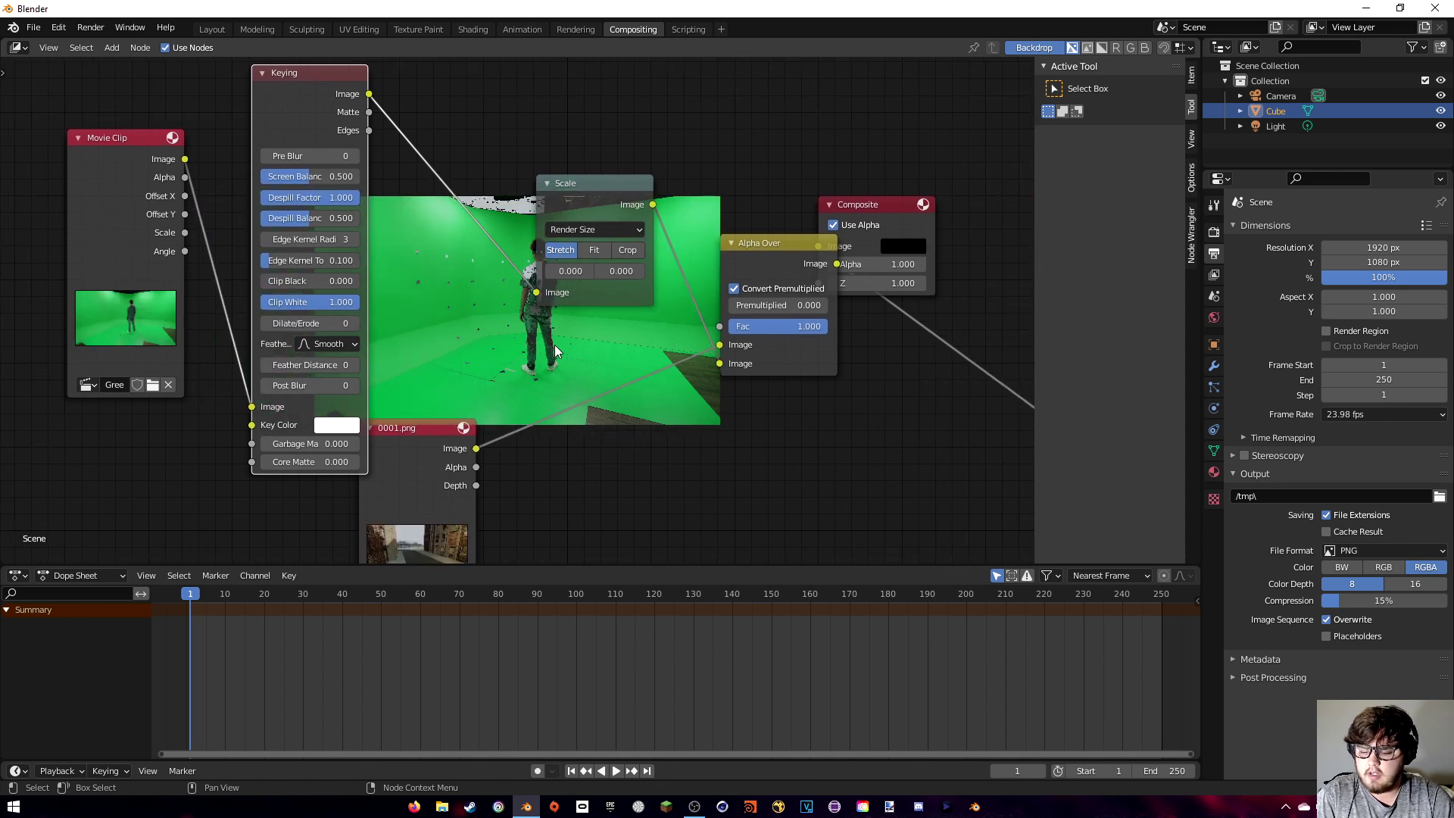
key("alt+v")
key("alt+v")
key("alt+v")
key("alt+v")
key("alt+v")
key("alt+v")
key("alt+v")
key("alt+v")
key("alt+v")
key("alt+v")
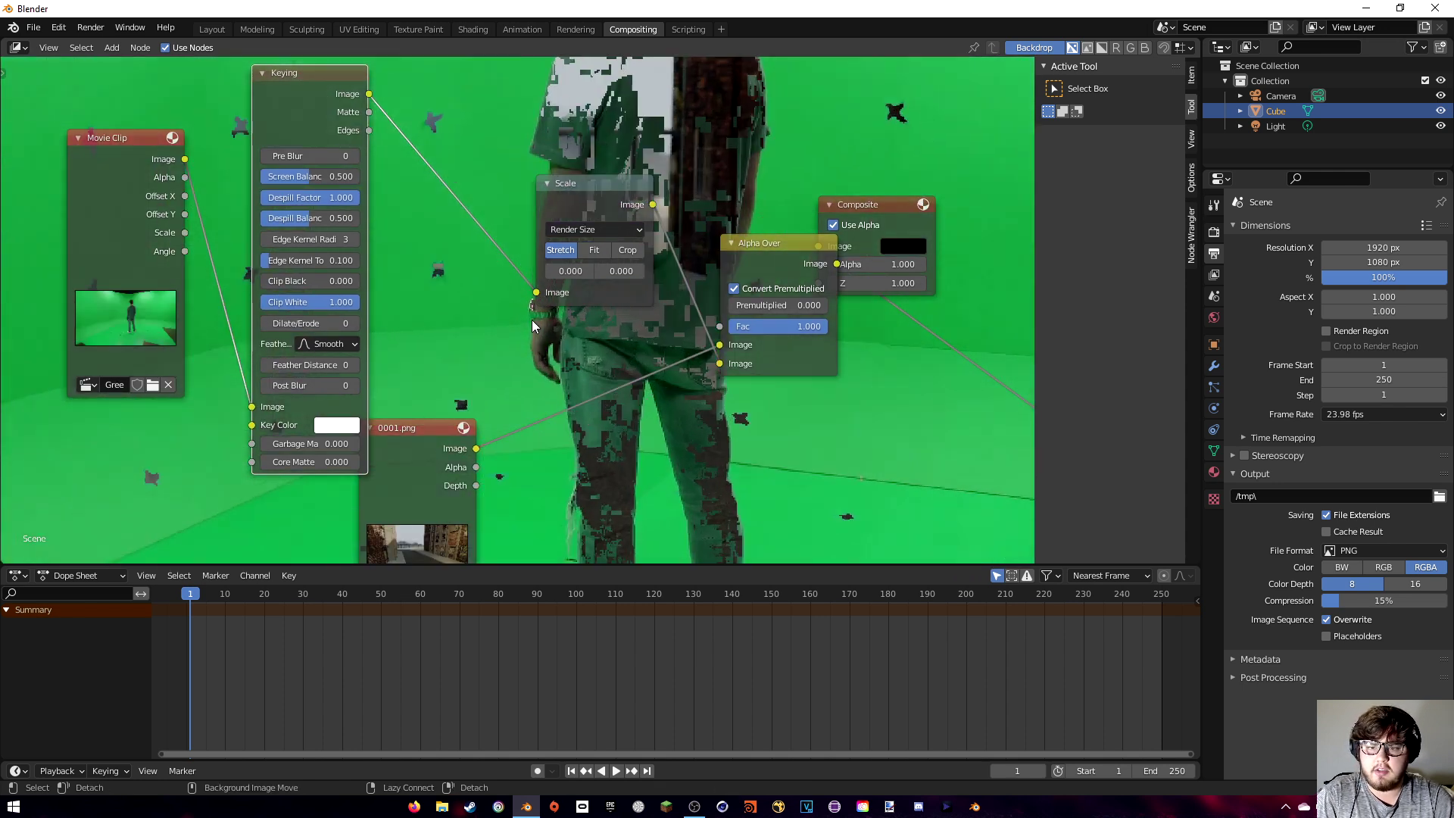
left_click(337, 425)
left_click(460, 327)
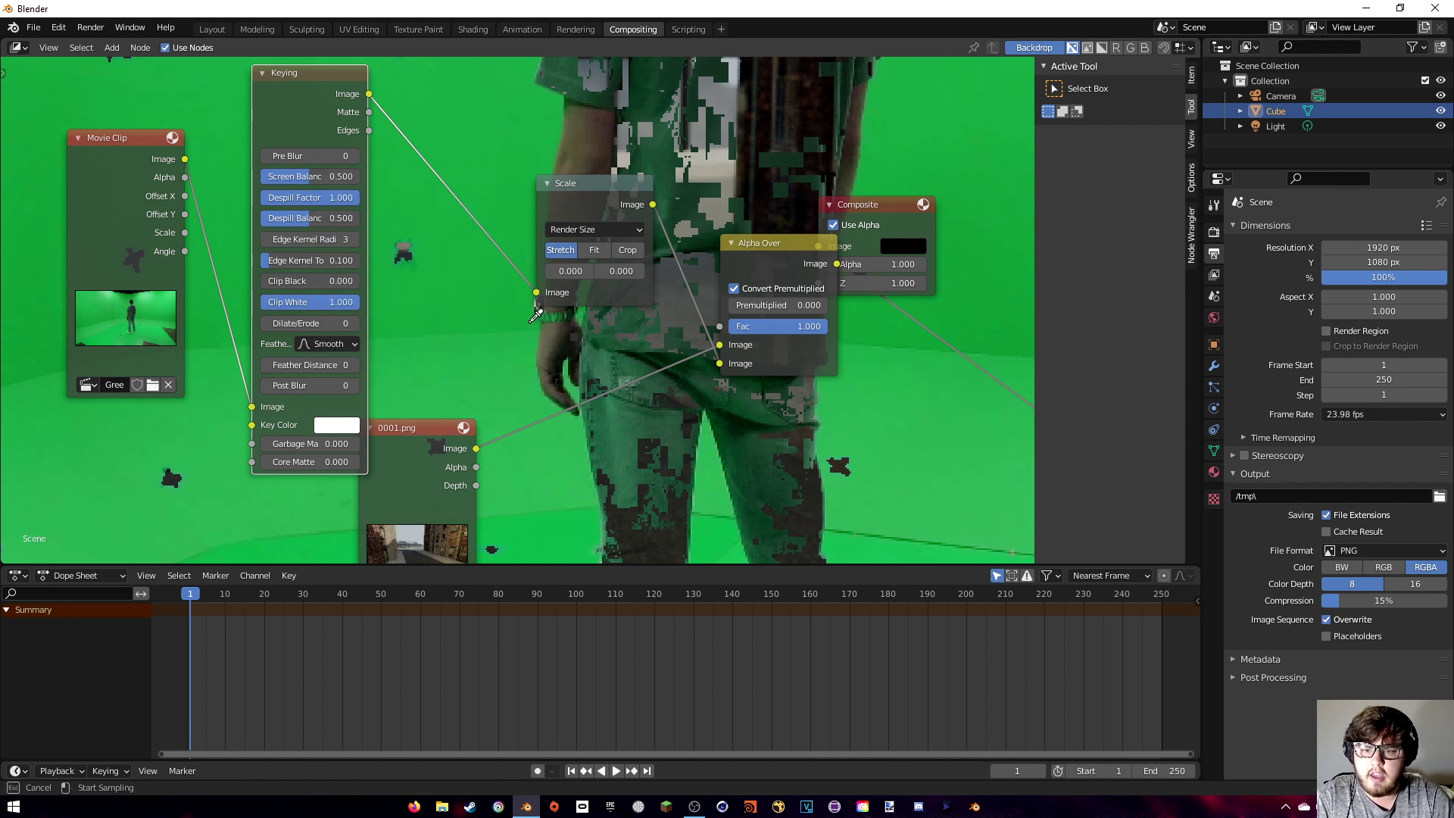
left_click(534, 315)
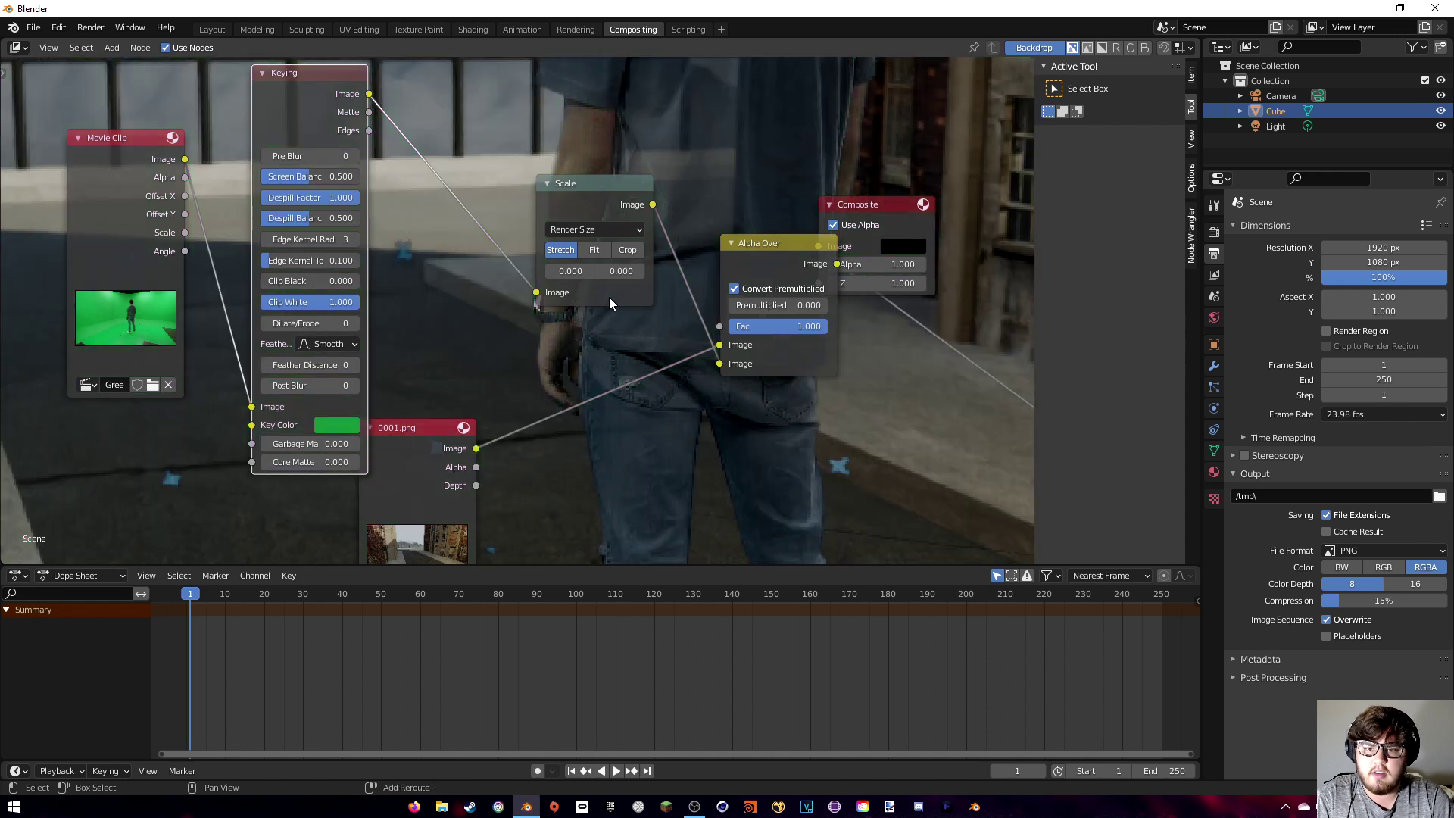
Refine the matte by setting the Keying node's Clip Black to 0.158 and Clip White to 0.742.
middle_click_drag(612, 284, 636, 363)
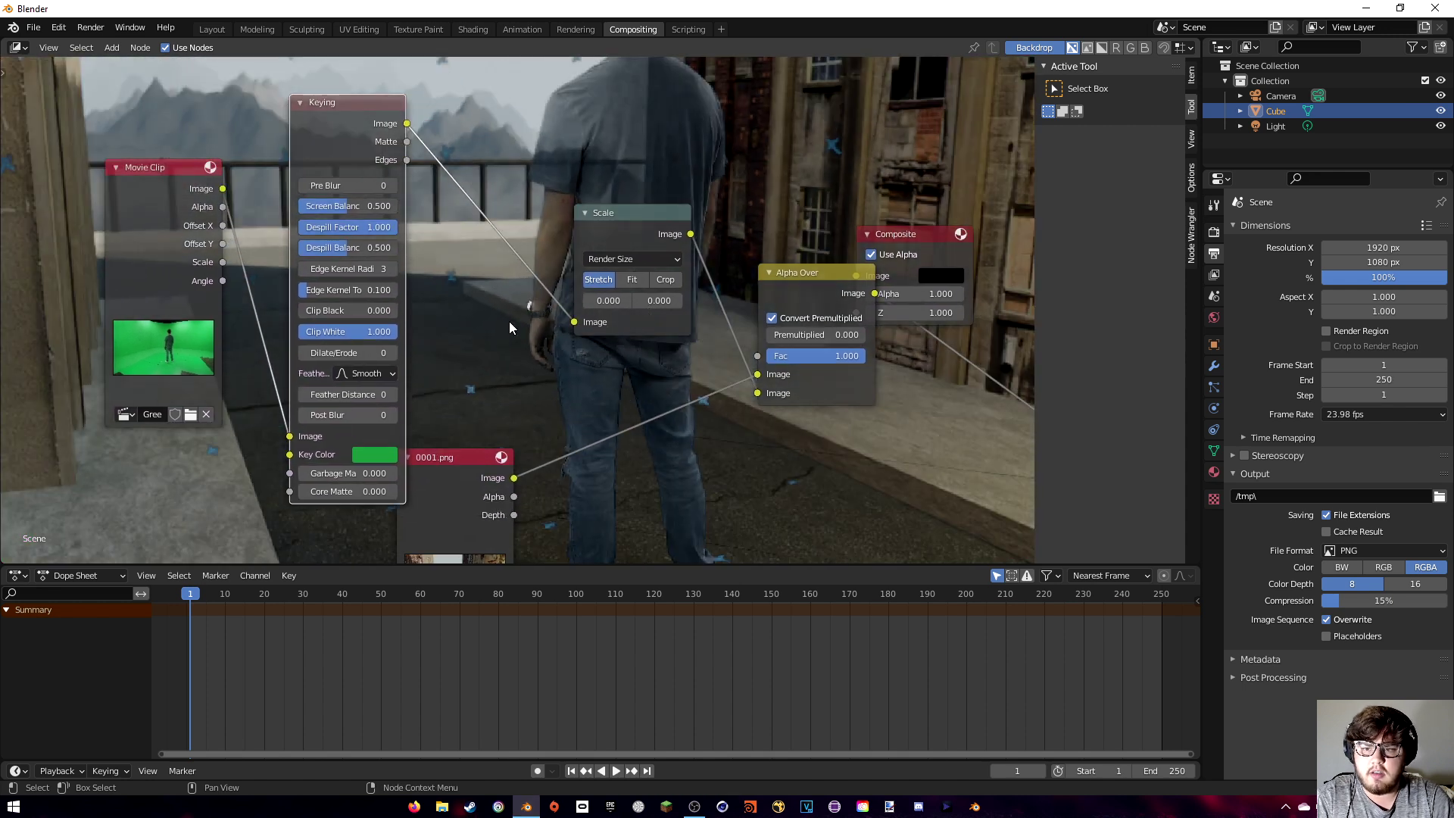
middle_click_drag(484, 350, 501, 410)
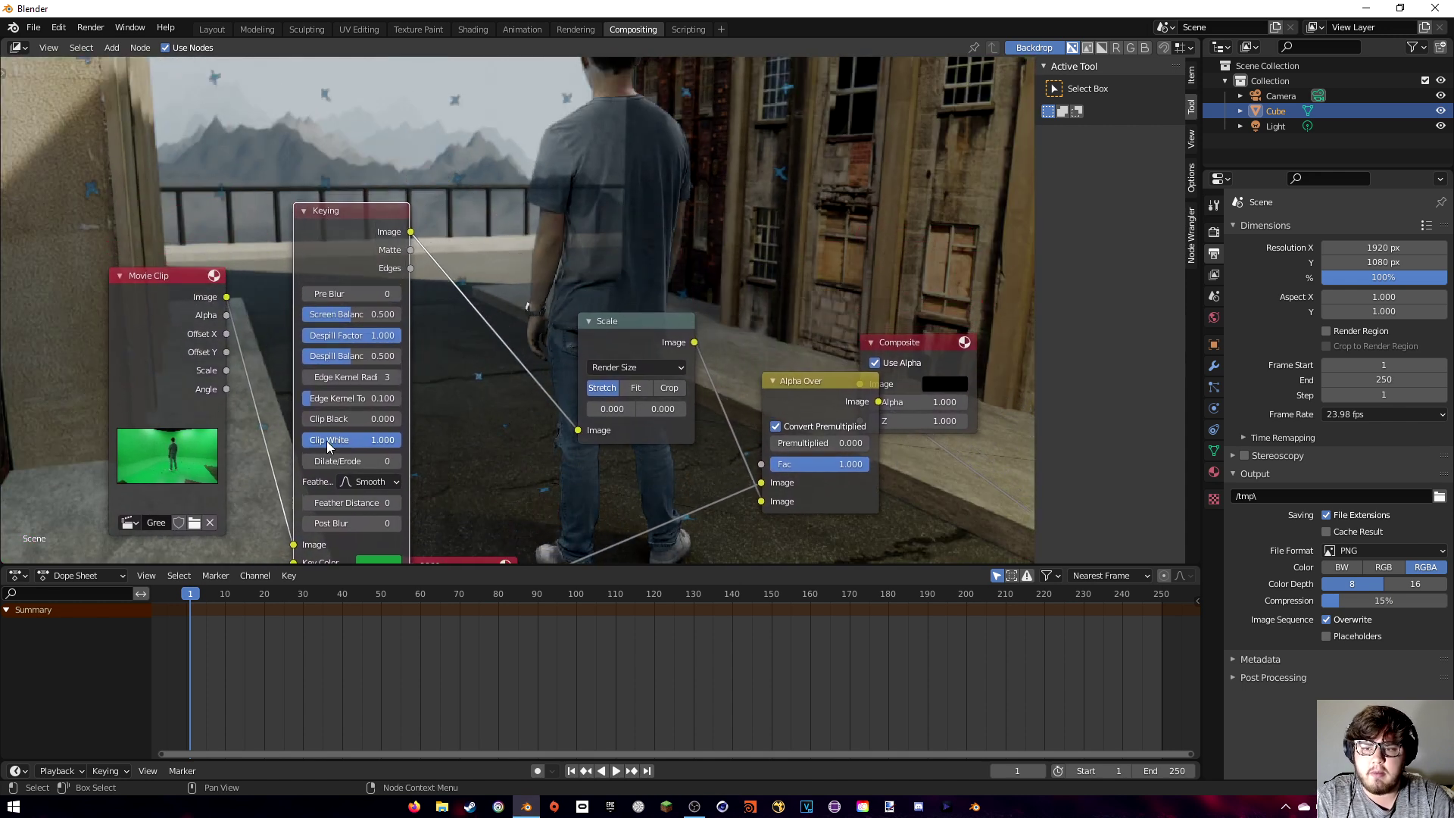
left_click_drag(326, 421, 375, 446)
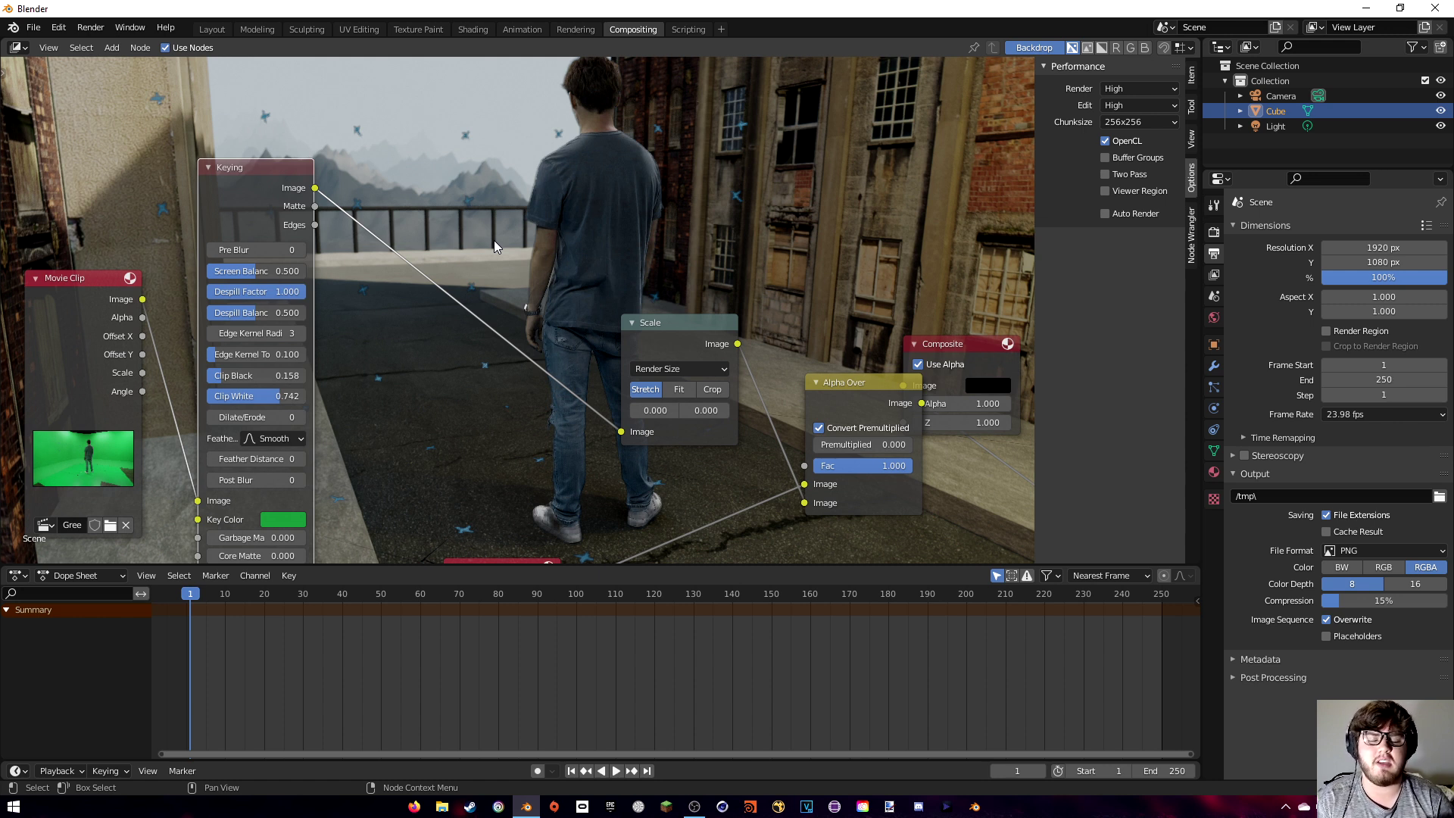
Move the Scale node closer to the Alpha Over node and shrink the backdrop to show the whole composite frame.
left_click_drag(661, 315, 701, 327)
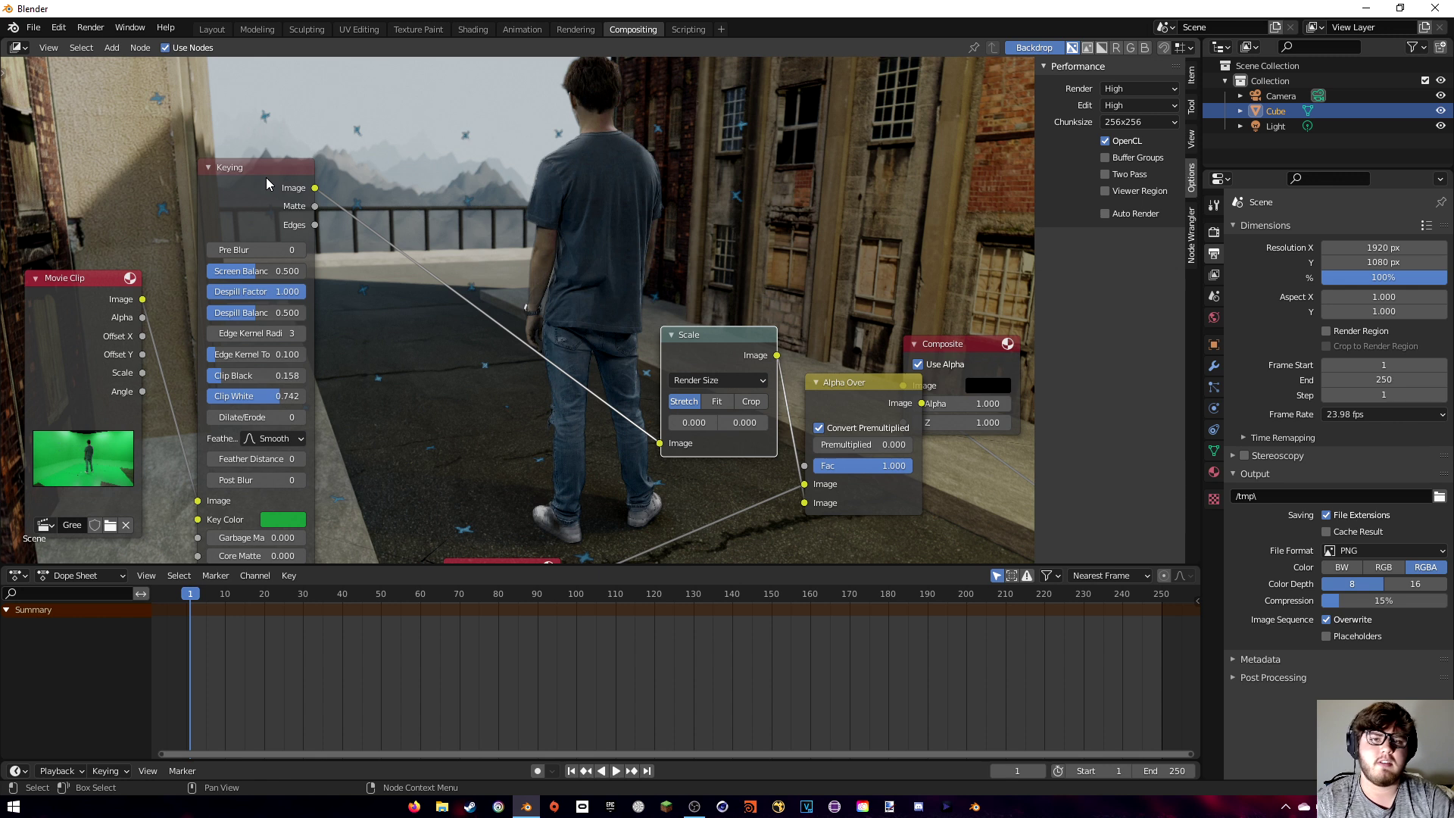
middle_click_drag(358, 324, 447, 257)
left_click_drag(823, 292, 753, 330)
scroll(683, 205, "down", 3)
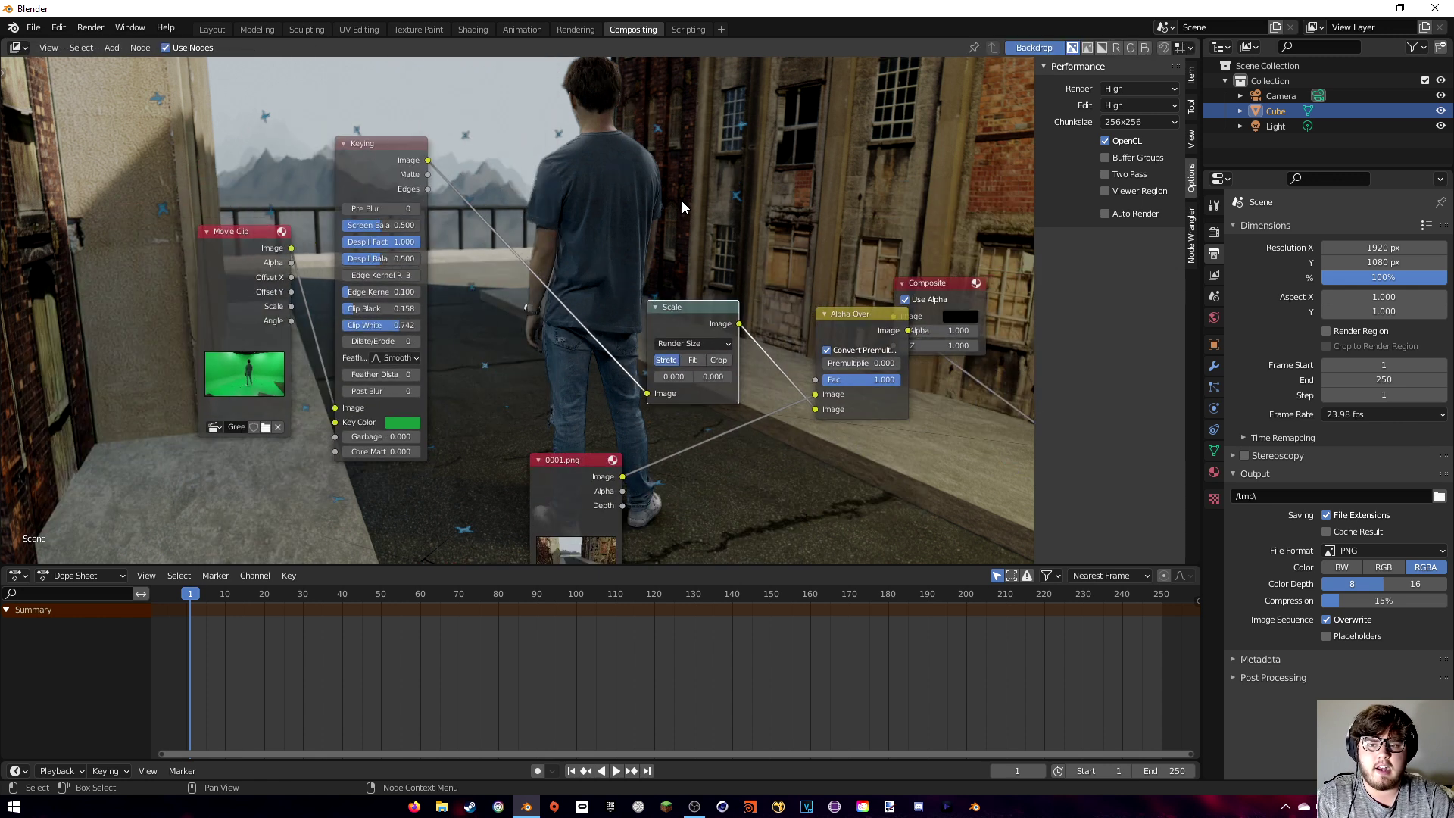
key("v")
key("v")
key("v")
key("v")
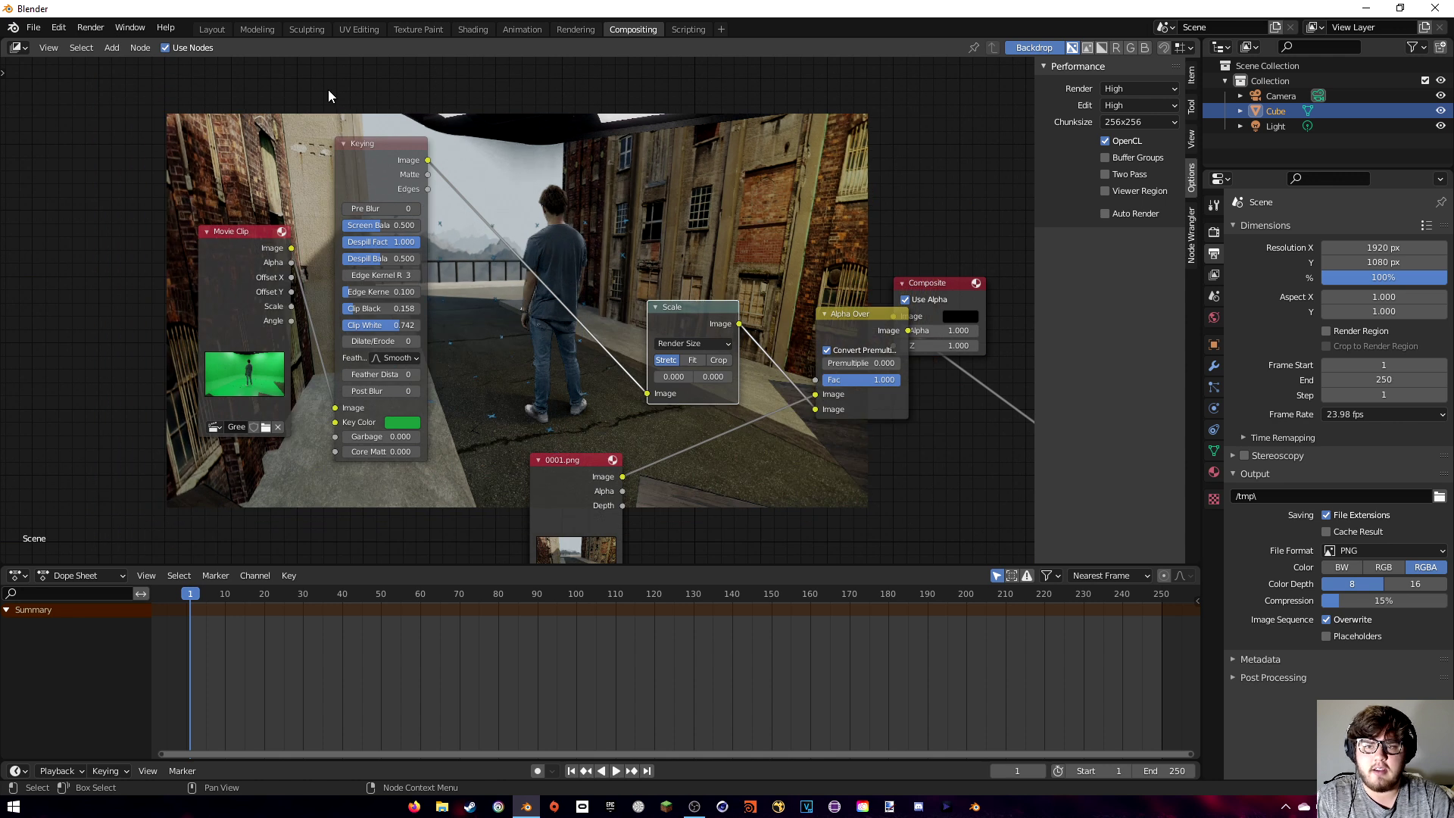
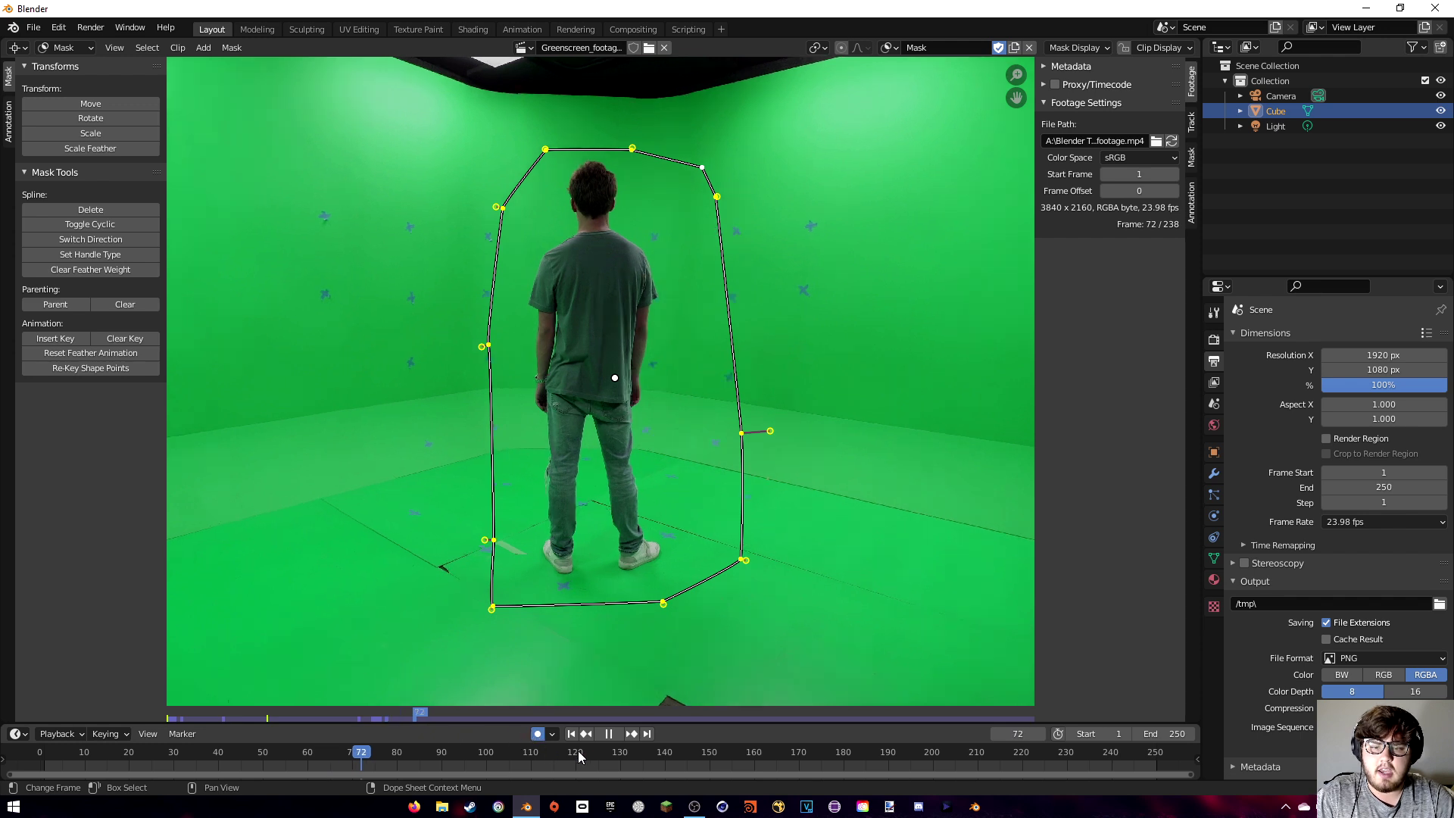
Reposition the whole mask outline so it surrounds the person at frame 152.
left_click_drag(624, 758, 597, 758)
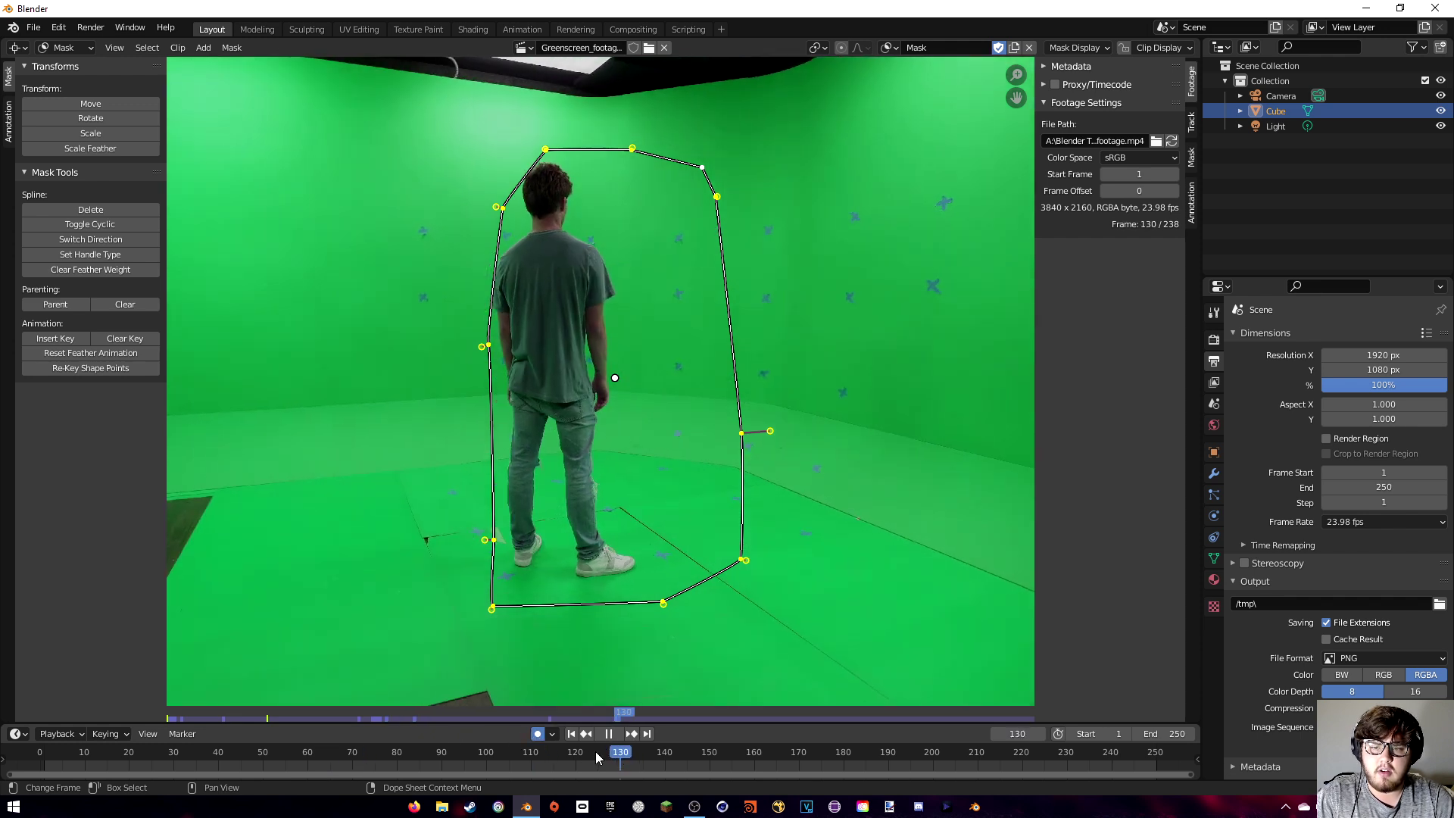
left_click(529, 750)
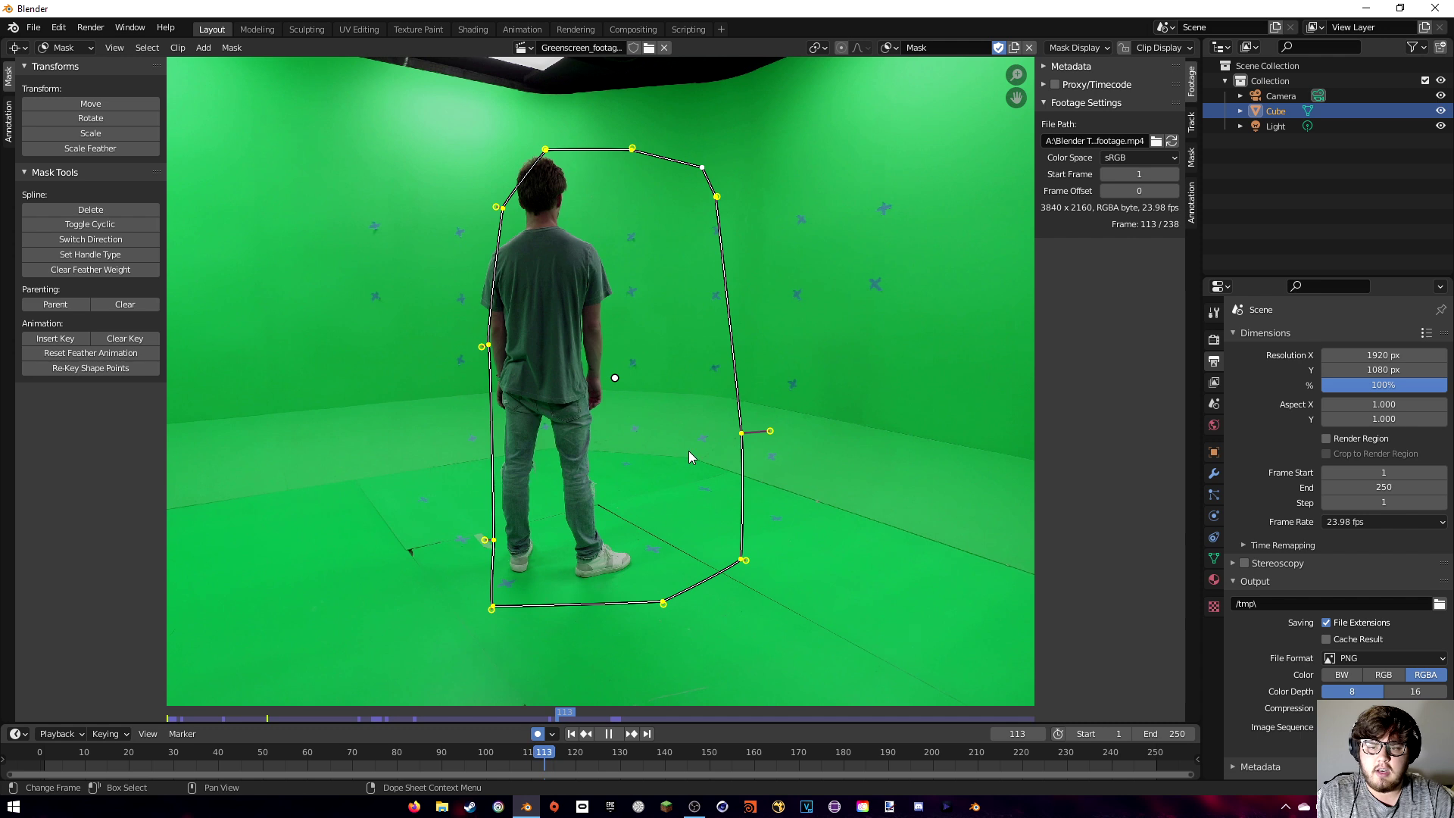
key("space")
key("g")
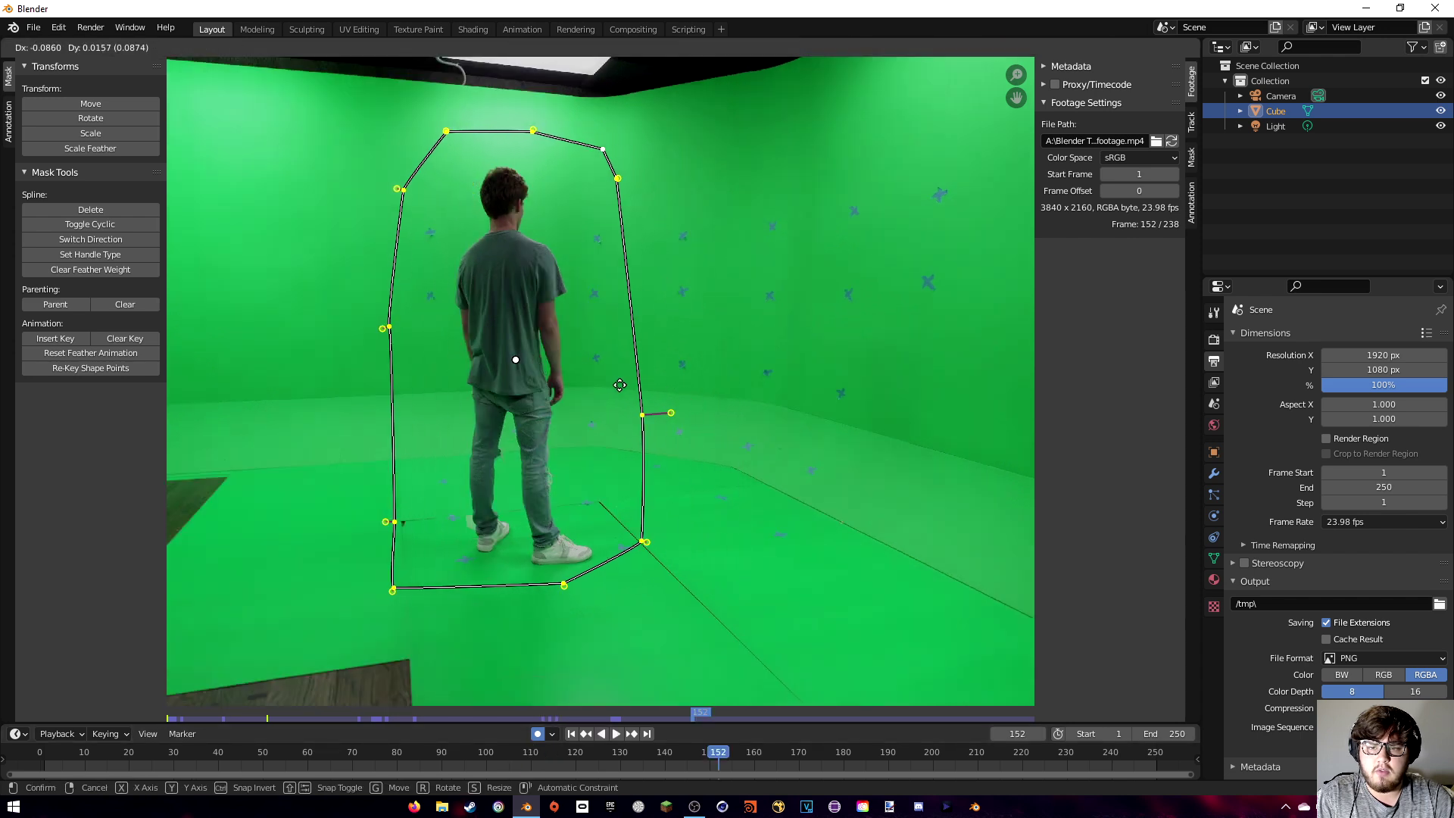
left_click(624, 469)
key("g")
left_click(587, 528)
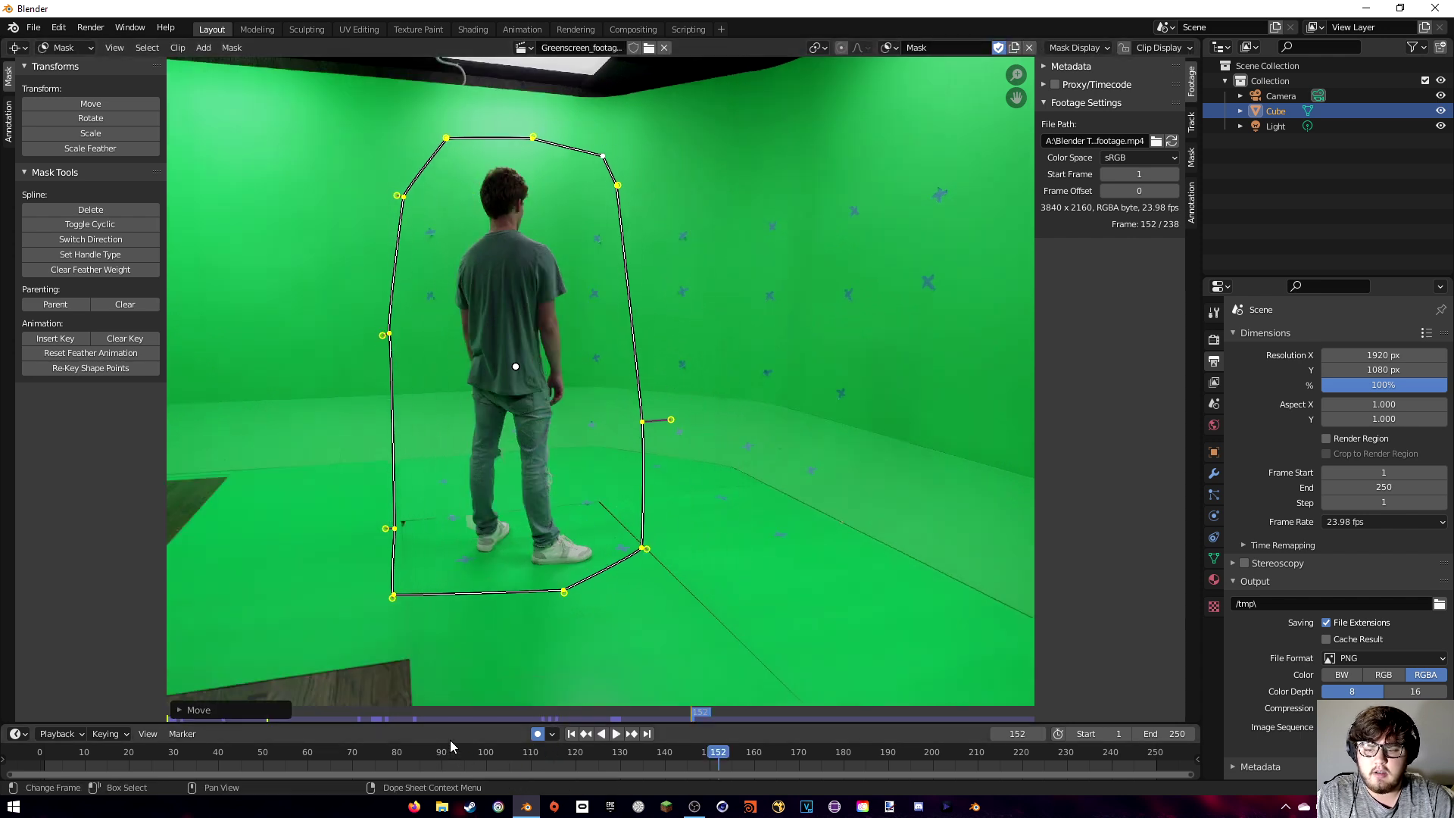
Move the mask outline to keep the person enclosed at frames 89 and 40.
key("g")
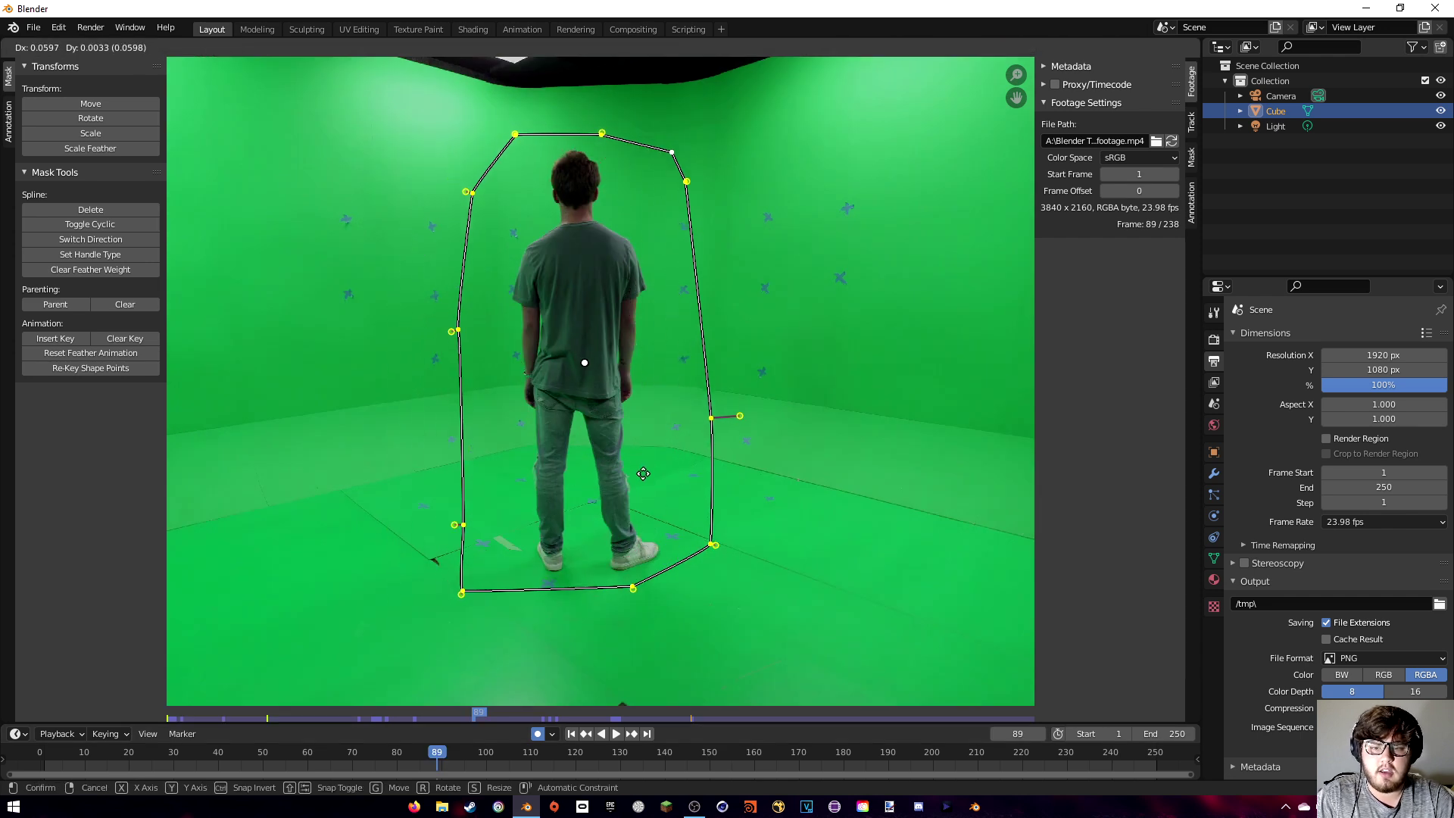
left_click(642, 470)
left_click(218, 750)
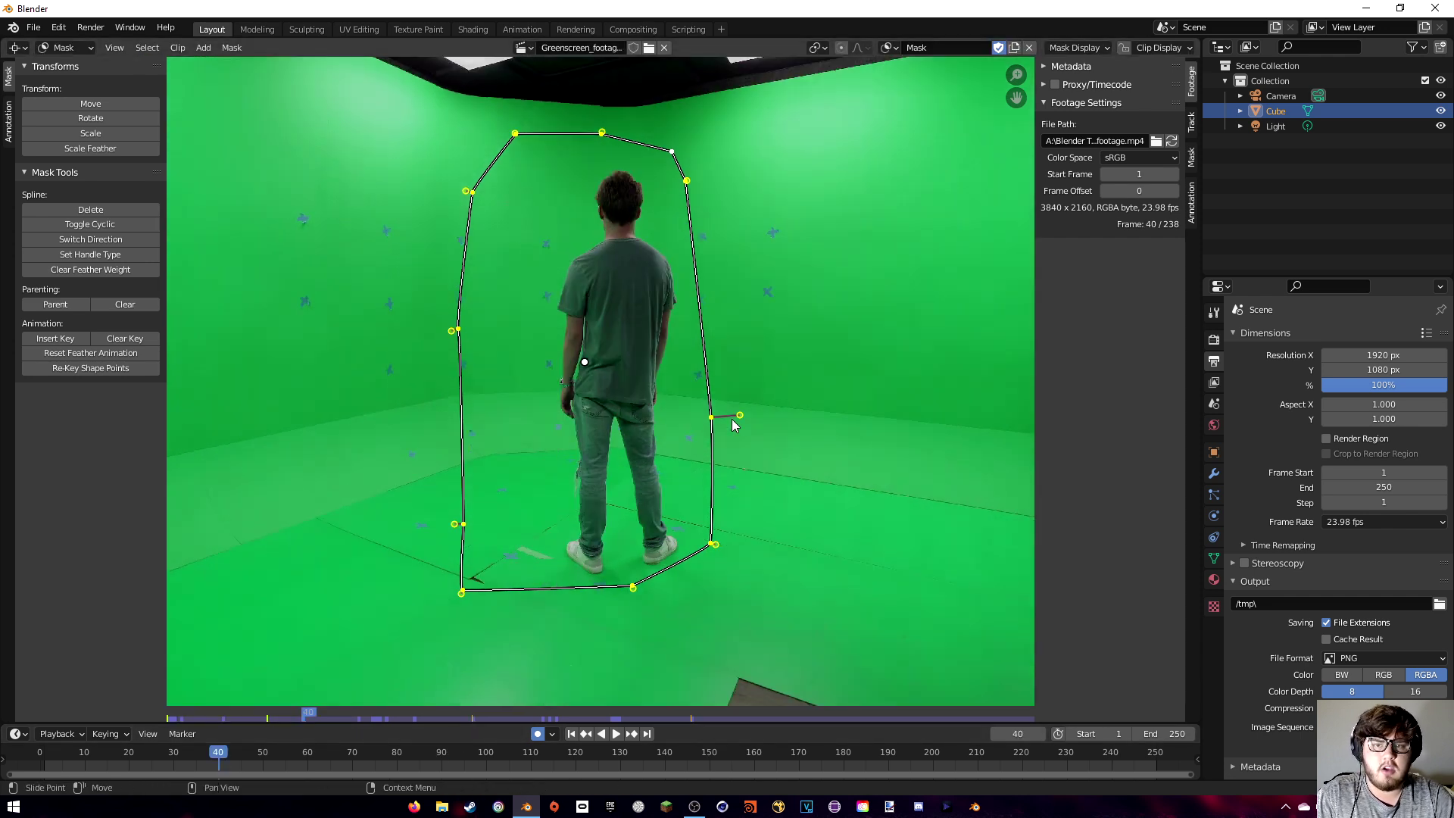
key("g")
left_click(696, 366)
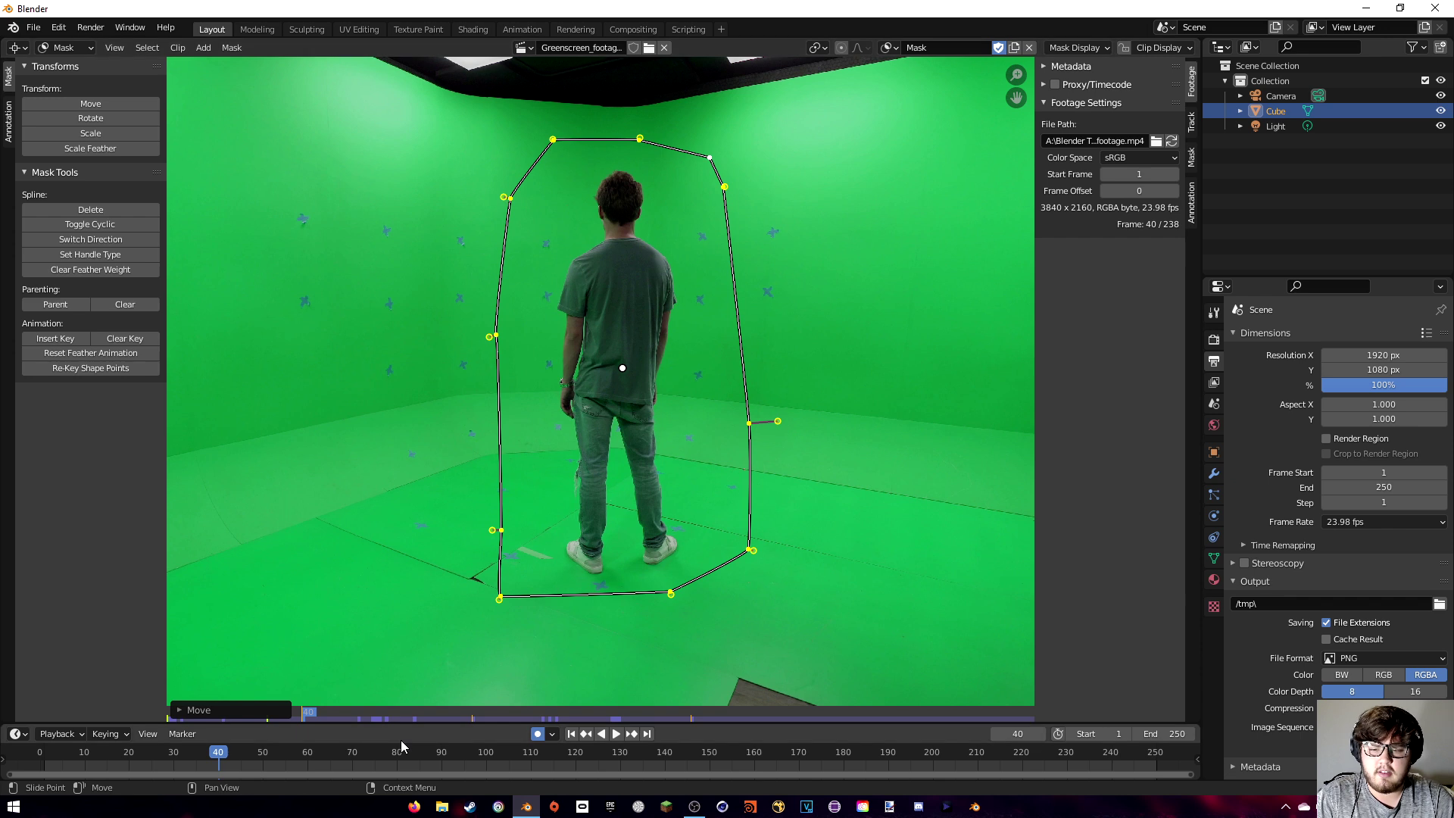
Check the mask at frame 10 and shift the outline to enclose the person at frame 168.
left_click(84, 752)
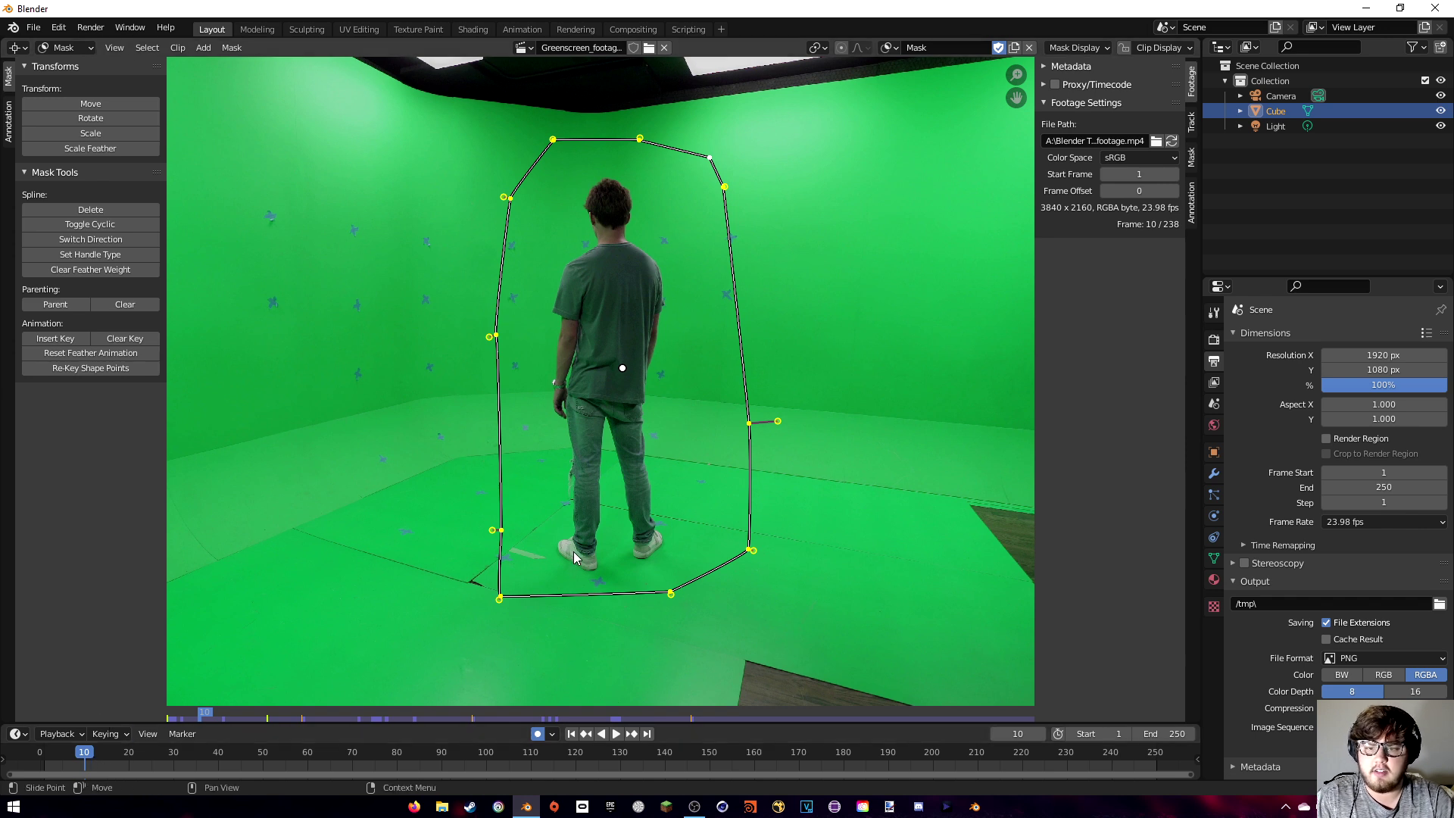
left_click(779, 750)
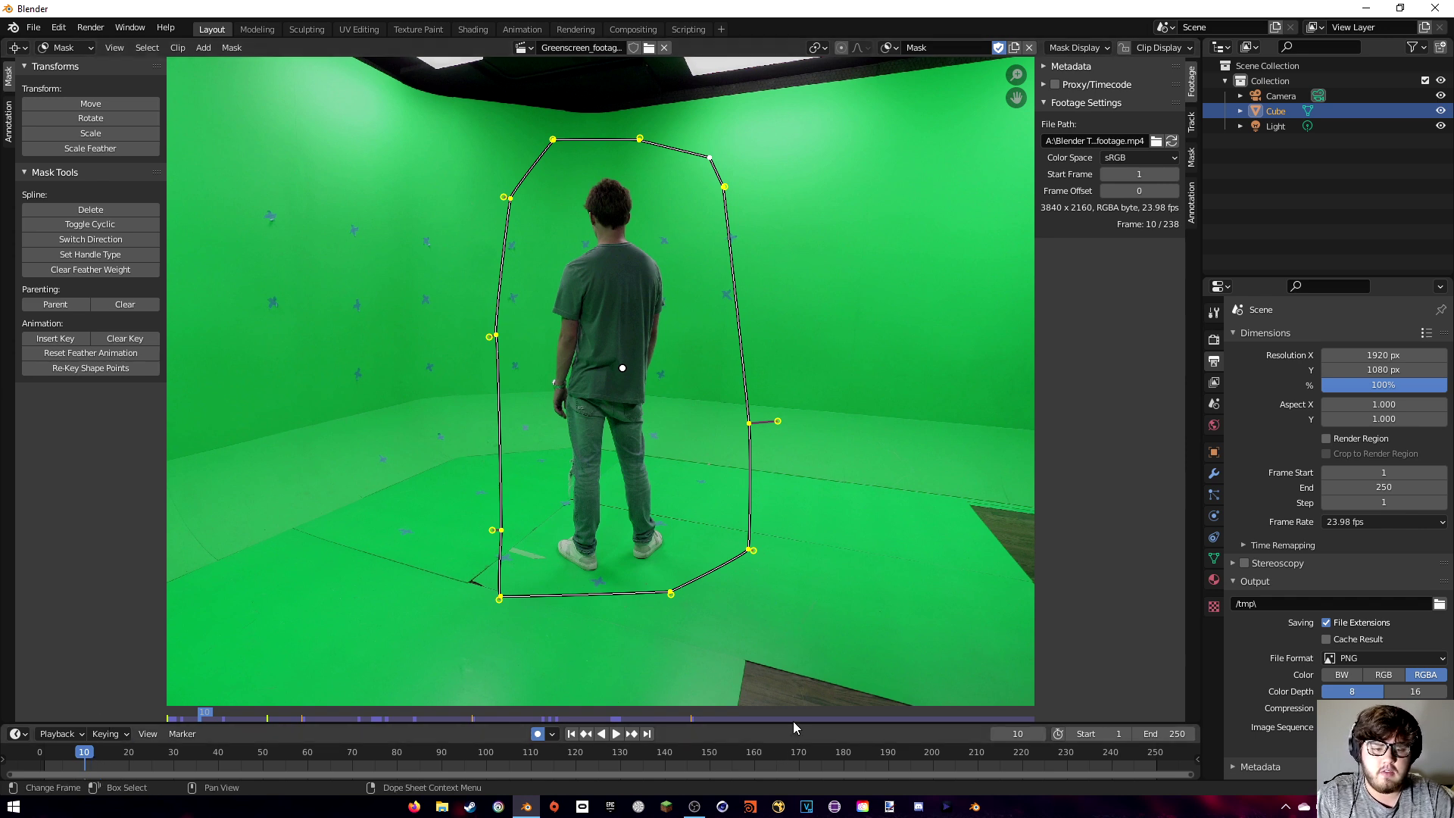
key("space")
key("space")
key("g")
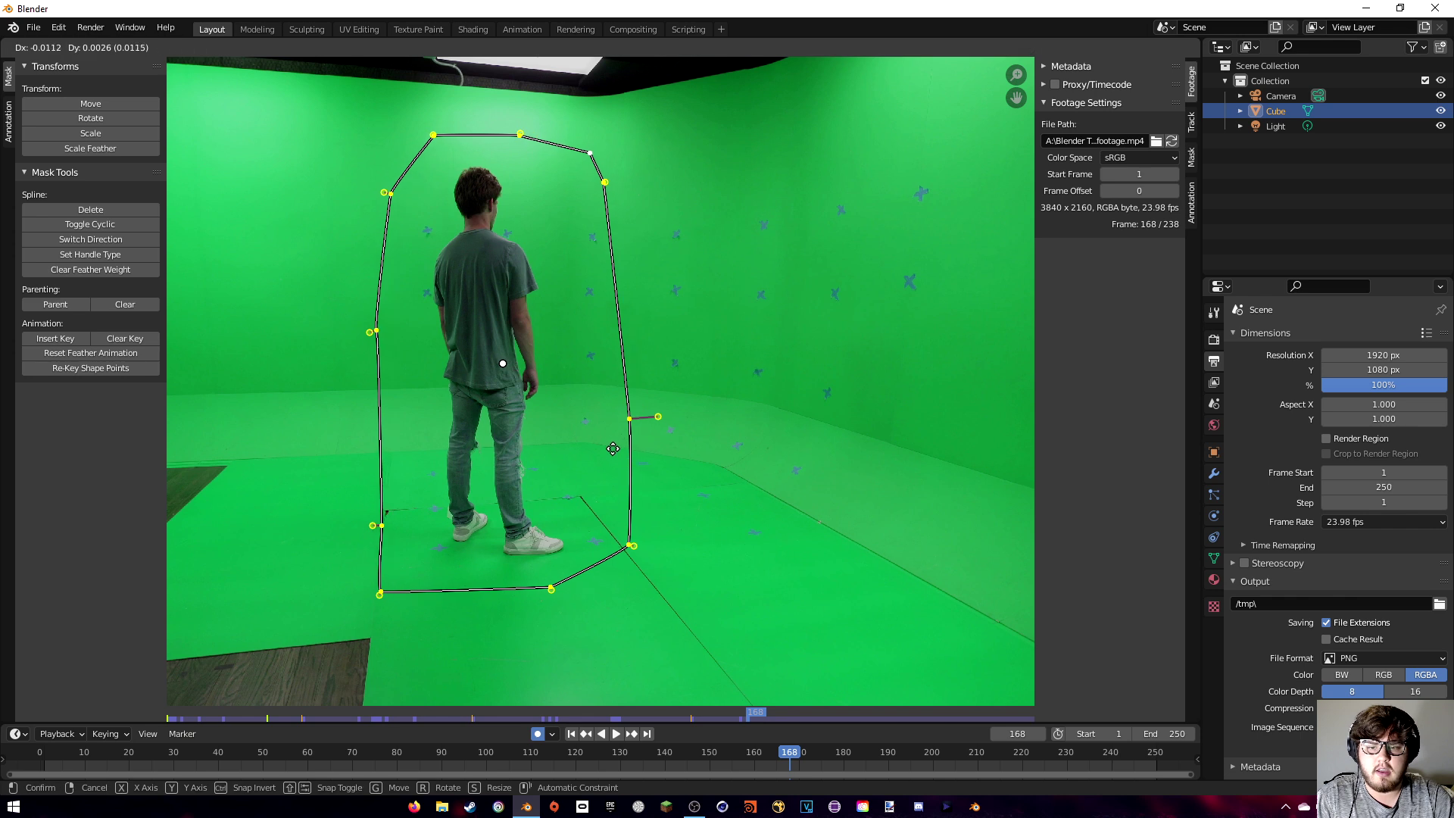
left_click(614, 448)
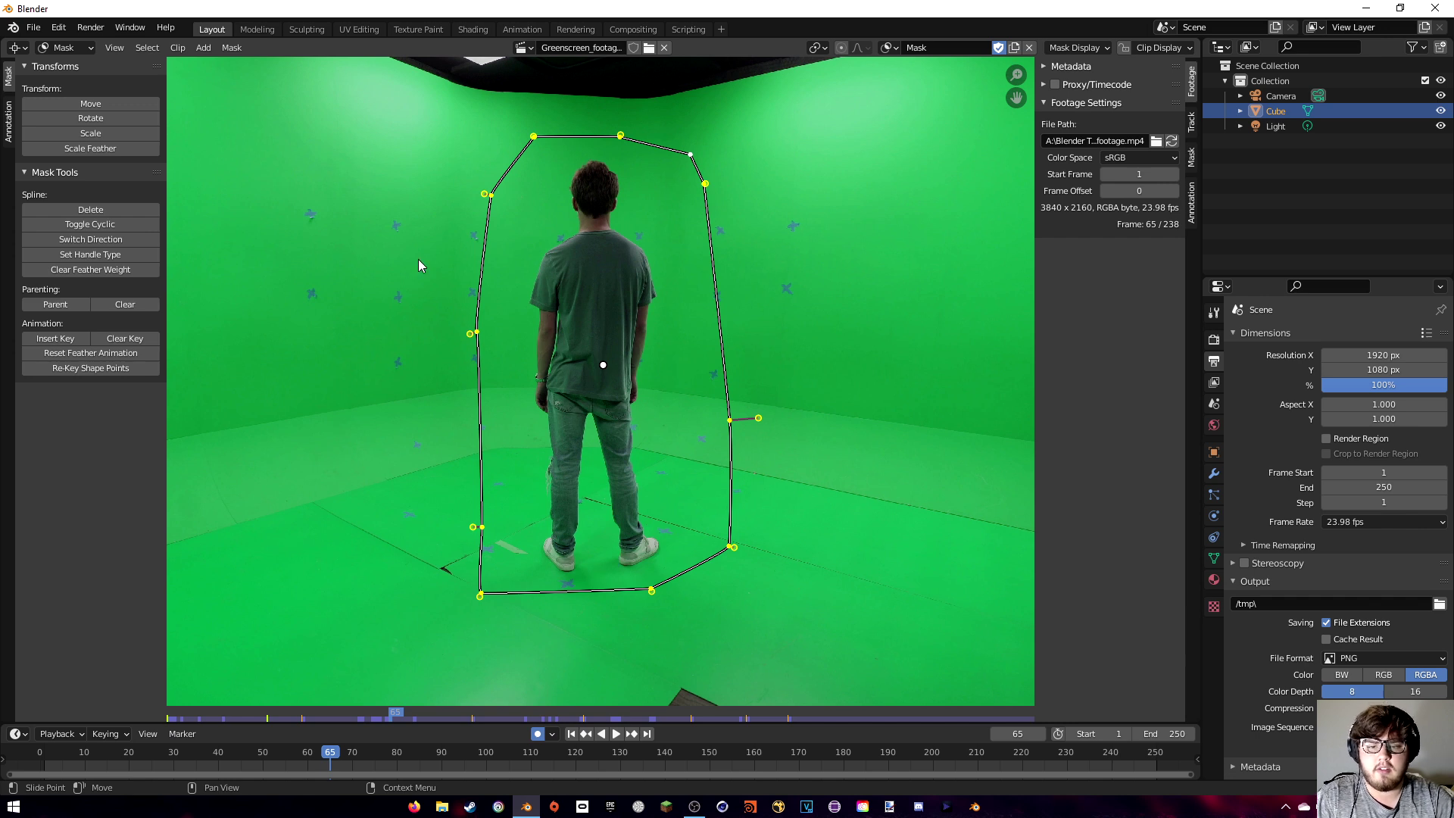
Turn off auto keying and set the scene's end frame to 180.
left_click(538, 732)
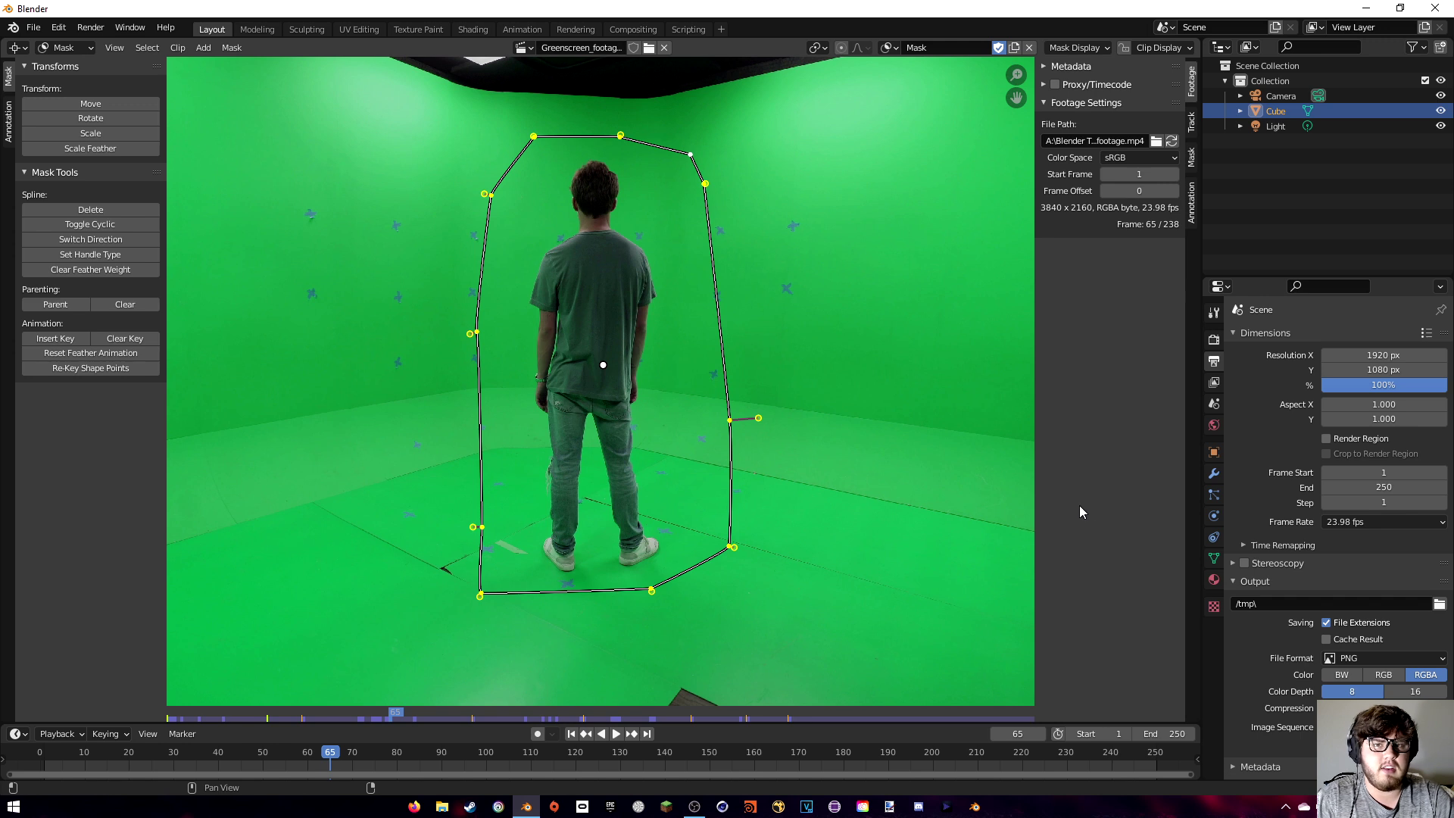
left_click(1166, 733)
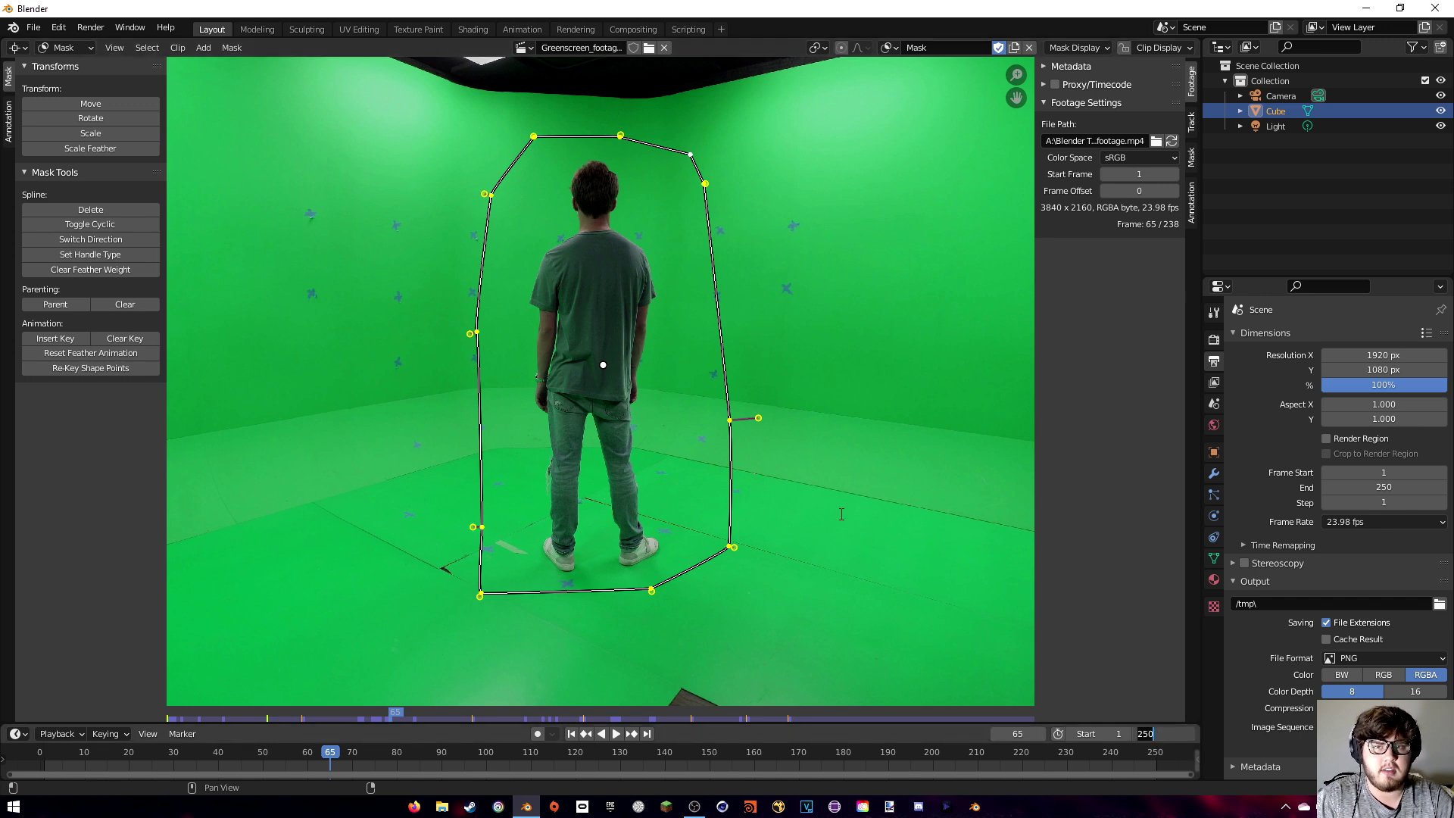
type("180")
key("Return")
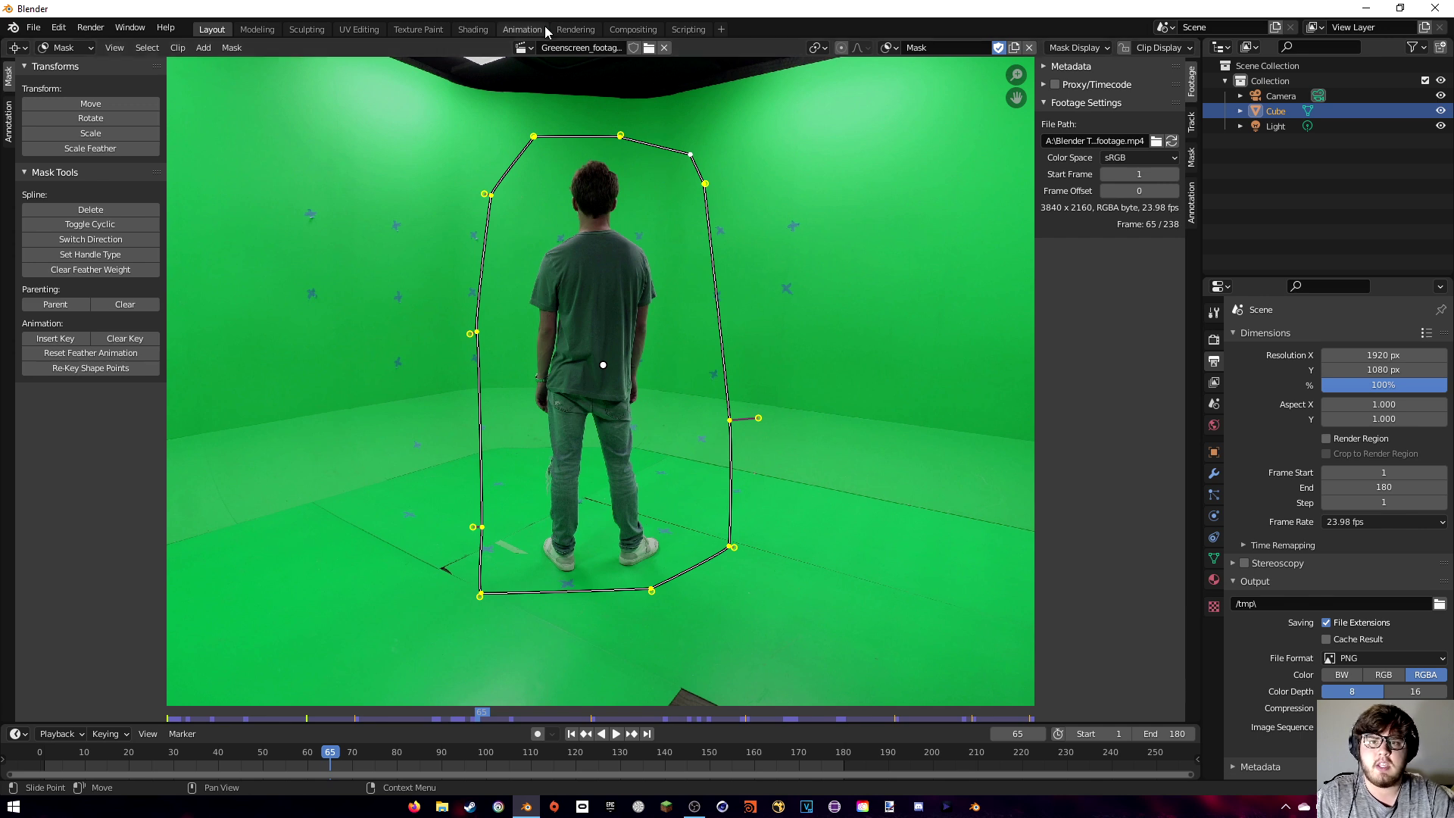
In the Compositing workspace, add a Mask node and assign the existing mask to it.
left_click(633, 30)
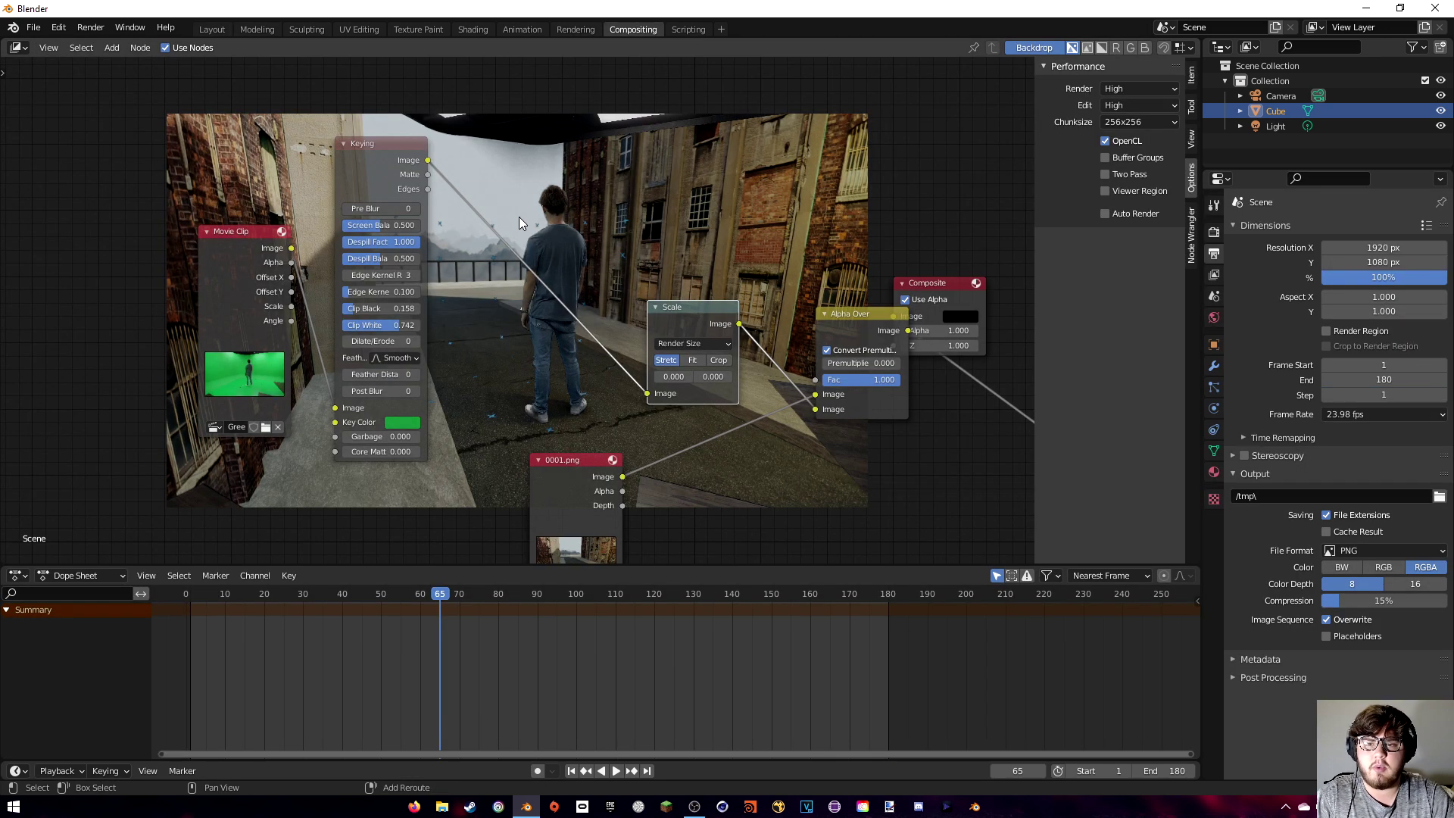
key("shift+a")
type("mask")
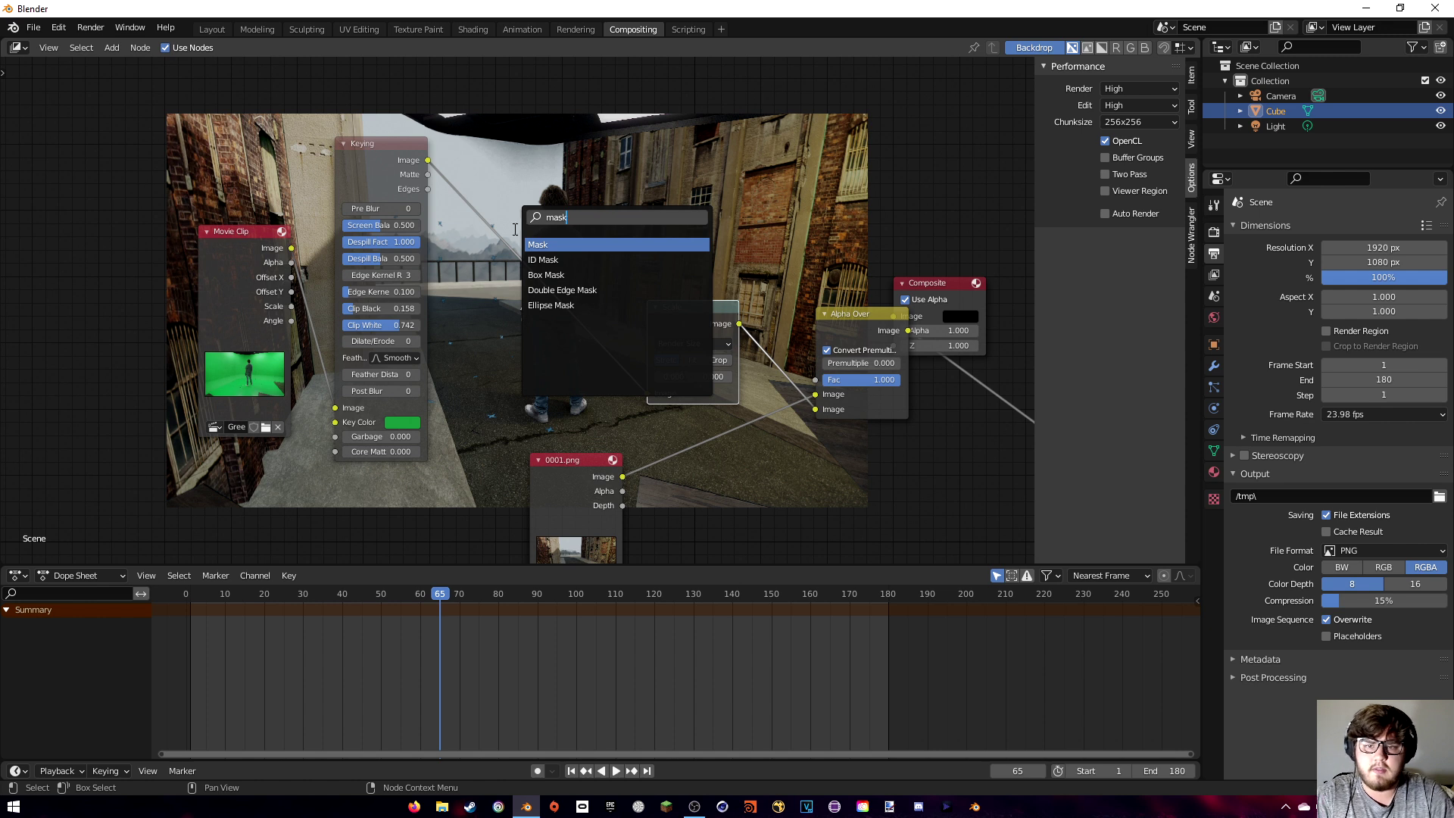
left_click(550, 245)
left_click(617, 182)
left_click(591, 202)
left_click(629, 223)
Connect the Mask node's output to the Alpha Over node's Fac input.
middle_click_drag(673, 192, 565, 197)
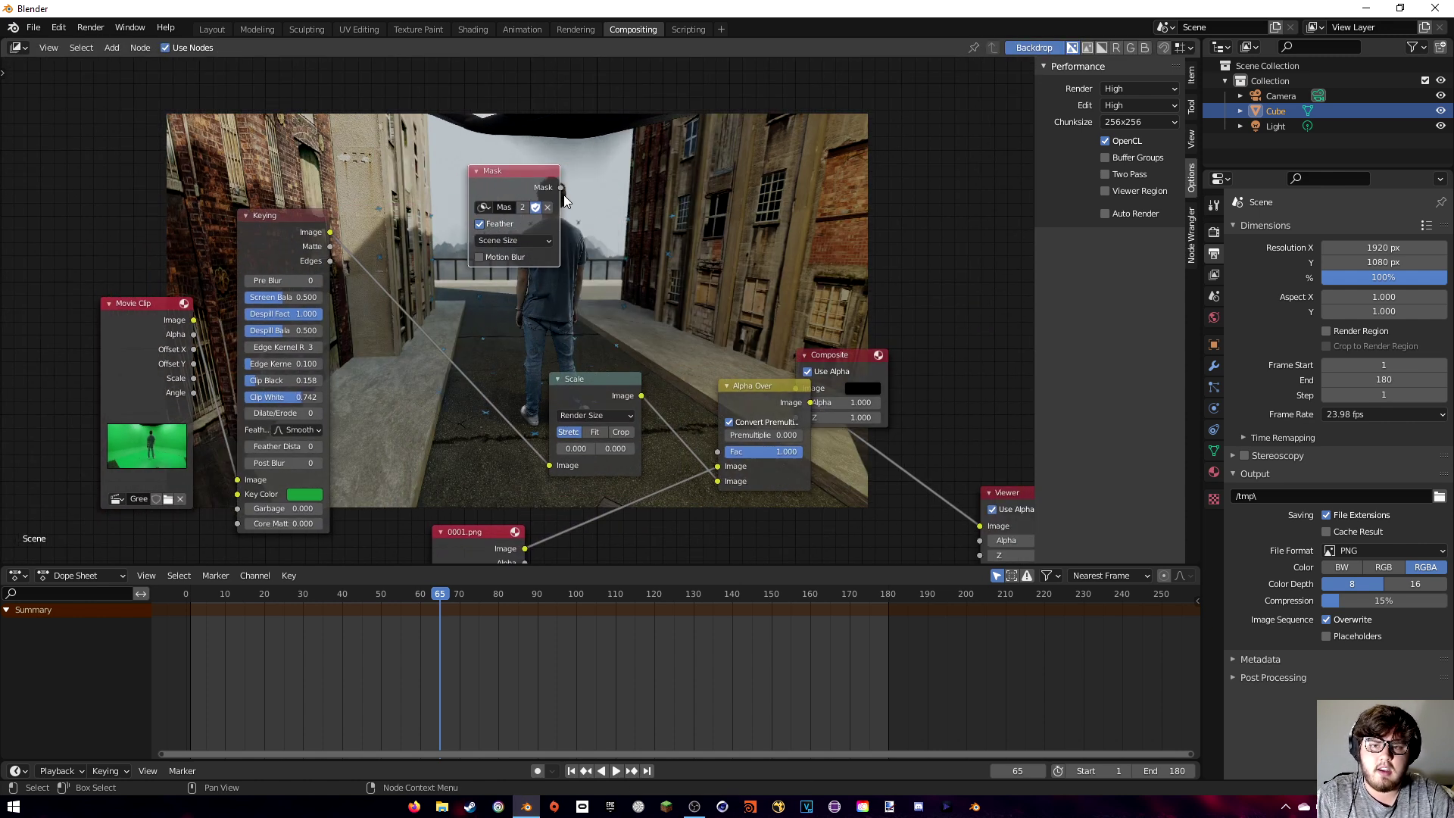
left_click_drag(561, 187, 717, 451)
mouse_move(737, 356)
middle_mouse_down()
mouse_move(811, 316)
mouse_move(737, 336)
mouse_move(669, 380)
mouse_move(732, 347)
middle_mouse_up()
middle_click_drag(643, 279, 506, 302)
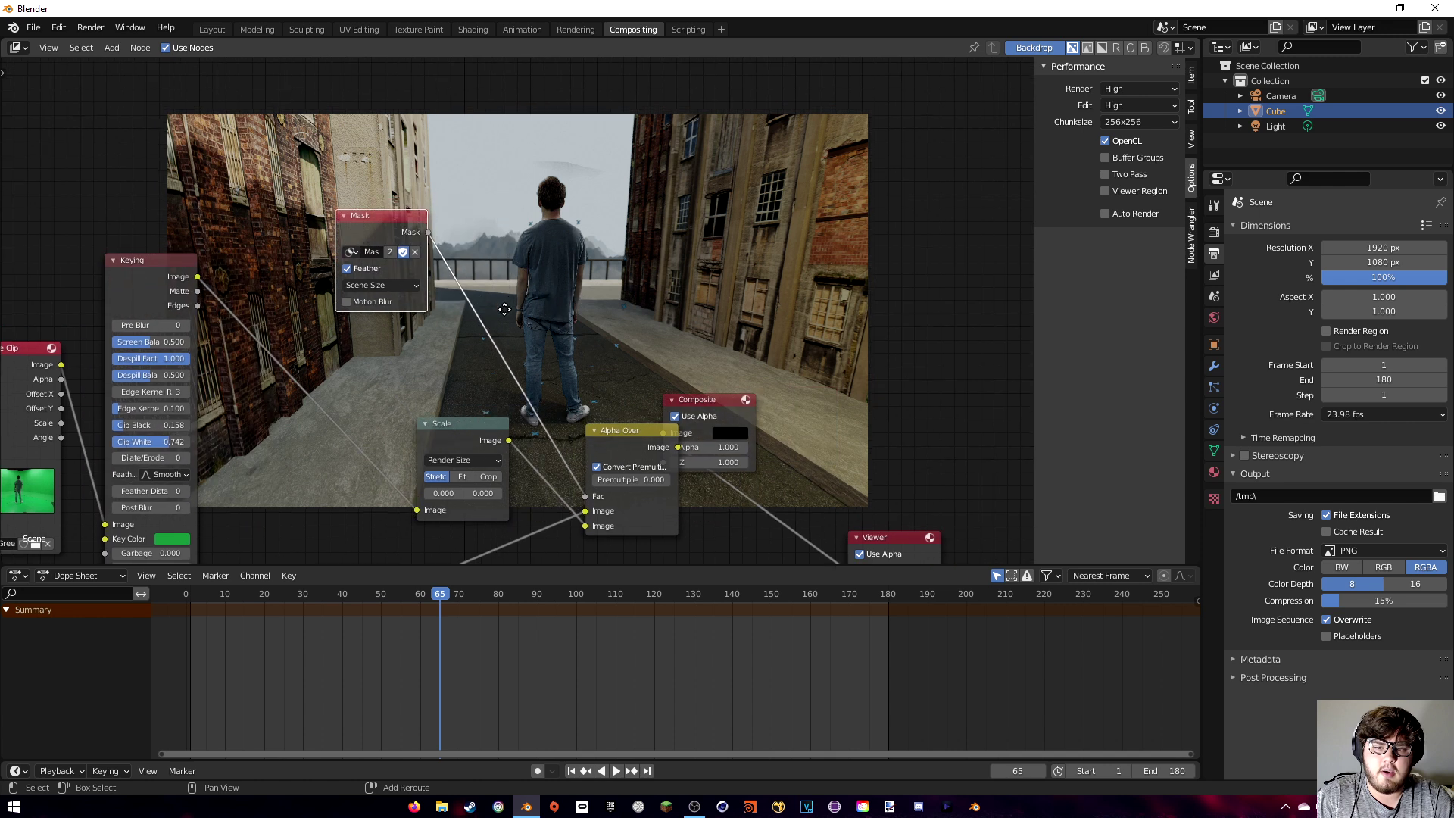
Add a Blur node on the link between the Mask and Alpha Over nodes, and space the Mask node away from it.
scroll(571, 321, "up", 1)
scroll(570, 321, "up", 2)
key("shift+a")
type("blu")
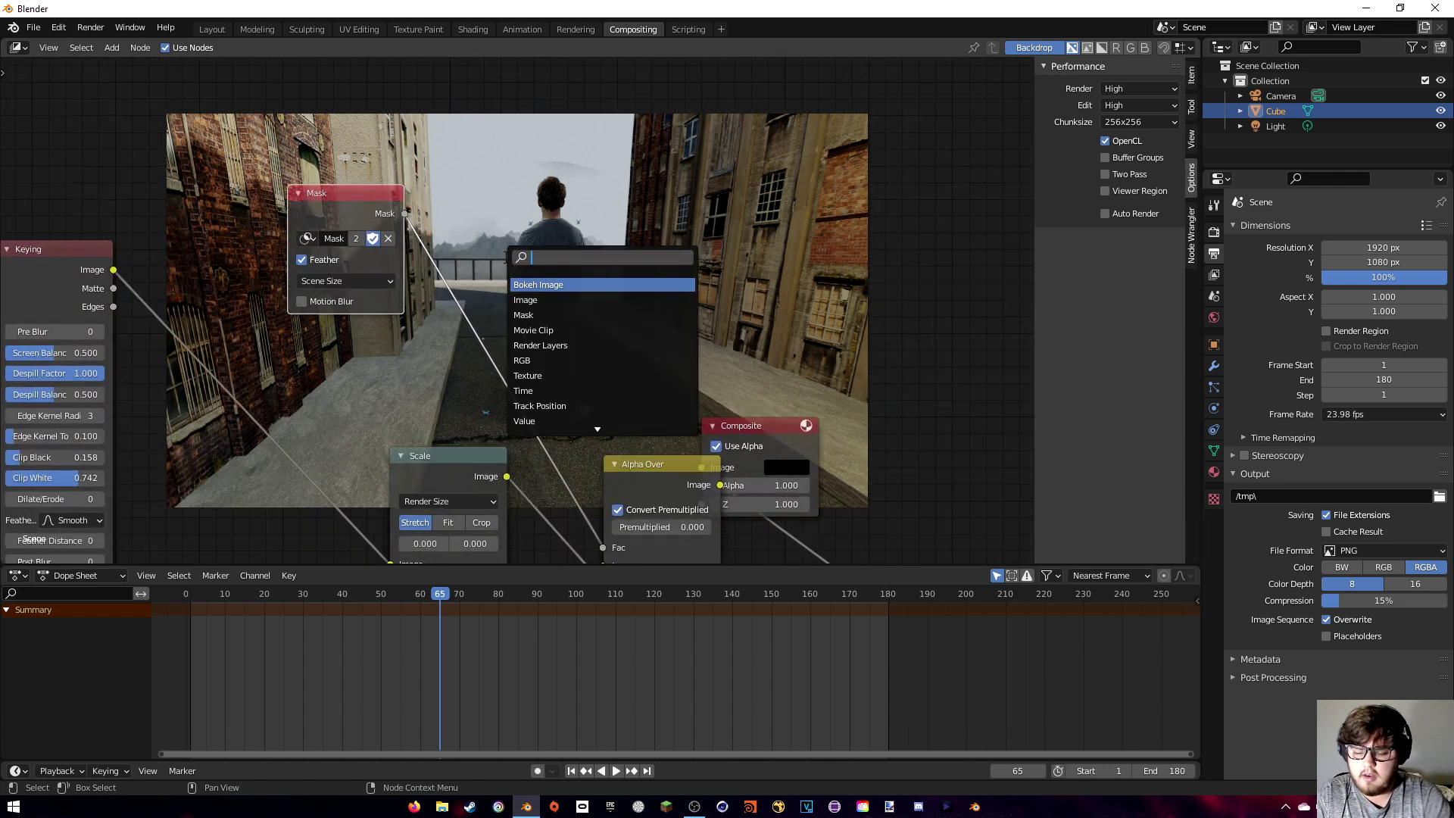
key("Down")
key("Down")
key("Up")
key("Return")
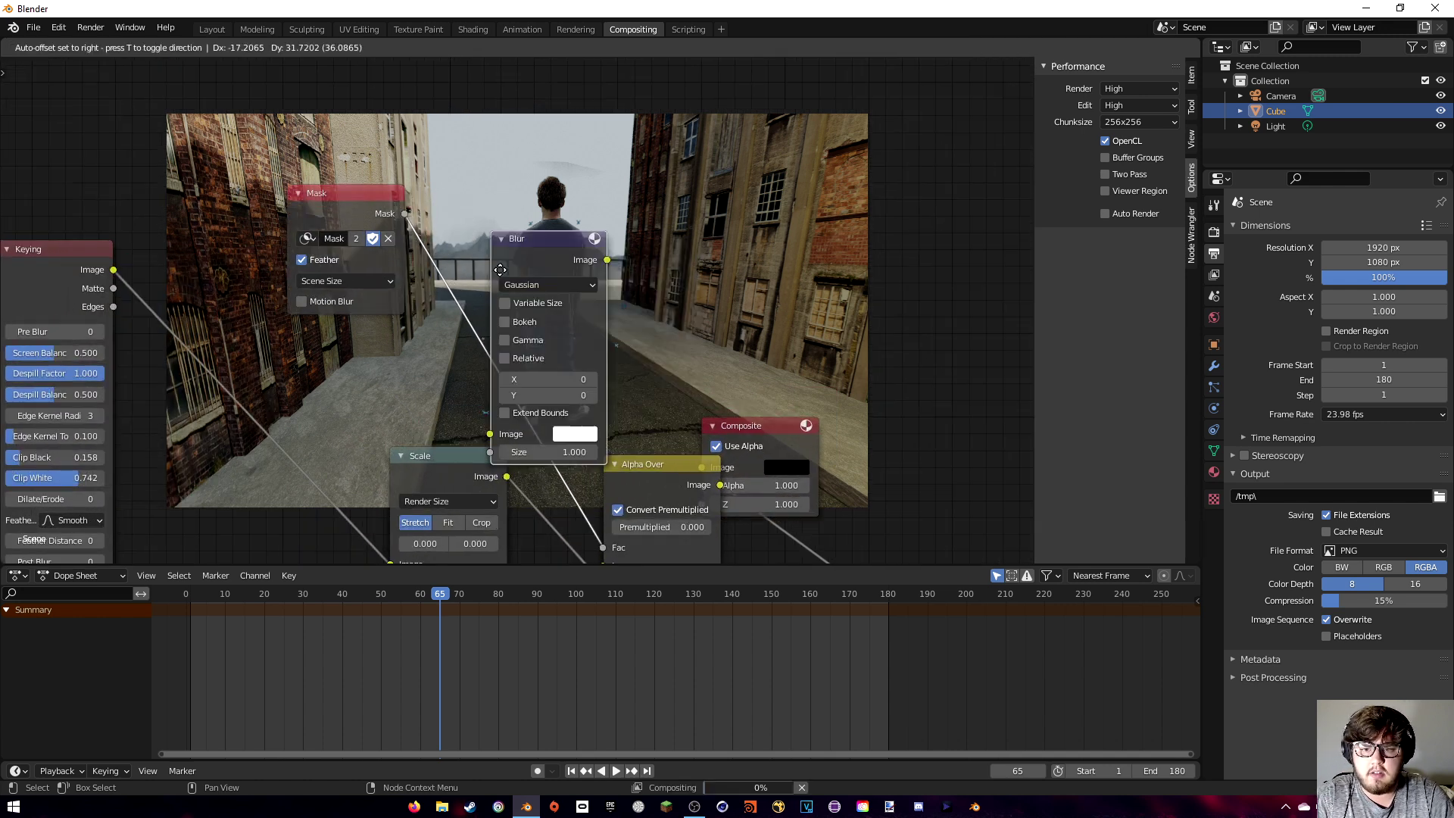
left_click(568, 166)
left_click_drag(536, 185, 507, 201)
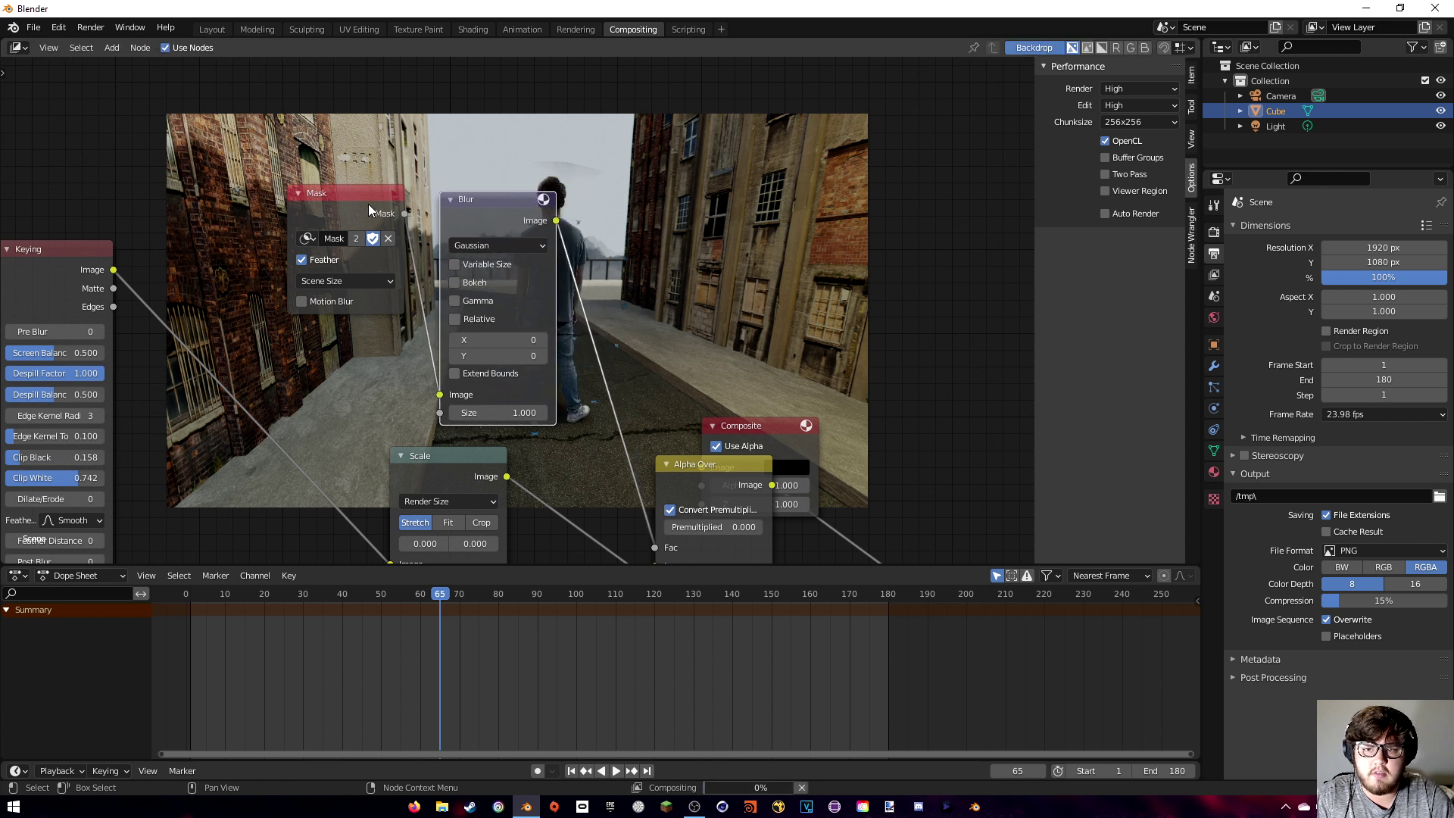
left_click_drag(367, 208, 338, 207)
Set the Blur node's X and Y values to 20 to soften the mask edge.
left_click_drag(506, 340, 506, 349)
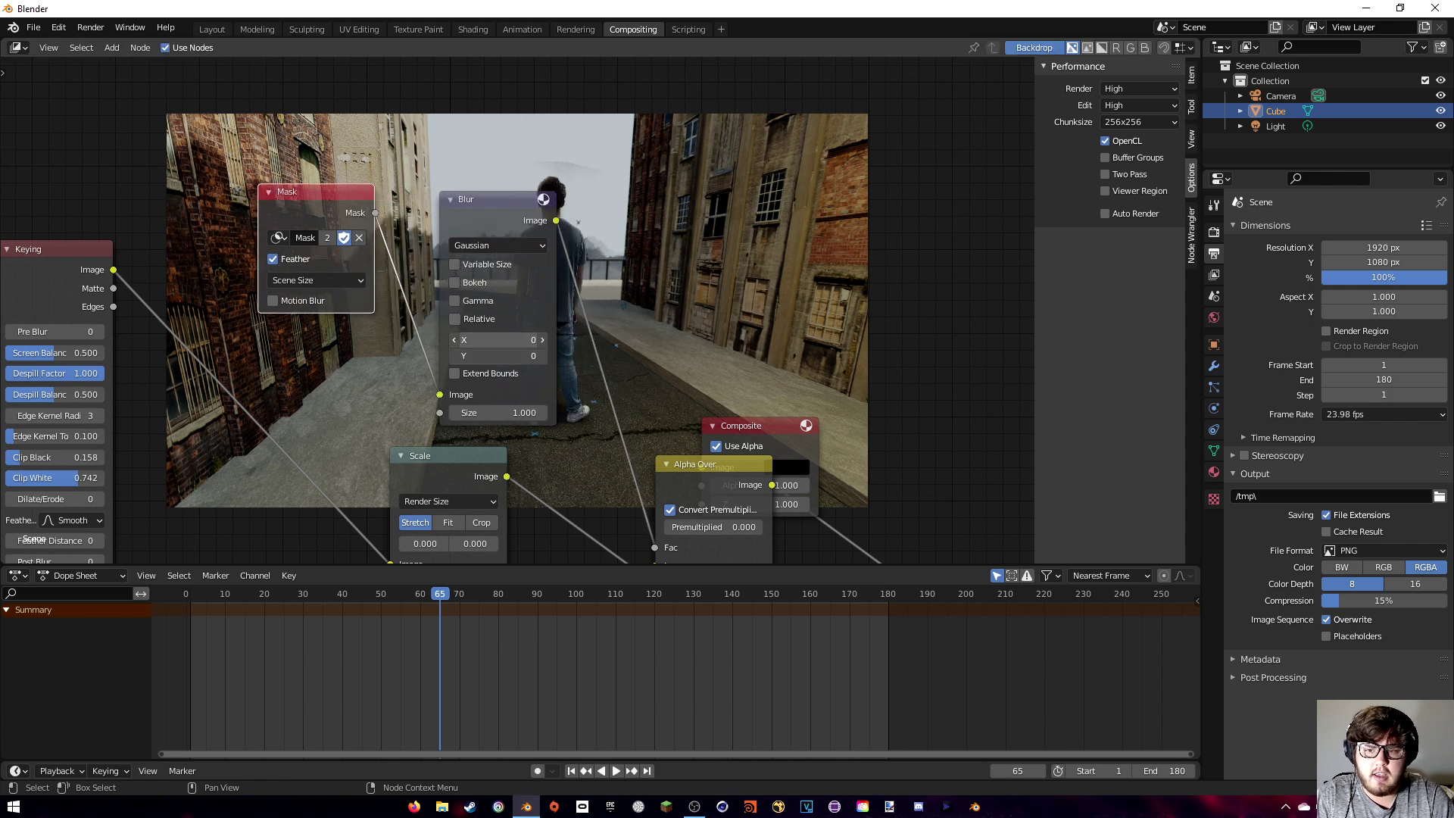
type("20")
key("Return")
middle_click_drag(671, 187, 612, 192)
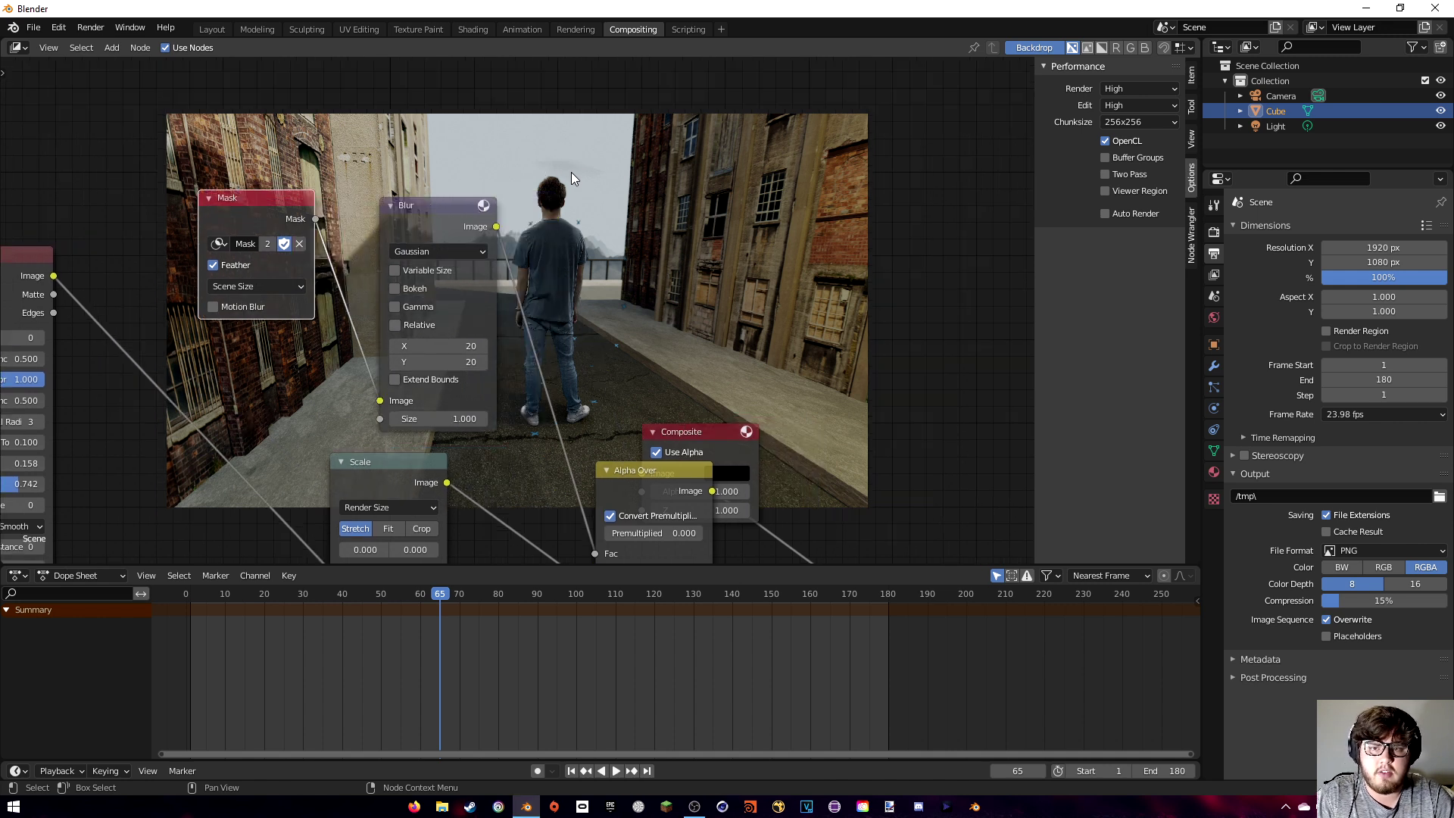
Tighten the matte by setting the Keying node's Clip Black to 0.283 and Clip White to 0.850.
middle_click_drag(257, 418, 750, 380)
scroll(609, 469, "up", 2)
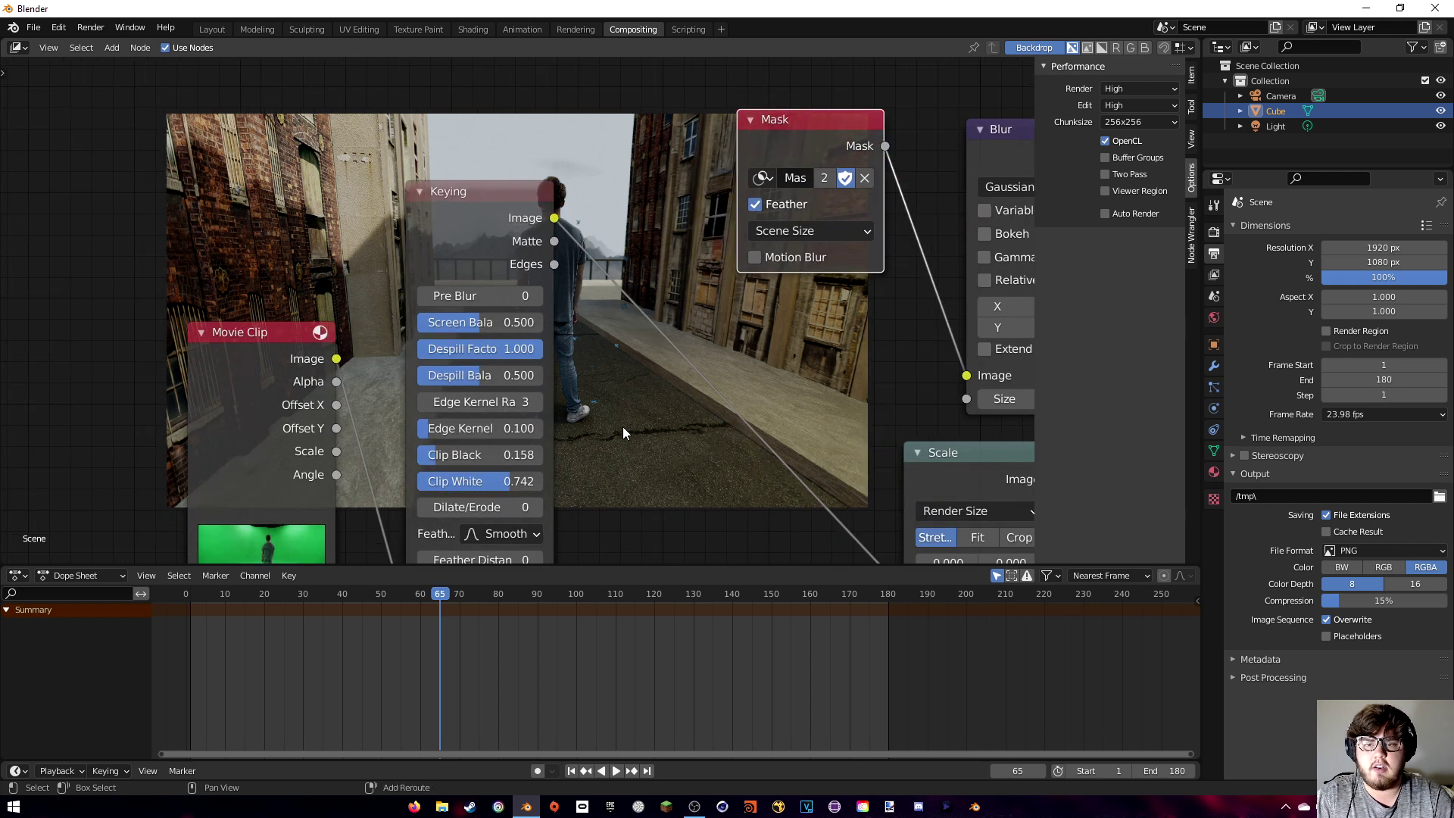
left_click_drag(313, 454, 298, 454)
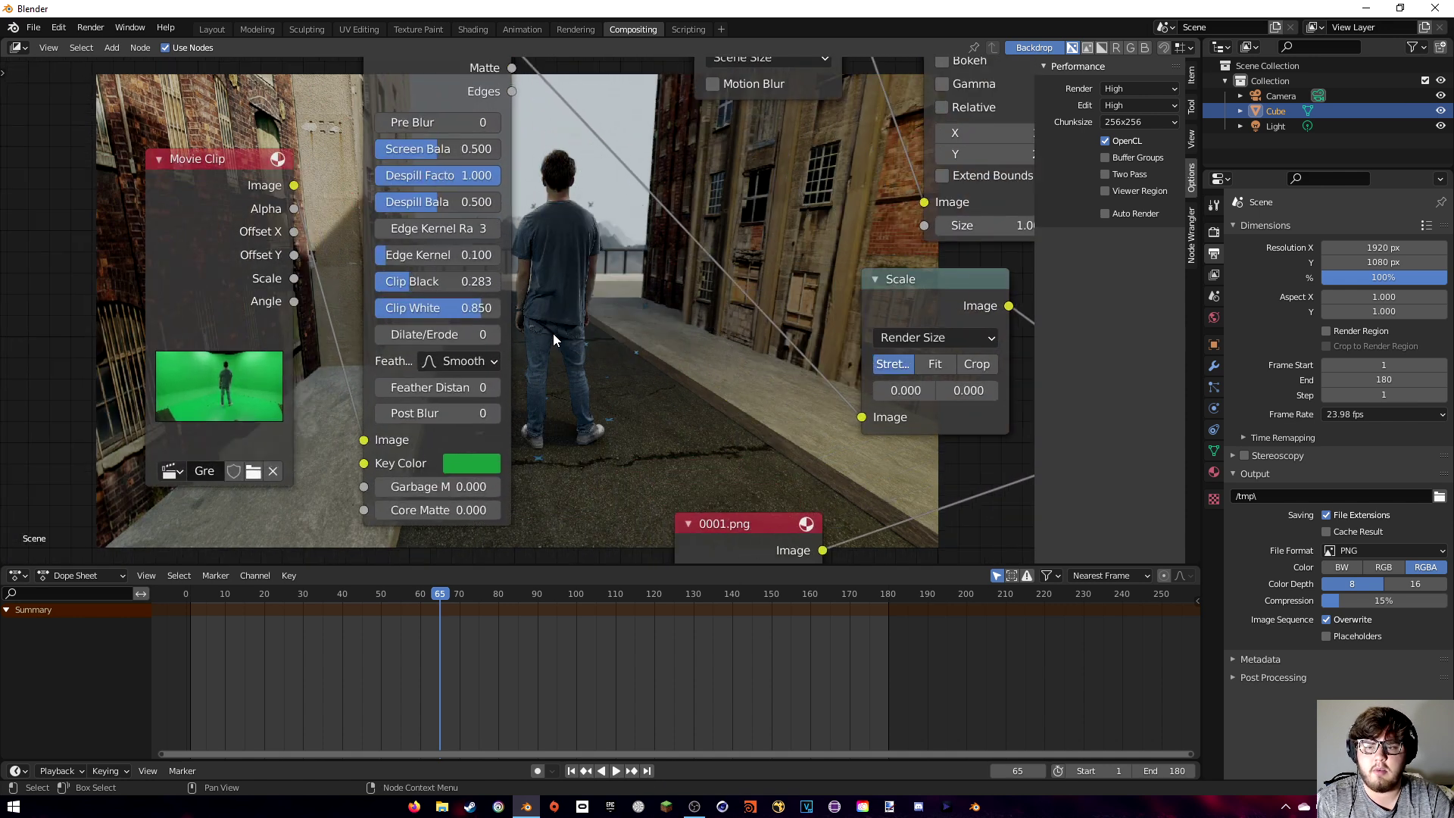
middle_click_drag(596, 247, 441, 277)
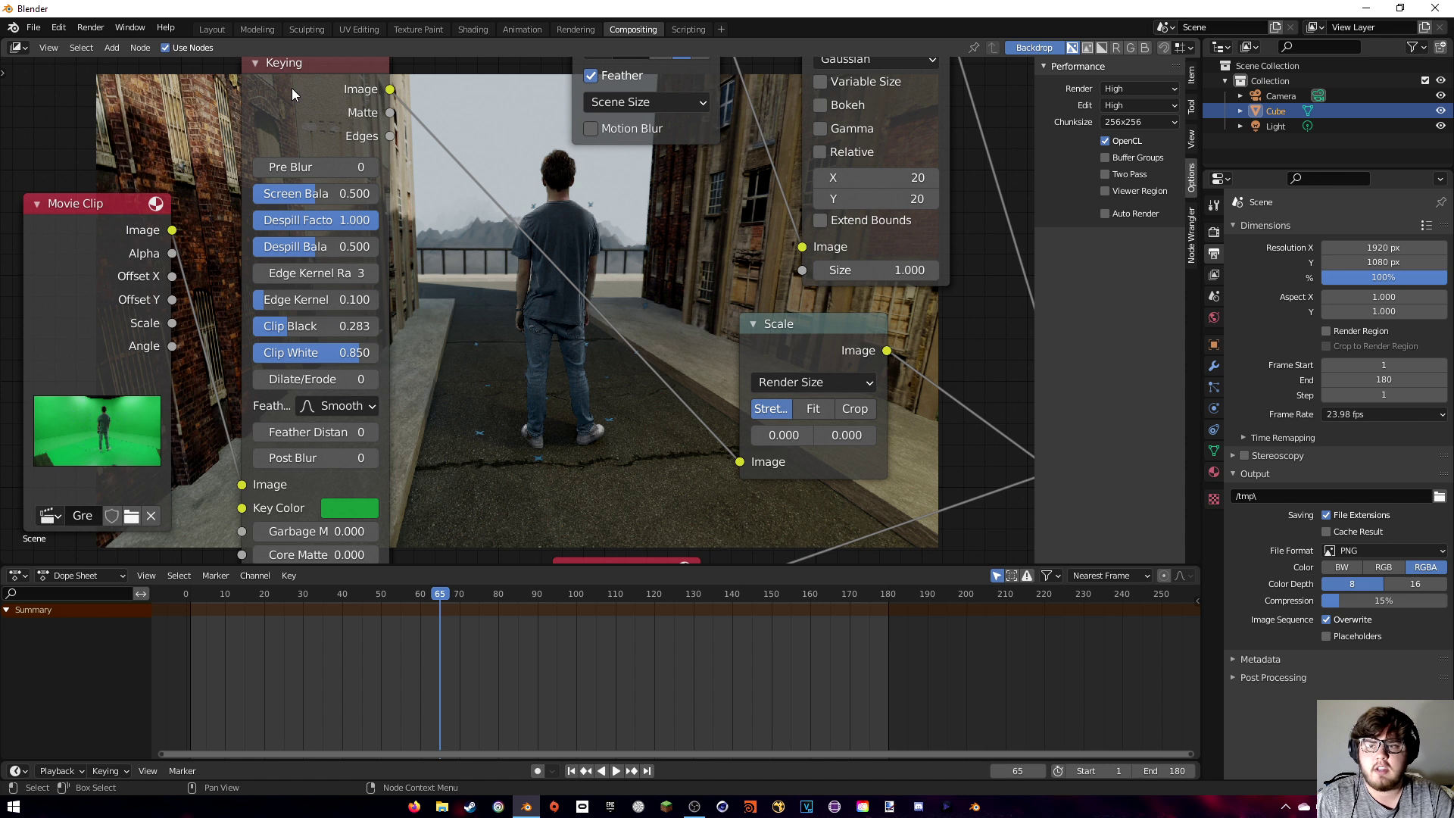
Duplicate the Keying node and insert the copy on the link between the first Keying node and the Scale node.
left_click(317, 128)
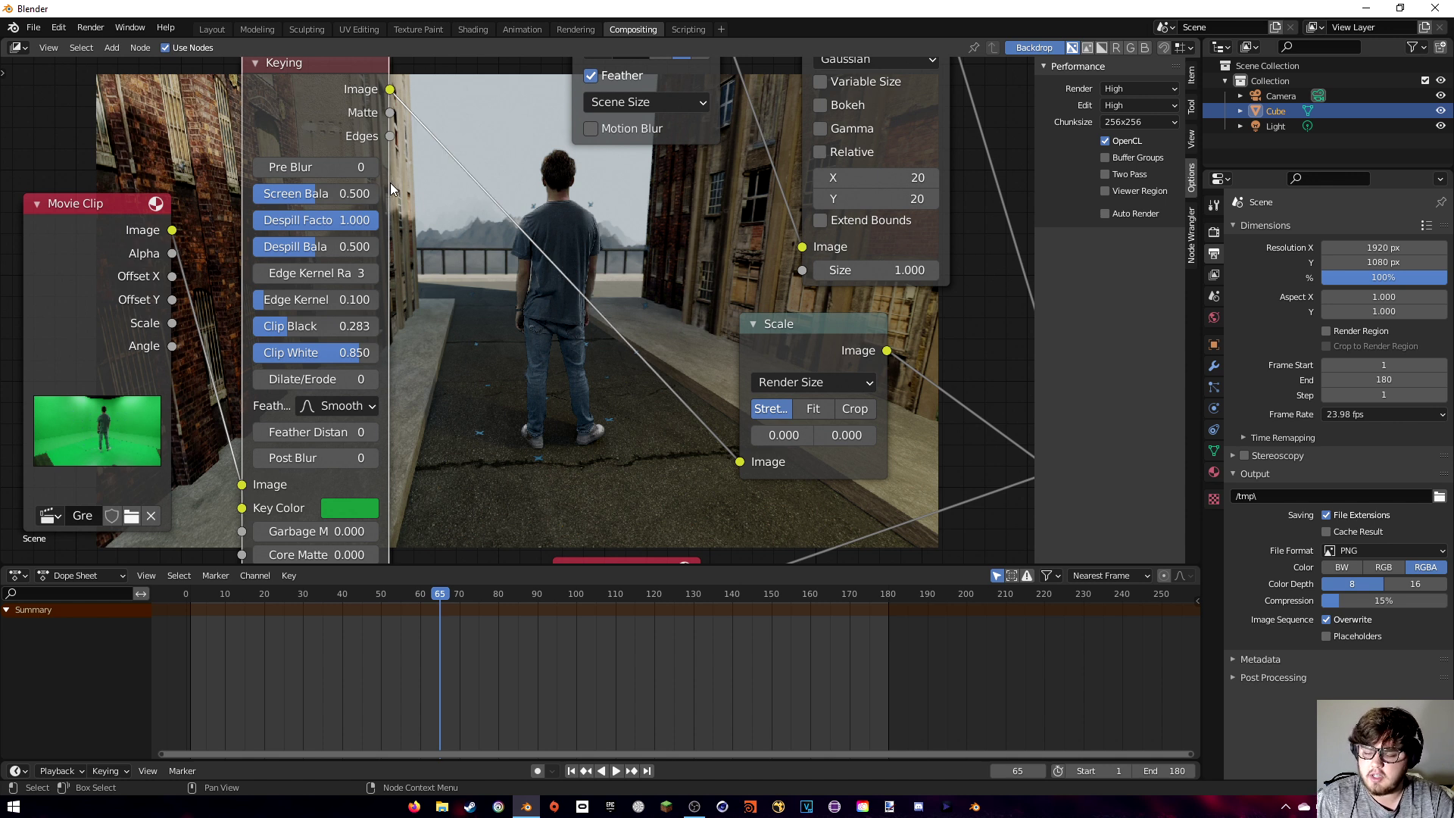
key("shift+d")
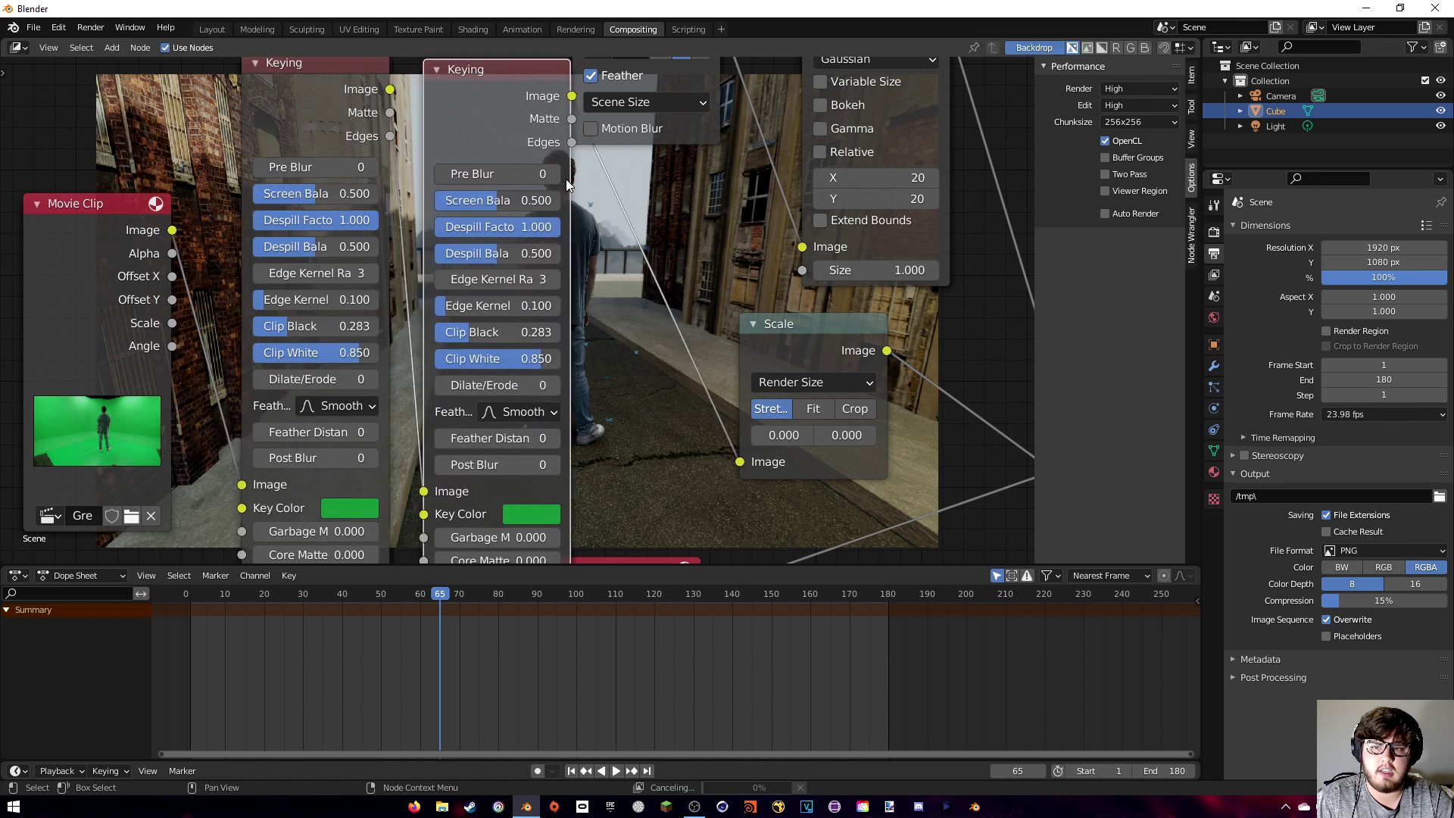
left_click(426, 106)
Set the second Keying node's Key Color by sampling a blue tracking marker on the ground in the enlarged backdrop.
middle_click_drag(632, 351, 467, 269)
scroll(403, 379, "up", 5)
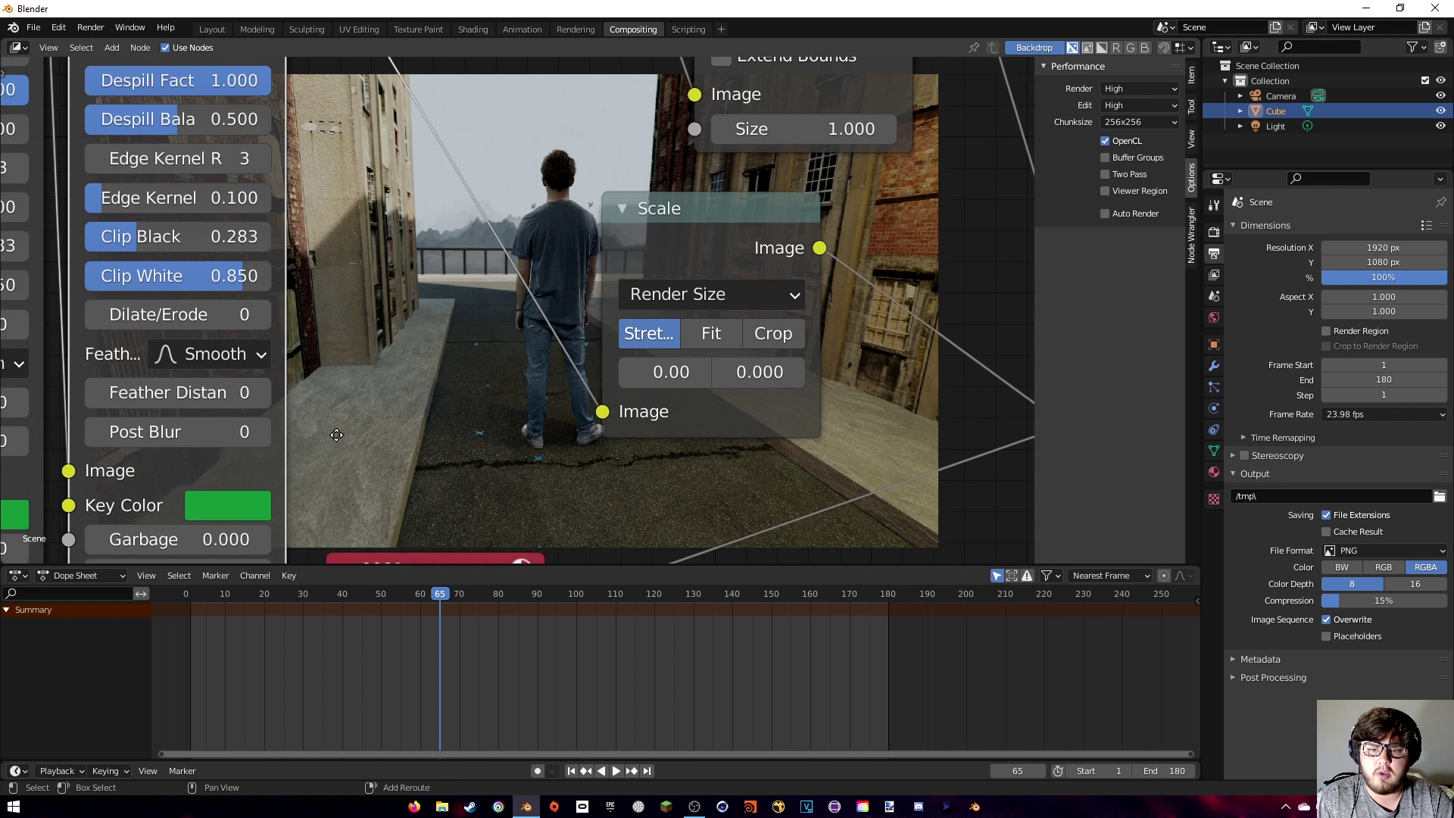
middle_click_drag(333, 447, 430, 318, "shift")
scroll(454, 400, "up", 1)
middle_click_drag(477, 376, 460, 401, "shift")
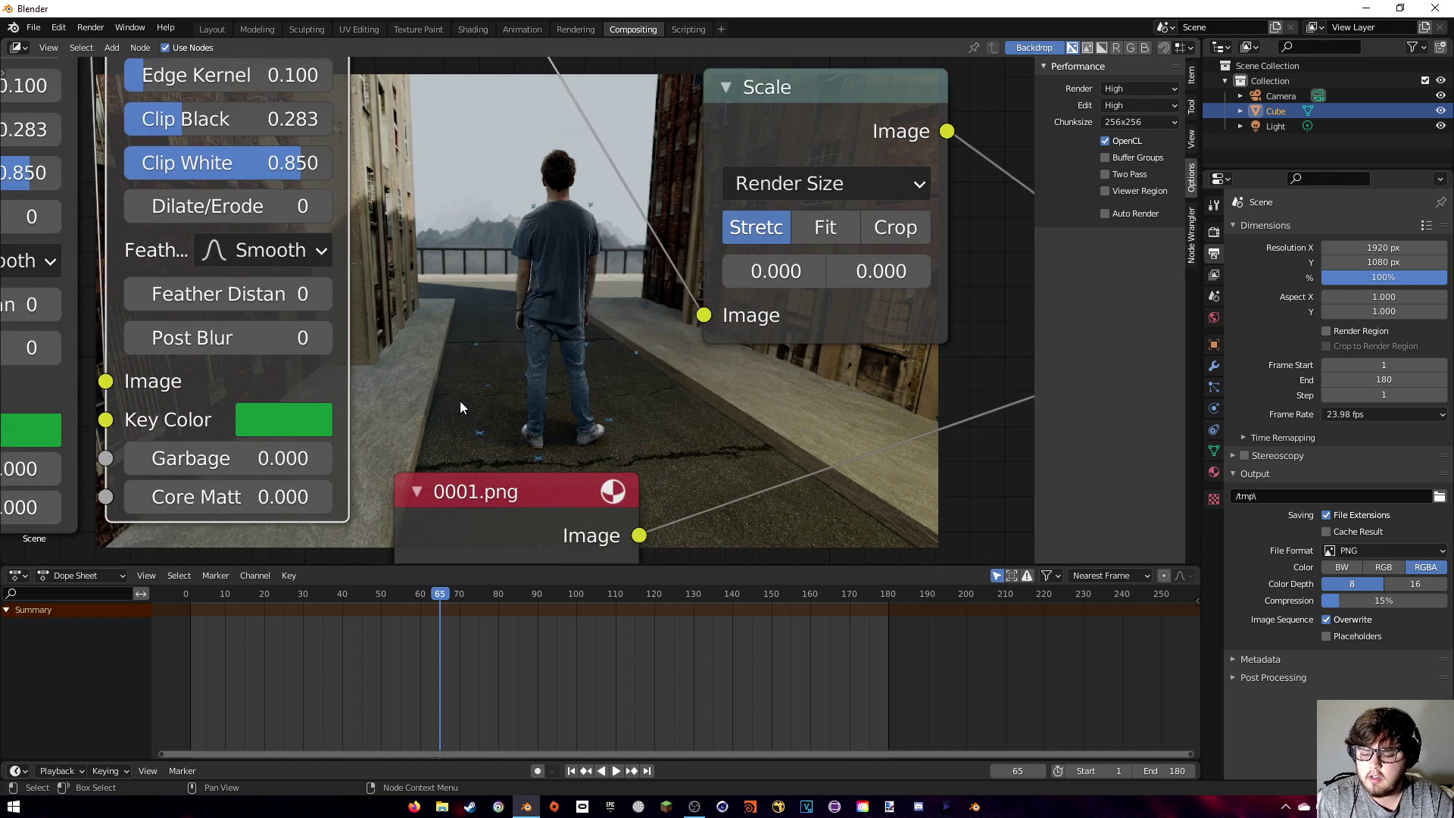
key("alt+v")
key("alt+v")
key("alt+v")
key("alt+v")
key("alt+v")
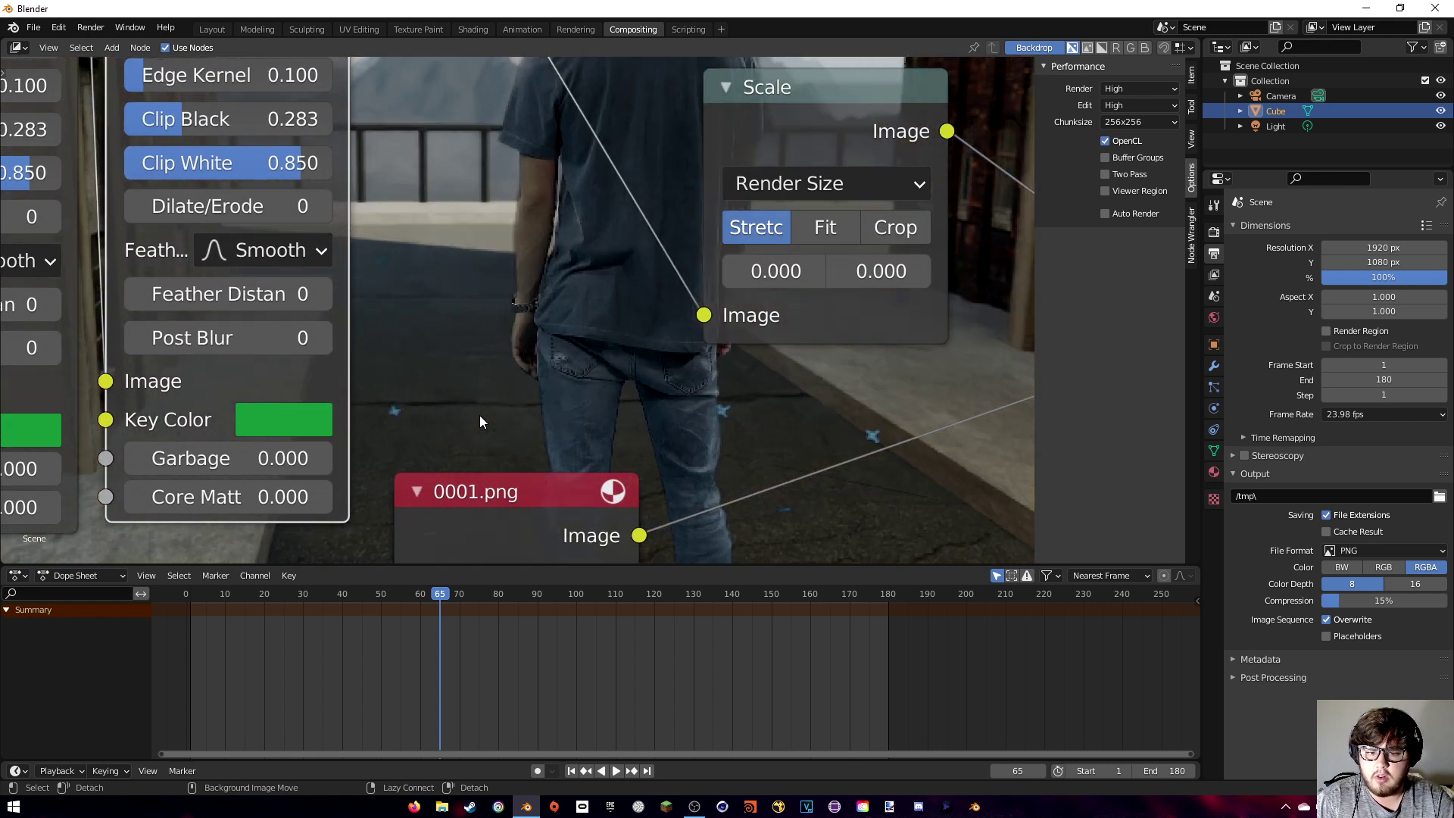
left_click(292, 425)
left_click(533, 259)
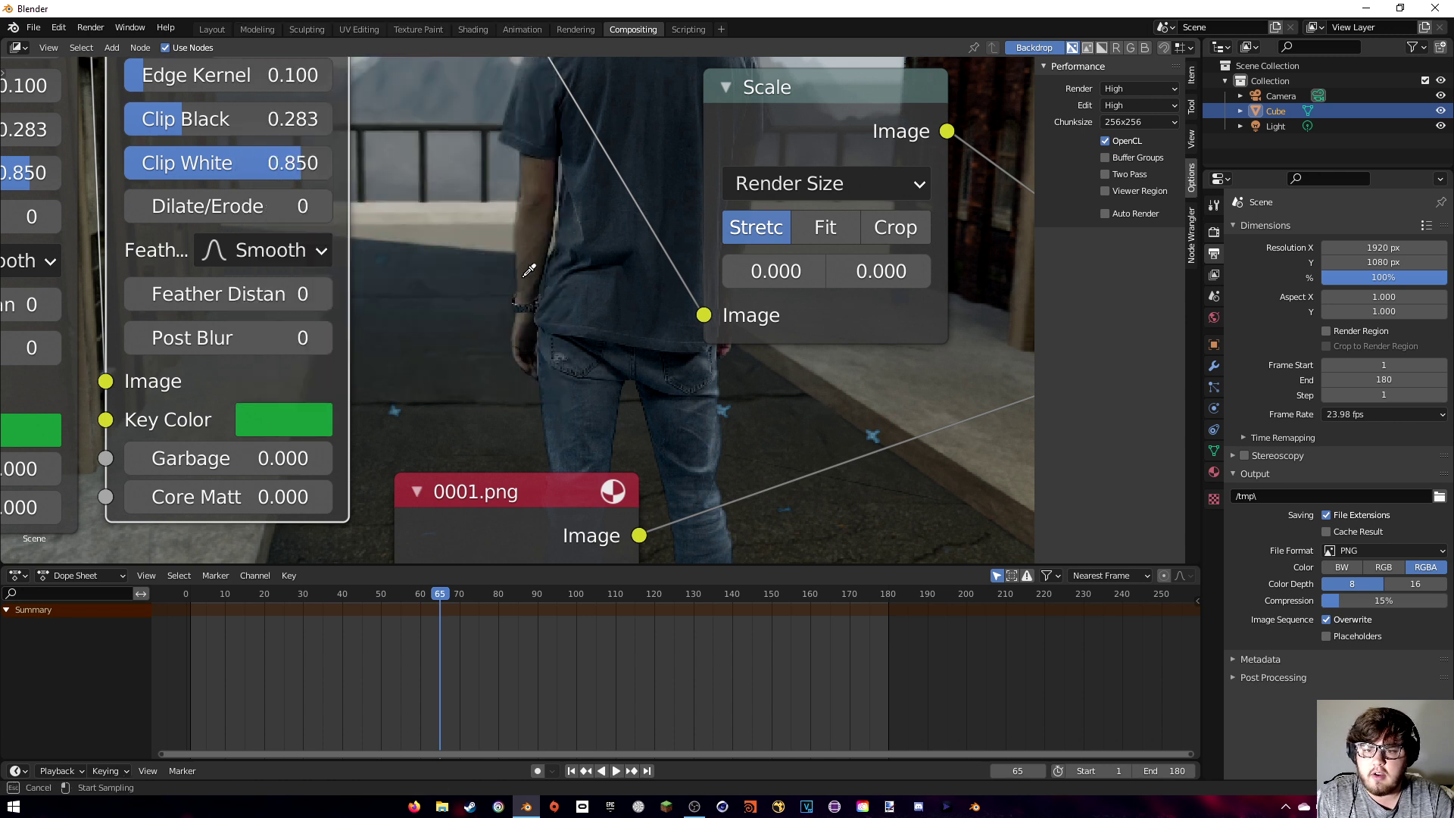
left_click(395, 411)
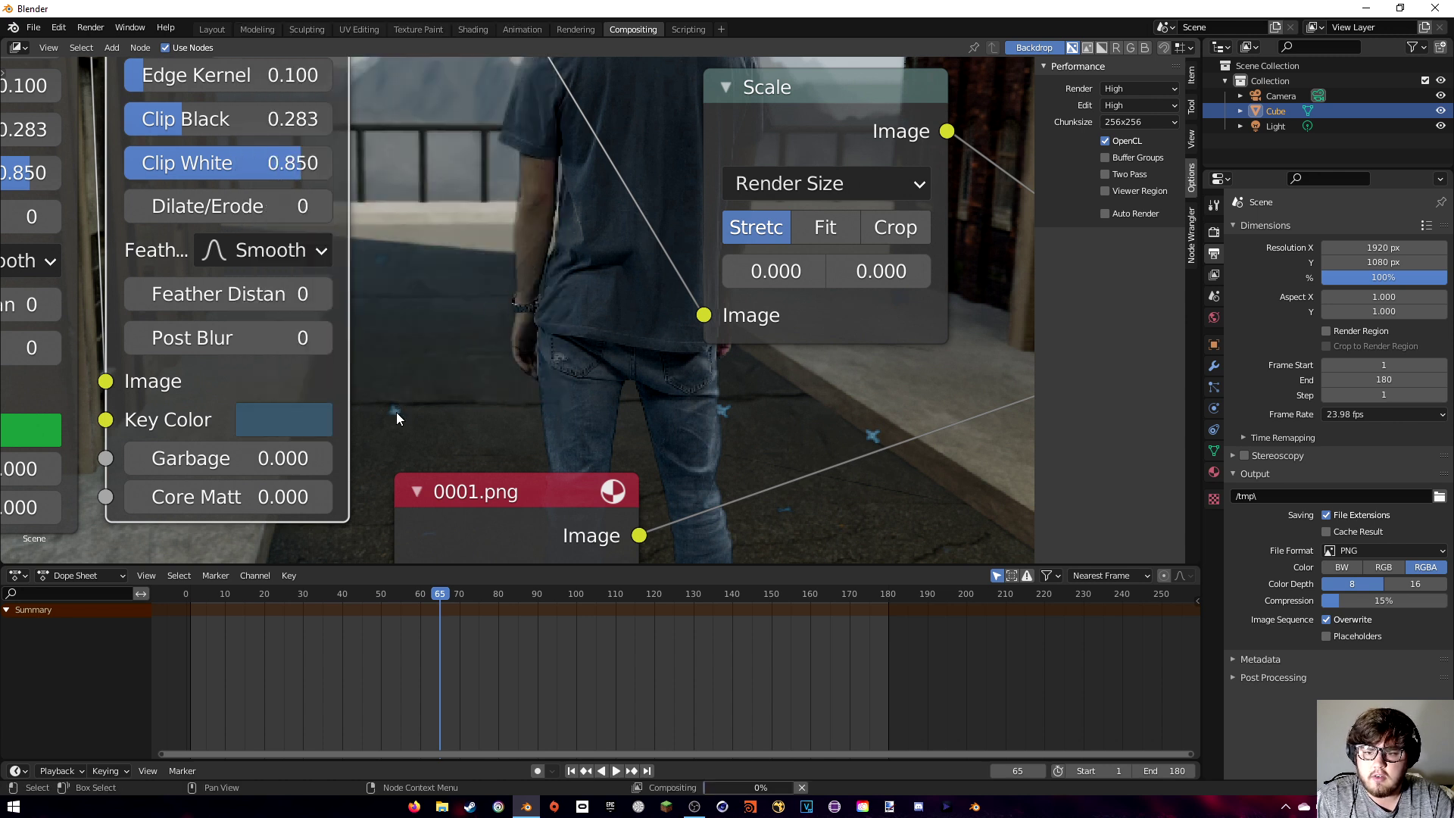
Shrink the backdrop and examine the second key's effect on the person's clothing and the tracking markers.
scroll(444, 391, "down", 5)
middle_click_drag(466, 343, 408, 512)
middle_click_drag(448, 411, 546, 462)
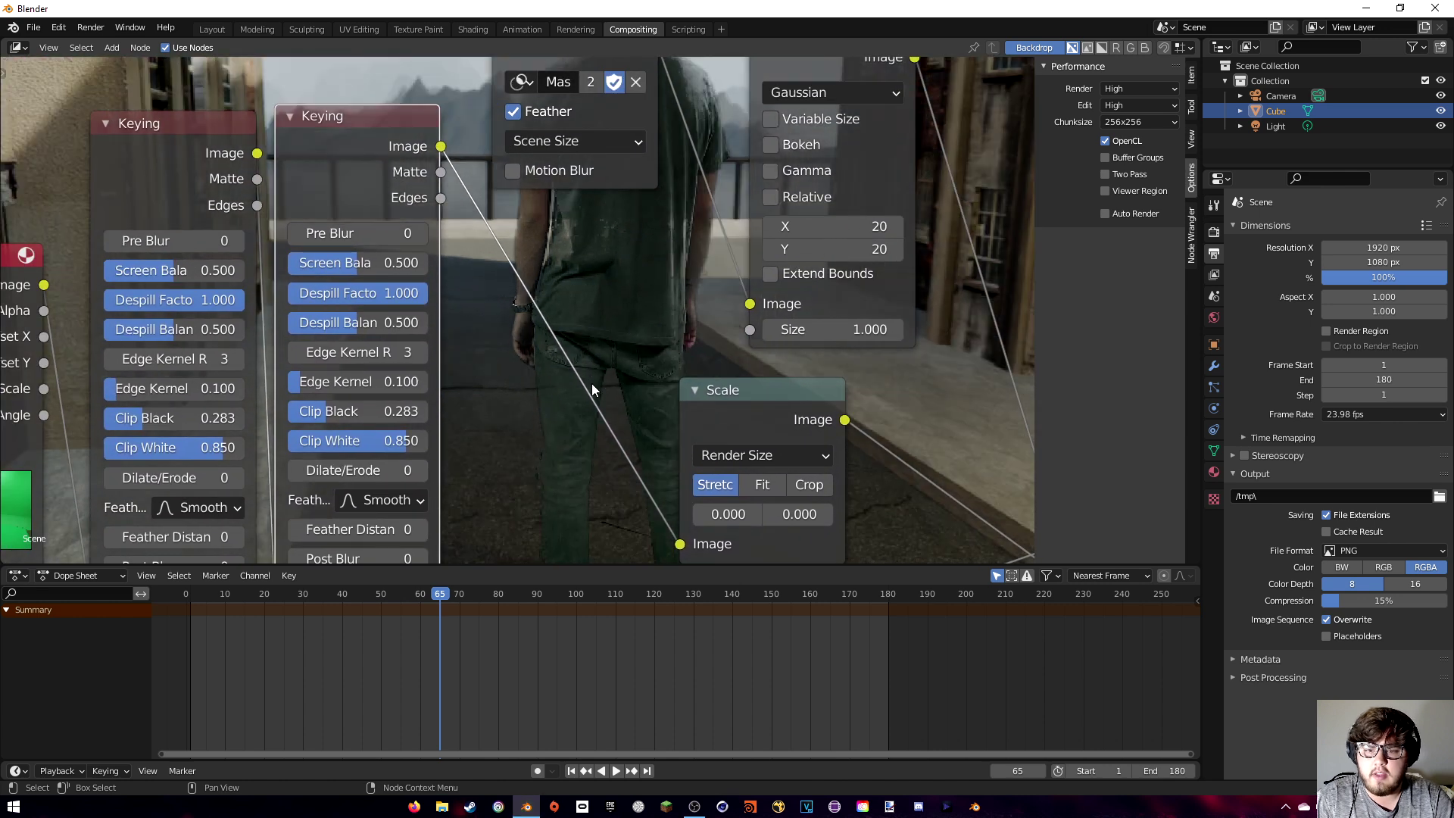
middle_click_drag(634, 359, 537, 370)
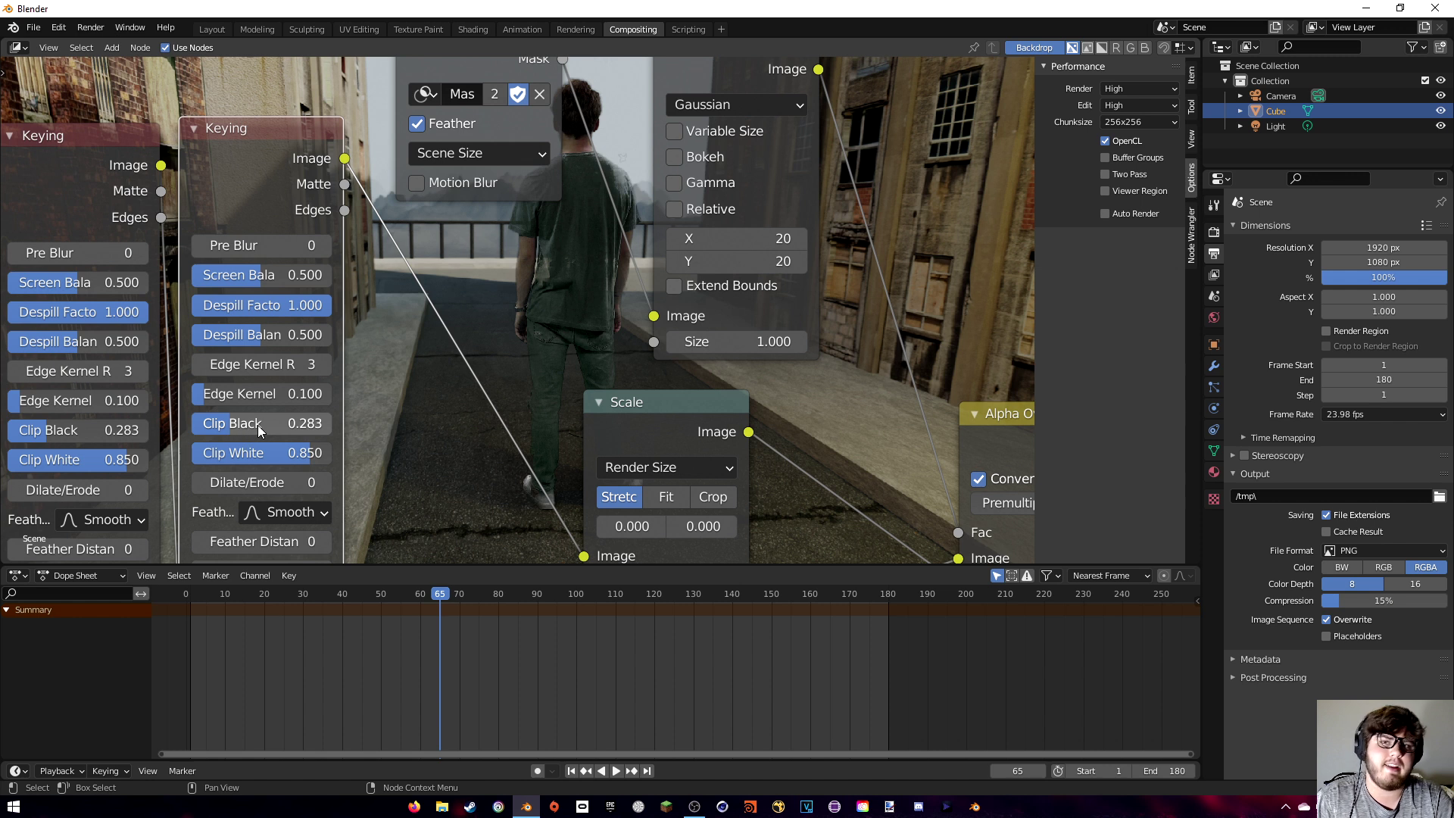
middle_click_drag(436, 409, 476, 419)
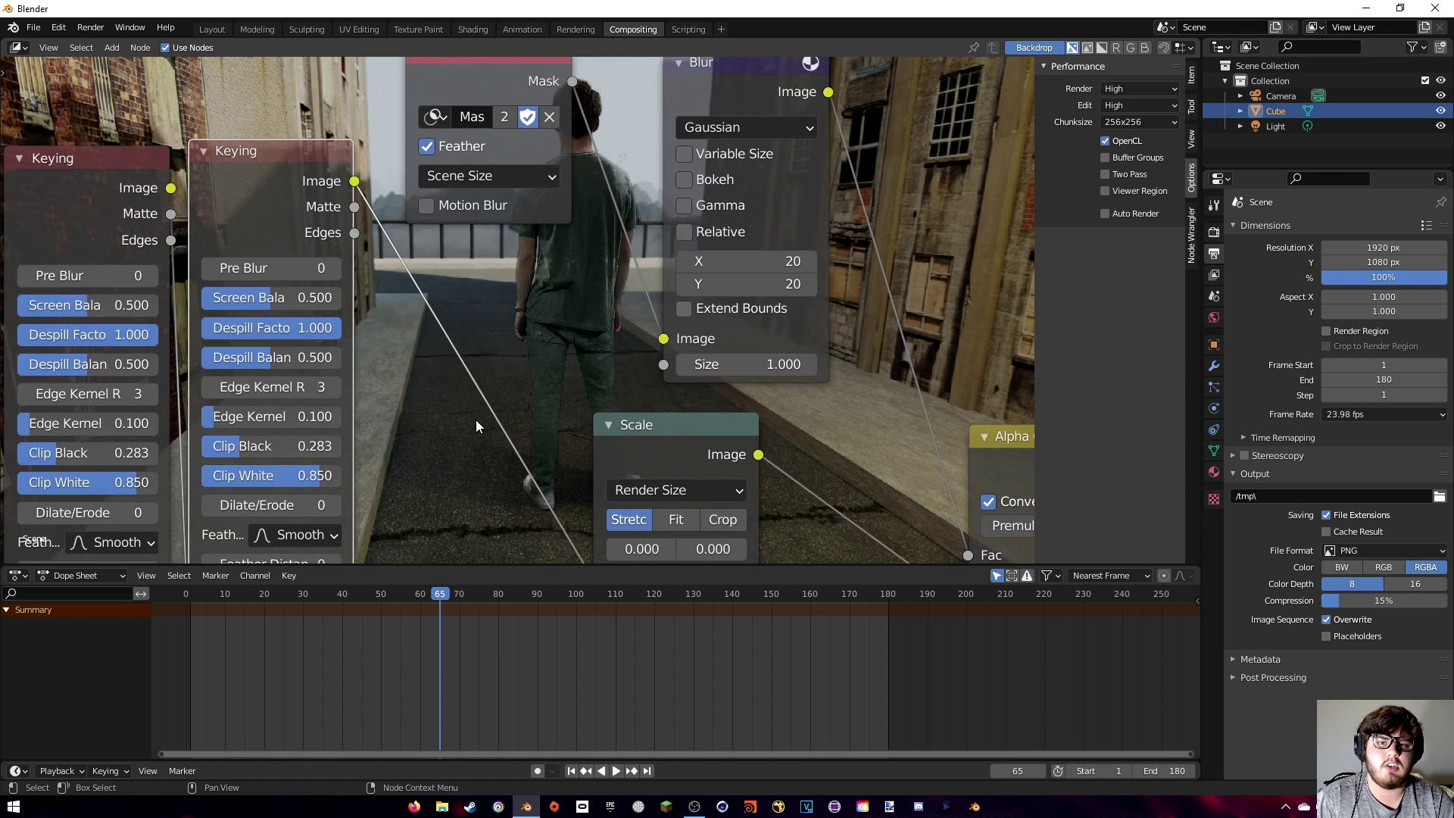
Set the second Keying node's Clip Black to 0.000 and Clip White to 0.458.
scroll(492, 386, "down", 3)
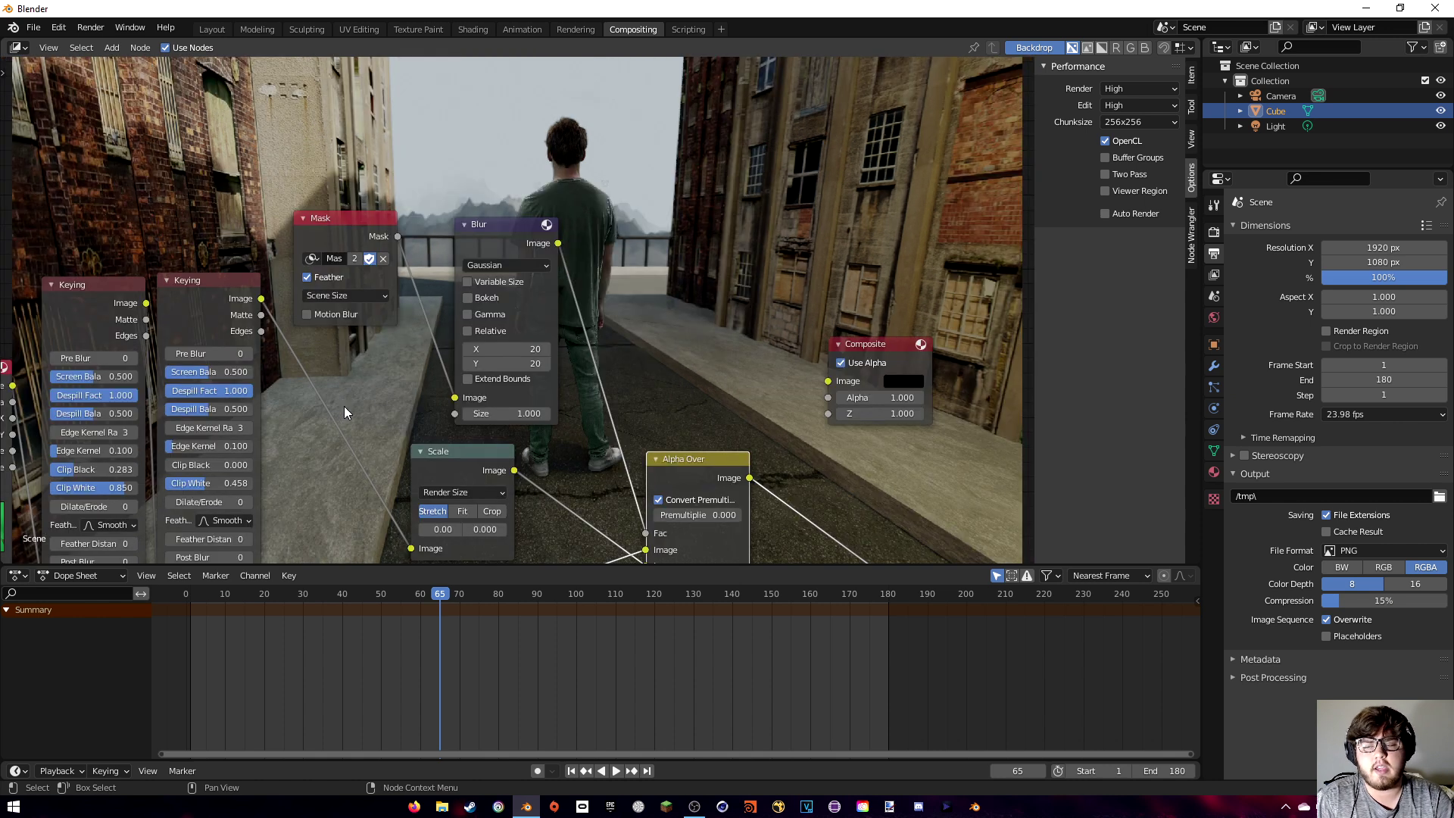
middle_click_drag(344, 411, 726, 352)
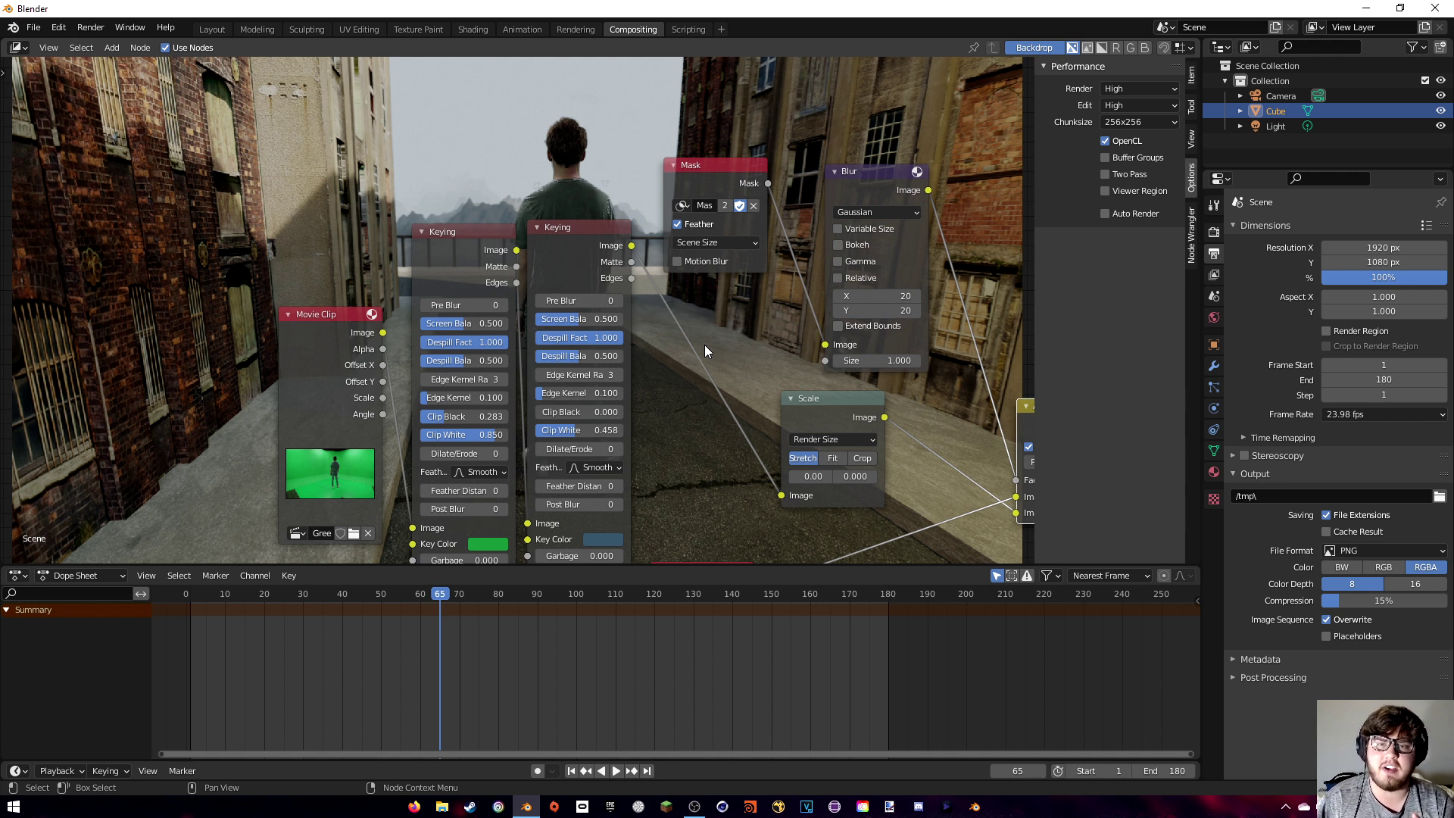
Move the Mask and Blur nodes higher to clear space between the second Keying node and the Scale node.
left_click_drag(718, 183, 721, 103)
left_click_drag(889, 189, 904, 103)
middle_click_drag(758, 263, 593, 305, "shift")
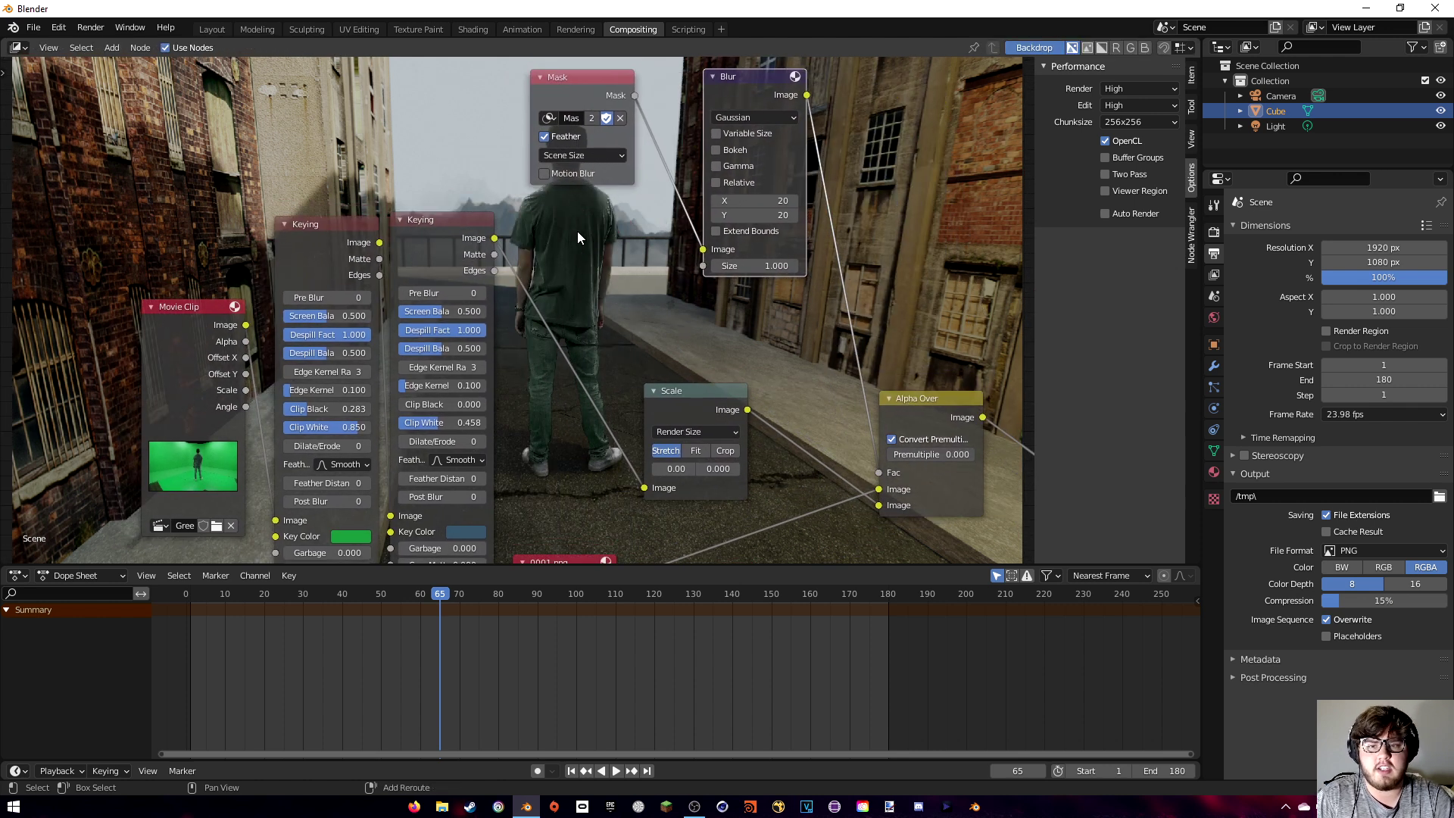
Add a Color Balance node and insert it on the link between the second Keying node and the Scale node.
key("shift+a")
type("color")
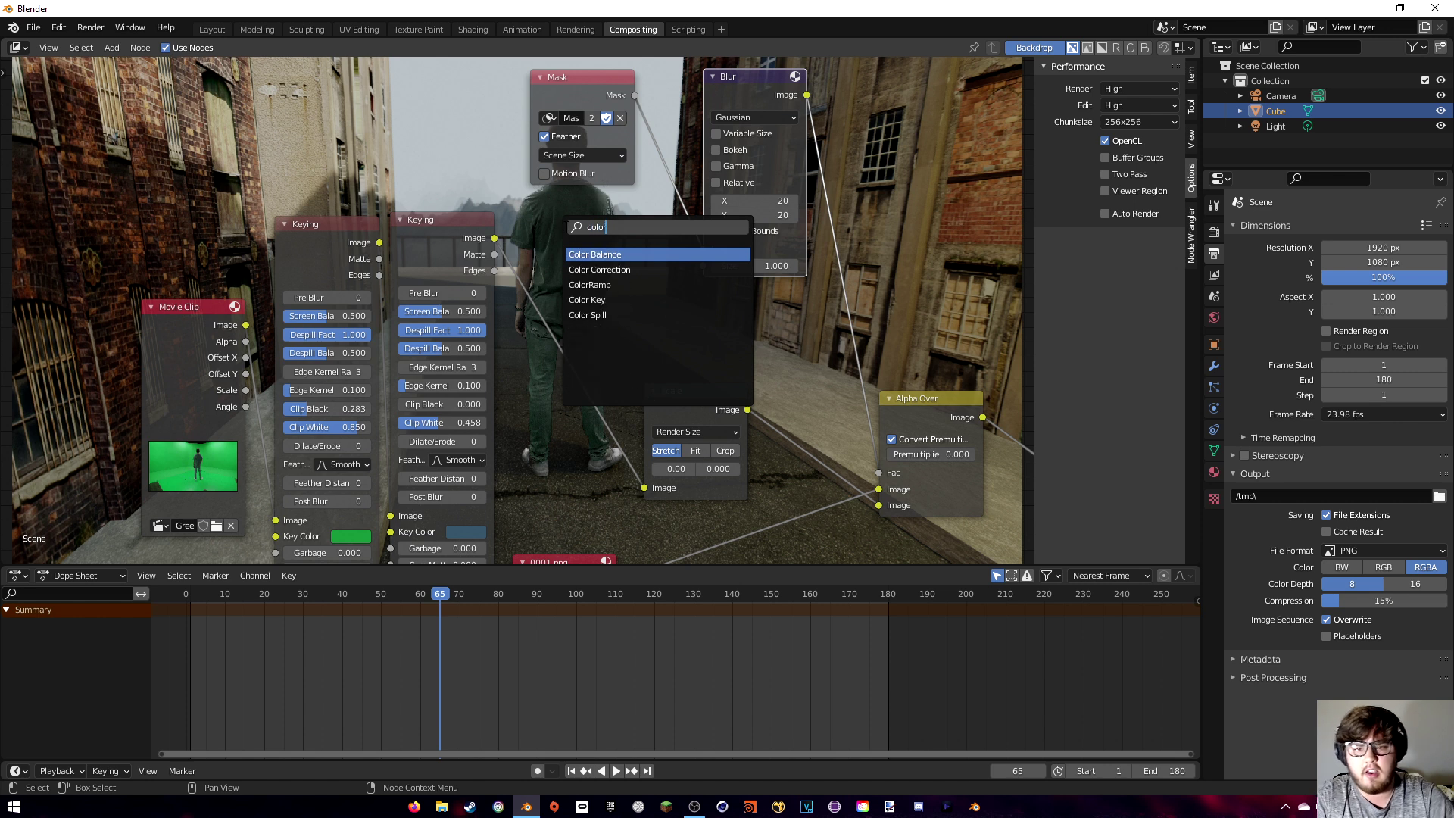
left_click(651, 254)
middle_click_drag(754, 296, 625, 324)
left_click_drag(598, 297, 579, 341)
middle_click_drag(676, 322, 449, 347)
left_click_drag(367, 430, 375, 429)
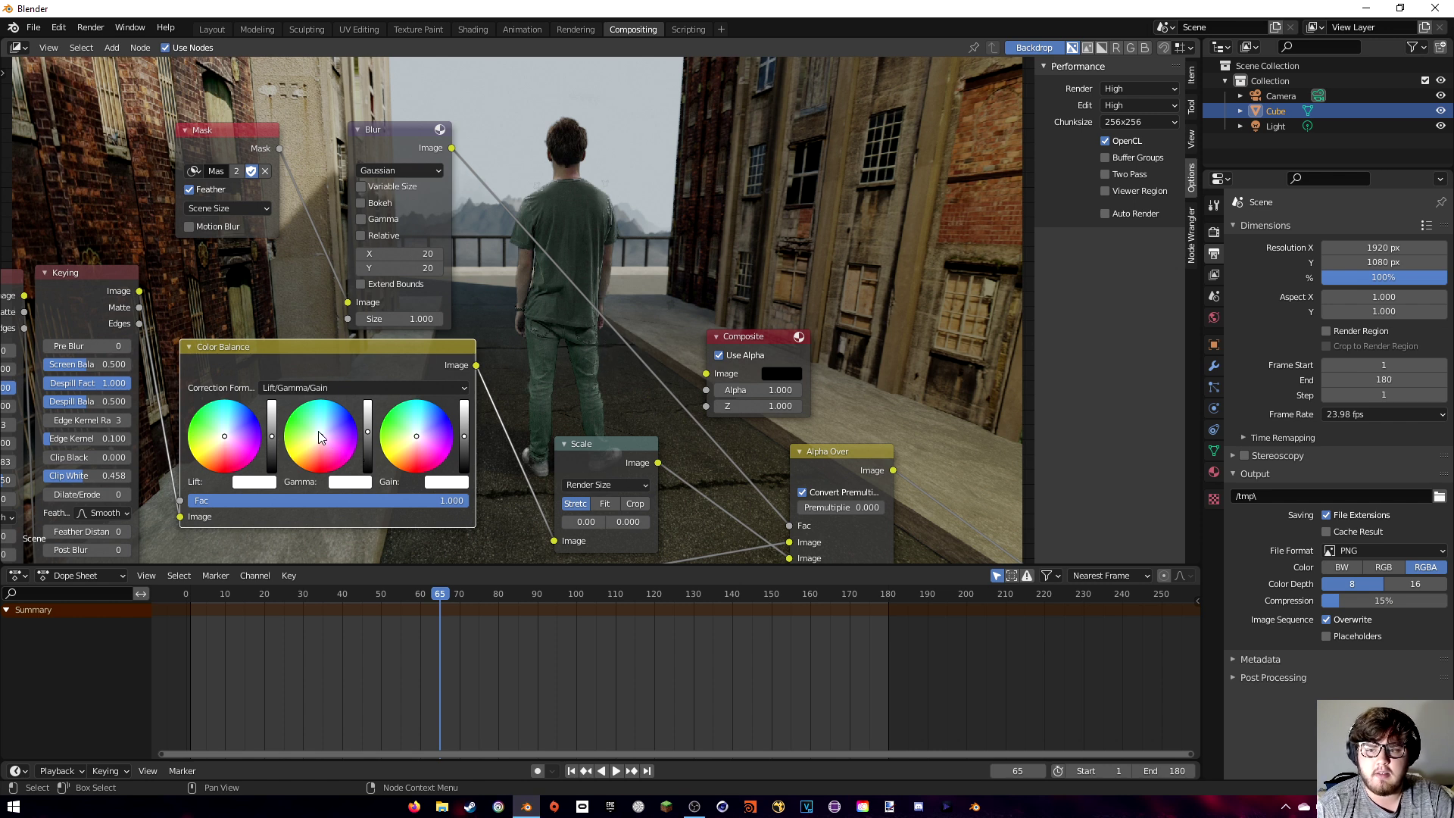
Add a Hue Saturation Value node and insert it on the link between the Color Balance and Scale nodes.
middle_click_drag(537, 366, 511, 351)
key("shift+a")
type("sat")
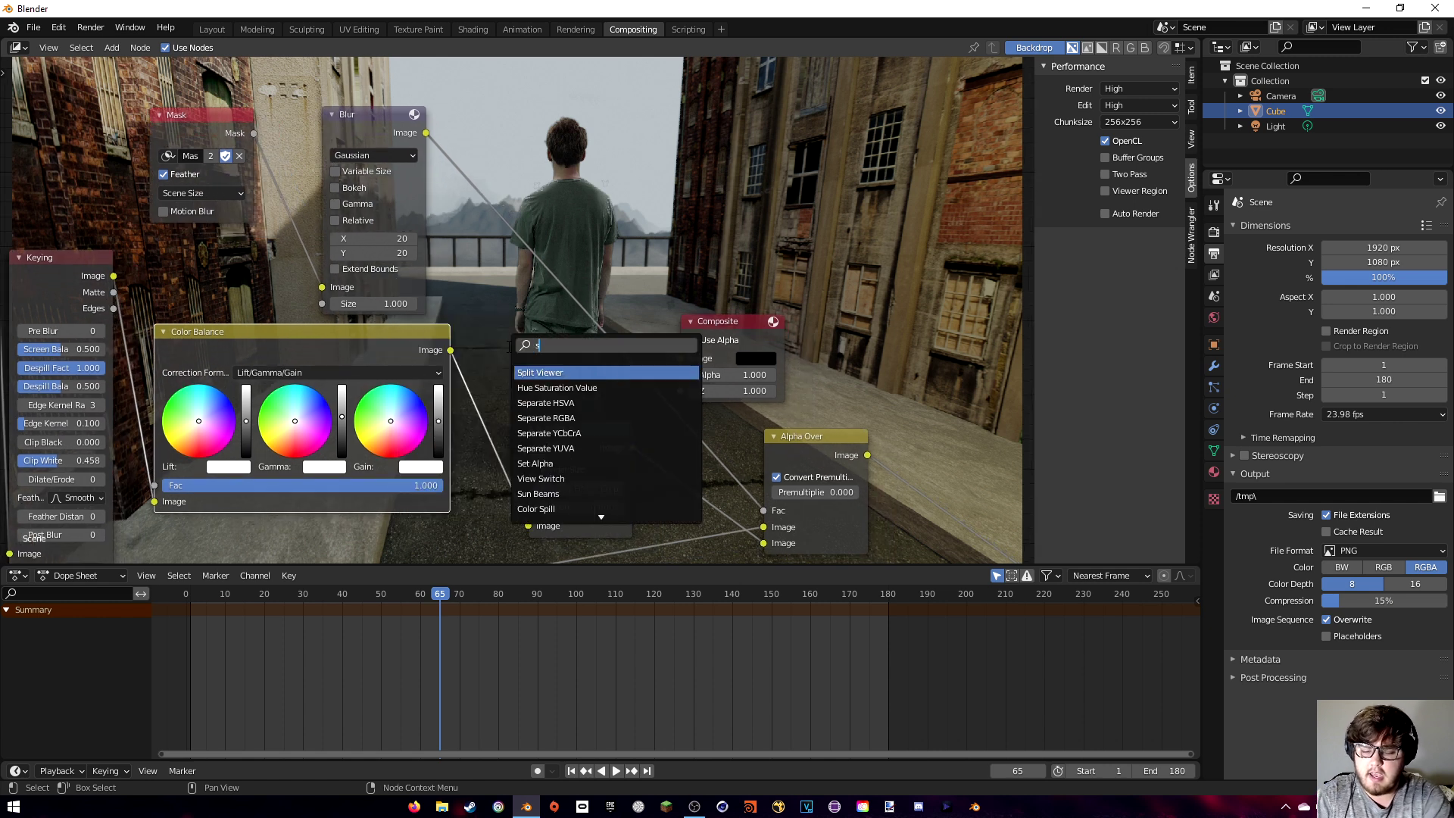
left_click(540, 372)
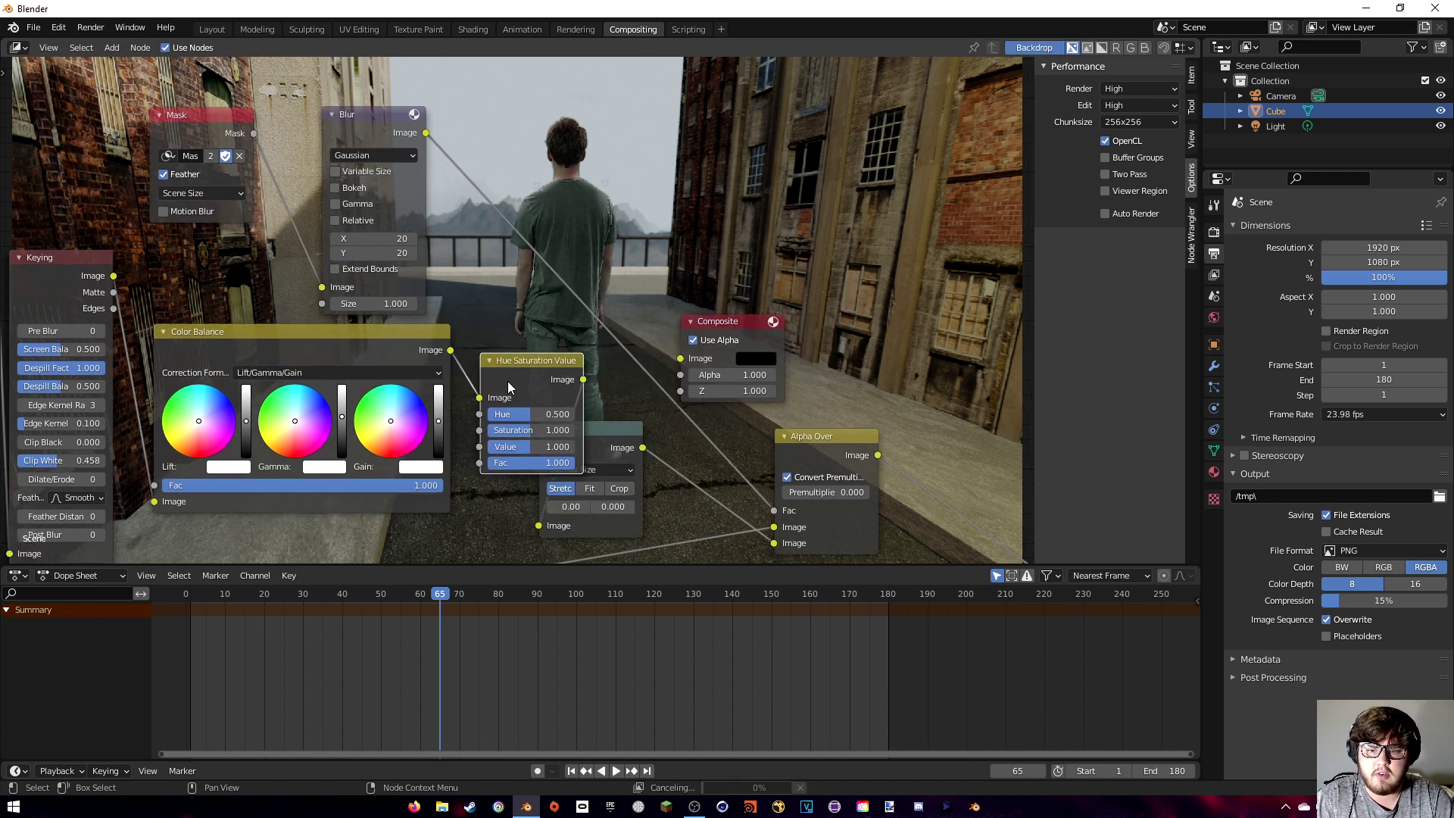
left_click(539, 375)
Set the Hue Saturation Value node's Saturation to 1.100.
left_click_drag(563, 432, 567, 432)
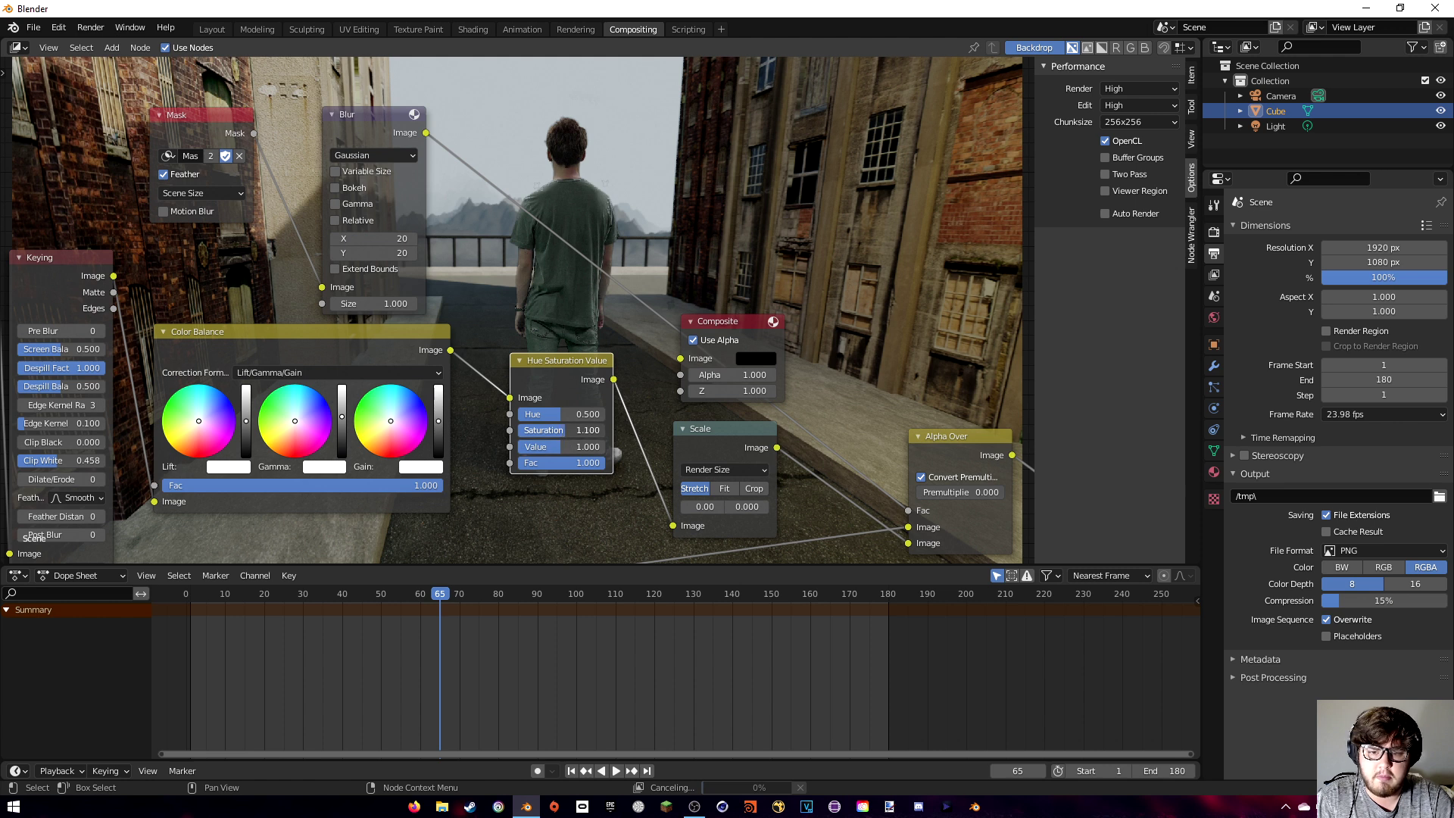
middle_click_drag(648, 373, 500, 423)
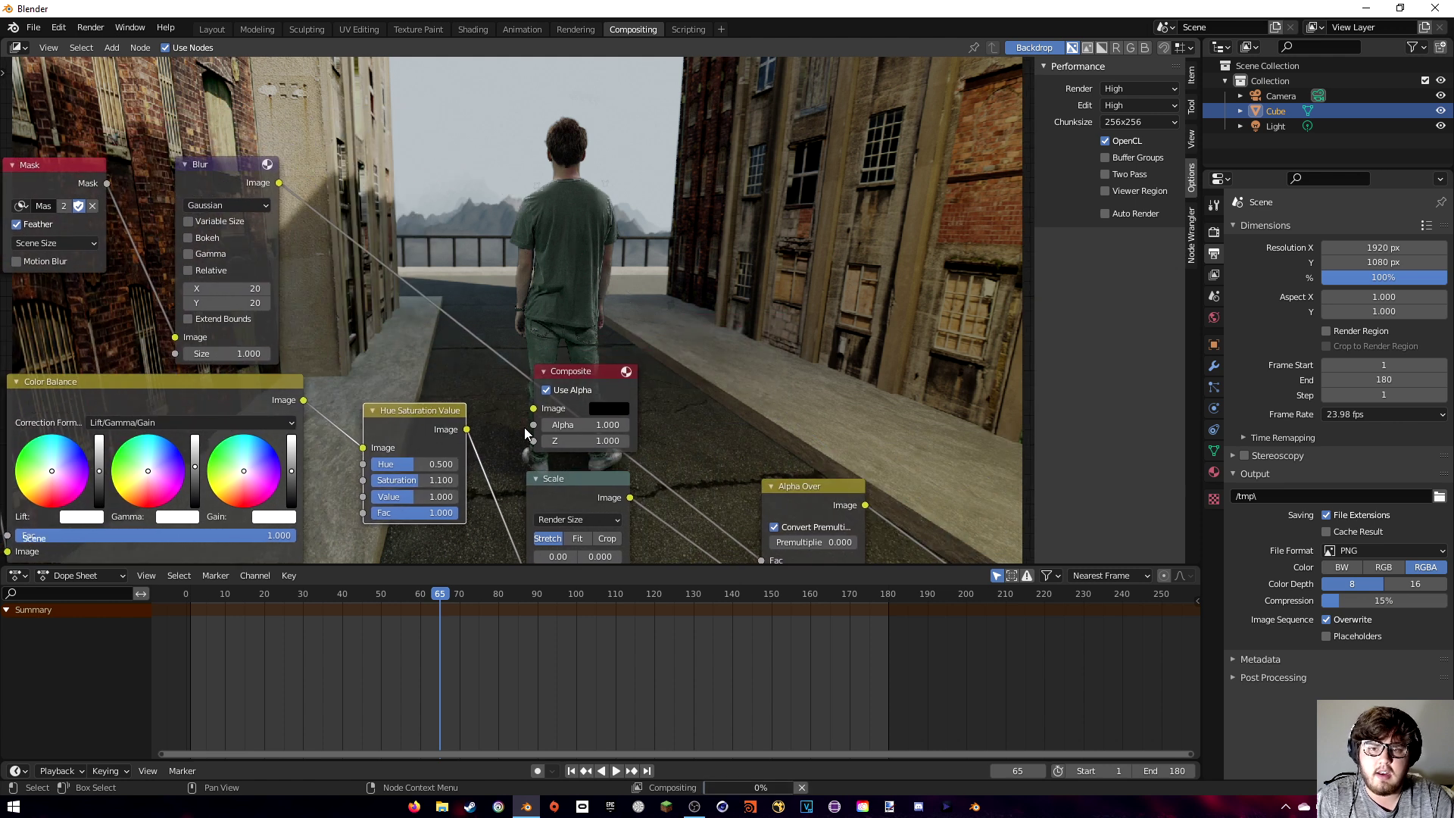
middle_click_drag(666, 281, 617, 373)
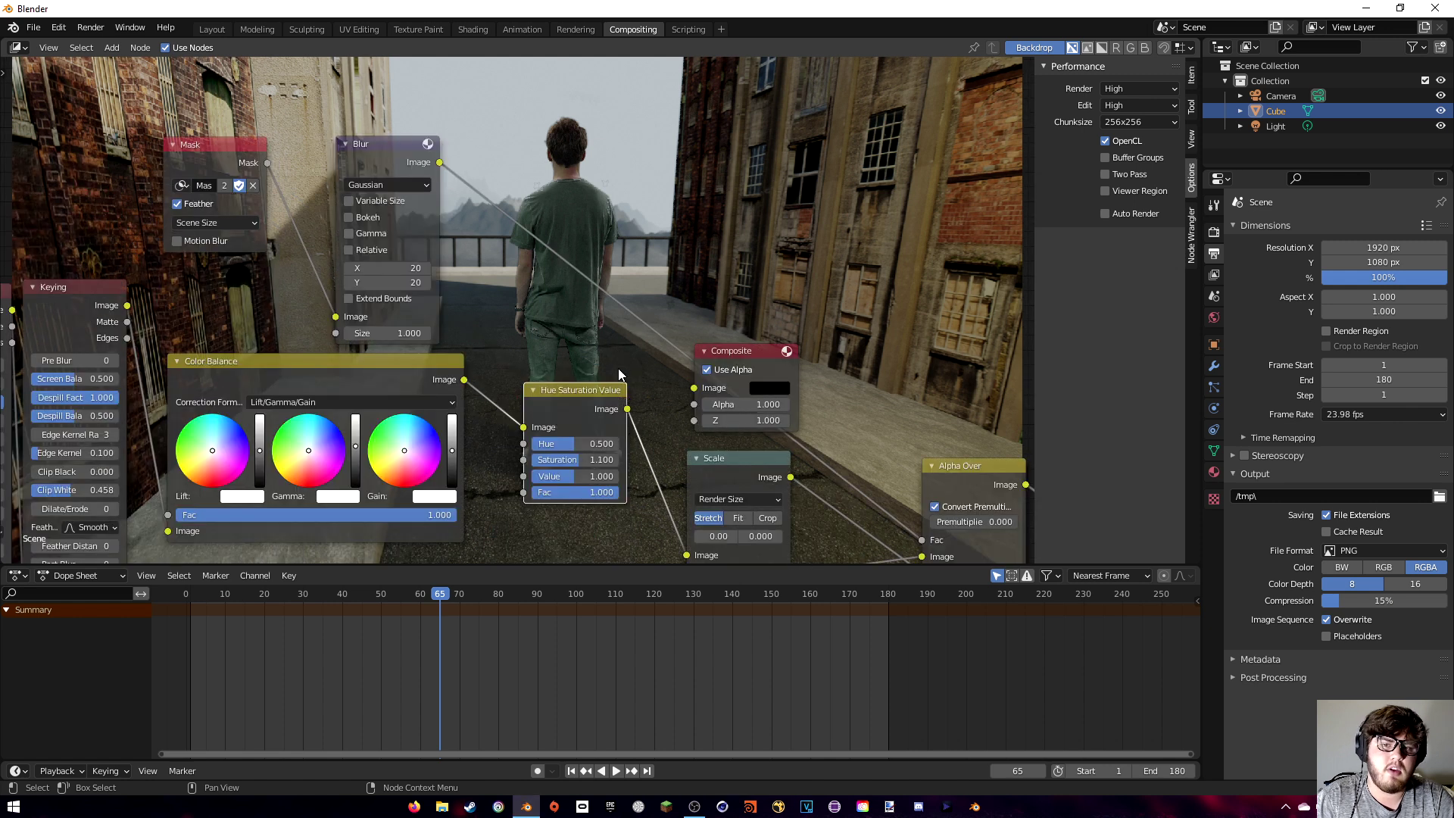
Shift the Color Balance node's Gamma color slightly towards magenta to counter the green cast on the person.
left_click(312, 455)
mouse_move(342, 433)
middle_mouse_down()
mouse_move(363, 431)
mouse_move(357, 454)
middle_mouse_up()
middle_click_drag(537, 375, 517, 318)
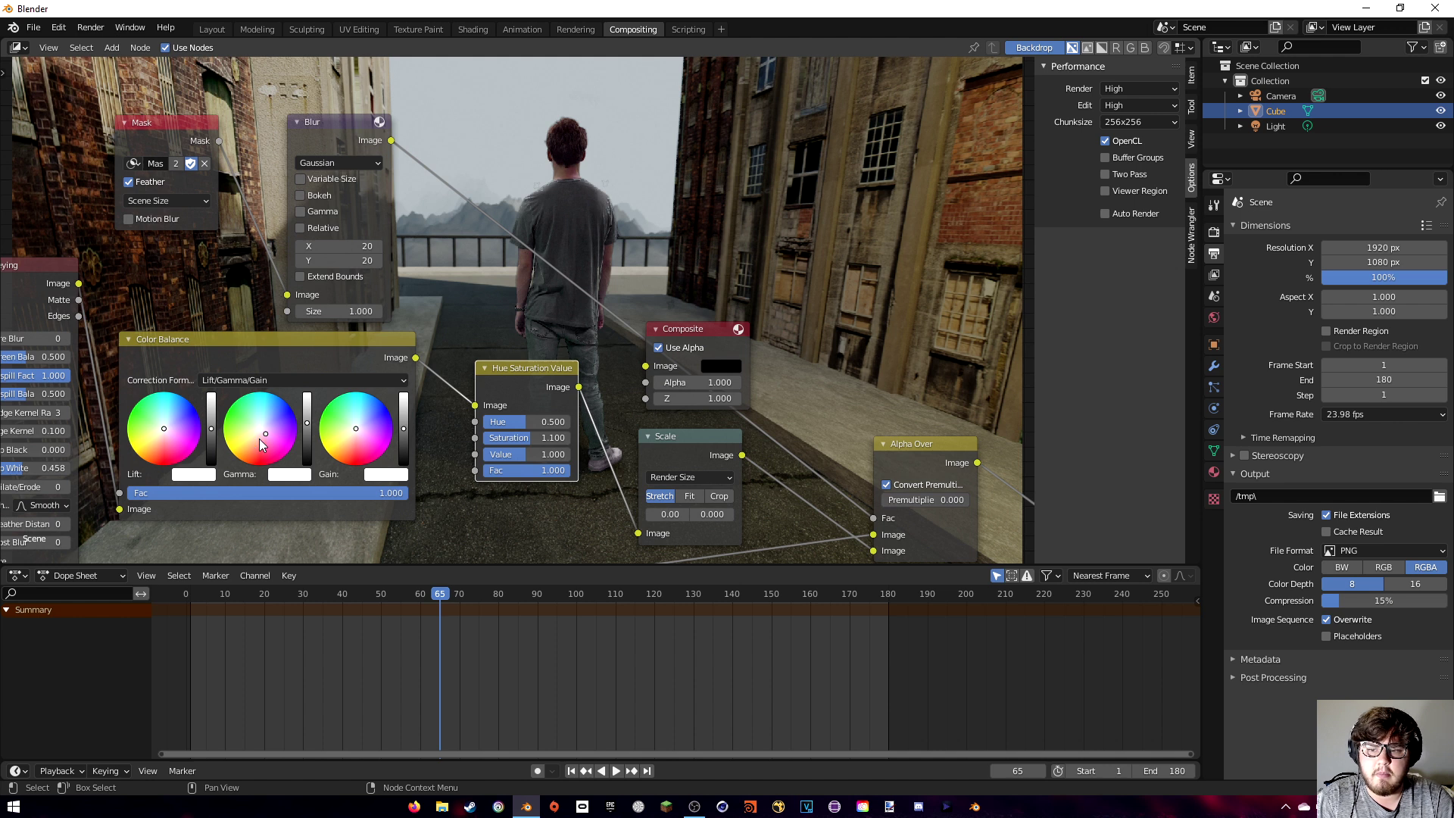
middle_click_drag(571, 249, 542, 384)
middle_click_drag(302, 520, 331, 409)
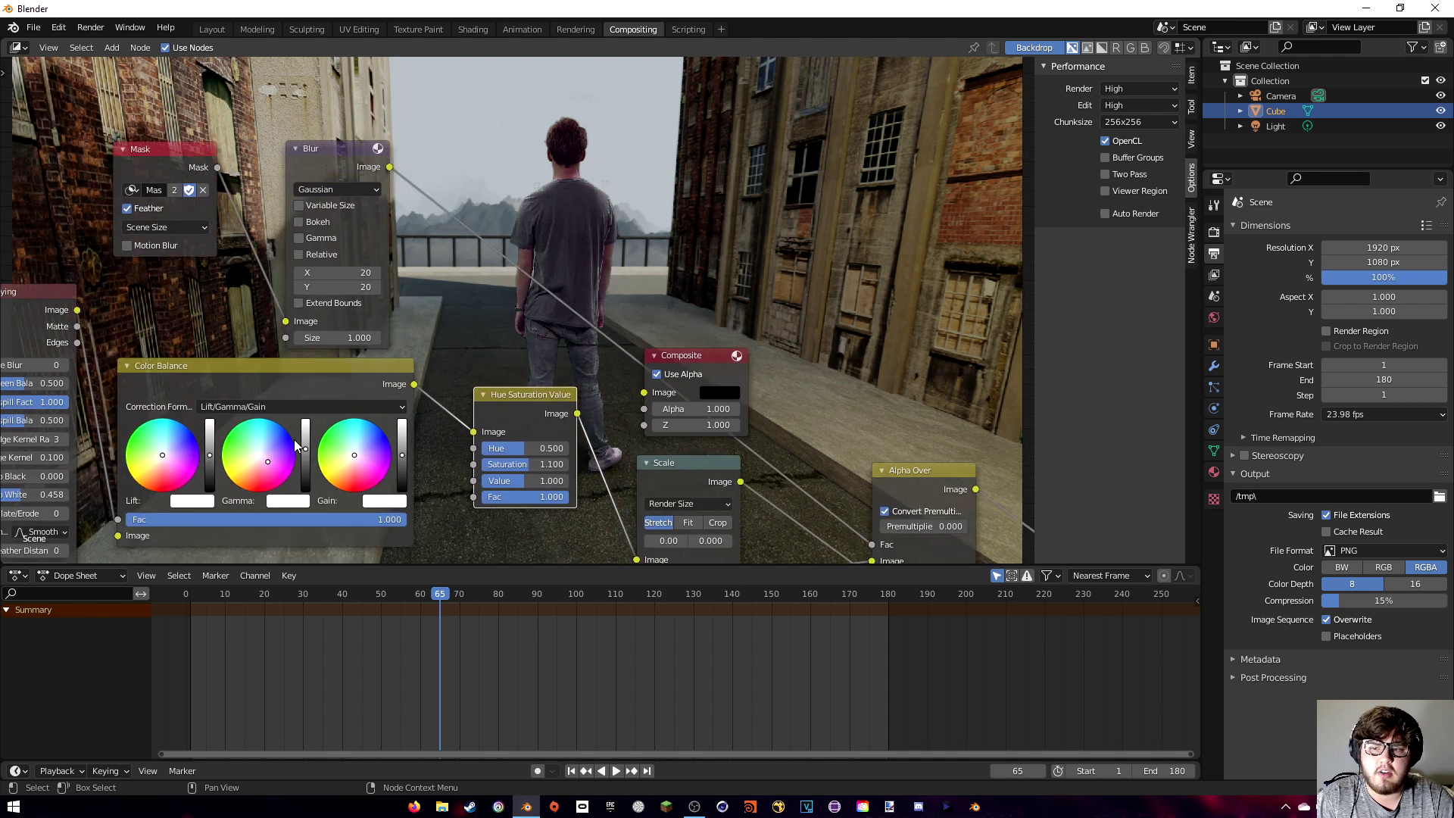
left_click(264, 463)
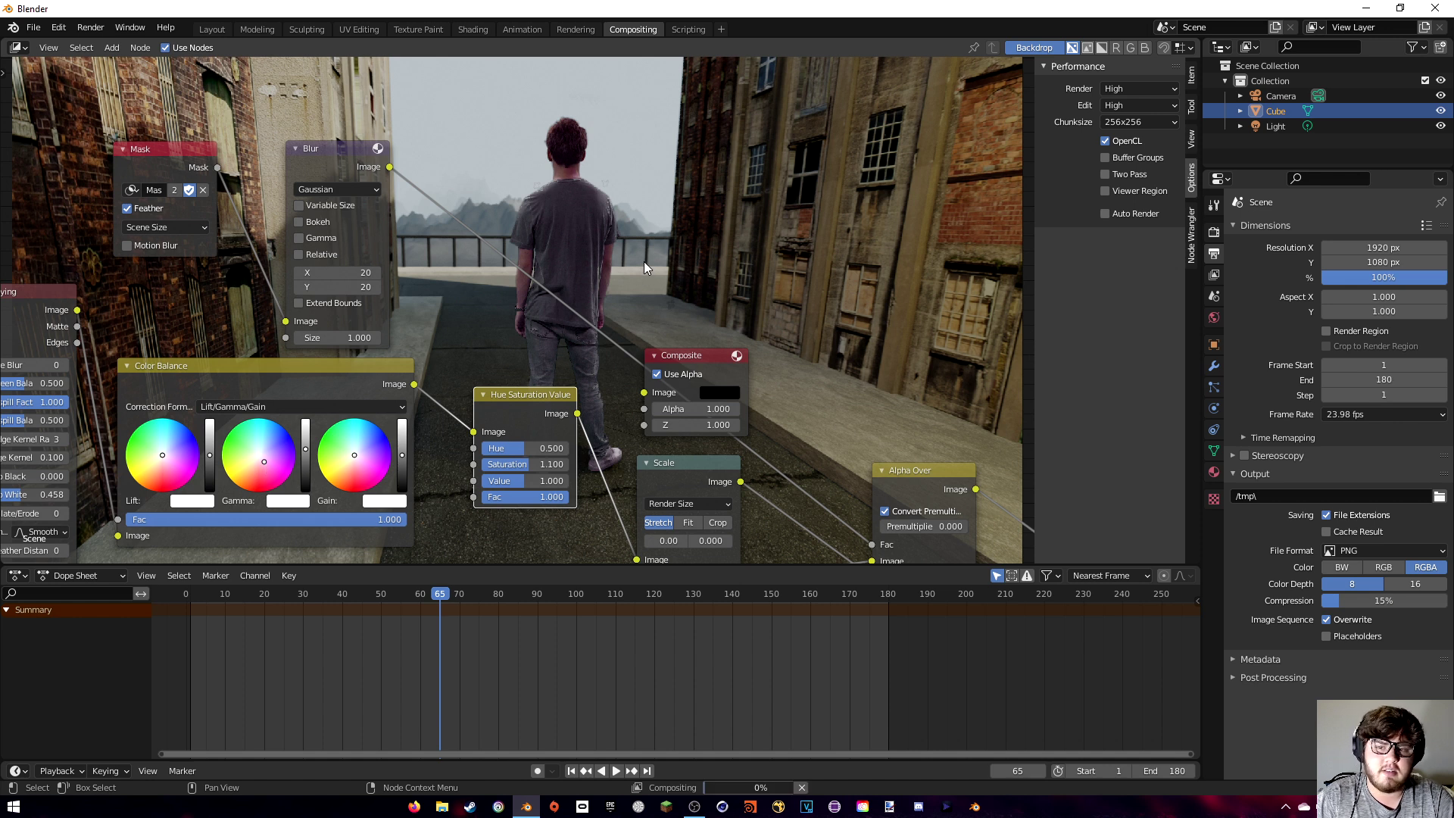
middle_click_drag(625, 279, 615, 313)
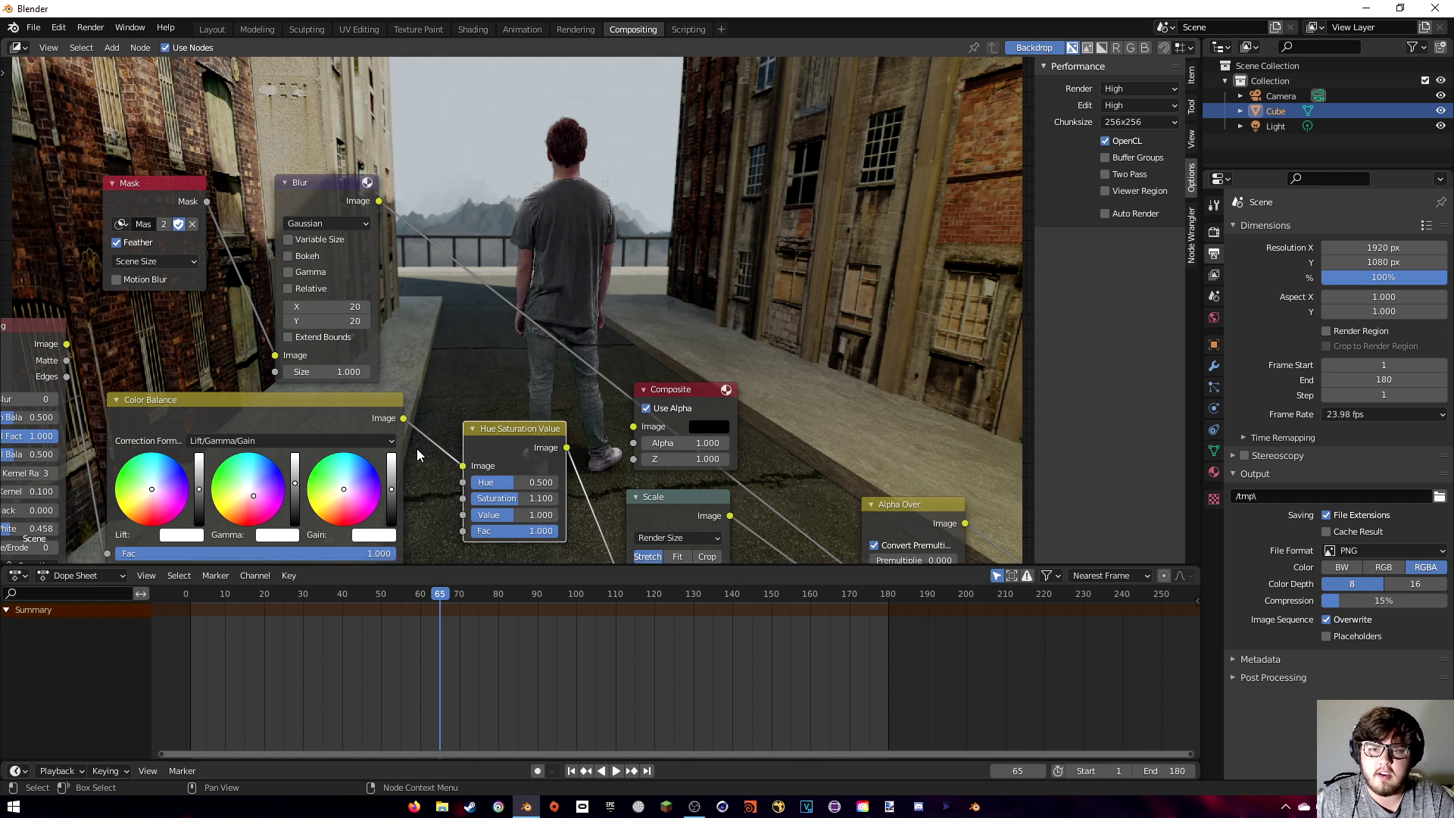
Place the Composite node beyond the Alpha Over node and connect Alpha Over's Image output to its Image input.
scroll(693, 293, "down", 3)
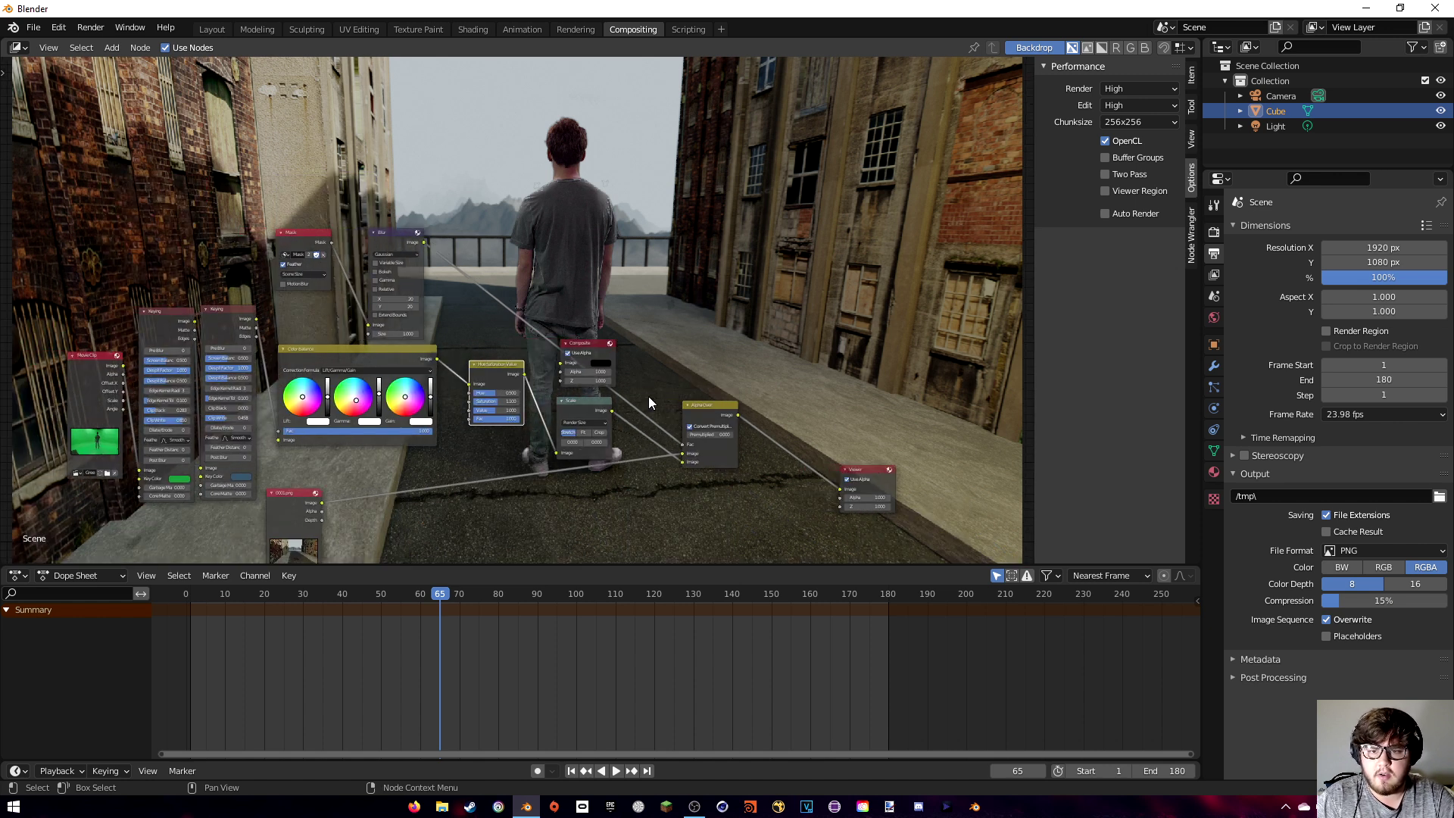
left_click_drag(589, 341, 860, 323)
left_click_drag(757, 395, 829, 347)
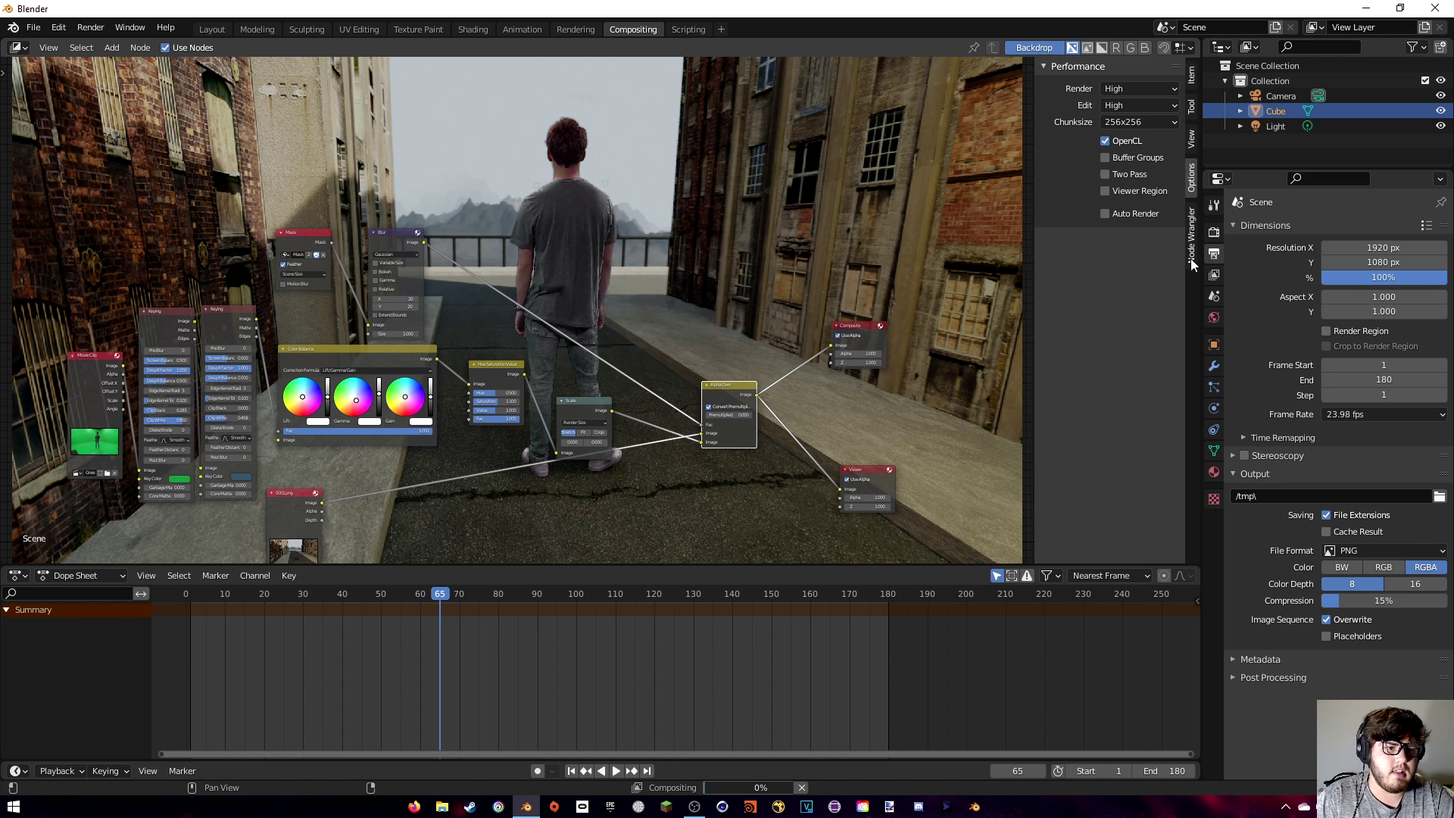
Set the render output path to Greenscreen_comp_render in the A:\Blender Tutorials\Greenscreen\ folder.
left_click(1214, 274)
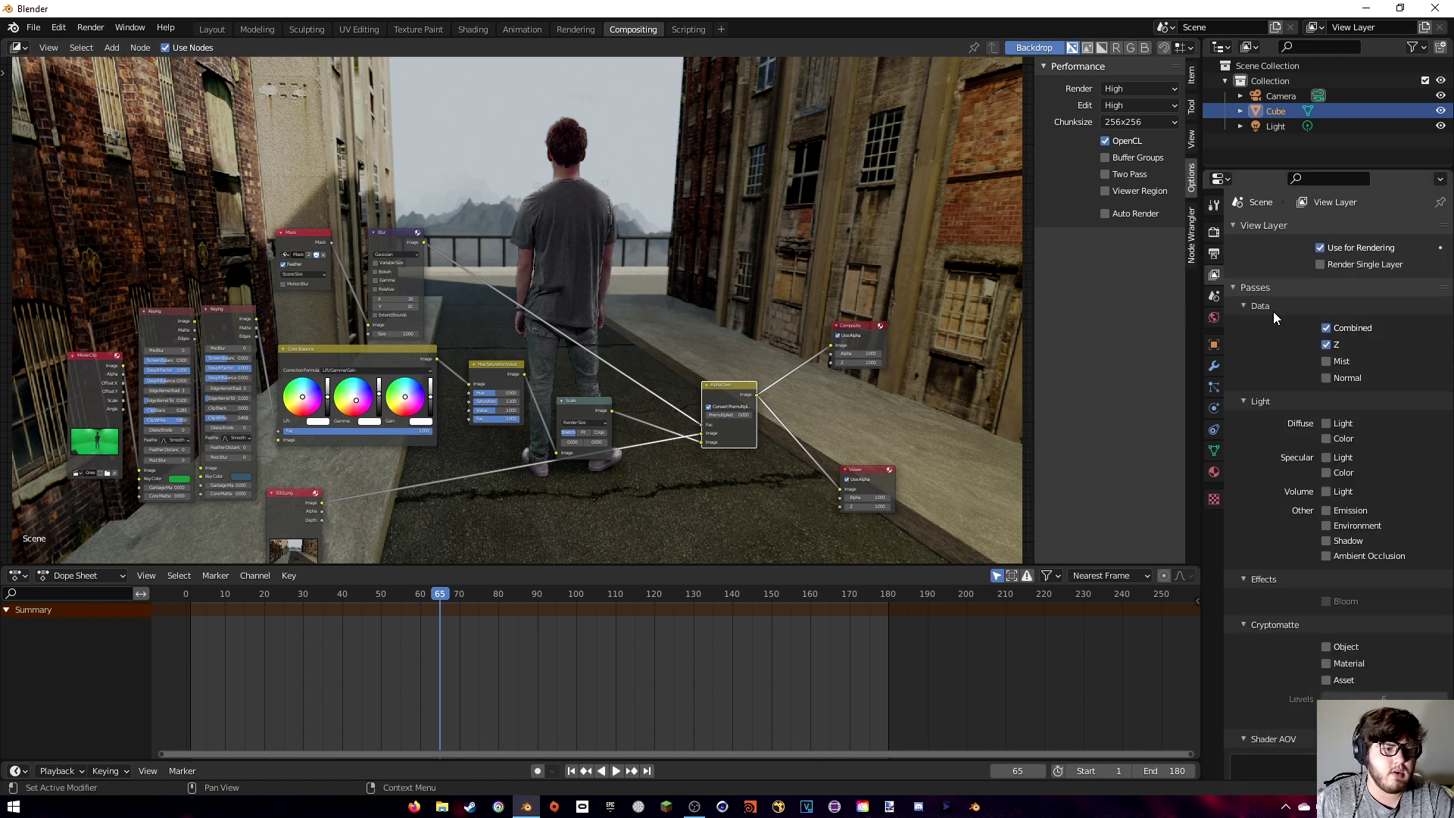
scroll(1272, 313, "down", 1)
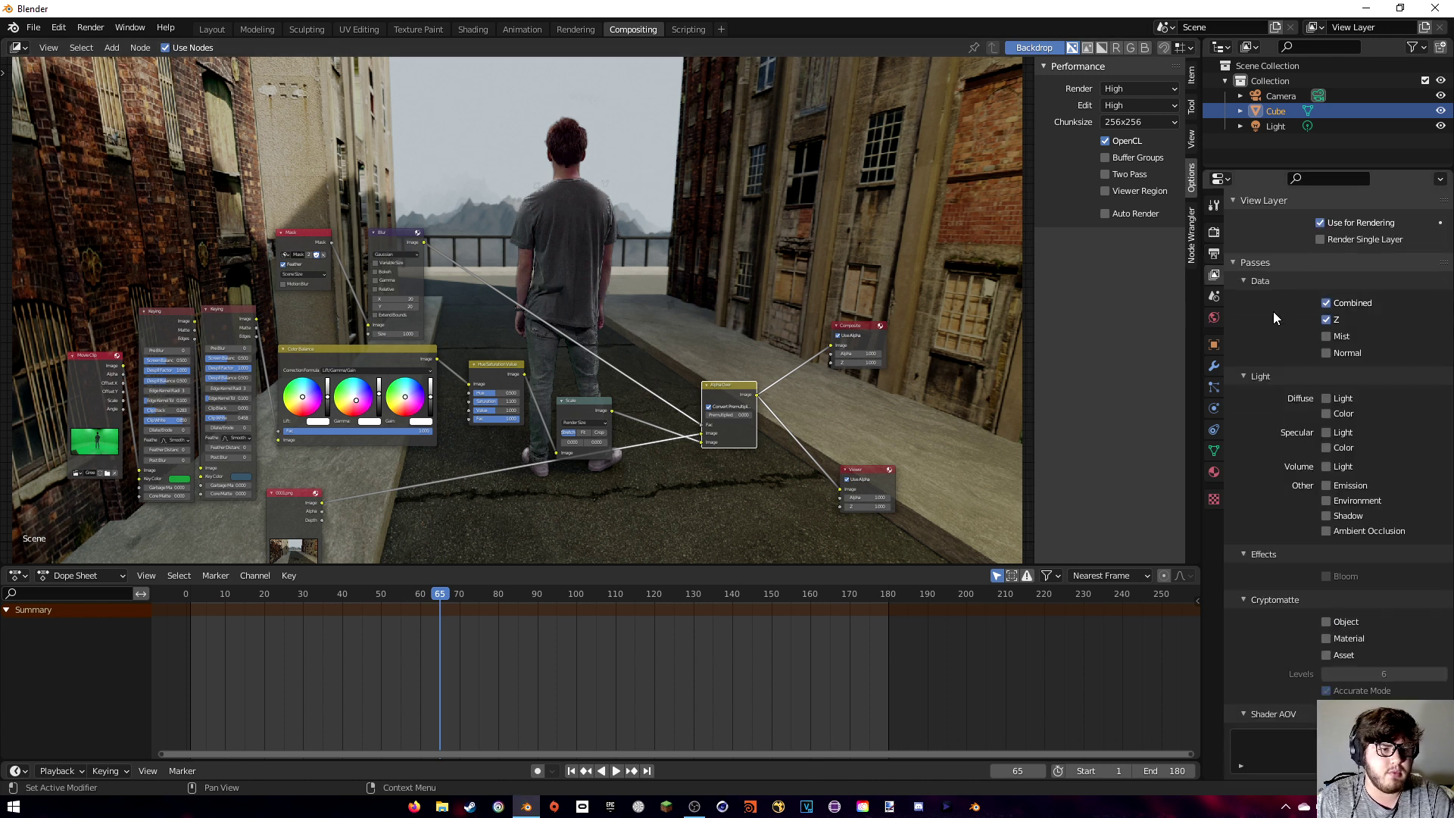
left_click(1215, 254)
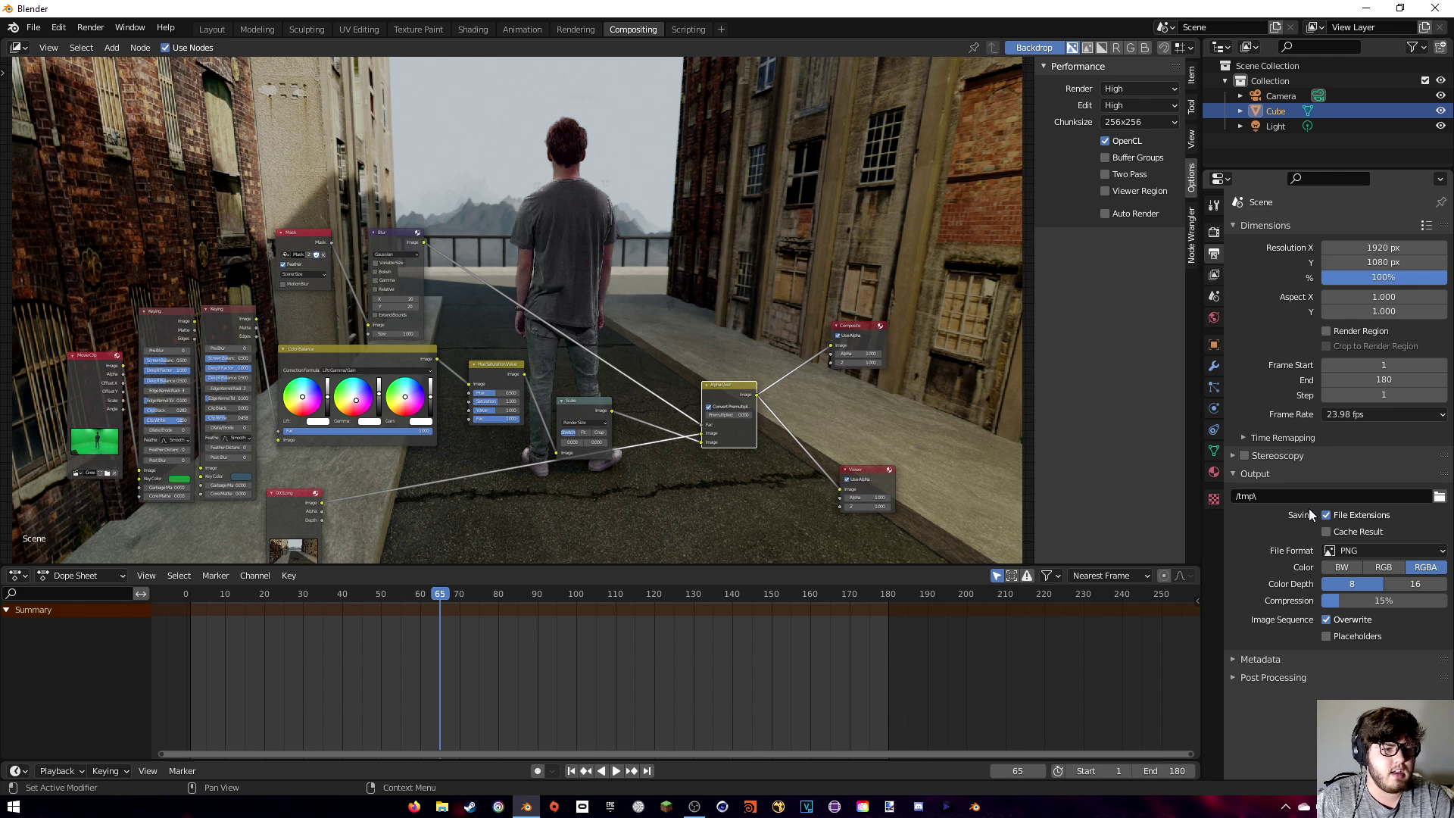
left_click(1439, 496)
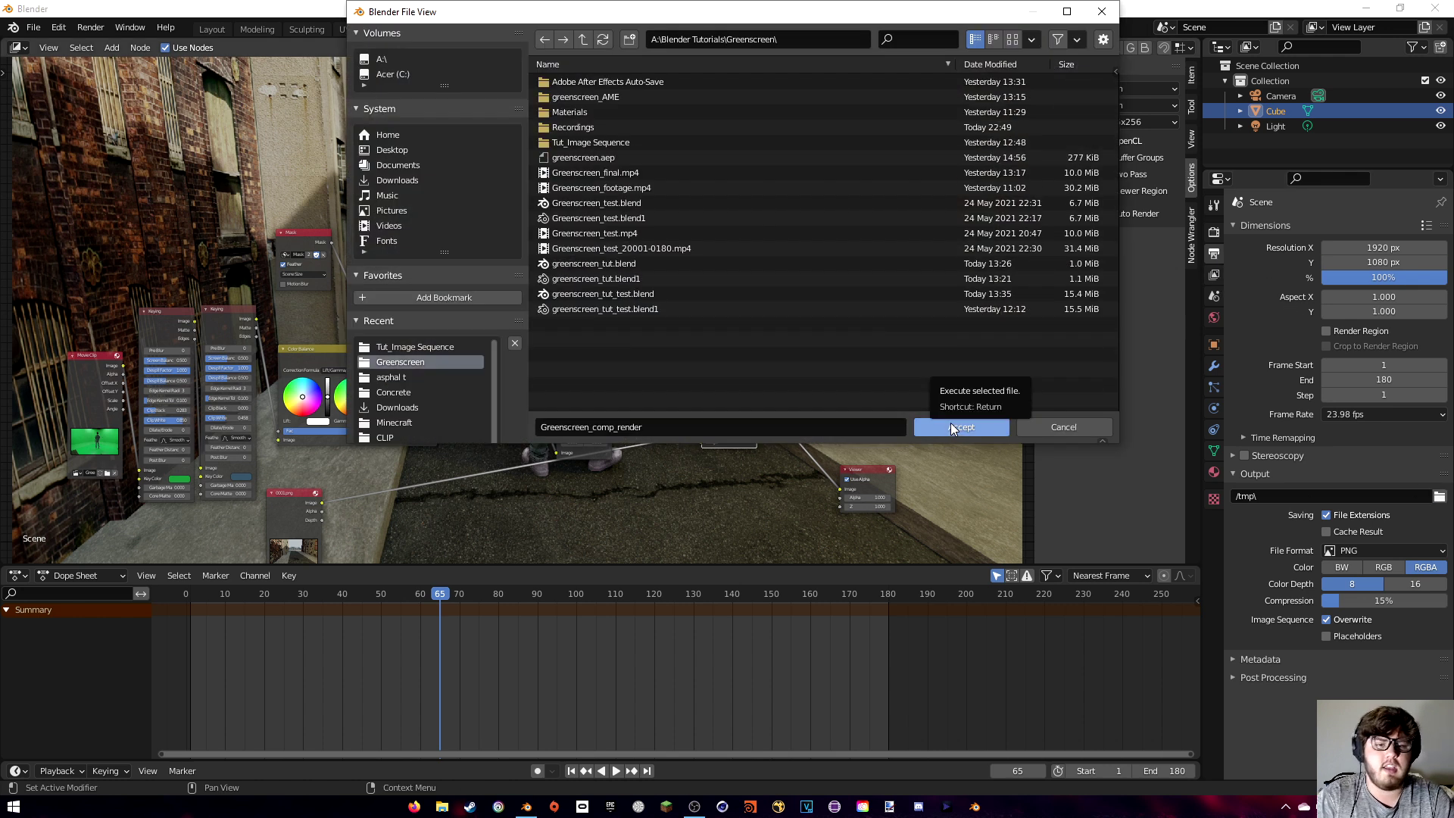
left_click(951, 427)
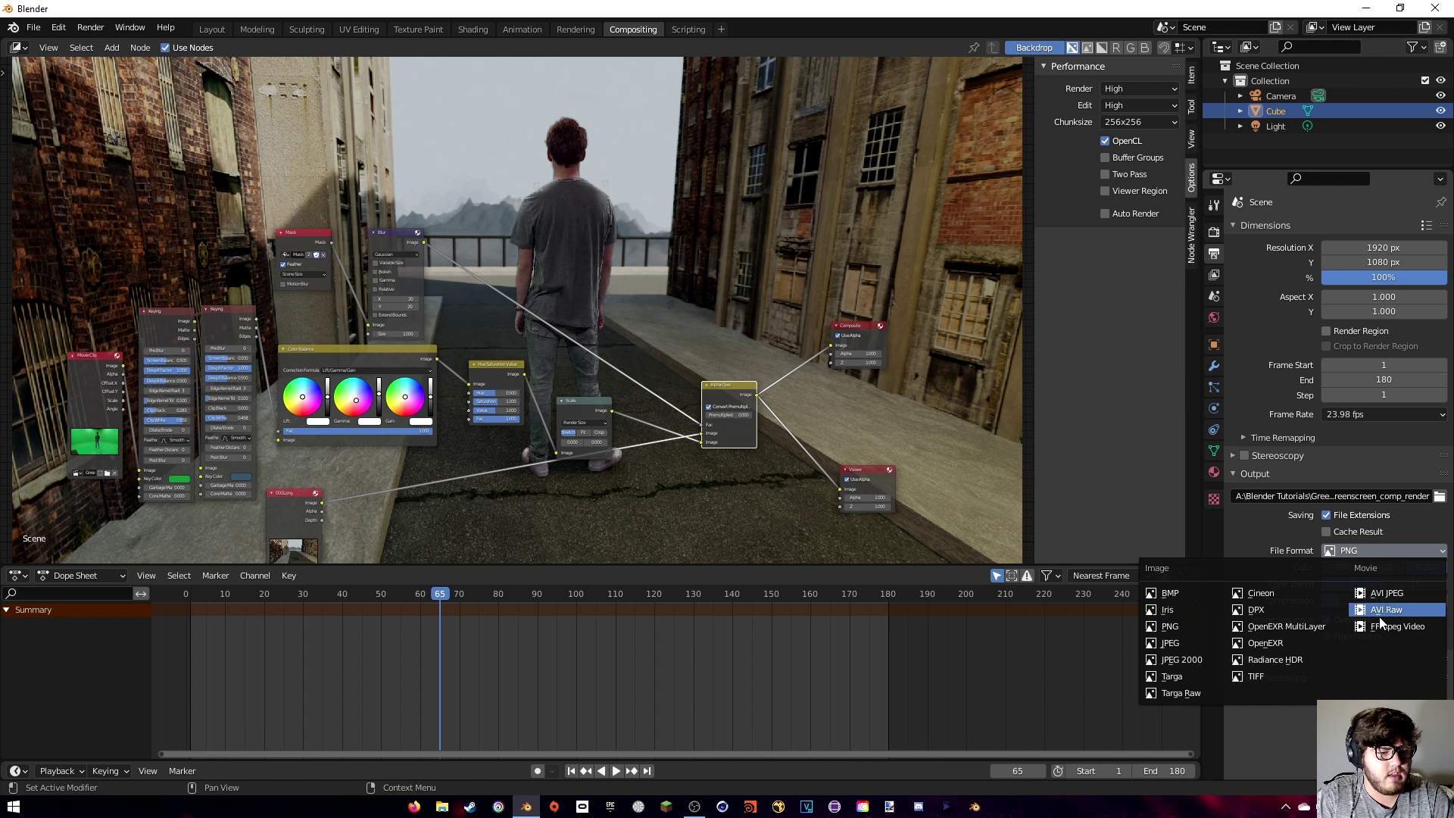
Set the output file format to FFmpeg Video with an MPEG-4 container and High Quality output.
left_click(1378, 624)
scroll(1288, 580, "down", 3)
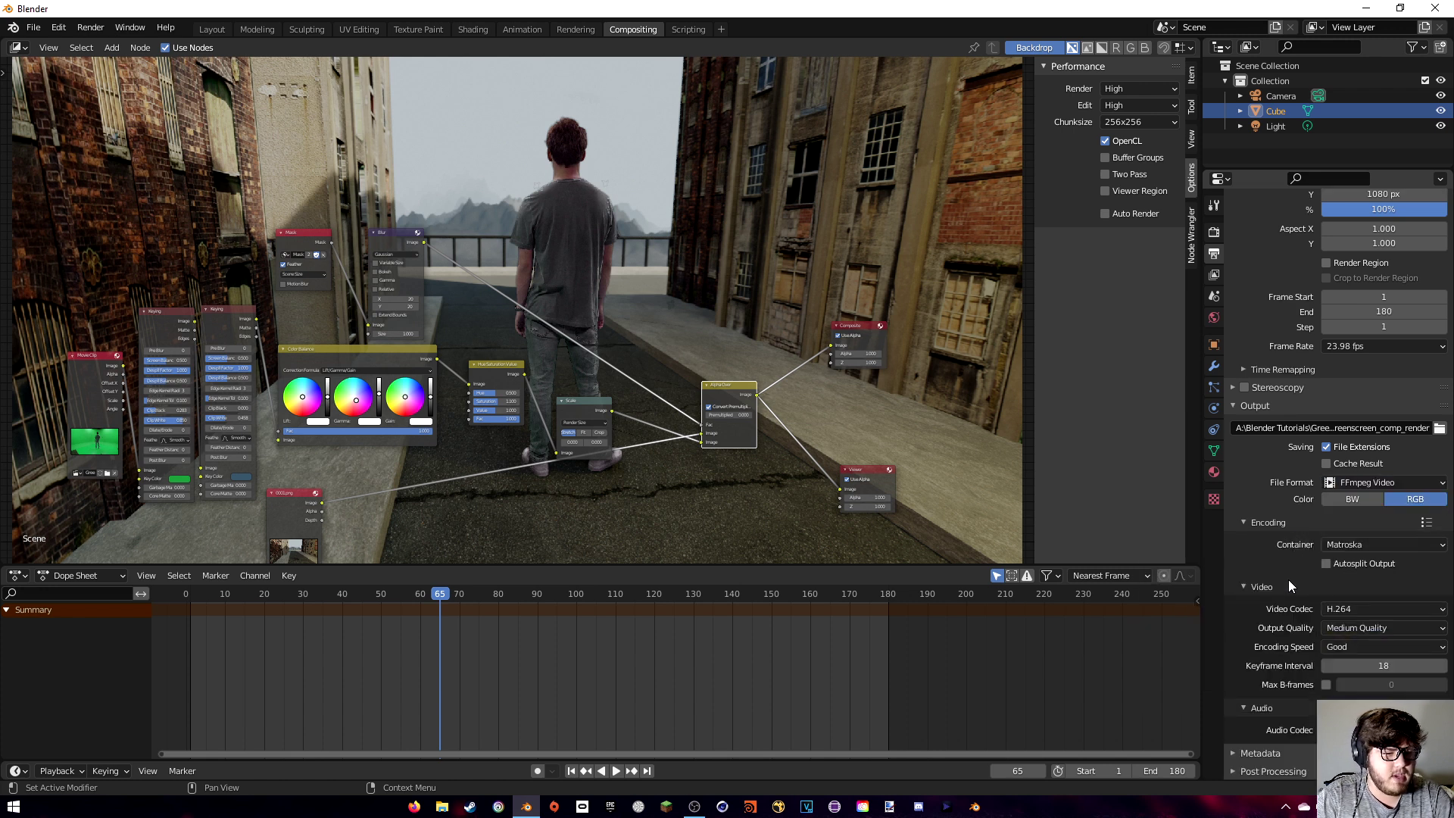
left_click(1352, 548)
left_click(1349, 597)
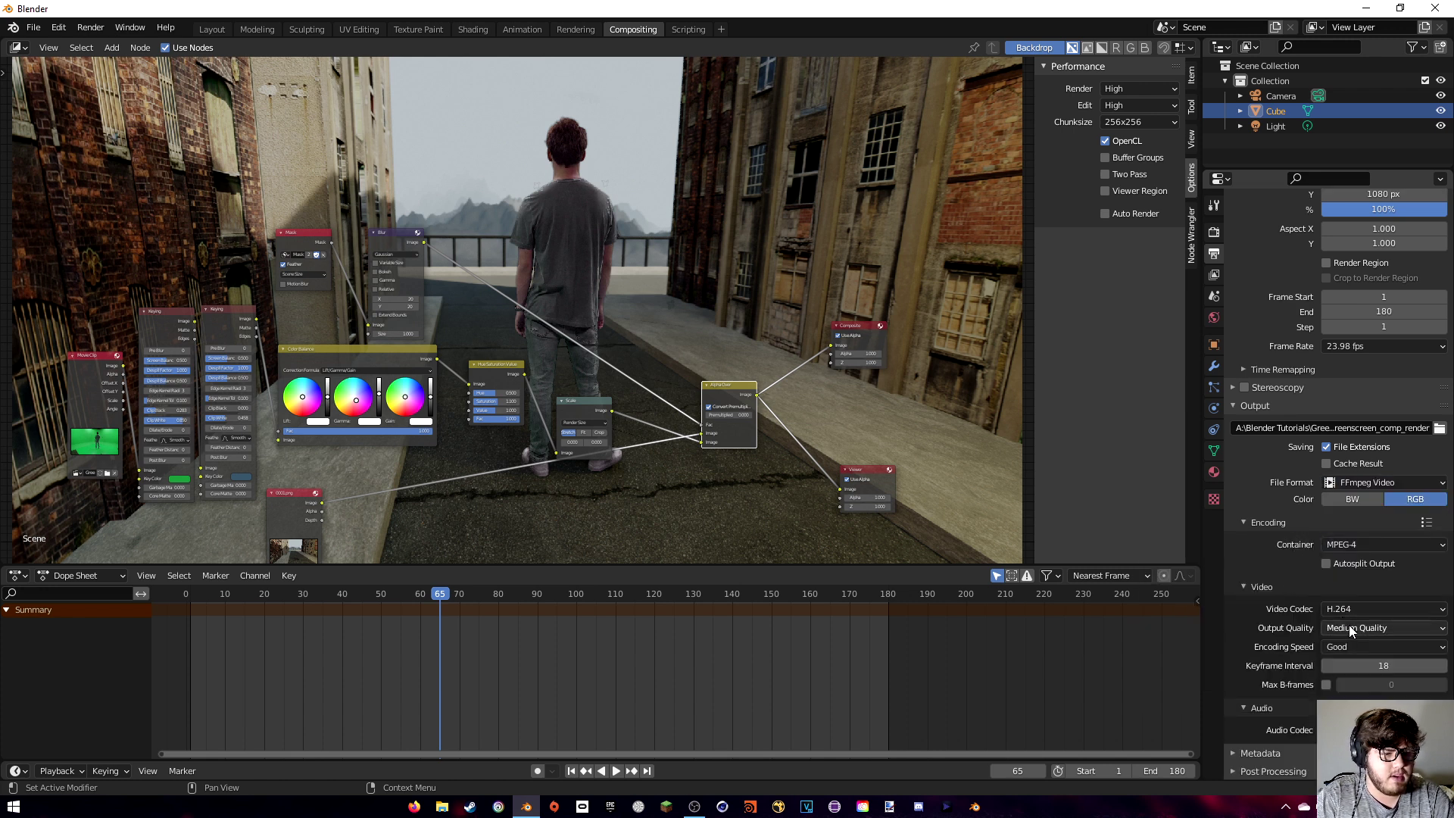
left_click(1348, 625)
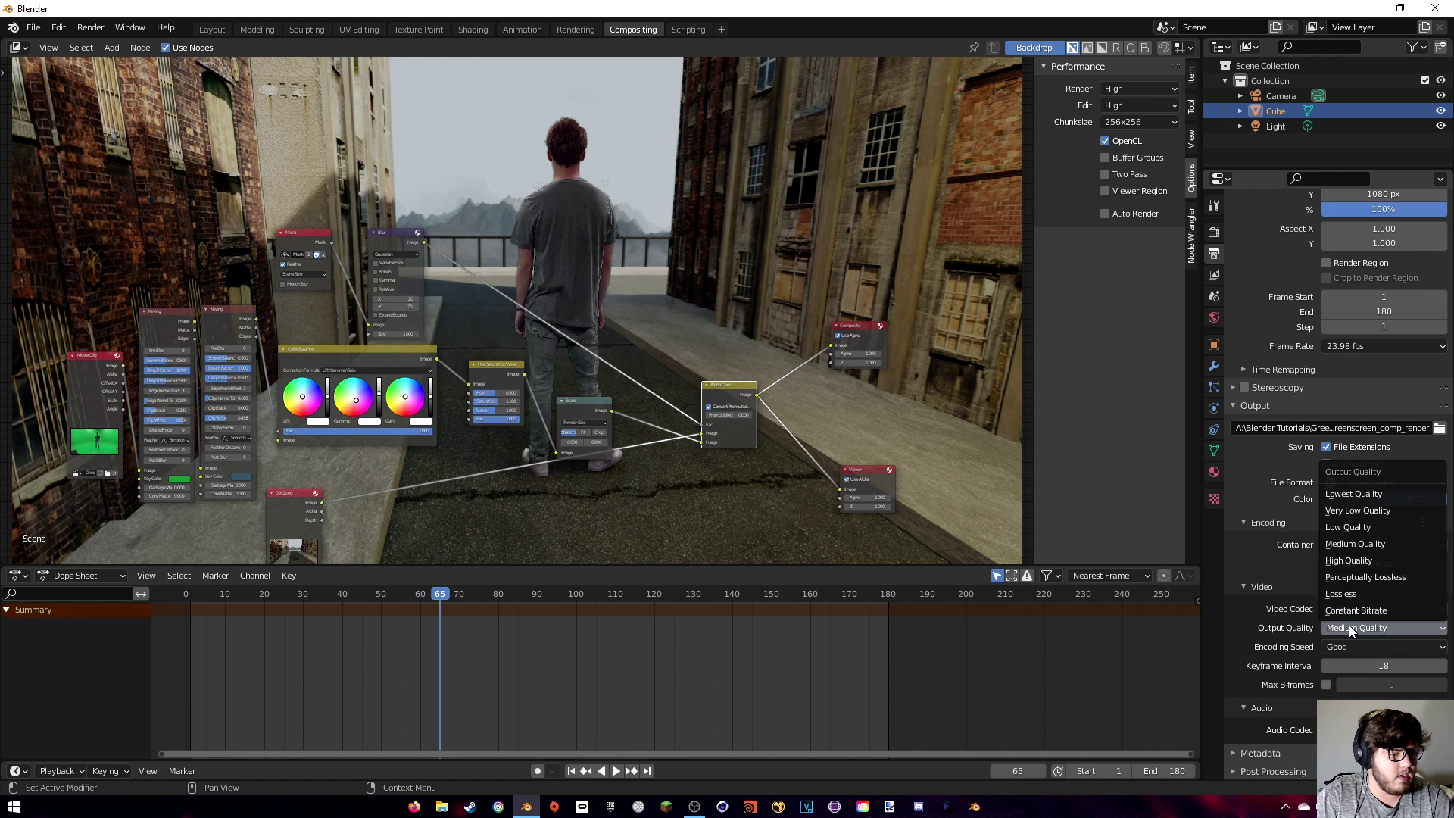
left_click(1352, 558)
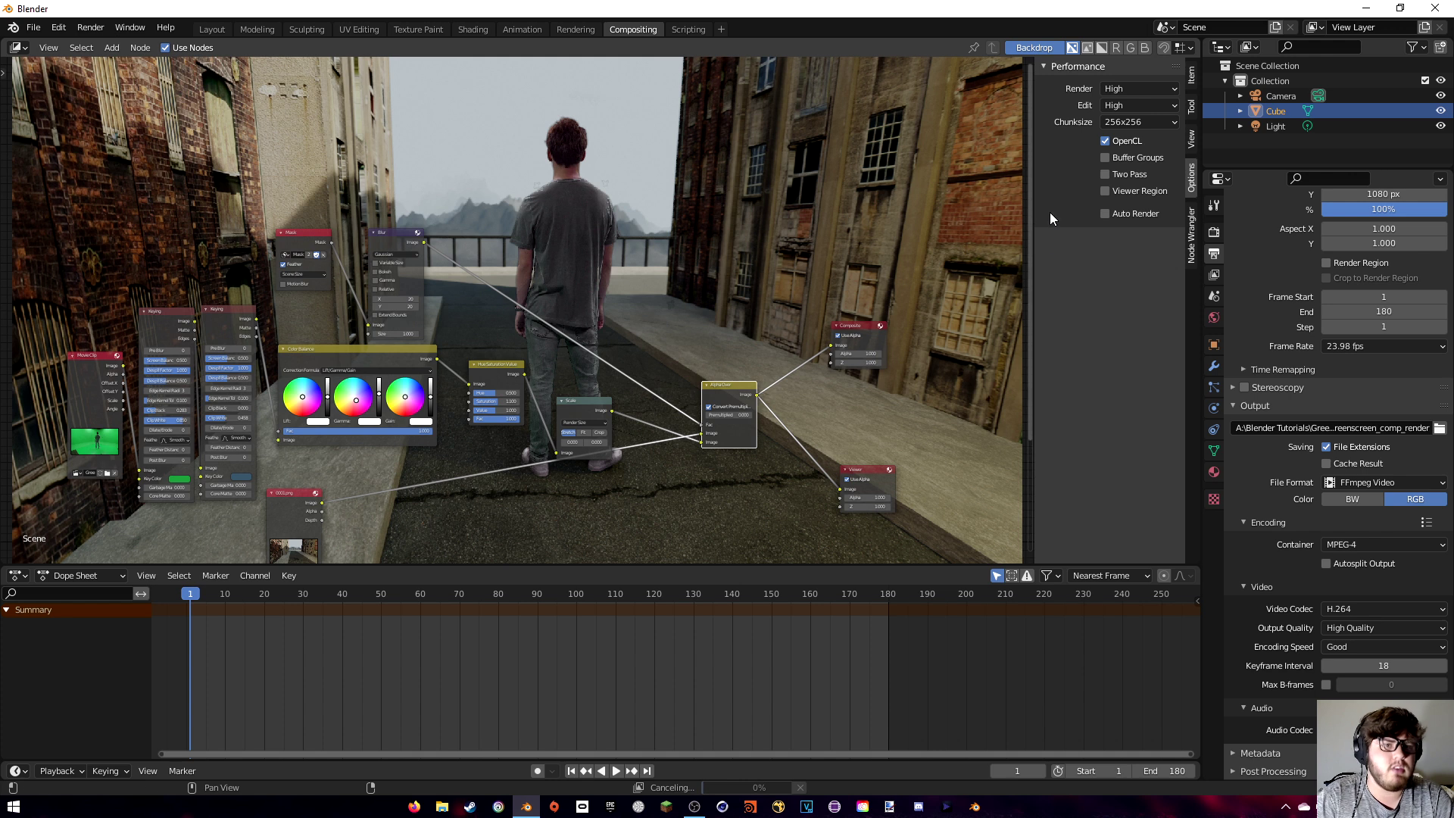
Go to frame 1 and start rendering the animation.
left_click(93, 27)
left_click(129, 60)
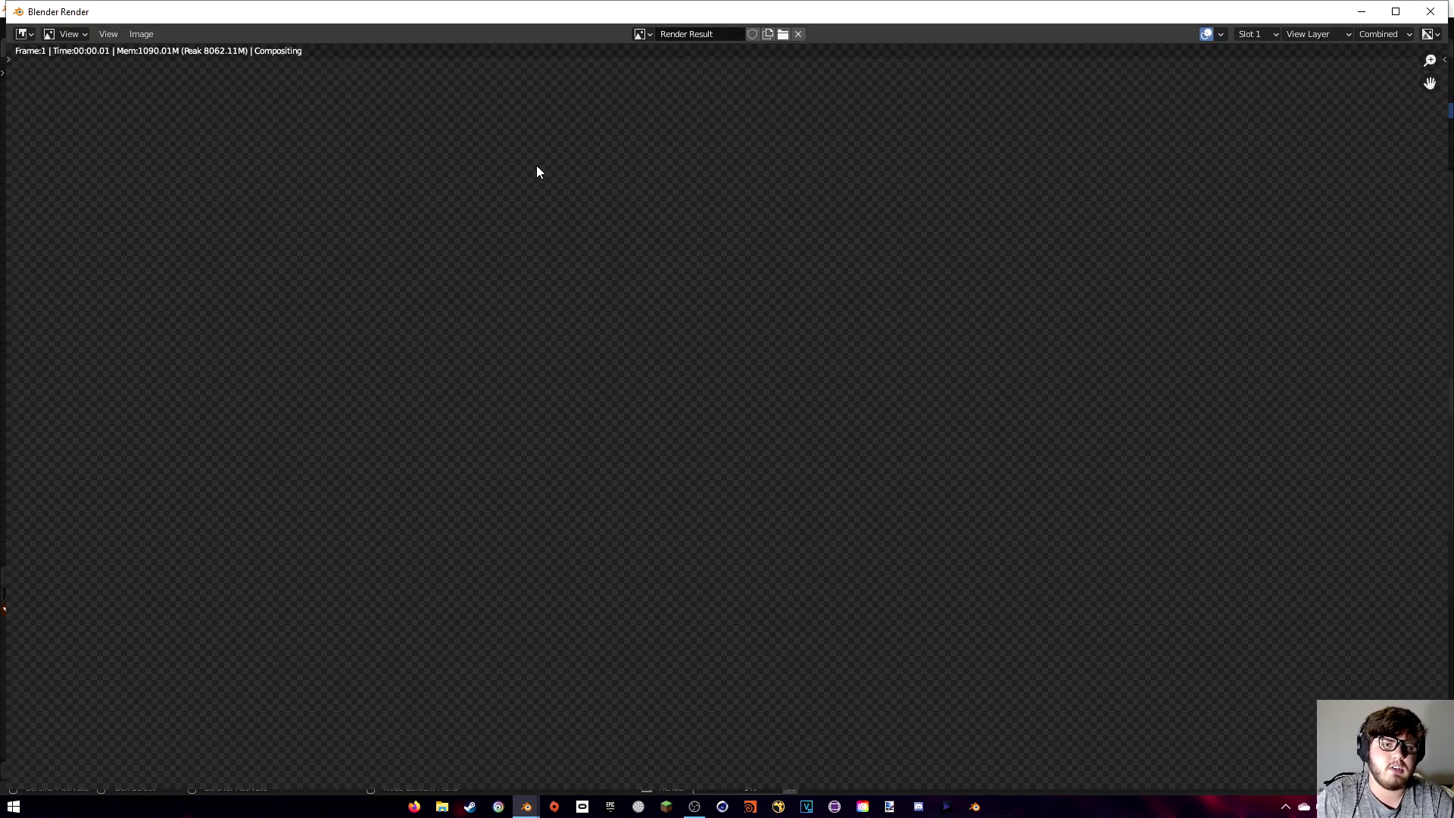